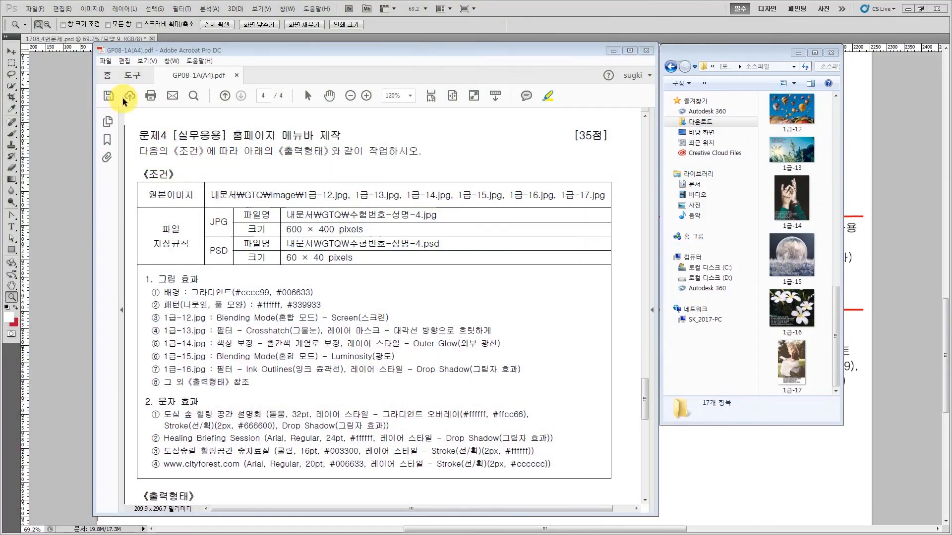
# Highlight the Question 4 title "[실무응용] 홈페이지 메뉴바 제작" and its 35점 score in the exam PDF
pyautogui.moveTo(181, 132); pyautogui.dragTo(343, 133)
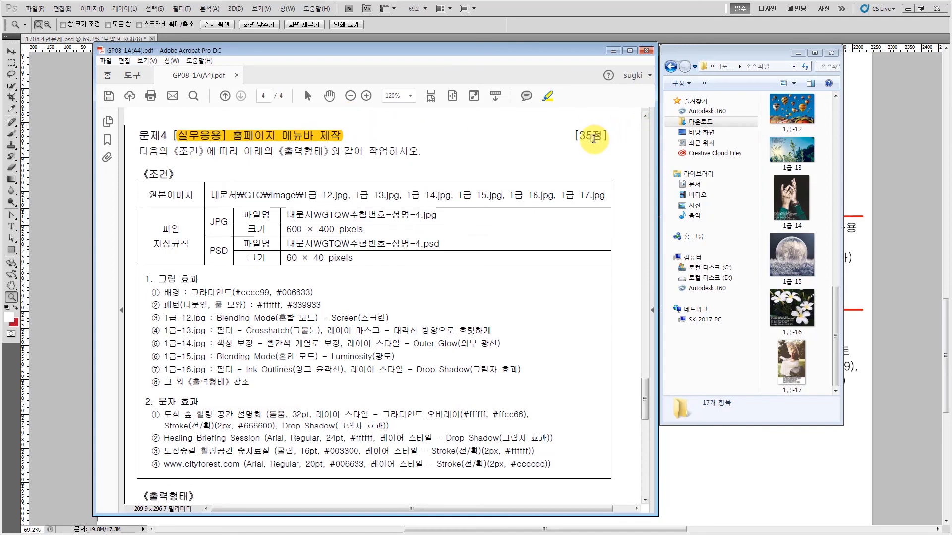
pyautogui.moveTo(582, 134); pyautogui.dragTo(599, 133)
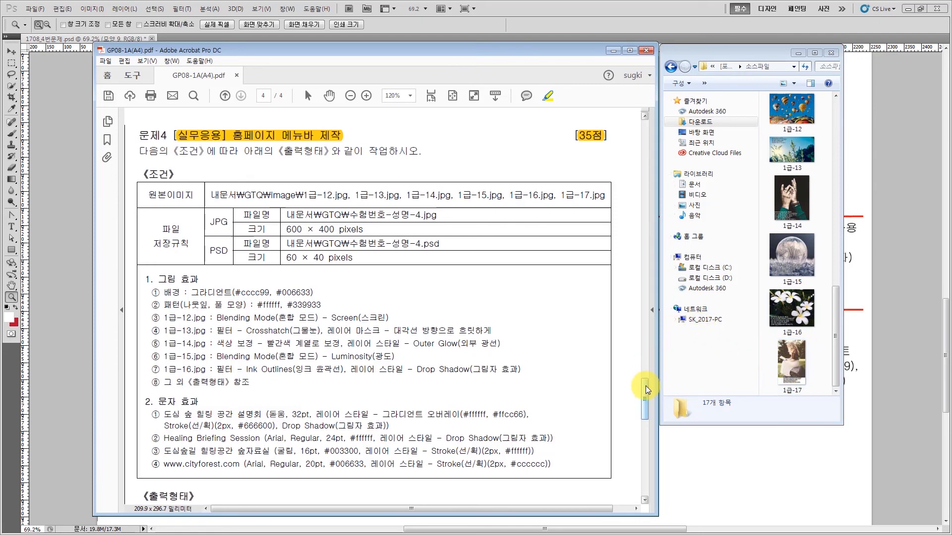
# Compare the 출력형태 sample image with the picture and text effect requirements listed above it in the PDF
pyautogui.moveTo(644, 385); pyautogui.dragTo(637, 469)
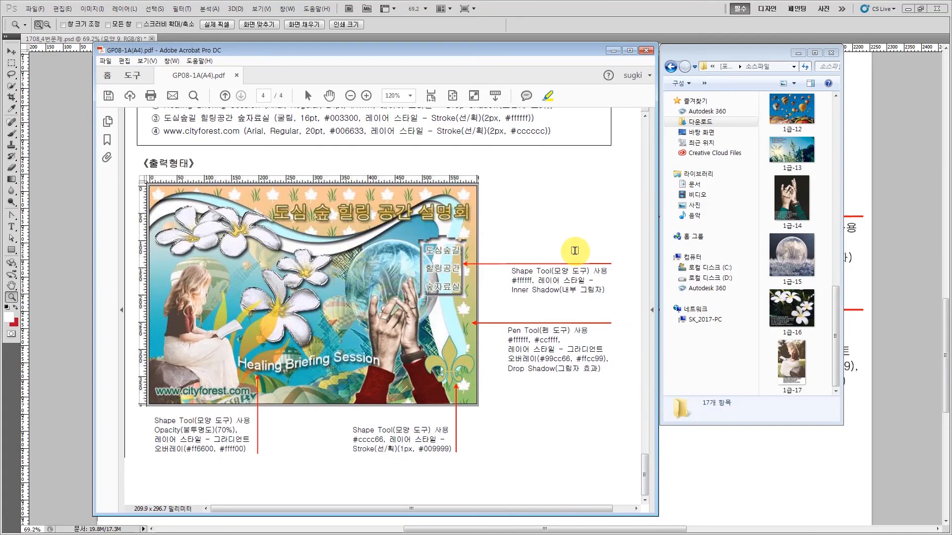
pyautogui.scroll(5, 551, 228)
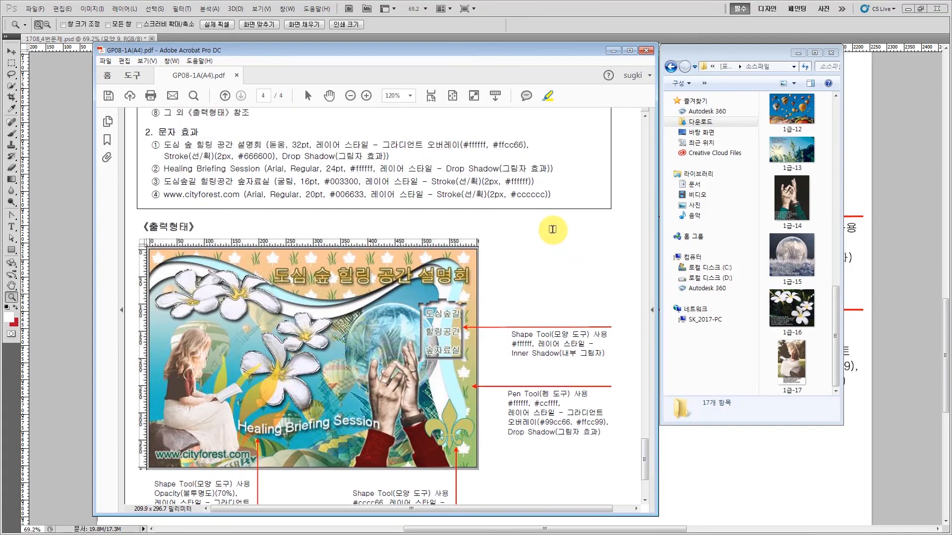
pyautogui.scroll(2, 538, 176)
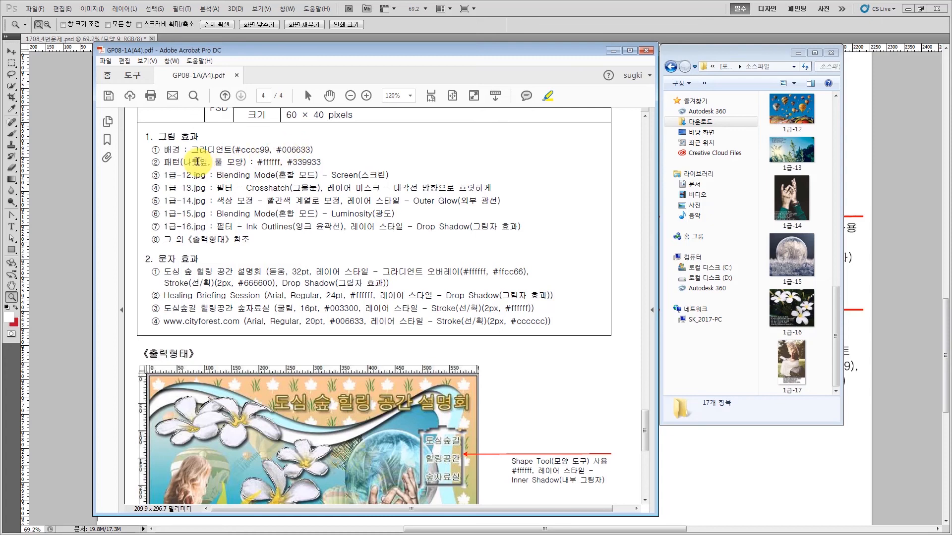
pyautogui.scroll(-2, 361, 357)
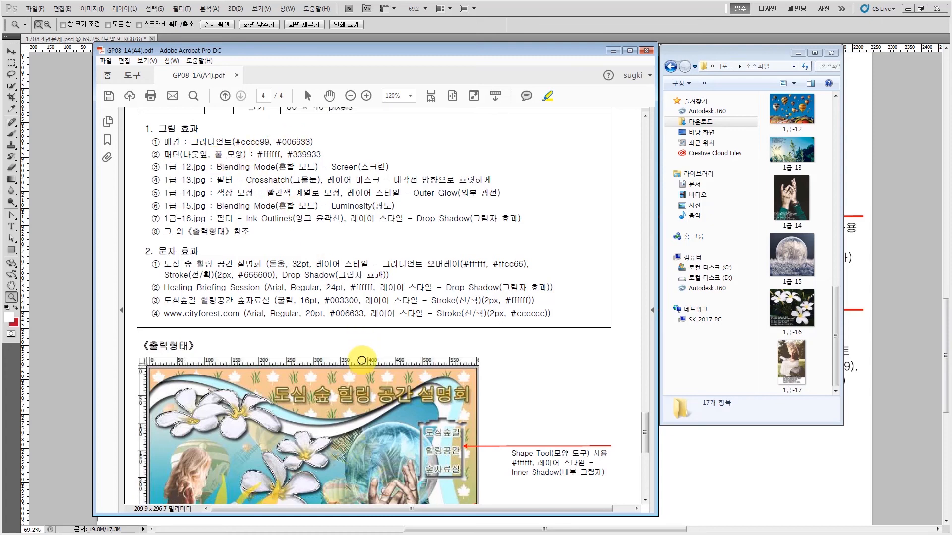
pyautogui.scroll(-5, 362, 362)
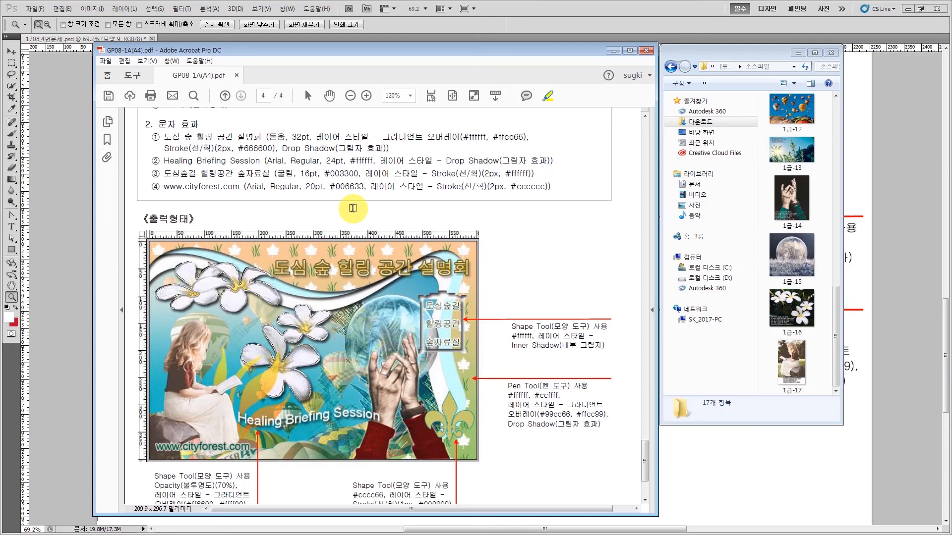
pyautogui.scroll(5, 353, 207)
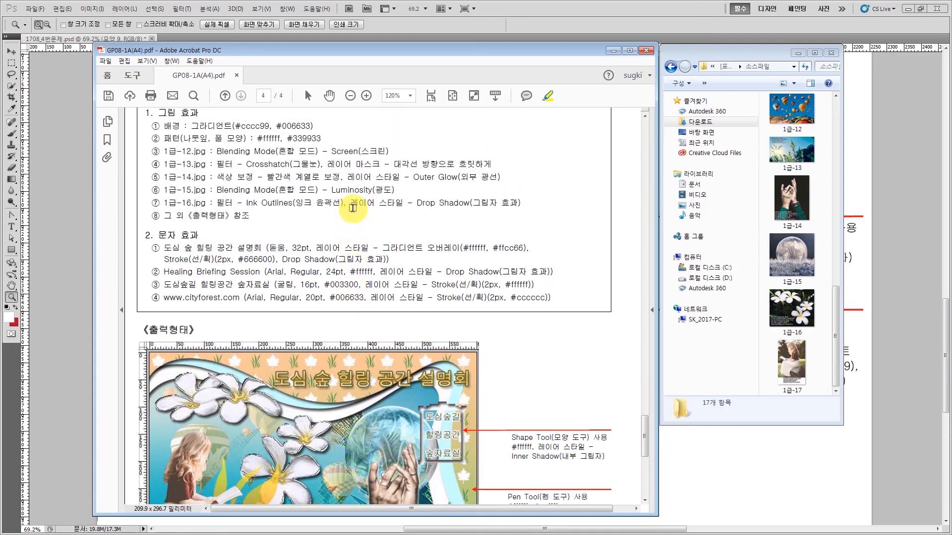
pyautogui.scroll(1, 352, 208)
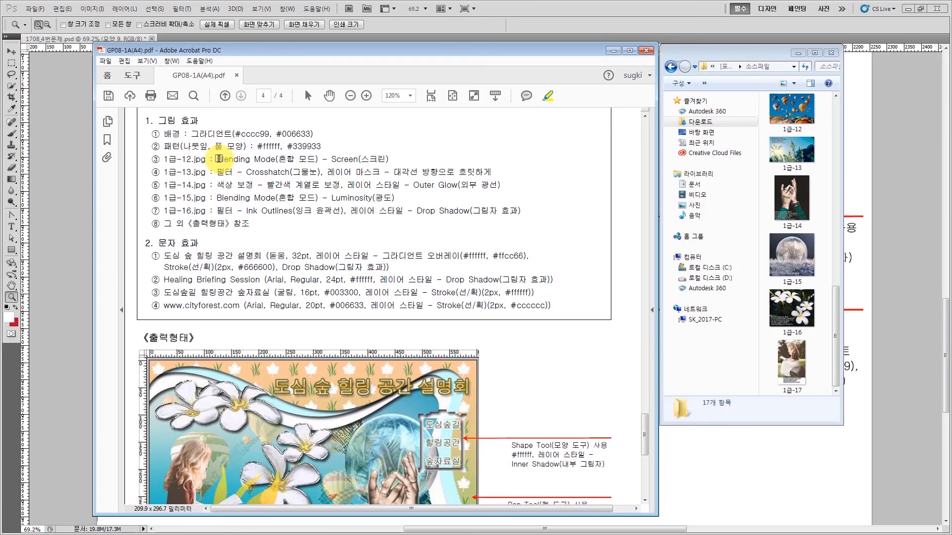
# Highlight the picture effect requirements for 1급-12.jpg, 1급-13.jpg and 1급-14.jpg in the PDF
pyautogui.moveTo(219, 158); pyautogui.dragTo(390, 157)
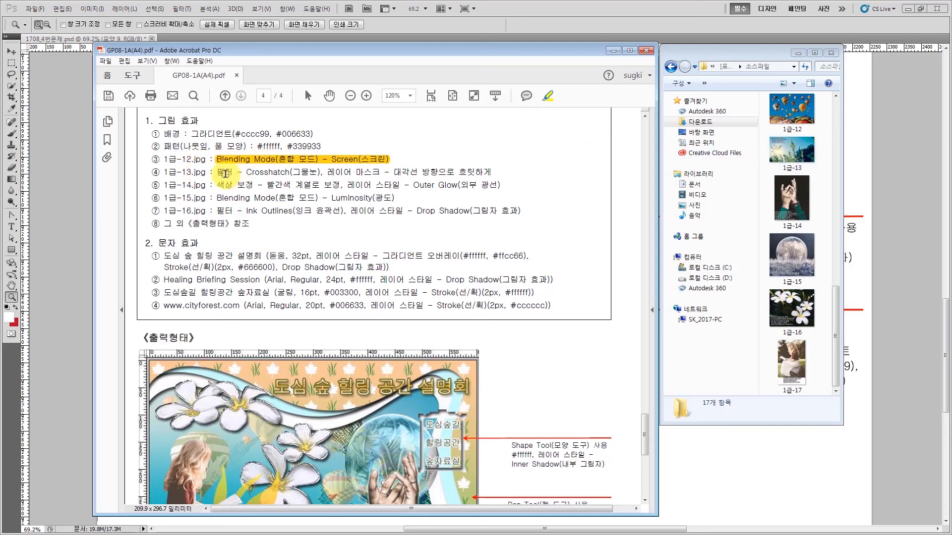
pyautogui.moveTo(217, 172); pyautogui.dragTo(493, 165)
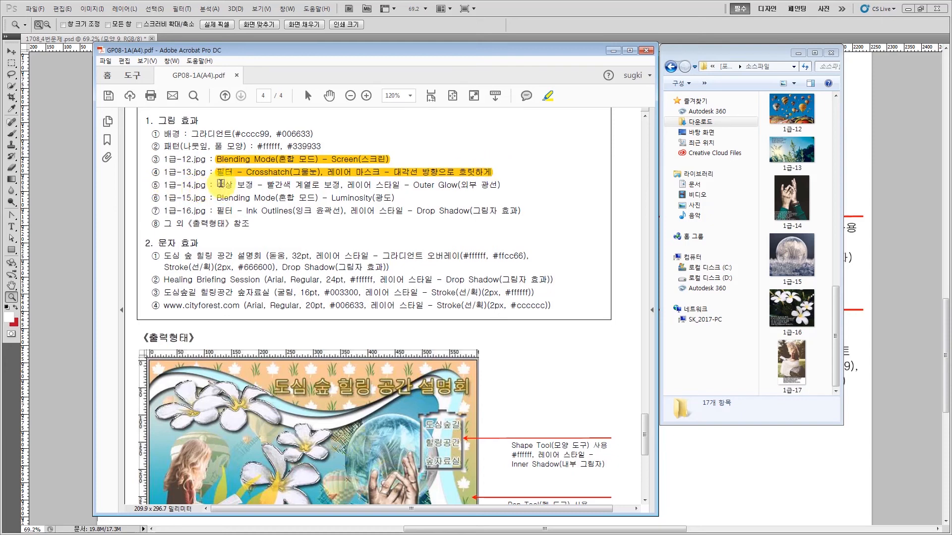
pyautogui.moveTo(220, 184); pyautogui.dragTo(332, 181)
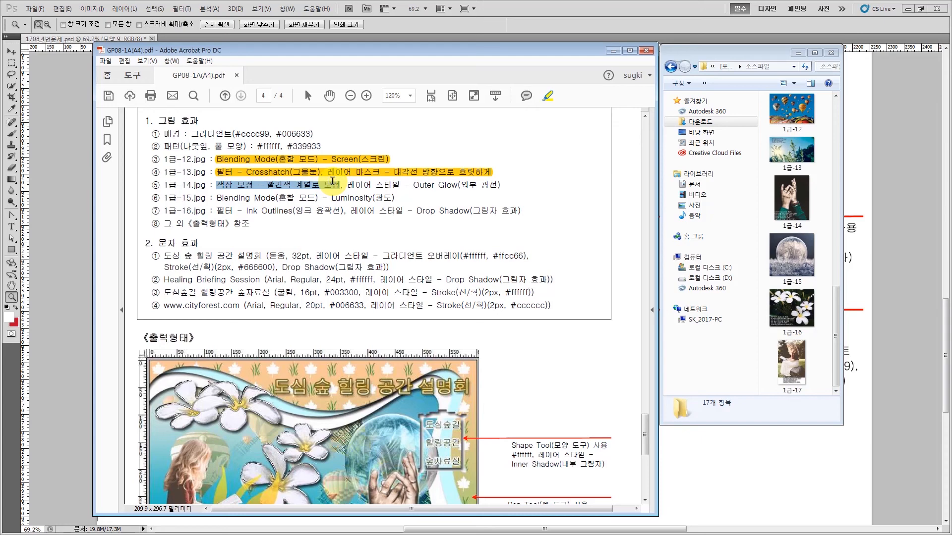
pyautogui.moveTo(332, 180); pyautogui.dragTo(501, 184)
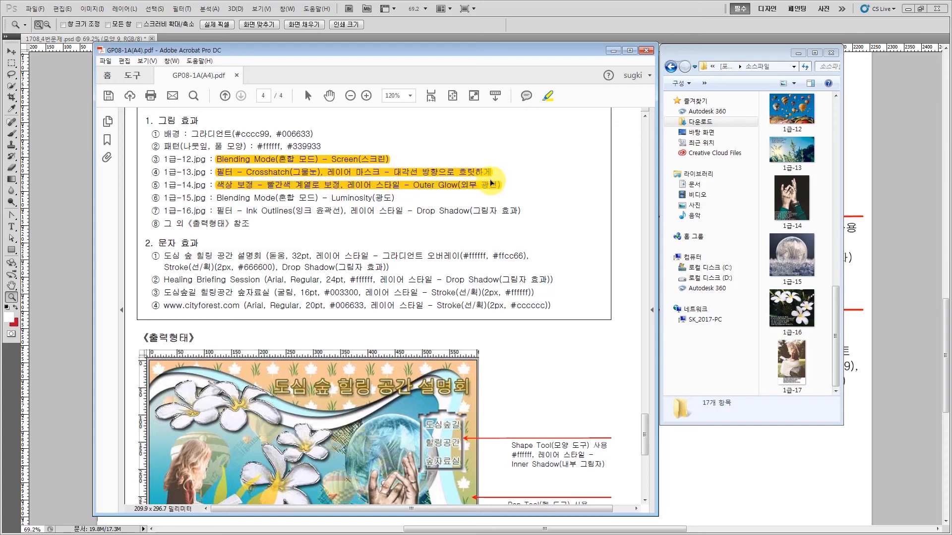
# Highlight the Luminosity blending requirement for 1급-15.jpg and the Ink Outlines and Drop Shadow requirement for 1급-16.jpg
pyautogui.scroll(-5, 341, 335)
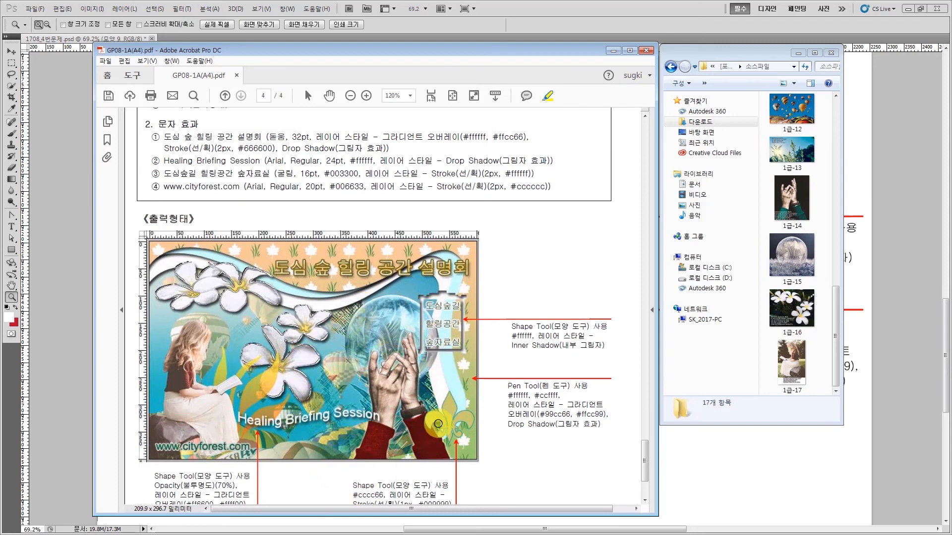
pyautogui.scroll(2, 297, 149)
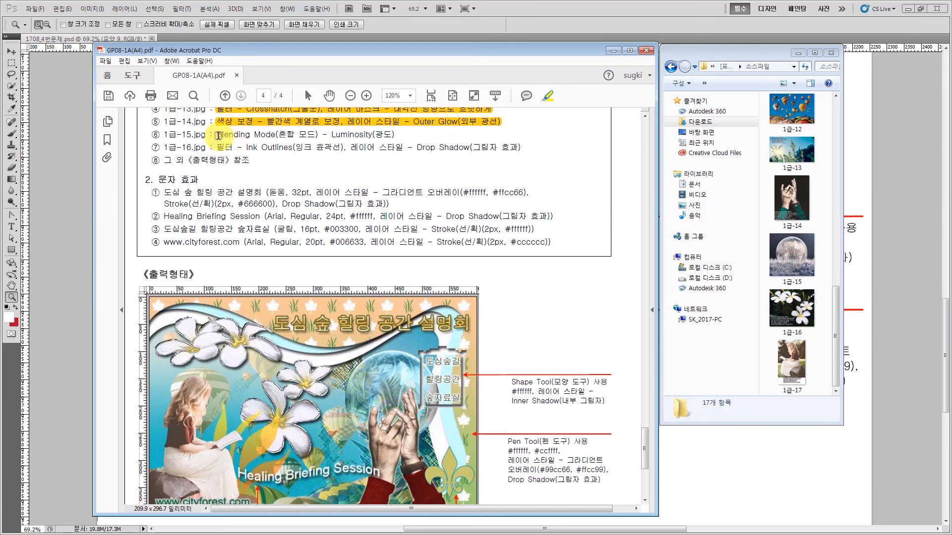
pyautogui.moveTo(218, 136); pyautogui.dragTo(398, 132)
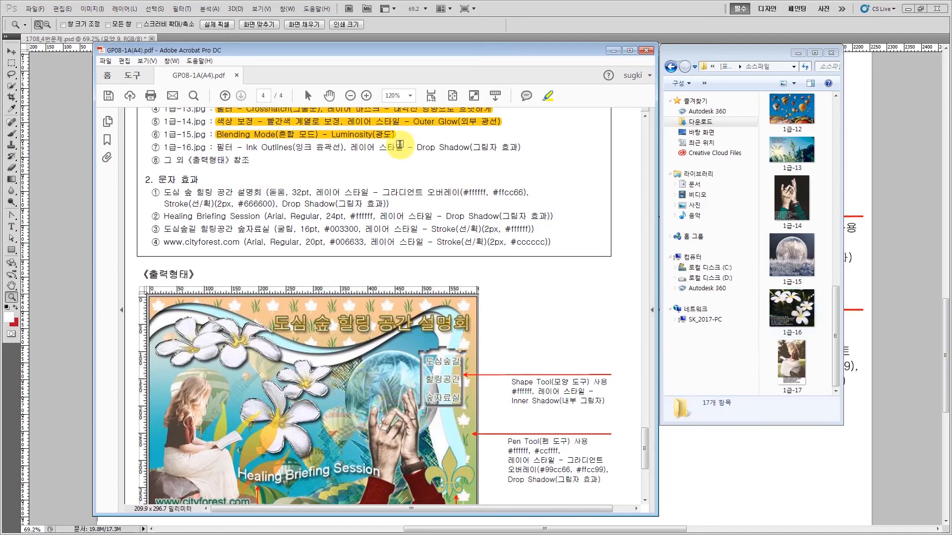
pyautogui.scroll(-2, 185, 231)
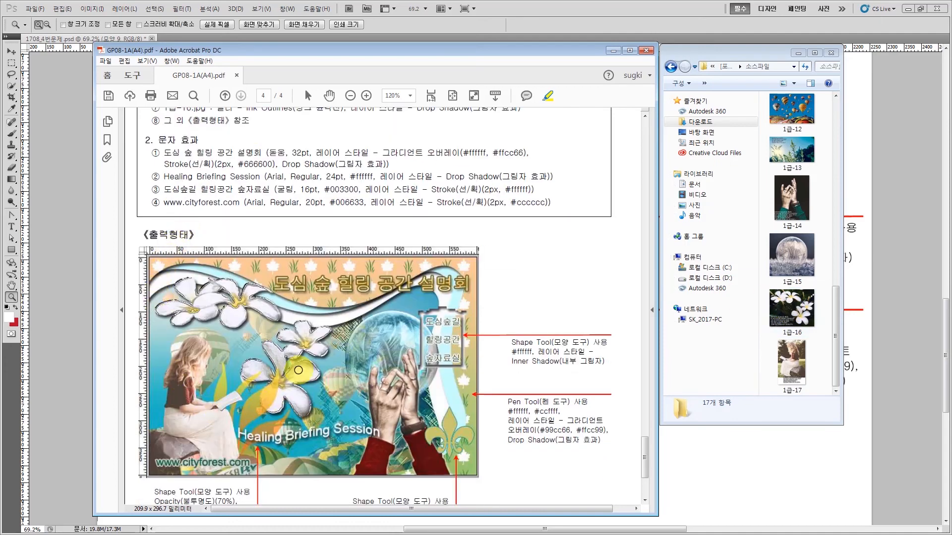
pyautogui.scroll(1, 308, 238)
pyautogui.scroll(2, 308, 238)
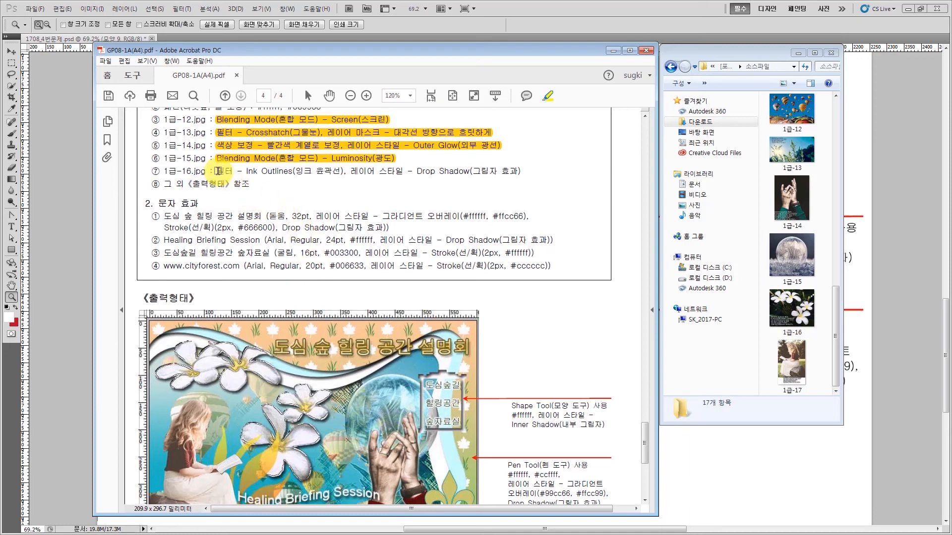
pyautogui.moveTo(216, 171); pyautogui.dragTo(522, 172)
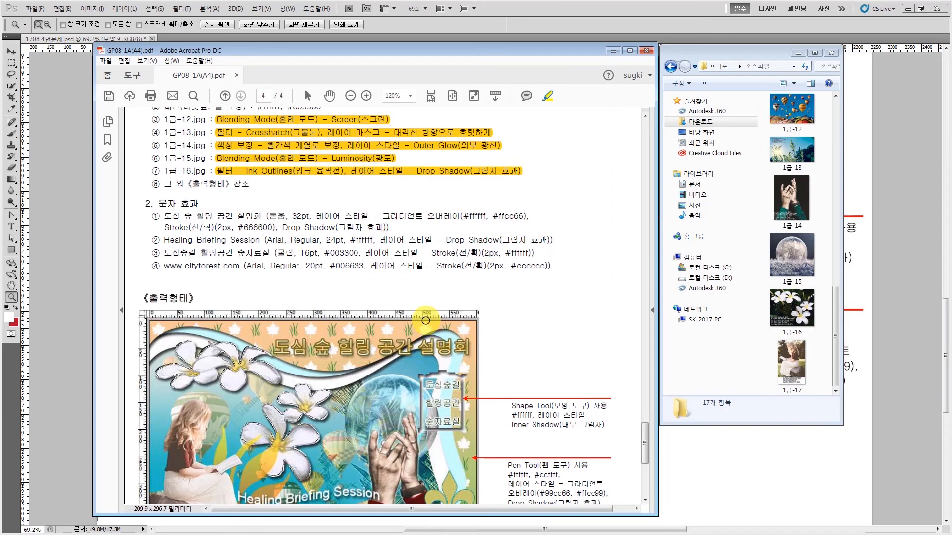
# Examine the sample output with its Shape Tool and Pen Tool notes, the text effects and the file saving rules in the PDF
pyautogui.scroll(-2, 426, 320)
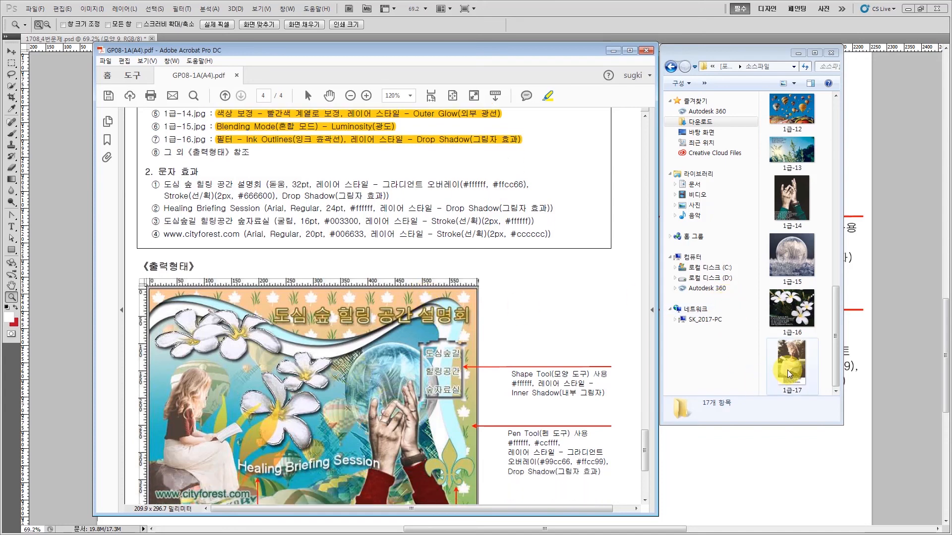
pyautogui.scroll(-2, 787, 370)
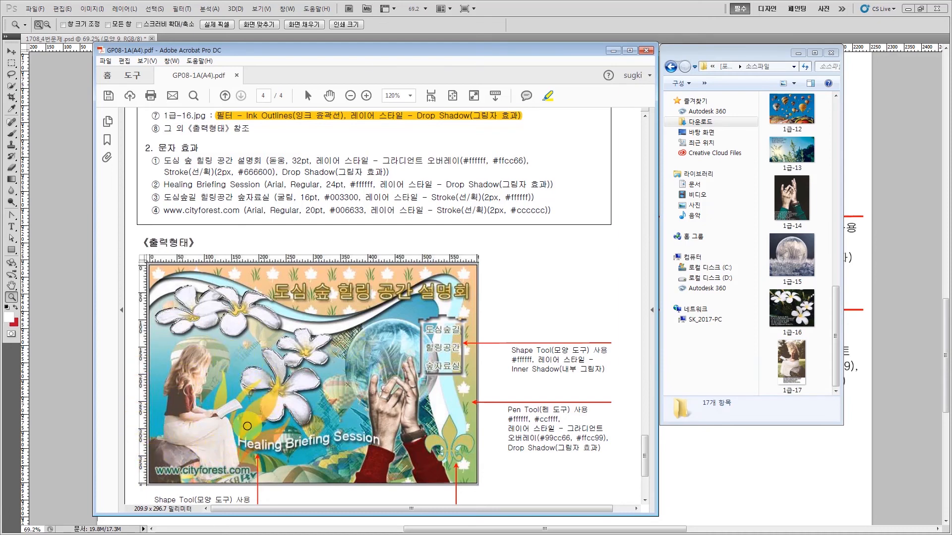
pyautogui.scroll(-2, 253, 386)
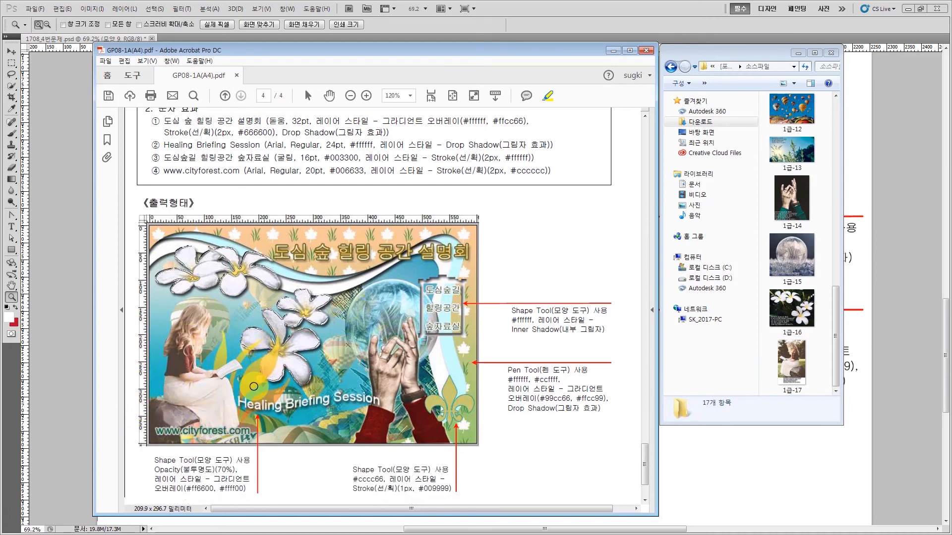
pyautogui.scroll(2, 254, 386)
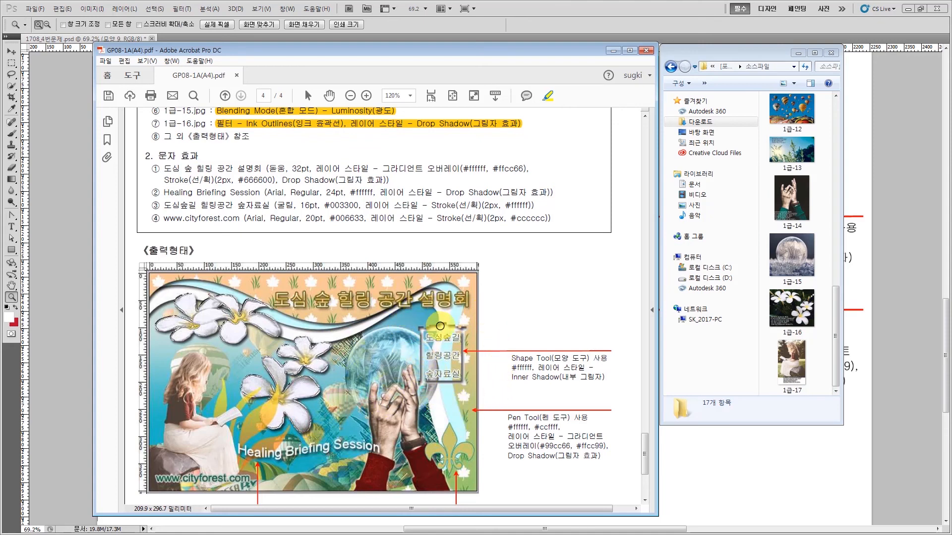
pyautogui.scroll(-3, 459, 367)
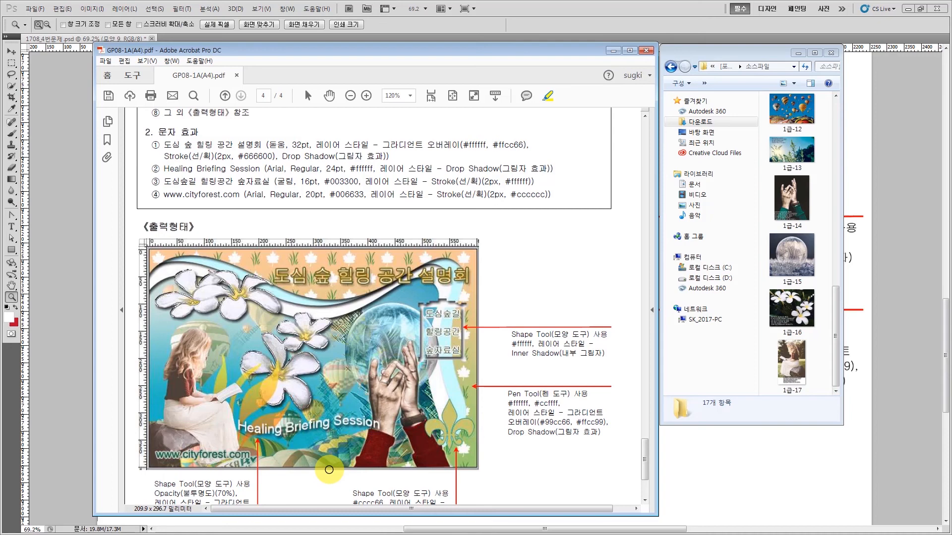
pyautogui.scroll(2, 338, 406)
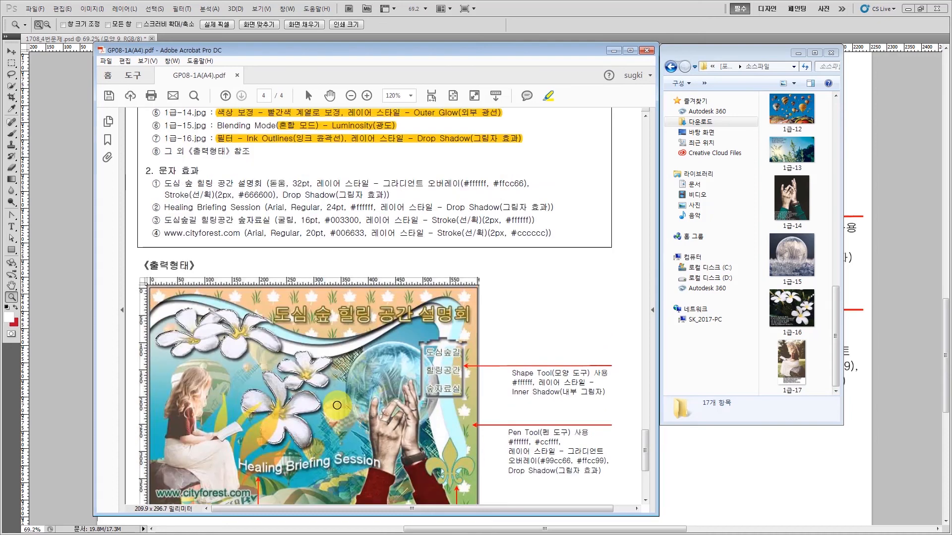
pyautogui.scroll(-1, 337, 405)
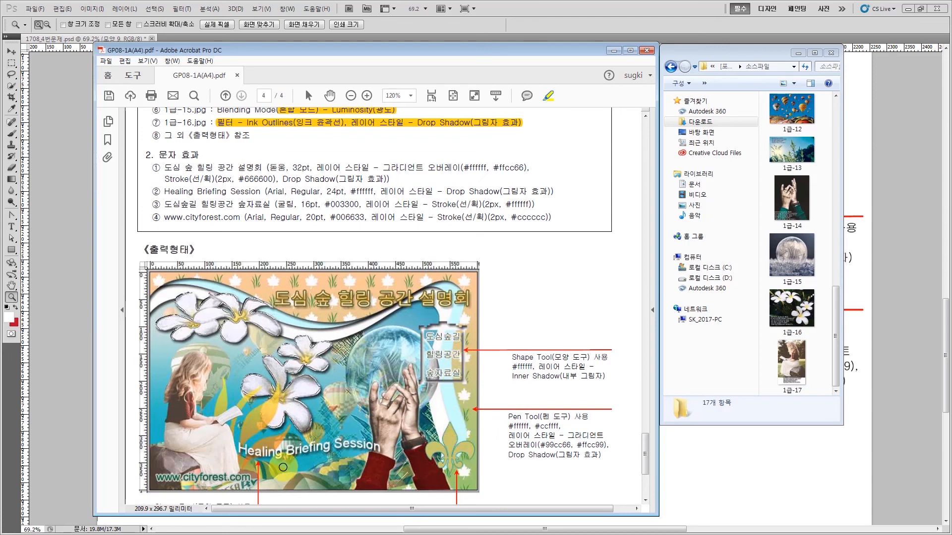
pyautogui.click(644, 455)
pyautogui.moveTo(644, 454); pyautogui.dragTo(642, 403)
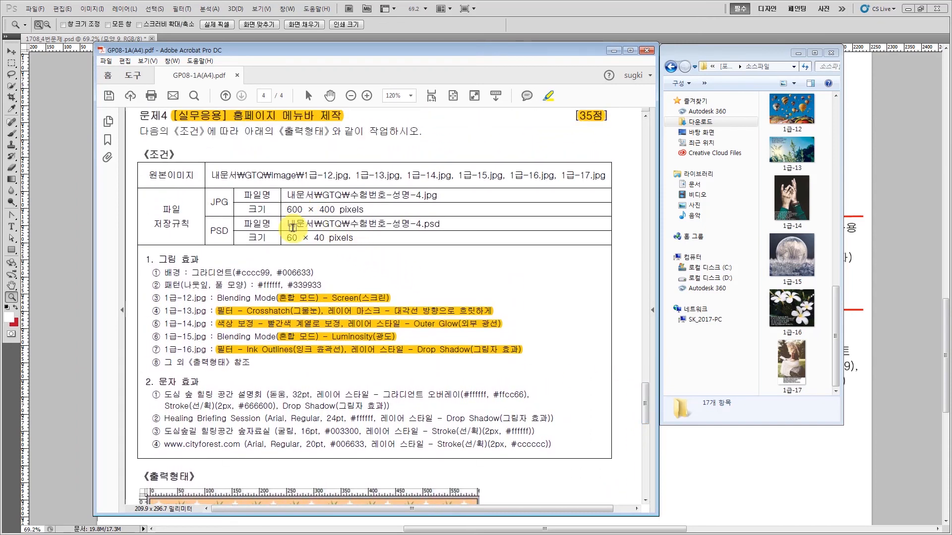
# Switch to Photoshop and create a new document 600 pixels wide and 400 pixels high
pyautogui.click(36, 9)
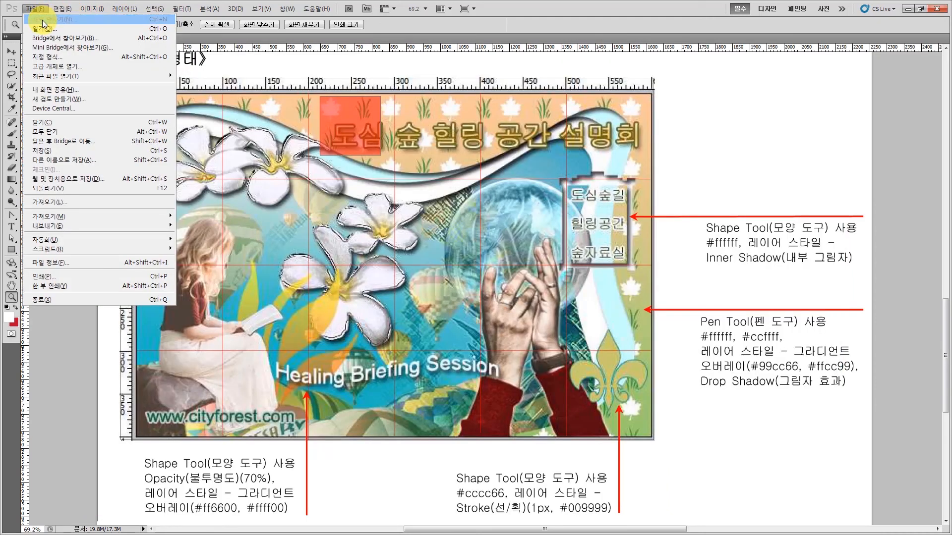
pyautogui.click(43, 20)
pyautogui.doubleClick(213, 183)
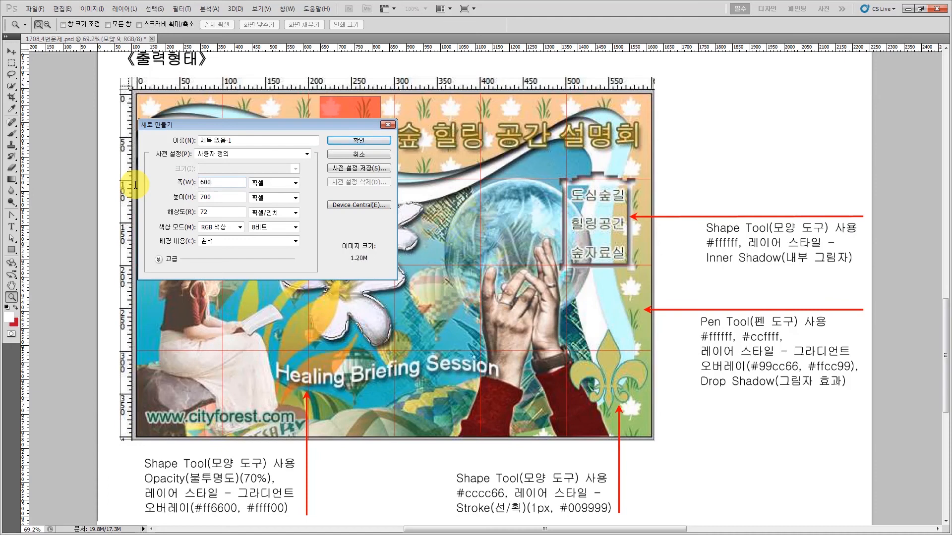
pyautogui.press('Tab')
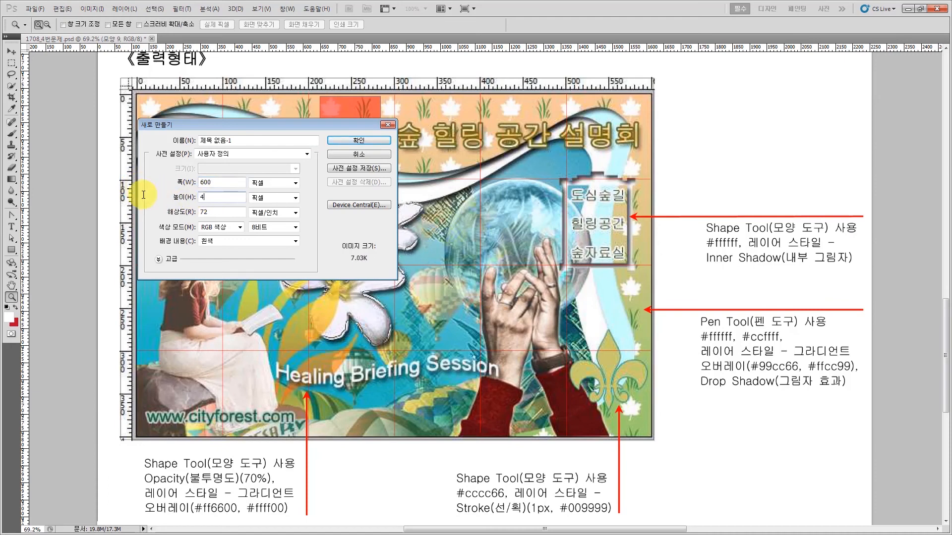
pyautogui.write('400')
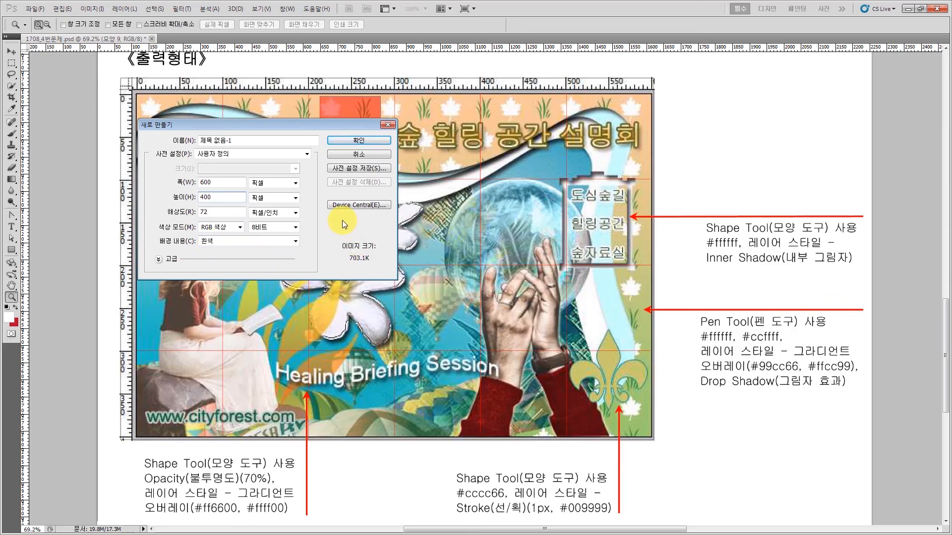
pyautogui.click(357, 140)
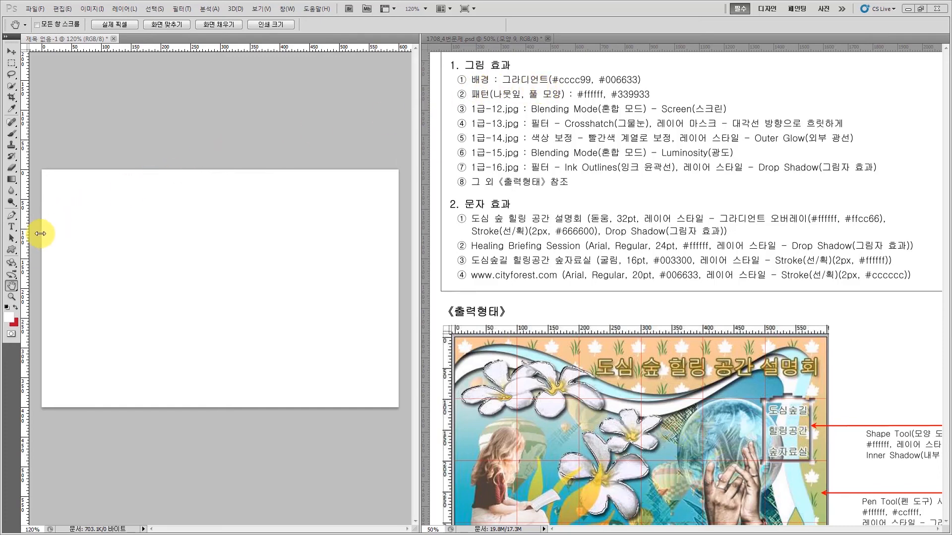
# Edit the gradient for the background and set its starting color stop to #cccc99
pyautogui.click(12, 180)
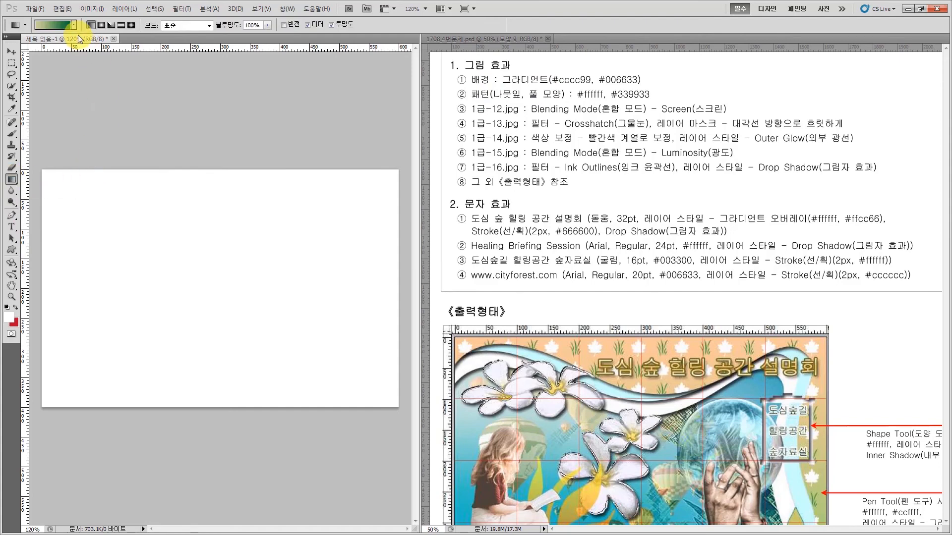
pyautogui.click(54, 25)
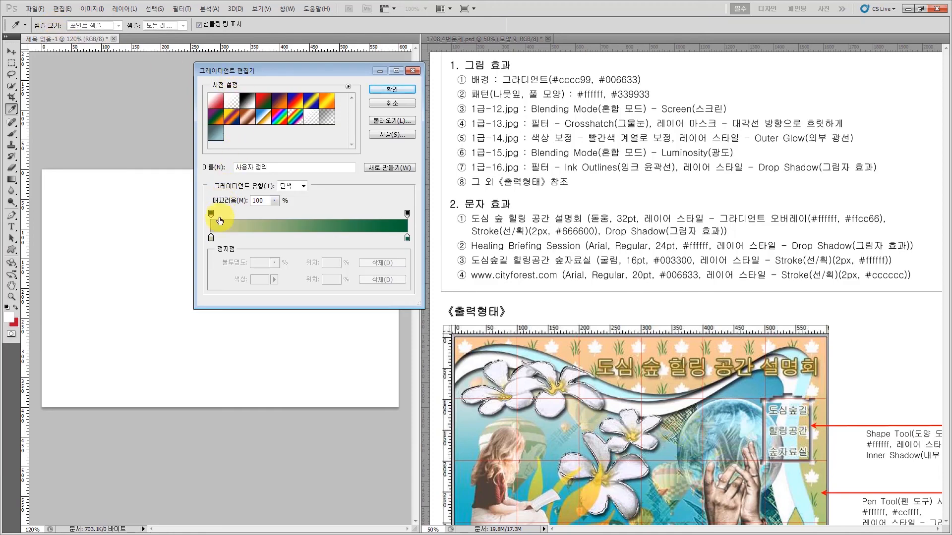
pyautogui.click(212, 238)
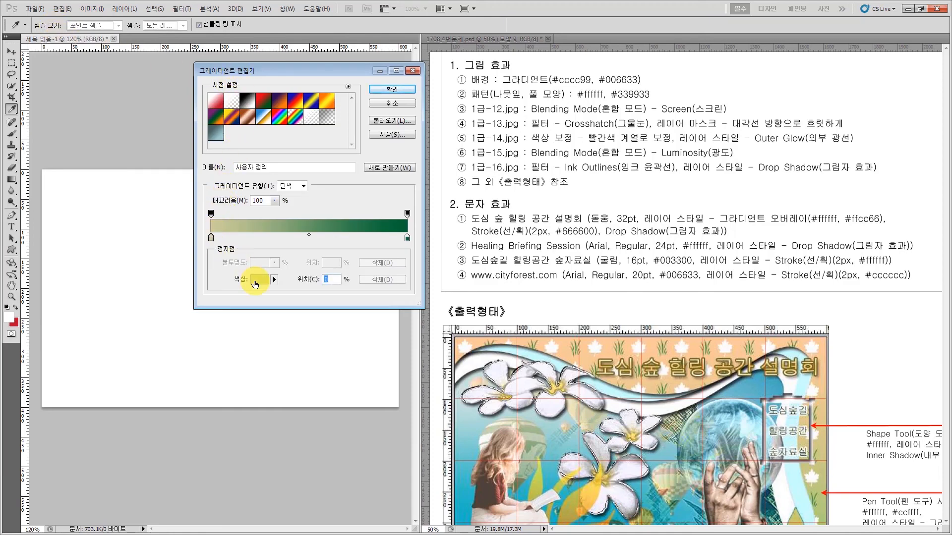
pyautogui.click(258, 279)
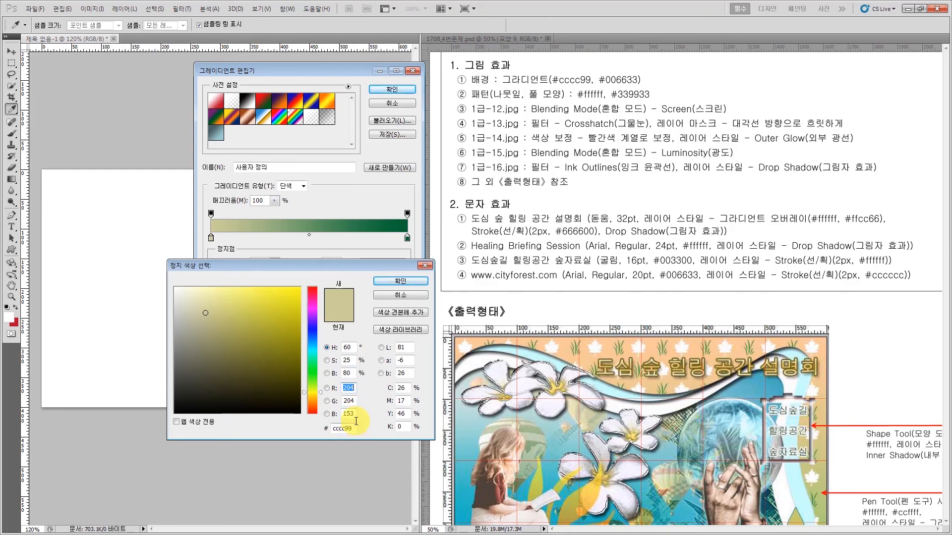
pyautogui.click(391, 281)
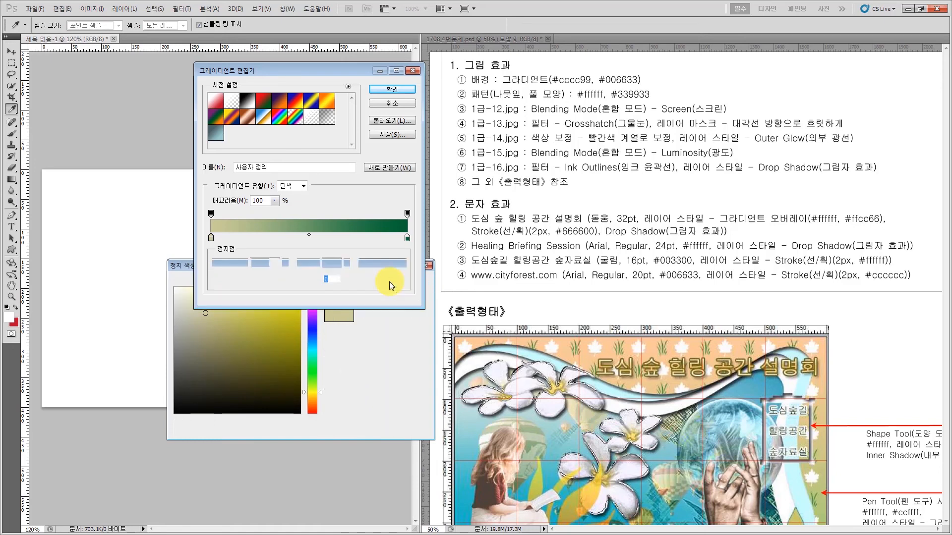
# Set the gradient's end color stop to #006633 and fill the canvas with the gradient vertically from top edge to bottom edge
pyautogui.click(407, 238)
pyautogui.click(258, 281)
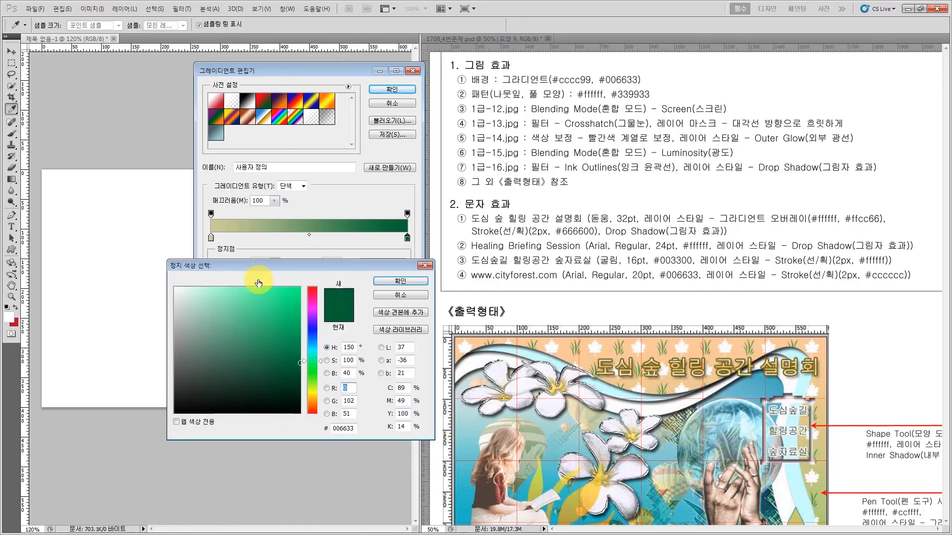
pyautogui.moveTo(357, 433); pyautogui.dragTo(304, 432)
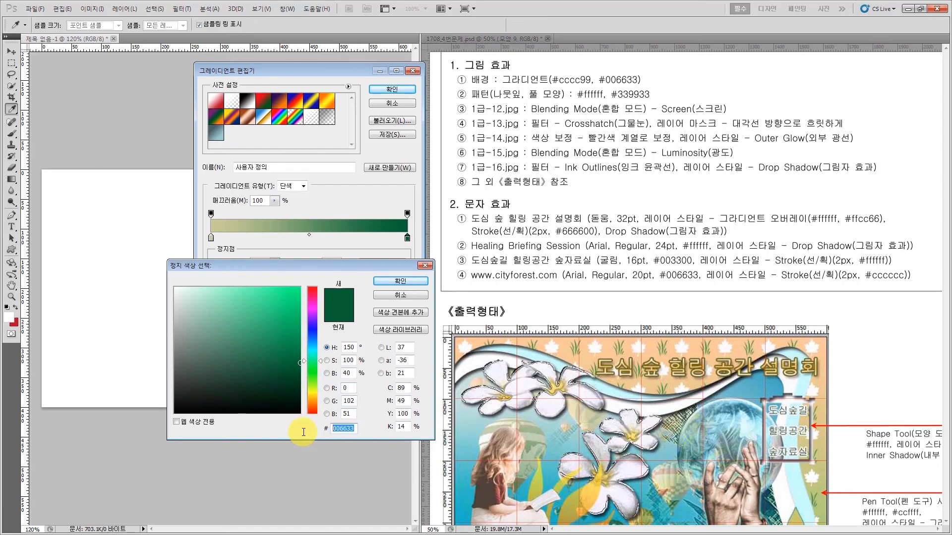
pyautogui.click(399, 280)
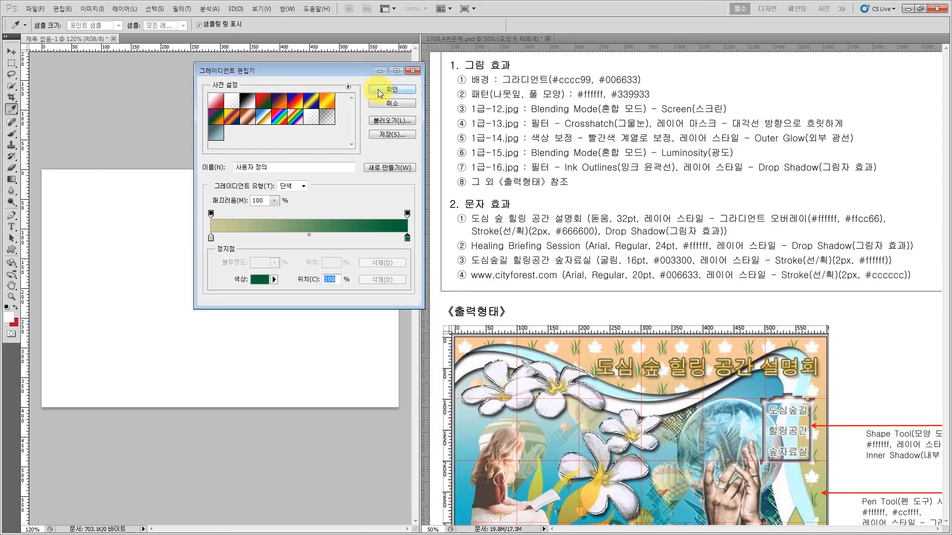
pyautogui.click(382, 88)
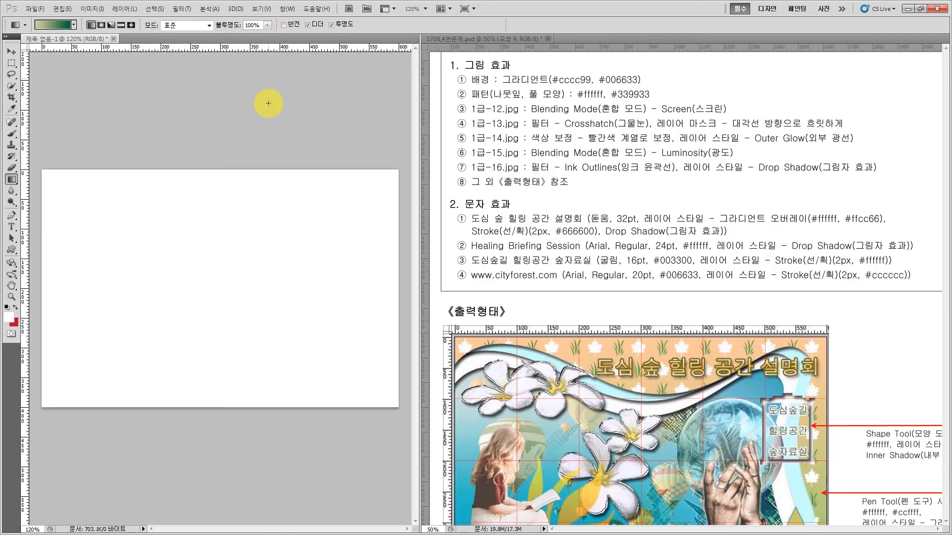
pyautogui.moveTo(254, 169); pyautogui.dragTo(262, 408)
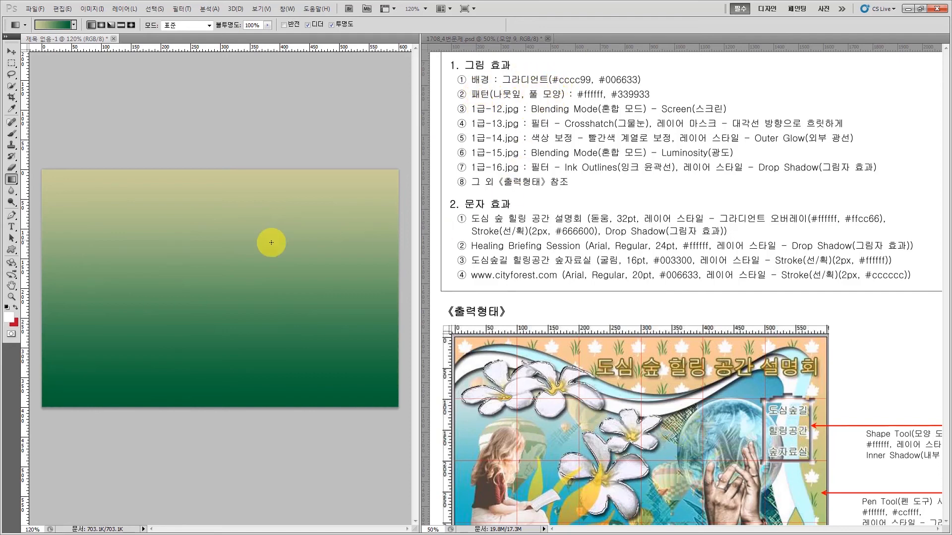
# Frame one repeating leaf-and-grass pattern tile in the sample output with two vertical and two horizontal guides
pyautogui.click(11, 297)
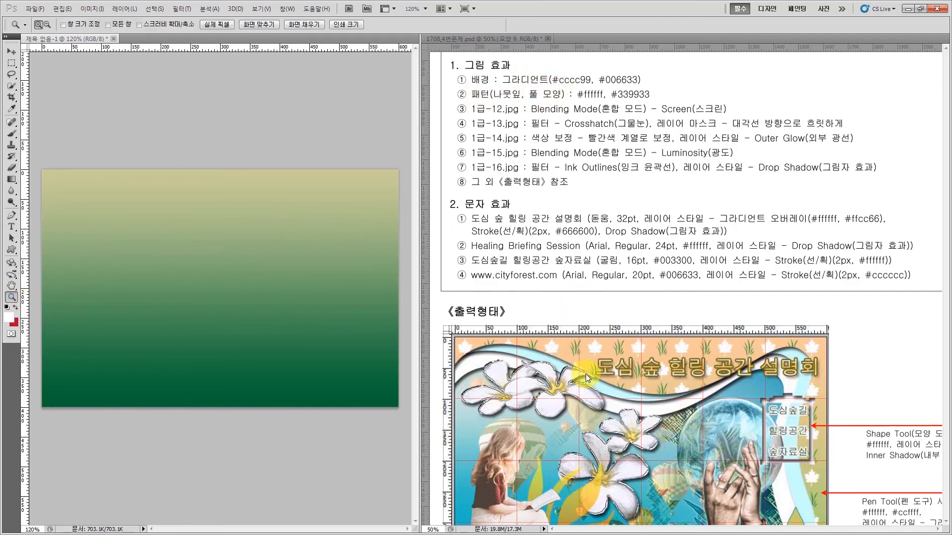
pyautogui.moveTo(547, 318); pyautogui.dragTo(695, 431)
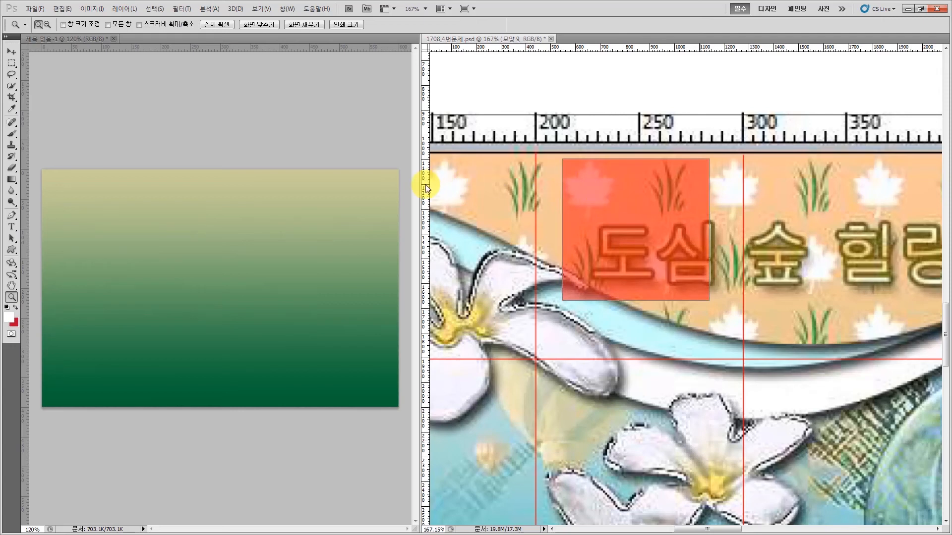
pyautogui.moveTo(426, 188); pyautogui.dragTo(561, 218)
pyautogui.moveTo(427, 200); pyautogui.dragTo(709, 206)
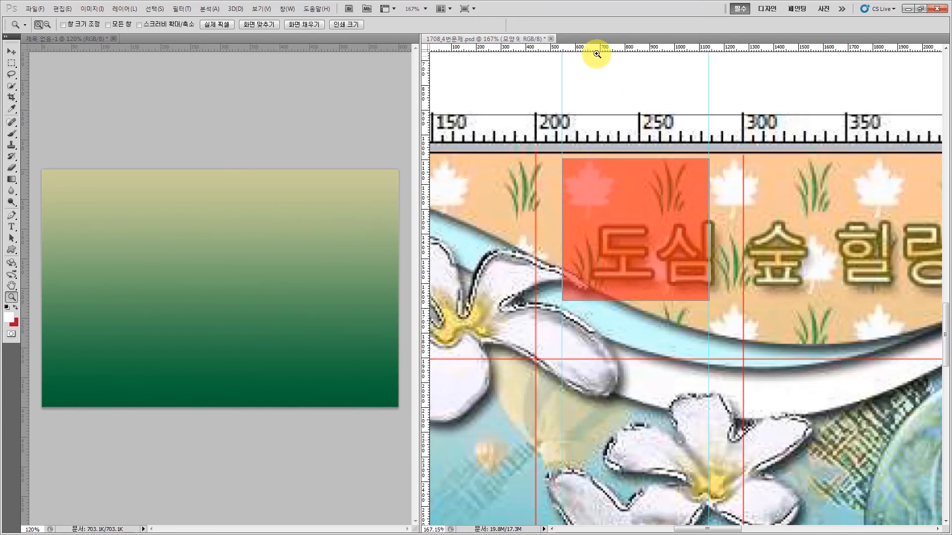
pyautogui.moveTo(584, 51); pyautogui.dragTo(621, 302)
pyautogui.moveTo(570, 51); pyautogui.dragTo(604, 156)
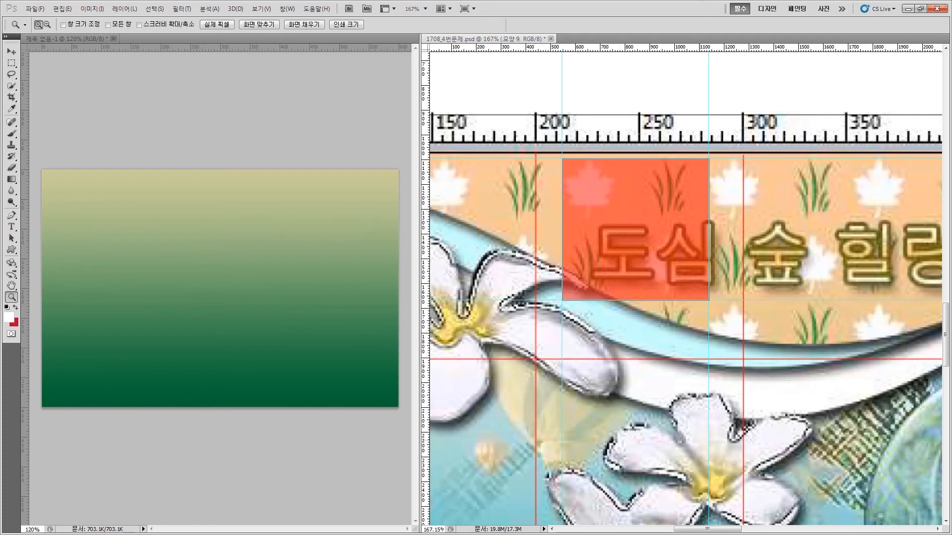
# Create a new 70 × 70 pixel document at 72 pixels/inch with a white background for the pattern tile
pyautogui.click(35, 9)
pyautogui.click(42, 20)
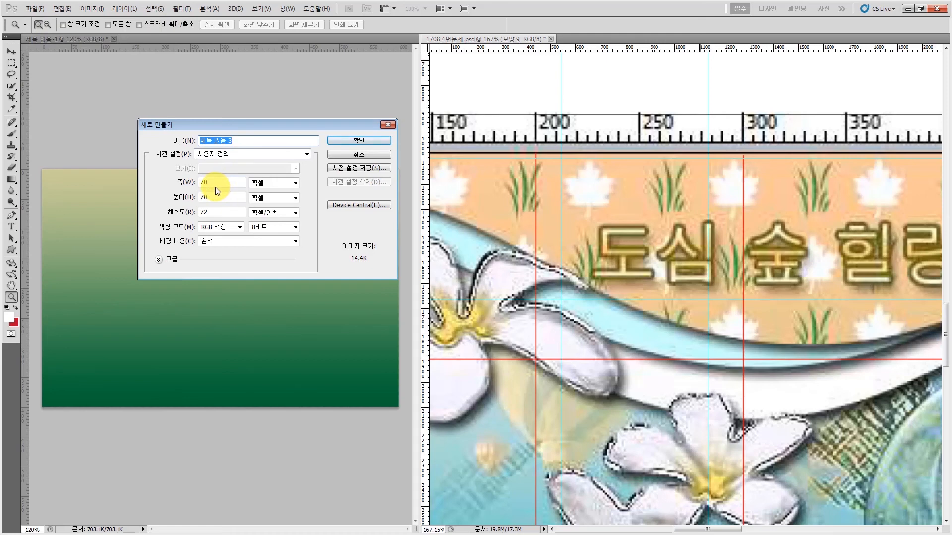
pyautogui.click(213, 184)
pyautogui.press('Tab')
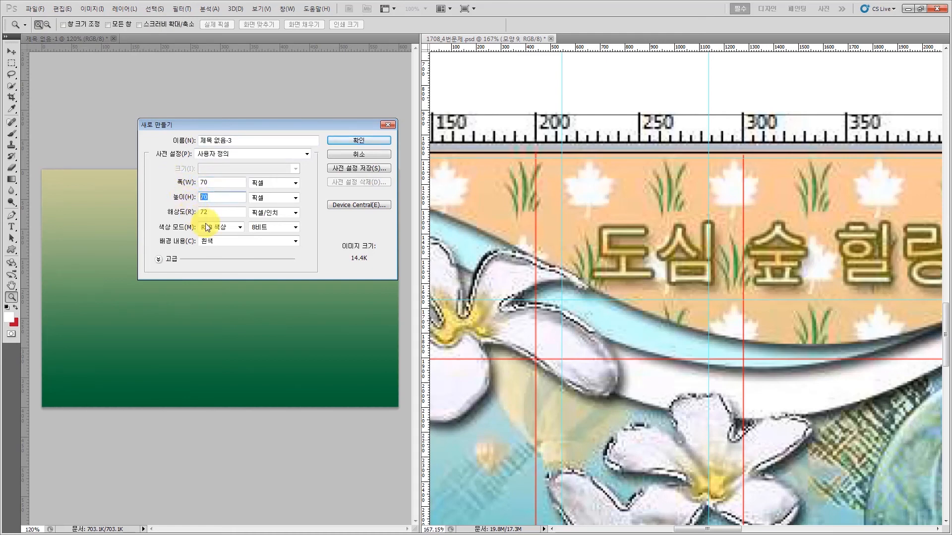
pyautogui.click(215, 242)
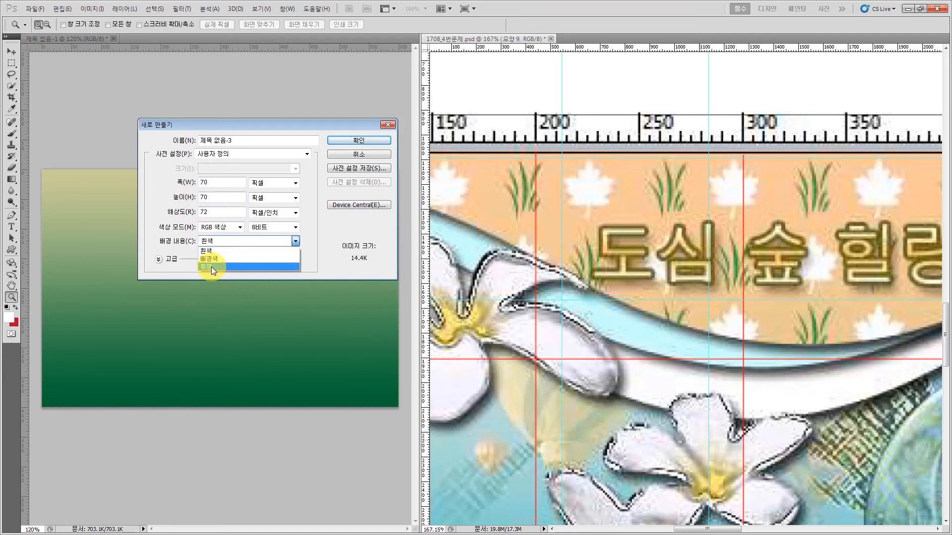
pyautogui.click(218, 240)
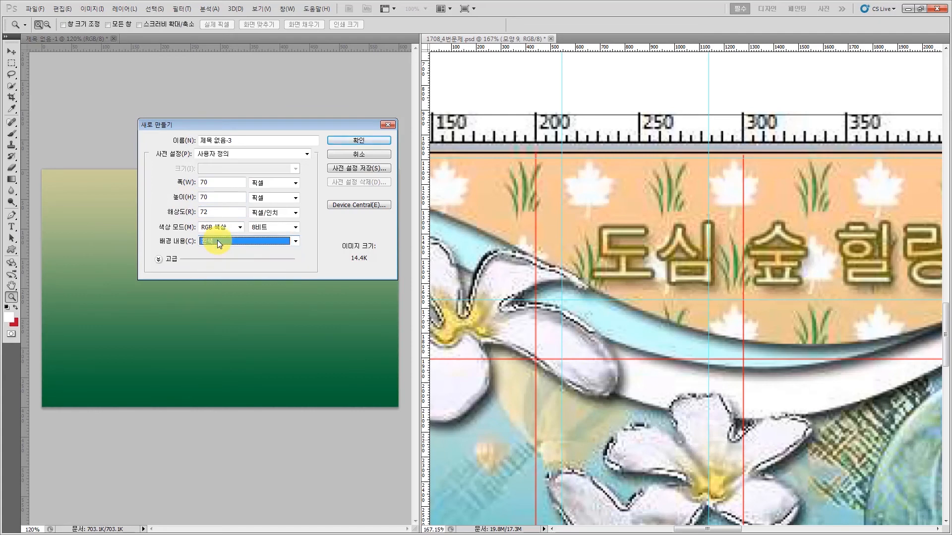
pyautogui.click(363, 141)
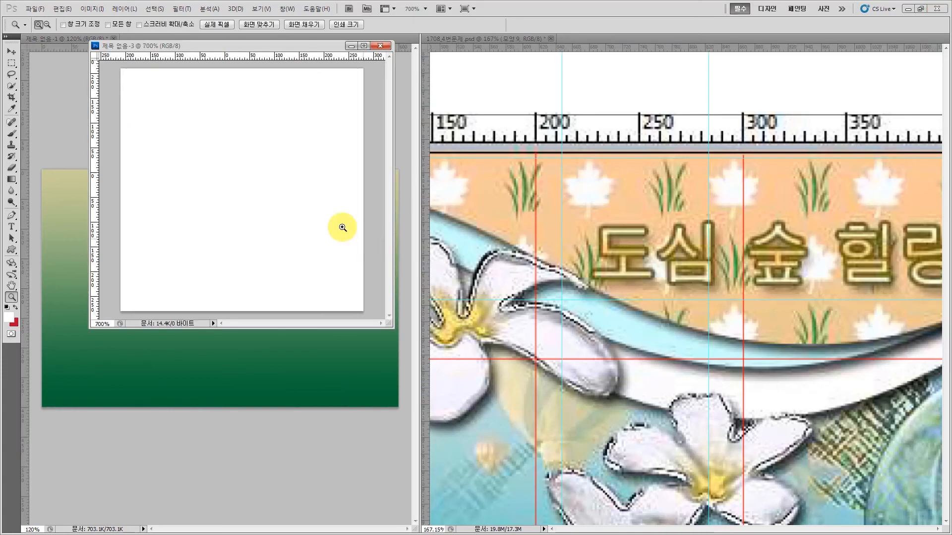
# Adjust the grid subdivisions in the preferences to give a line every 10 pixels, and show the grid on the pattern tile
pyautogui.click(35, 8)
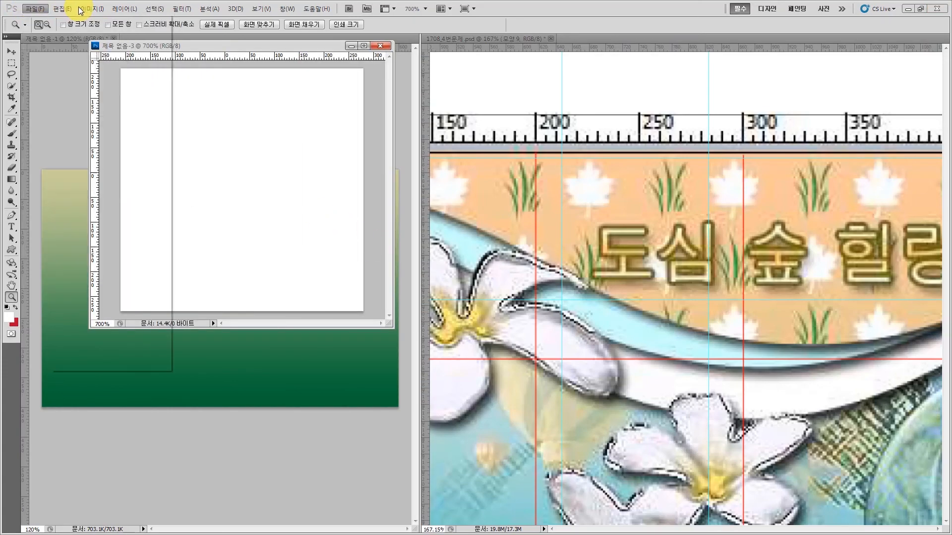
pyautogui.moveTo(147, 367)
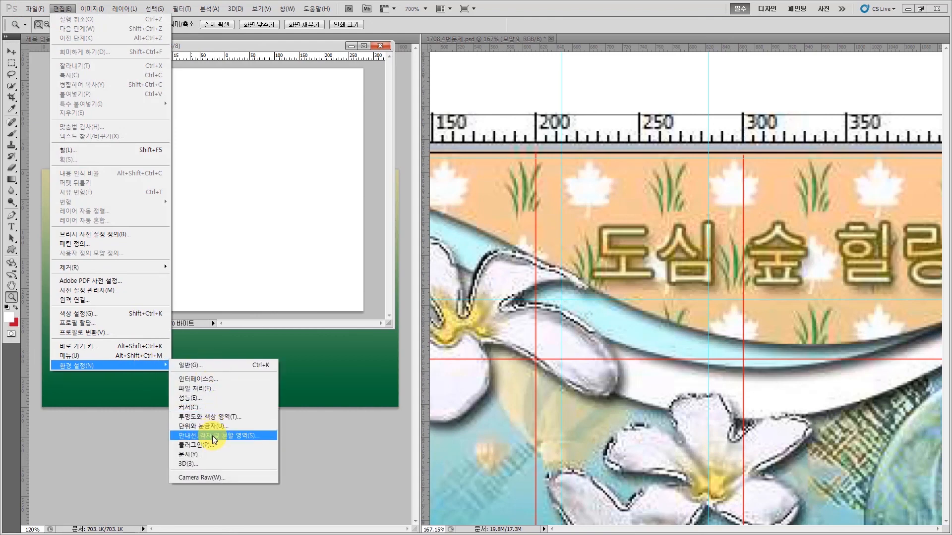
pyautogui.press('Return')
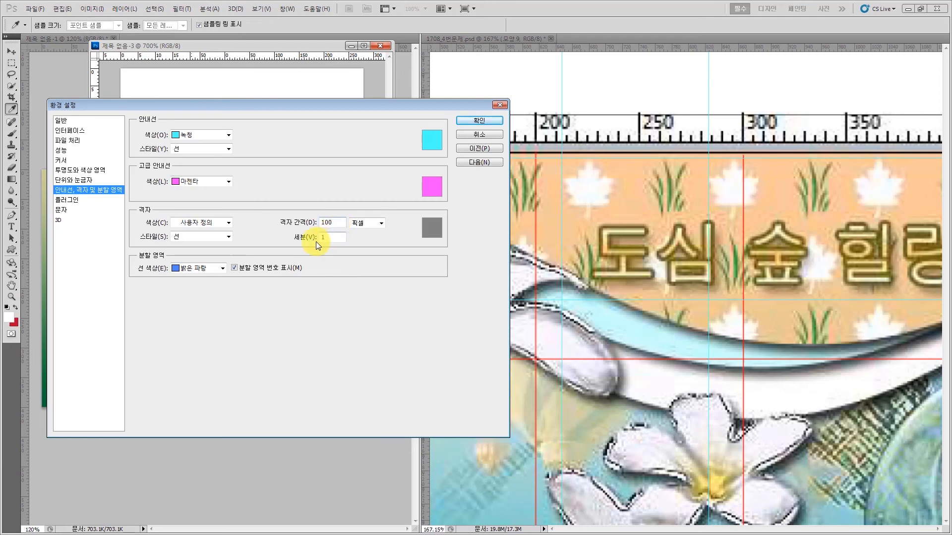
pyautogui.doubleClick(329, 238)
pyautogui.click(465, 119)
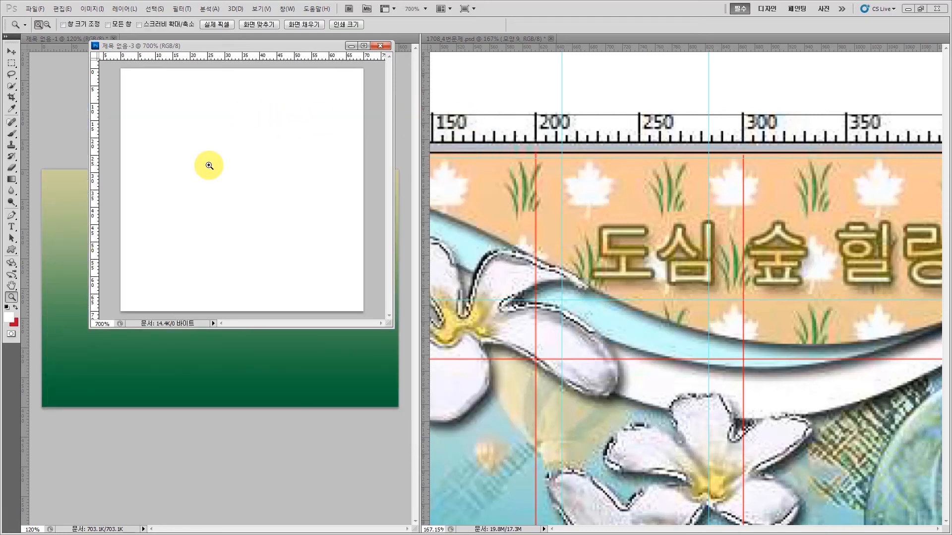
pyautogui.hotkey('ctrl', "'")
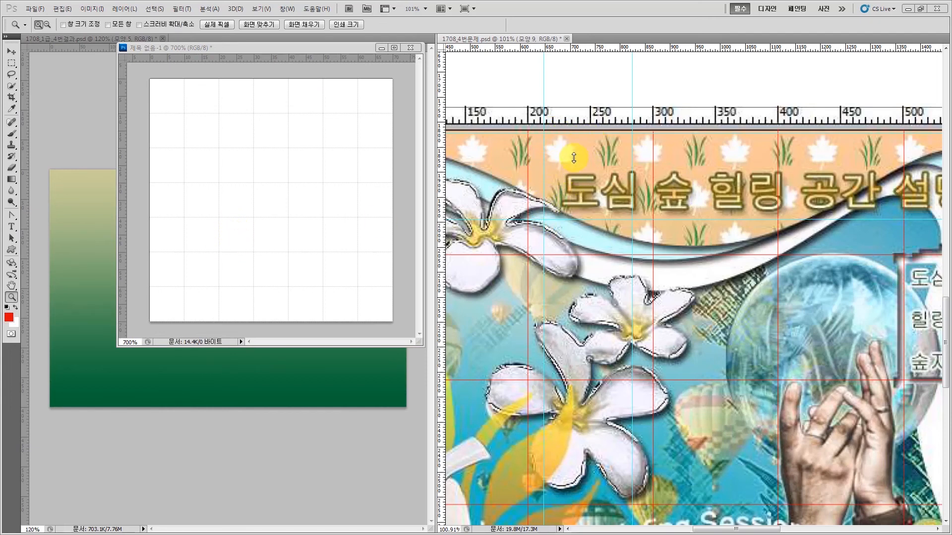
# Draw a red maple leaf custom shape about 20 × 30 pixels in the tile's upper-left corner and merge it into the background layer
pyautogui.click(11, 251)
pyautogui.rightClick(12, 251)
pyautogui.click(29, 297)
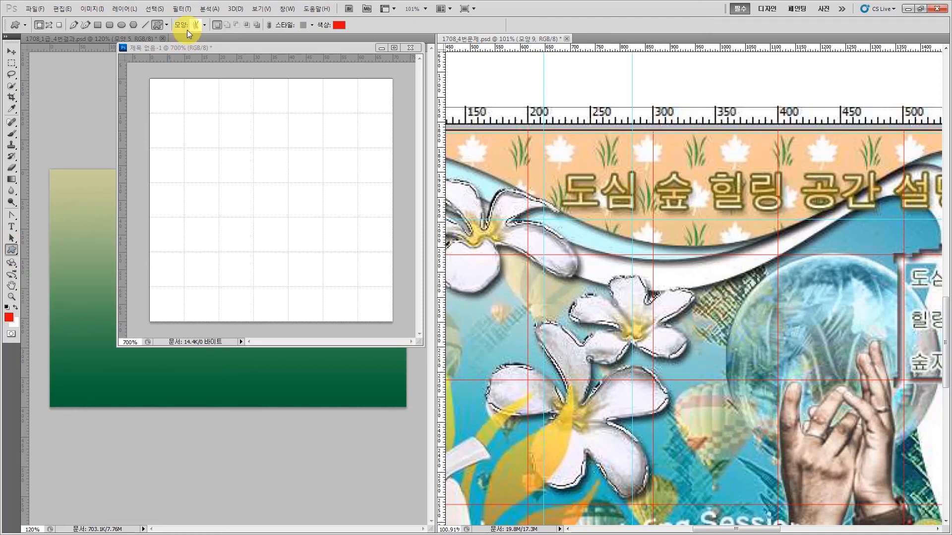
pyautogui.click(205, 26)
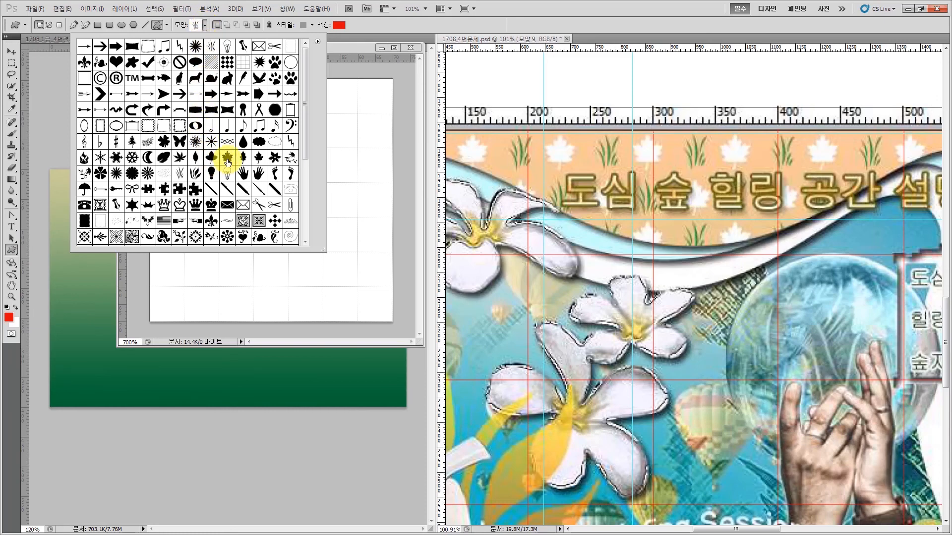
pyautogui.click(228, 163)
pyautogui.doubleClick(227, 162)
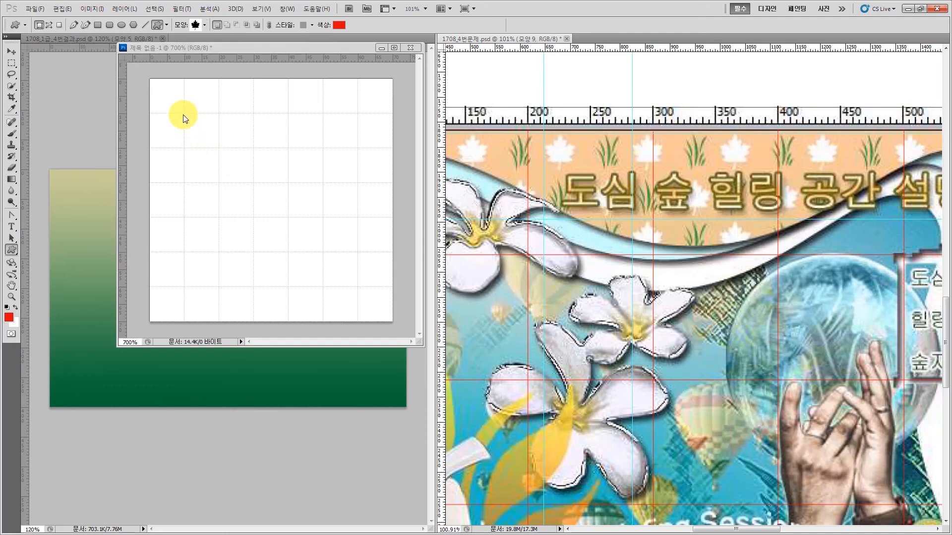
pyautogui.click(150, 83)
pyautogui.moveTo(151, 83); pyautogui.dragTo(220, 187)
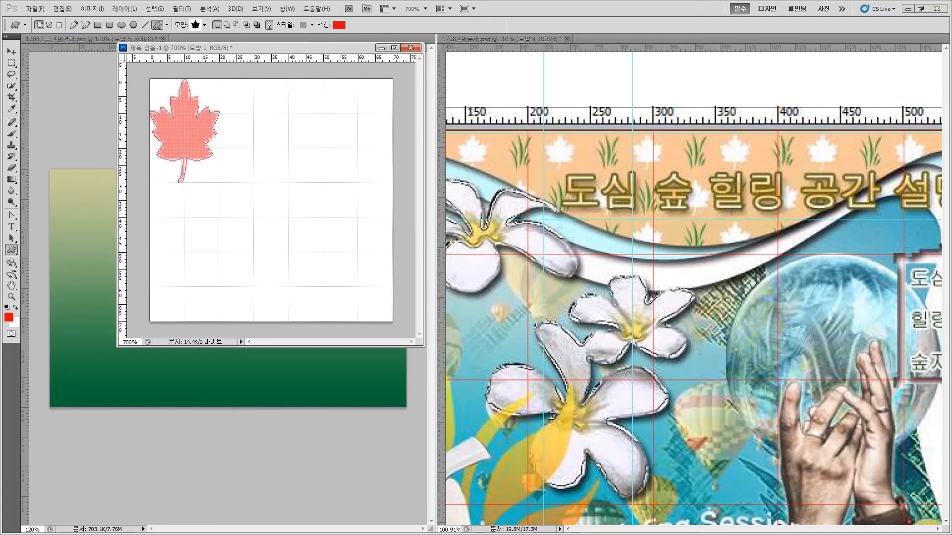
pyautogui.hotkey('ctrl', 'e')
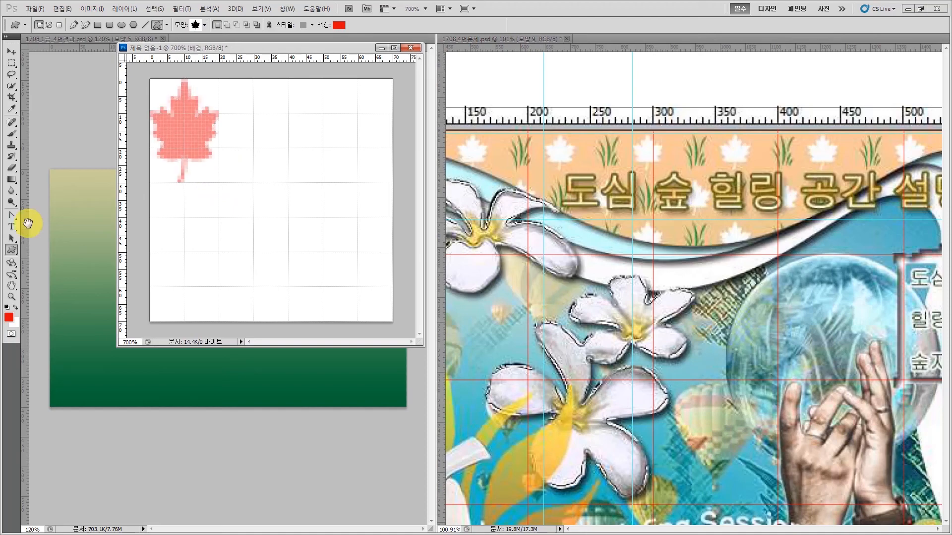
# Draw a grass custom shape about 20 × 30 pixels at the tile's top edge, between 40 and 60 pixels across
pyautogui.click(195, 26)
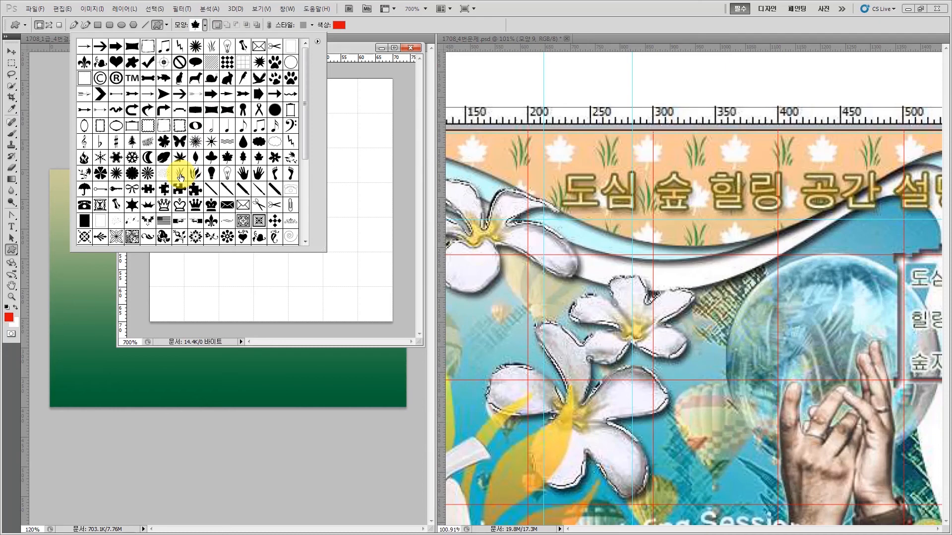
pyautogui.click(179, 175)
pyautogui.click(362, 80)
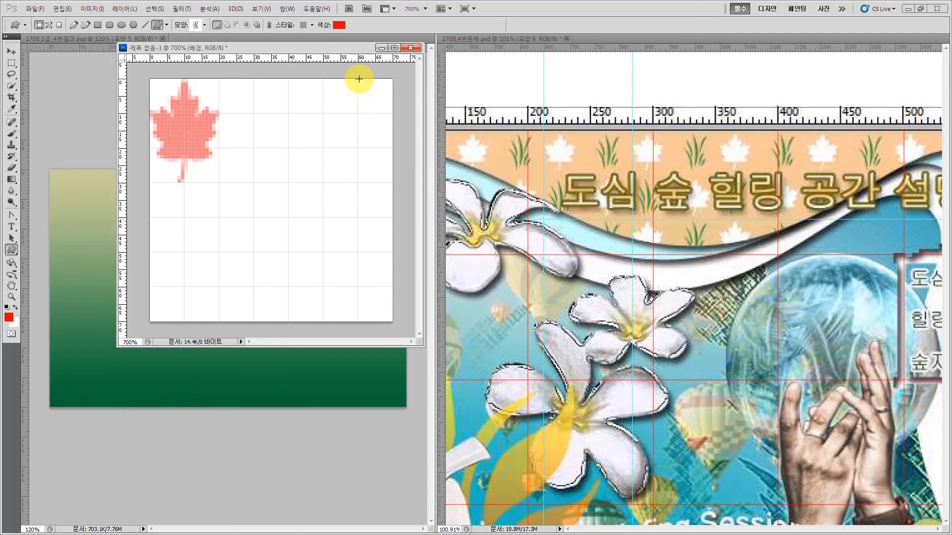
pyautogui.moveTo(359, 78); pyautogui.dragTo(284, 179)
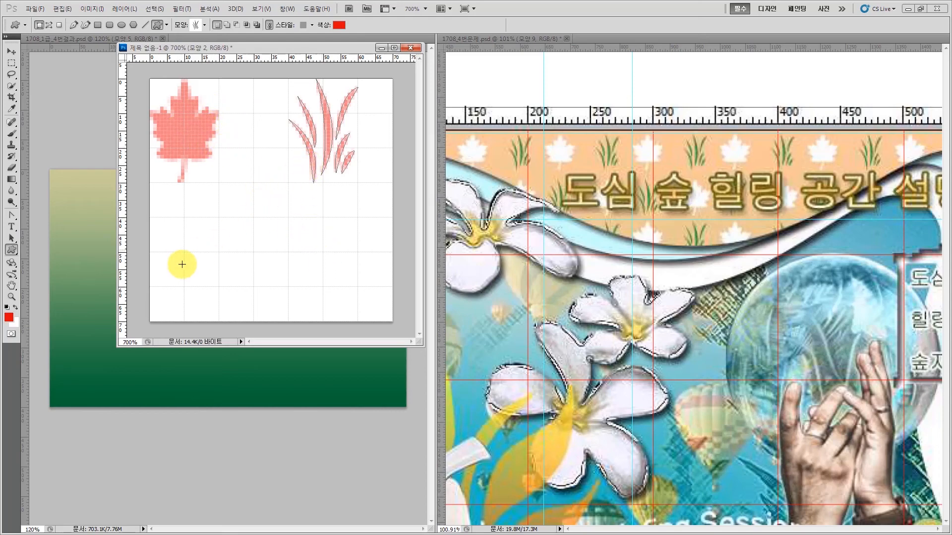
# Compare the tile layout with the marked leaf-and-grass area in the sample and review the pattern color requirements
pyautogui.click(616, 198)
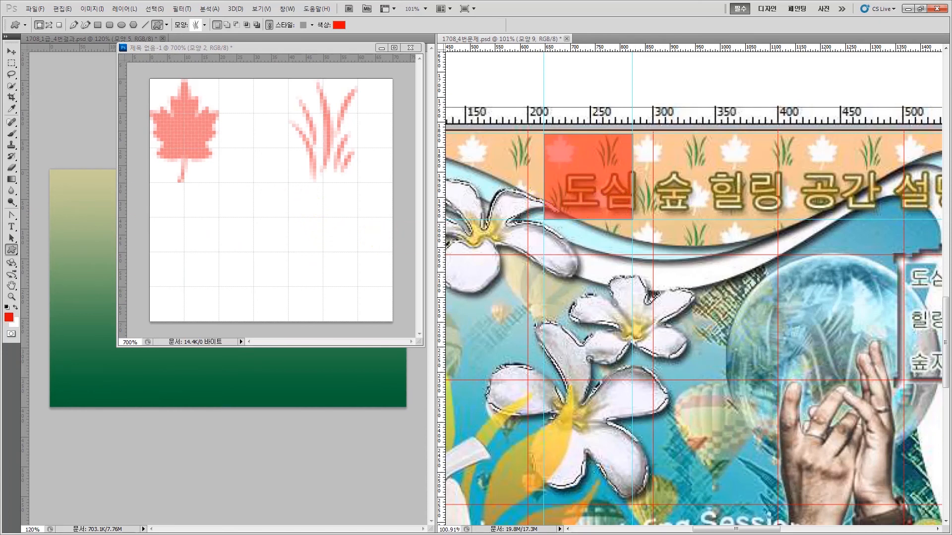
pyautogui.press('Delete')
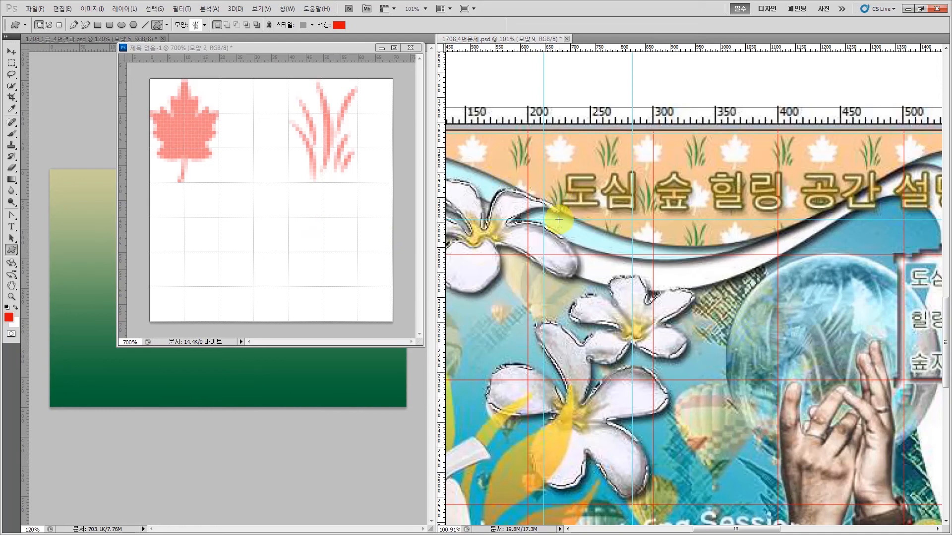
pyautogui.press('v')
pyautogui.hotkey('ctrl', '1')
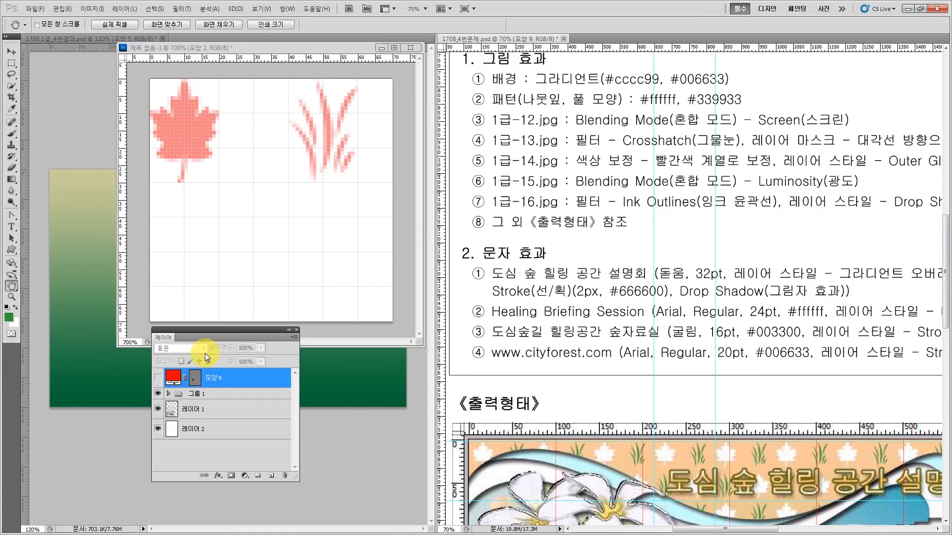
# Recolor the grass shape in the pattern tile to #339933
pyautogui.click(172, 279)
pyautogui.click(158, 397)
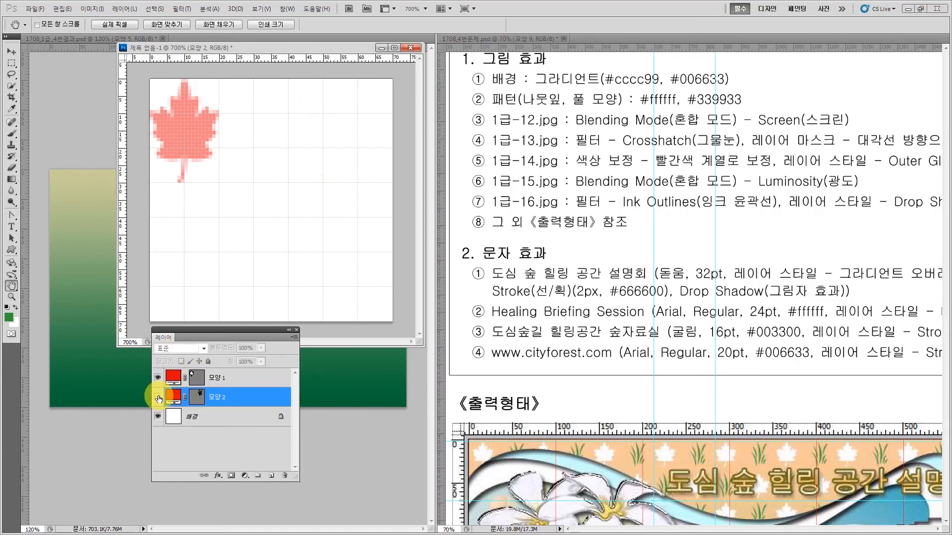
pyautogui.click(158, 397)
pyautogui.doubleClick(173, 397)
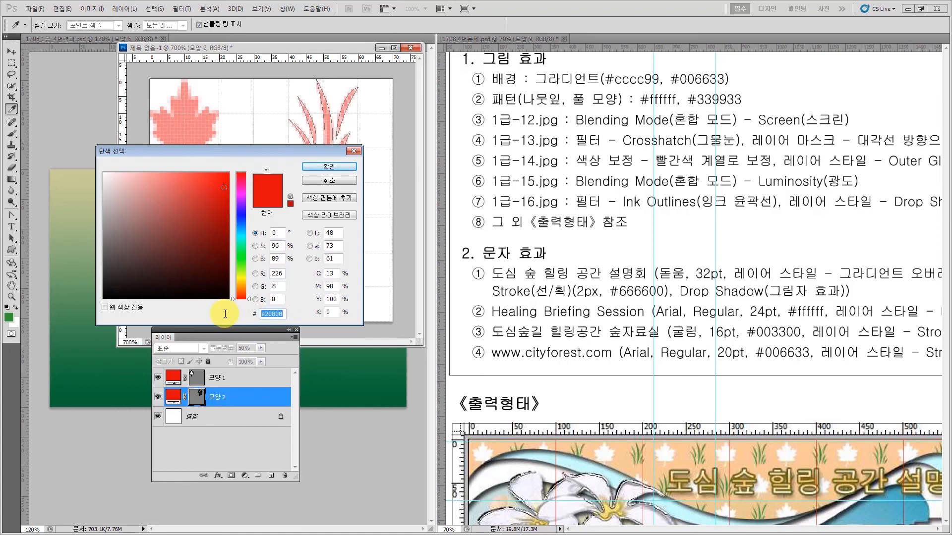
pyautogui.write('339933')
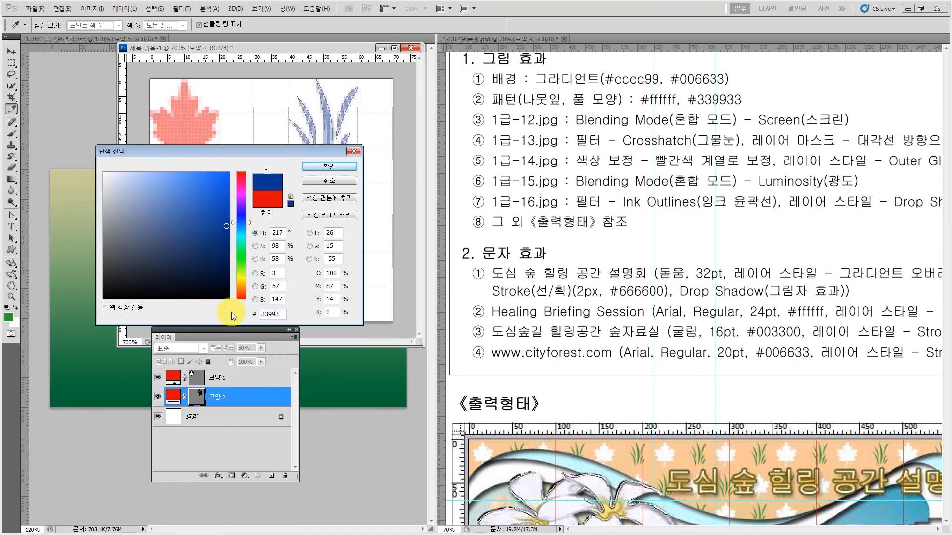
pyautogui.click(320, 165)
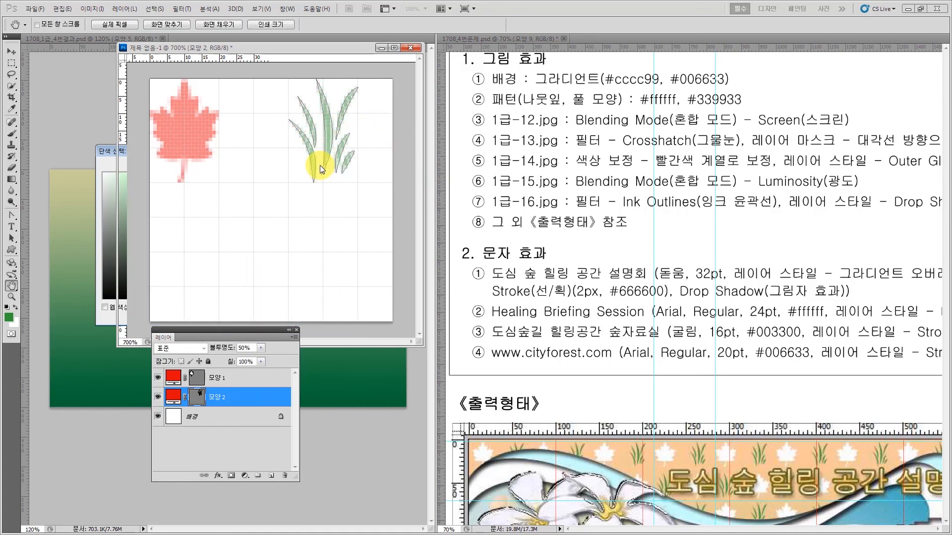
# Recolor the maple leaf shape in the pattern tile to white, #ffffff
pyautogui.doubleClick(172, 378)
pyautogui.moveTo(149, 192); pyautogui.dragTo(45, 150)
pyautogui.click(322, 168)
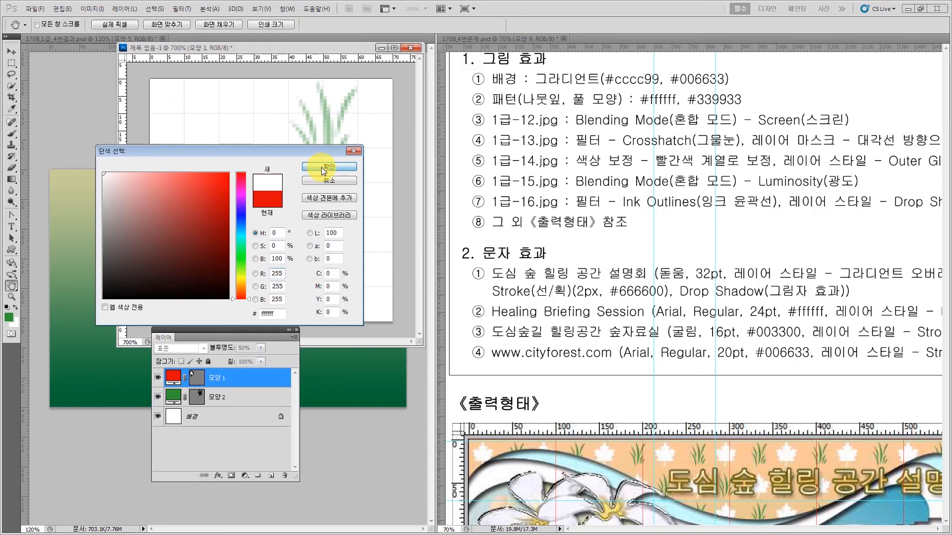
# Duplicate the white leaf layer and move the copy about 40 pixels across and 40 pixels down, directly below the grass
pyautogui.rightClick(249, 384)
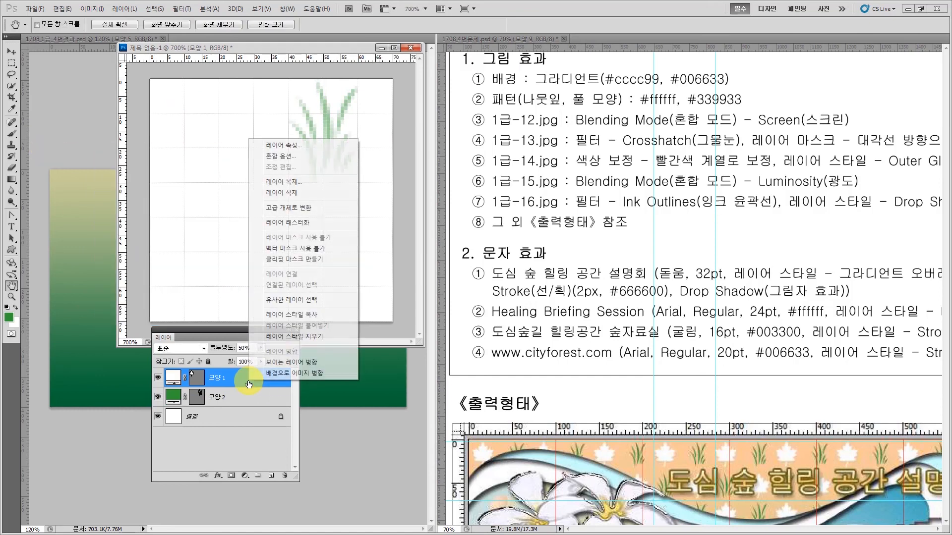
pyautogui.click(290, 184)
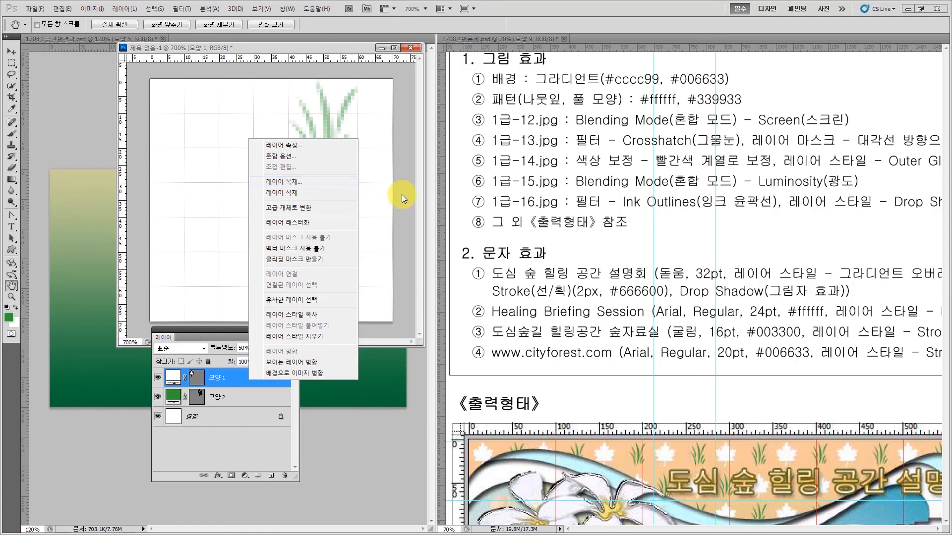
pyautogui.press('v')
pyautogui.moveTo(197, 159); pyautogui.dragTo(336, 298)
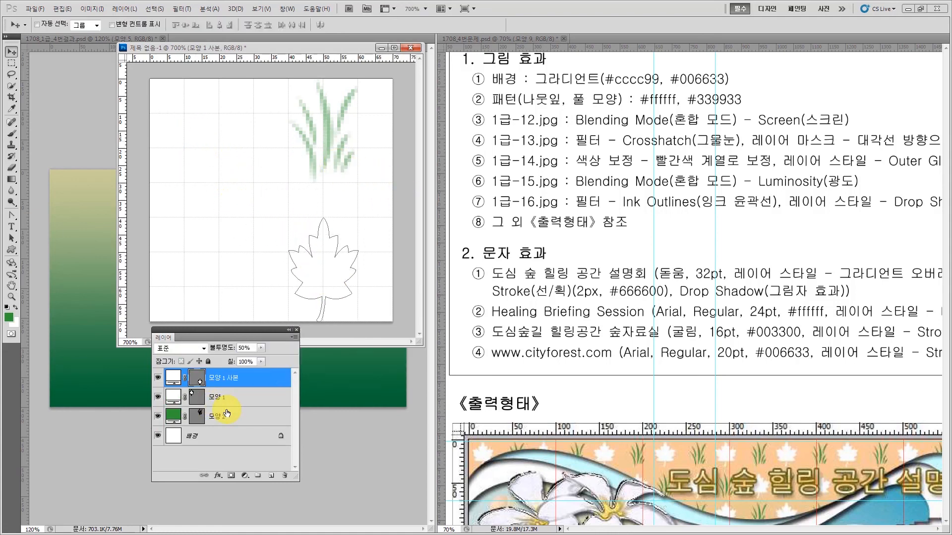
# Duplicate the green grass layer and move the copy into the tile's lower-left corner, directly below the original leaf
pyautogui.click(215, 415)
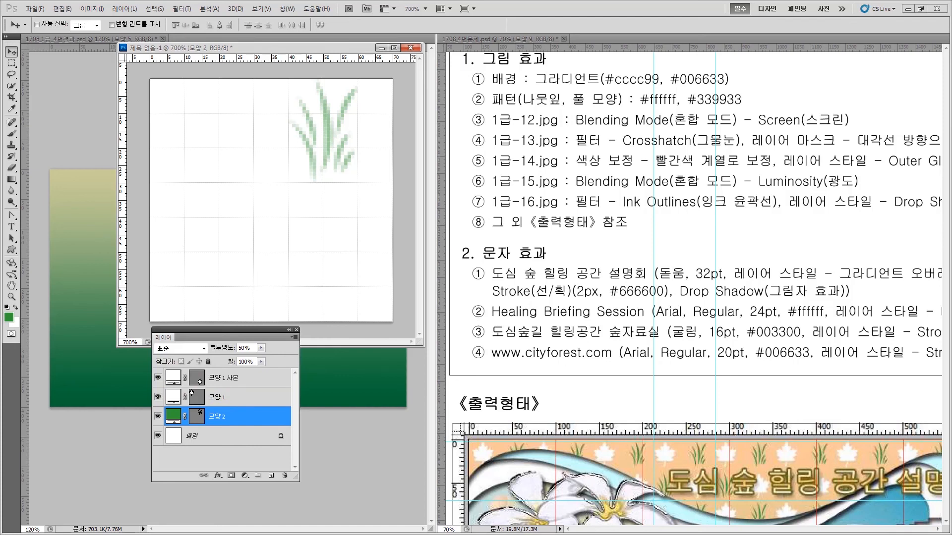
pyautogui.rightClick(251, 414)
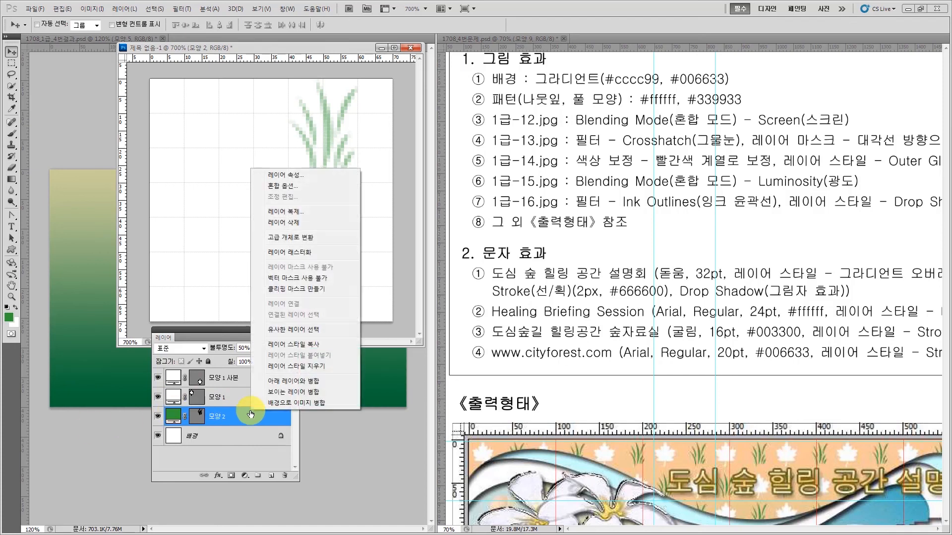
pyautogui.click(287, 212)
pyautogui.press('Return')
pyautogui.moveTo(308, 157); pyautogui.dragTo(170, 295)
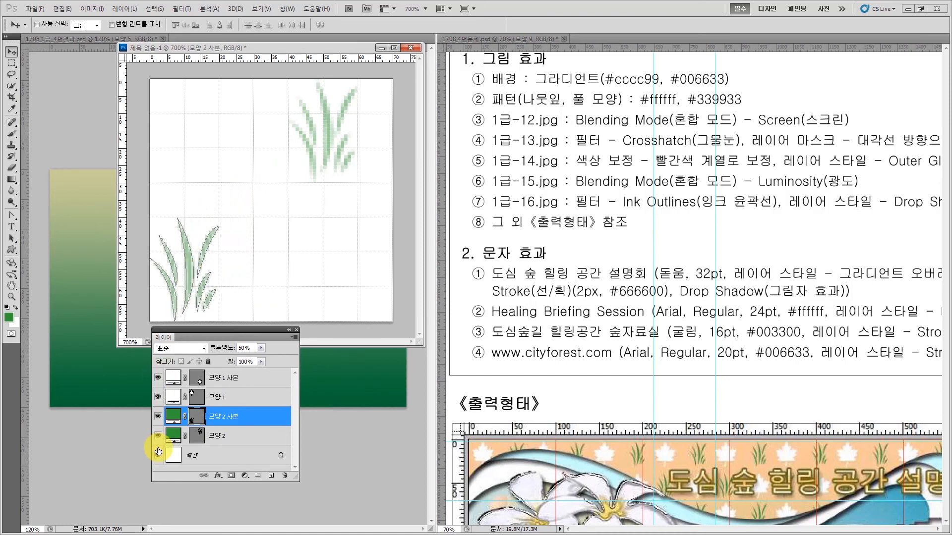
# Hide the tile's white background layer and nudge the leaf and grass copies together a few pixels upward
pyautogui.click(158, 453)
pyautogui.click(157, 455)
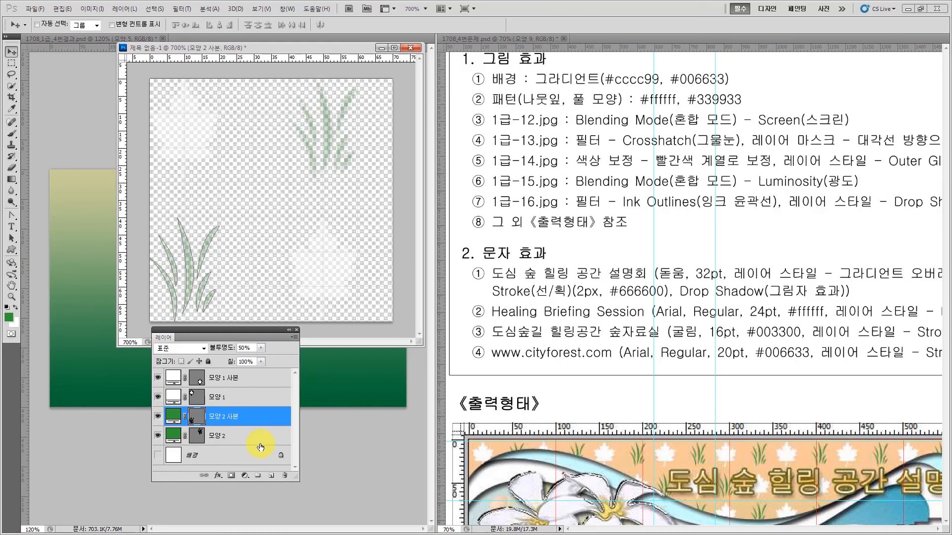
pyautogui.keyDown('ctrl'); pyautogui.click(223, 378); pyautogui.keyUp('ctrl')
pyautogui.moveTo(223, 329); pyautogui.dragTo(240, 344)
pyautogui.press('Left')
pyautogui.press('Left')
pyautogui.press('Left')
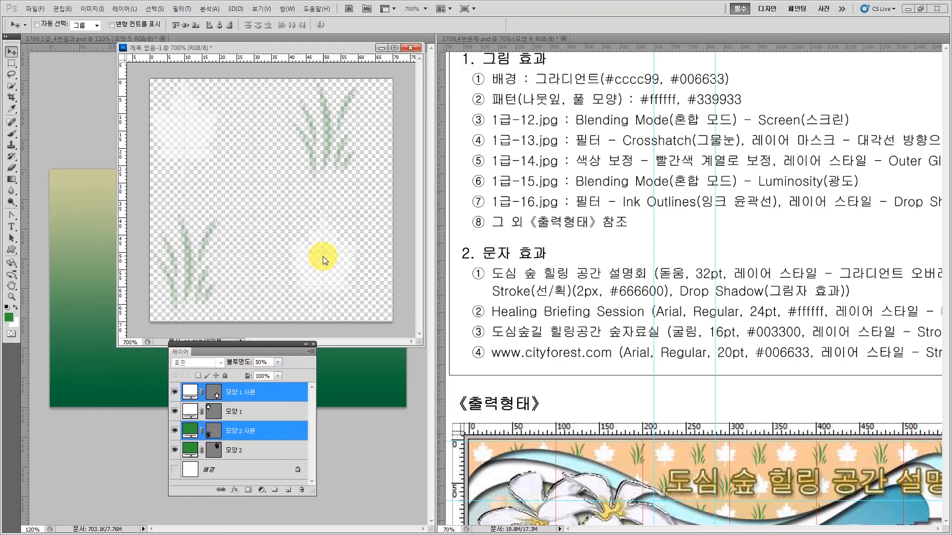
pyautogui.press('Left')
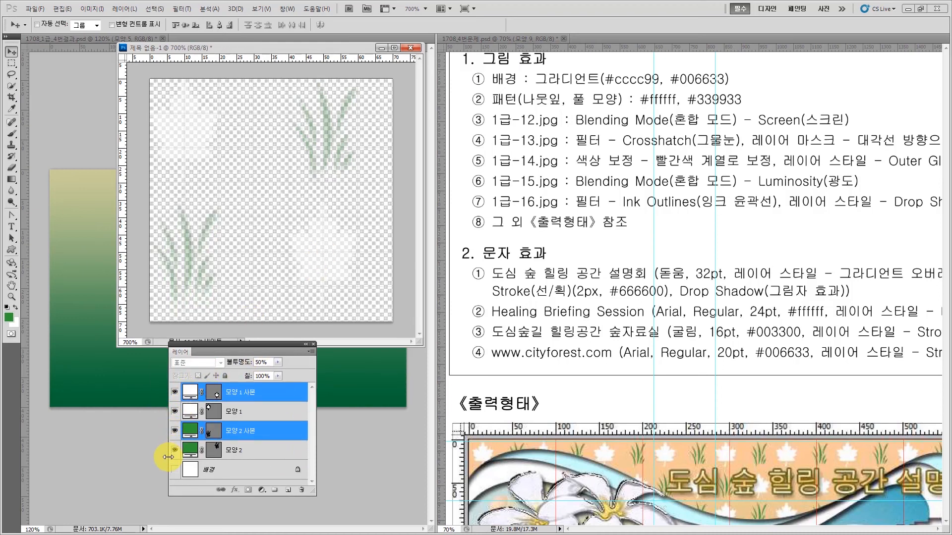
# Set the opacity of all four leaf and grass shape layers to 100%
pyautogui.click(273, 457)
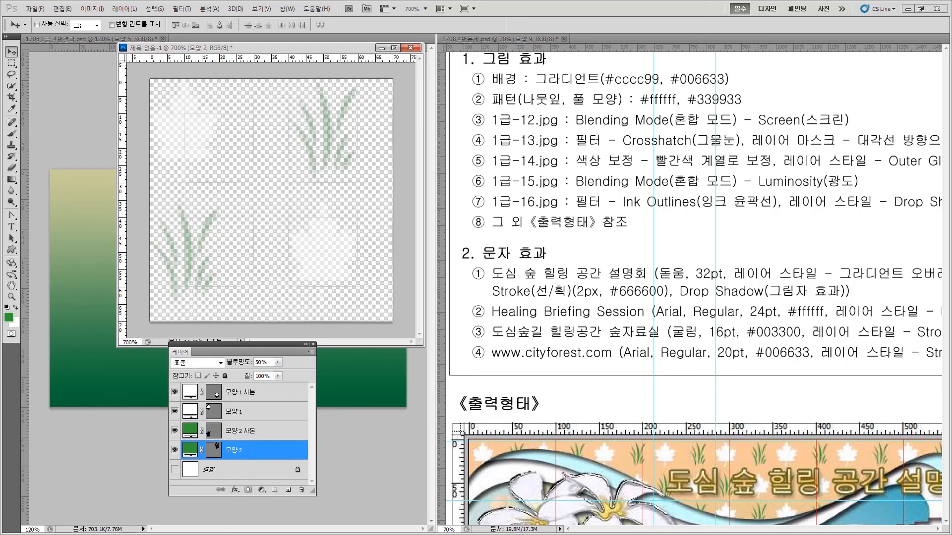
pyautogui.press('0')
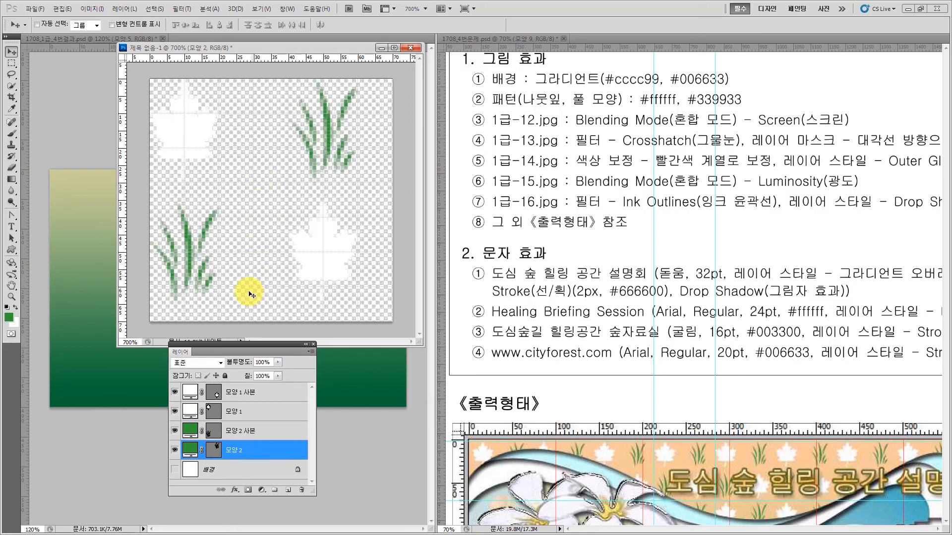
pyautogui.click(227, 450)
# Define the transparent leaf-and-grass tile as a pattern named 패턴 1 and minimize the tile document
pyautogui.click(255, 469)
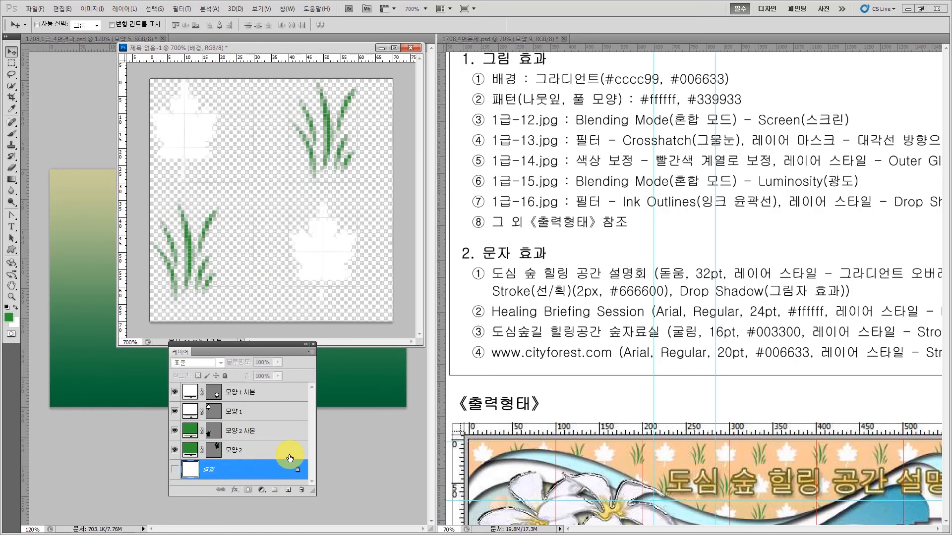
pyautogui.click(62, 9)
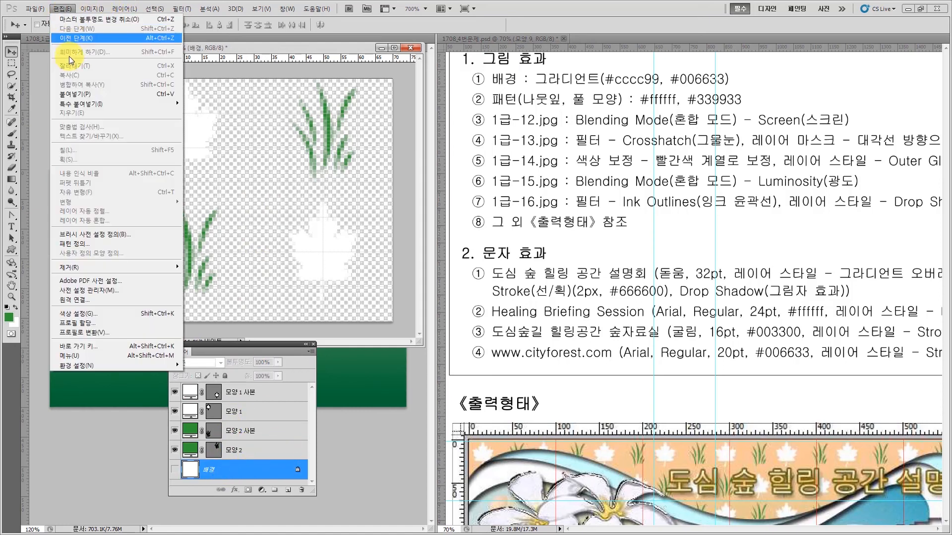
pyautogui.click(78, 245)
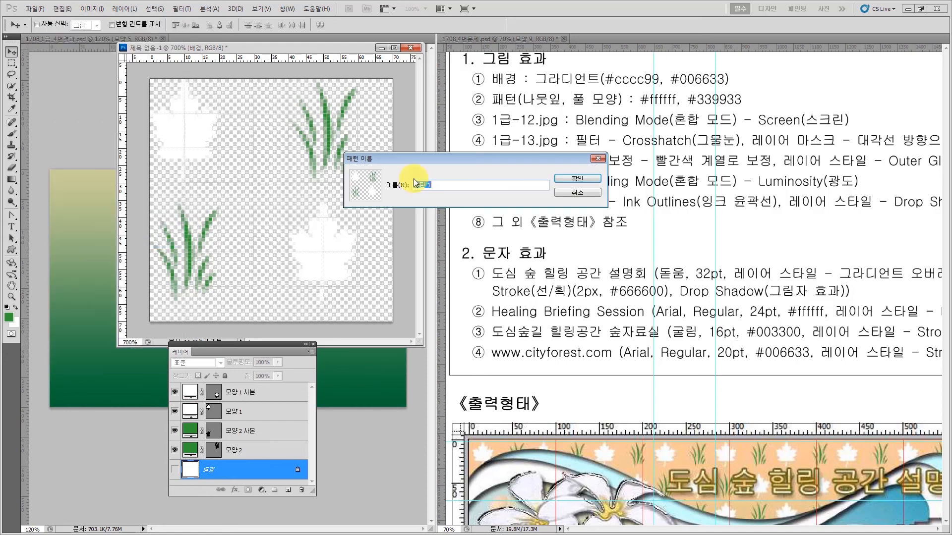
pyautogui.click(568, 182)
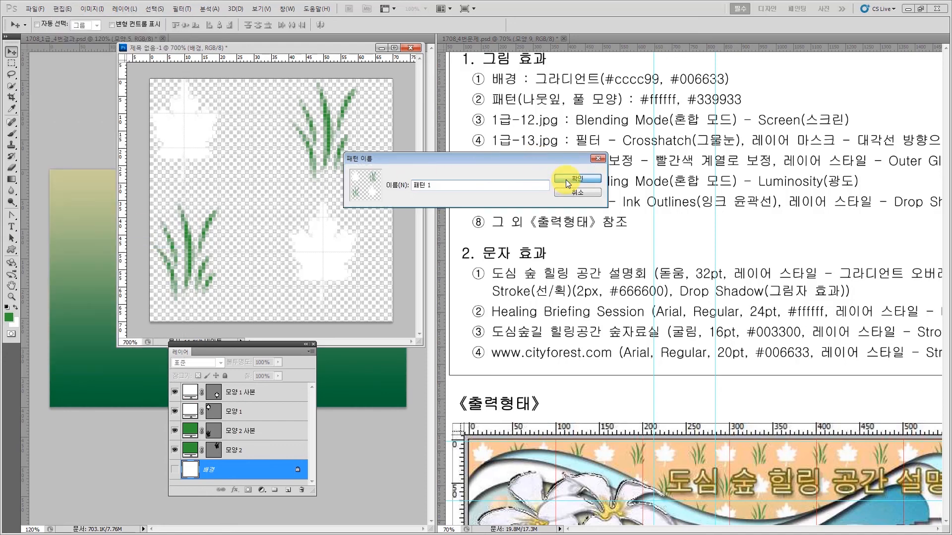
pyautogui.click(382, 48)
pyautogui.click(313, 344)
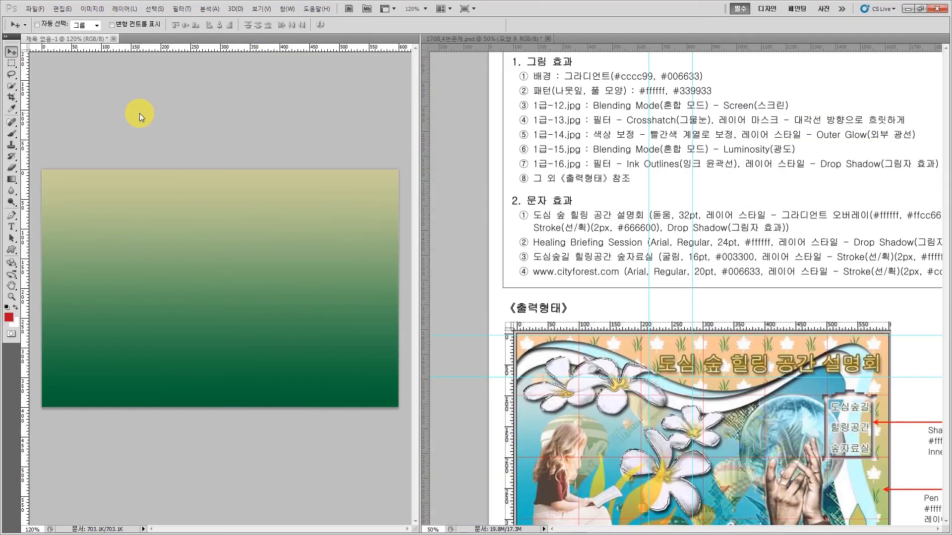
# Bring the whole sample output into view for reference and set the Pen tool to draw shape layers in the gradient document
pyautogui.click(602, 302)
pyautogui.scroll(-1, 677, 213)
pyautogui.scroll(-7, 676, 210)
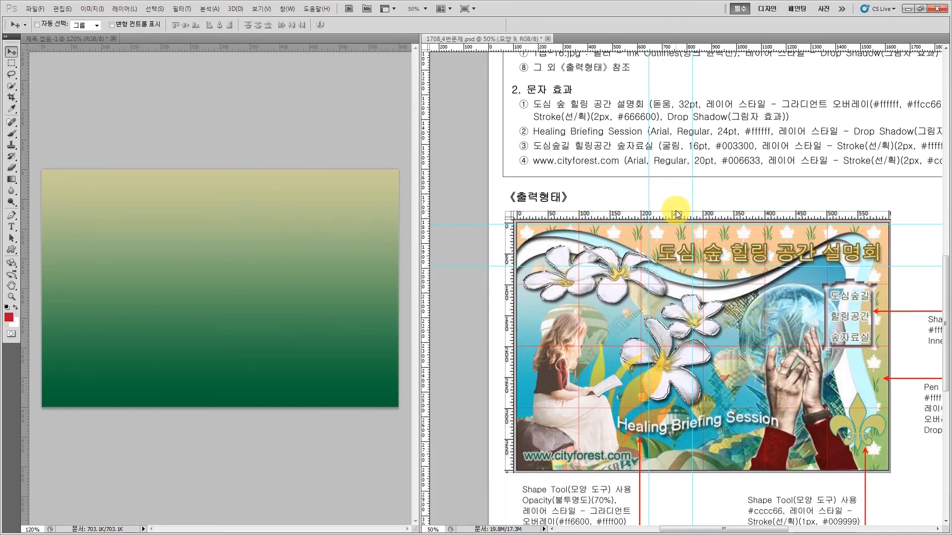
pyautogui.click(12, 285)
pyautogui.moveTo(680, 293); pyautogui.dragTo(635, 312)
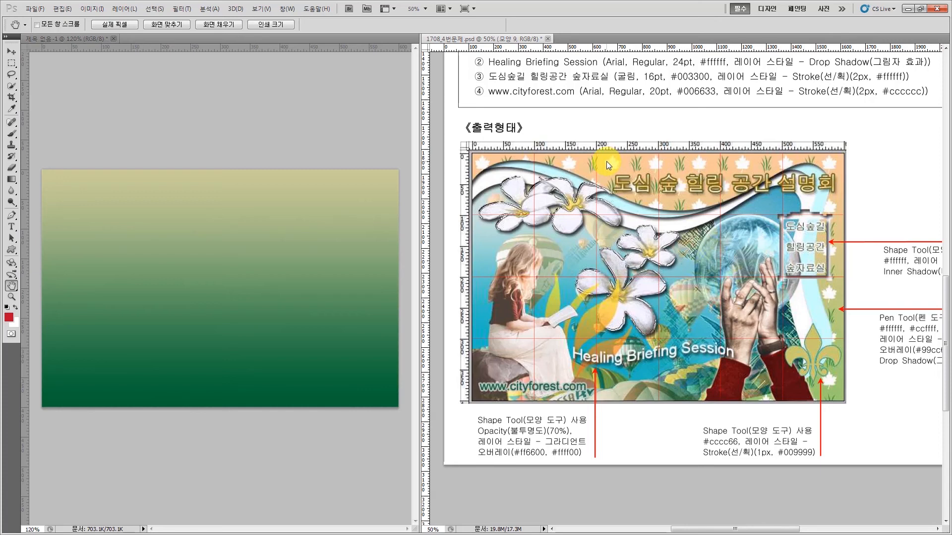
pyautogui.click(326, 92)
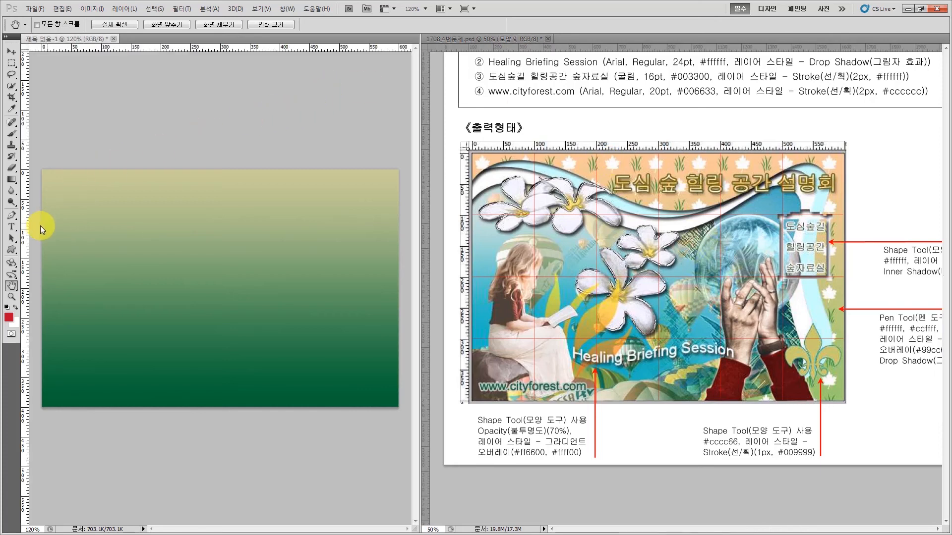
pyautogui.click(12, 215)
pyautogui.click(39, 24)
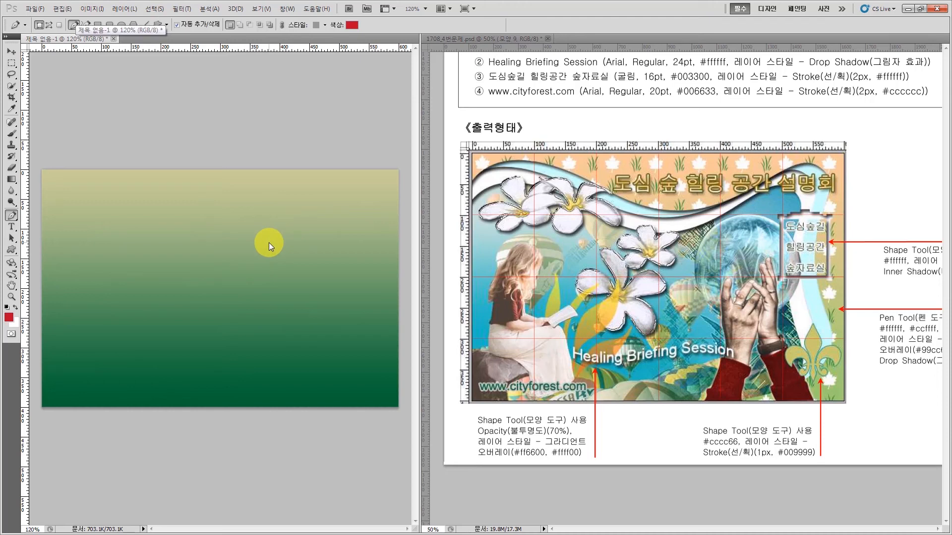
# Show the grid on the gradient document and set its subdivisions to 1, giving a line every 100 pixels
pyautogui.hotkey('ctrl', "'")
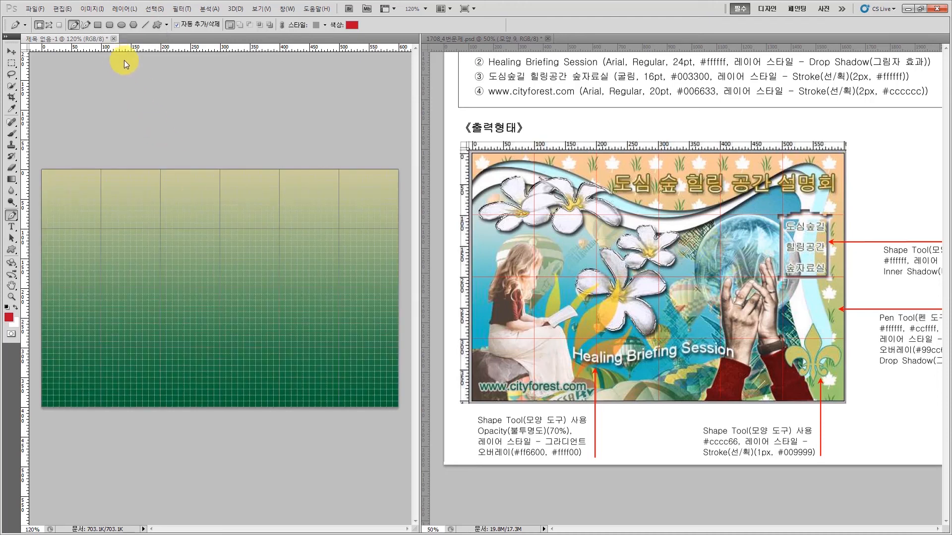
pyautogui.click(62, 9)
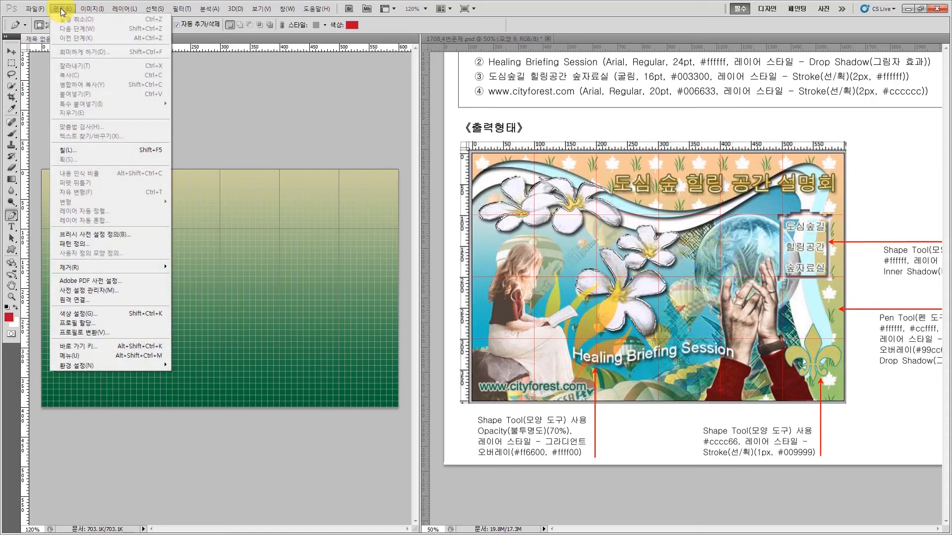
pyautogui.moveTo(132, 365)
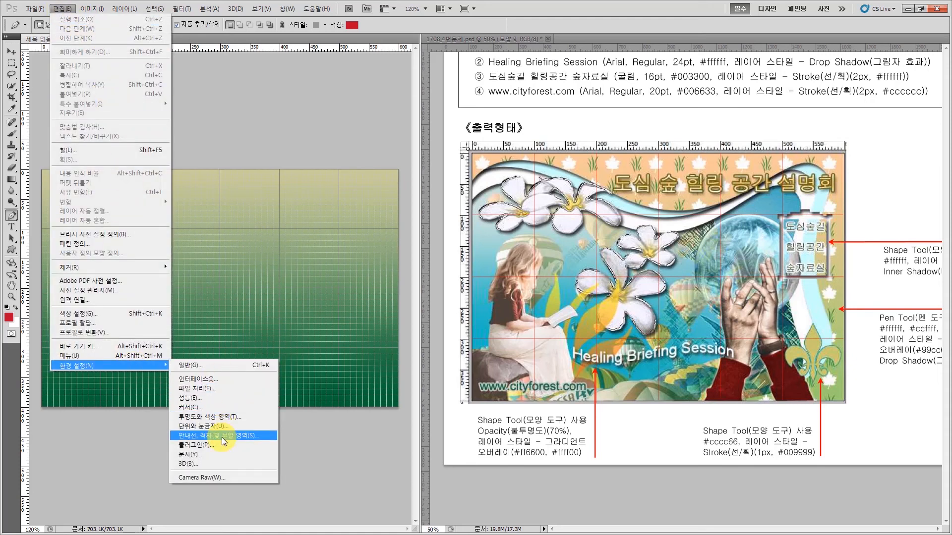
pyautogui.click(254, 437)
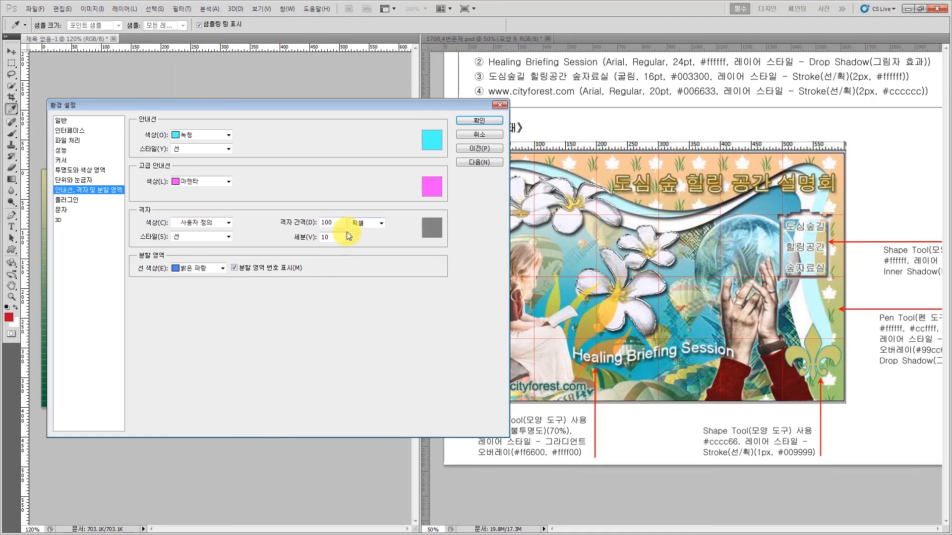
pyautogui.write('1')
pyautogui.click(479, 122)
# Start a Pen shape through the canvas's upper-left, upper-right and lower-right corners, adding a point just below the lower edge
pyautogui.press('p')
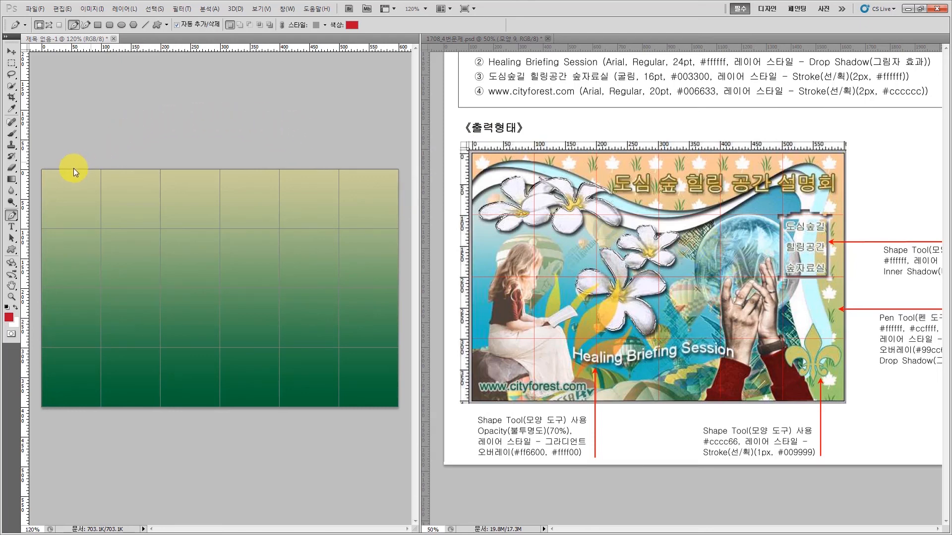
pyautogui.click(42, 169)
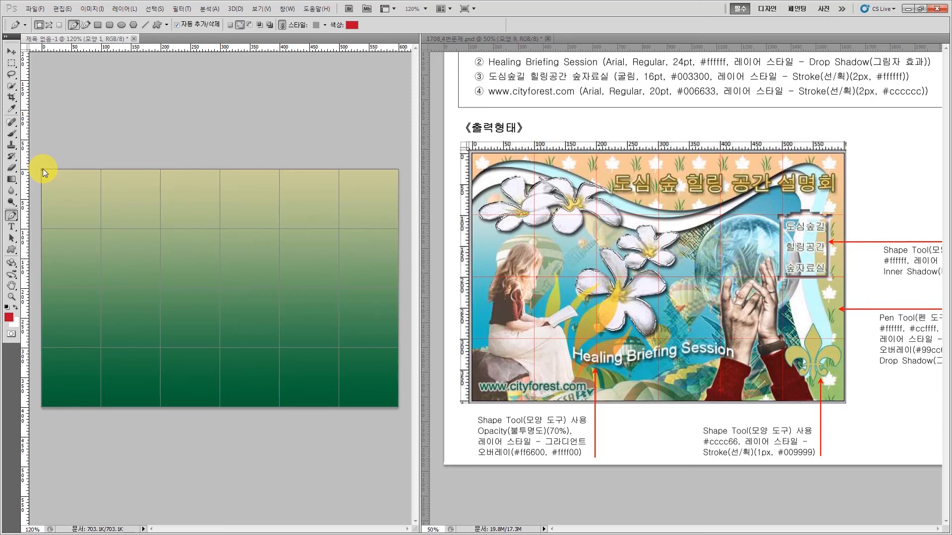
pyautogui.click(397, 170)
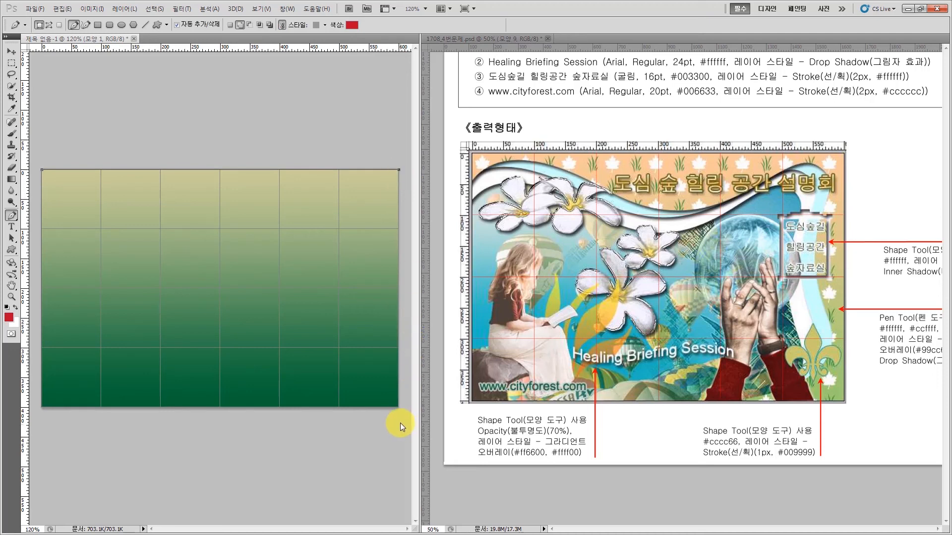
pyautogui.click(398, 407)
pyautogui.click(327, 417)
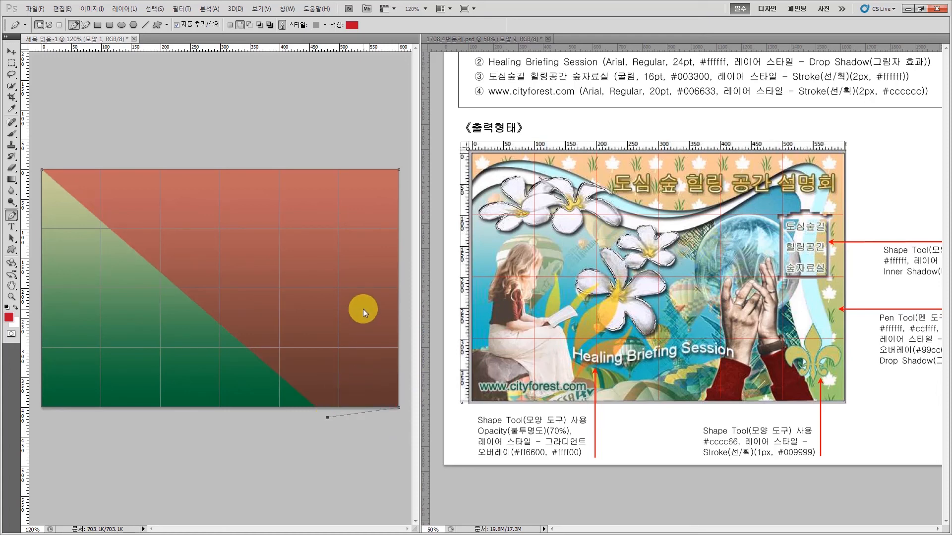
# Draw the shape's wavy inner edge up the canvas's right side and across to the left edge, then close it at the starting corner
pyautogui.moveTo(369, 308); pyautogui.dragTo(357, 251)
pyautogui.moveTo(366, 195); pyautogui.dragTo(335, 175)
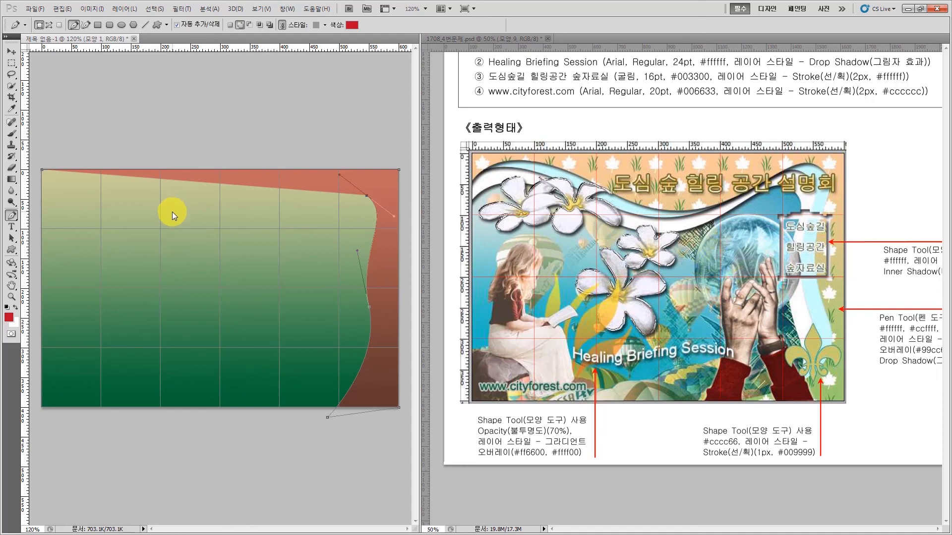
pyautogui.moveTo(172, 212); pyautogui.dragTo(93, 155)
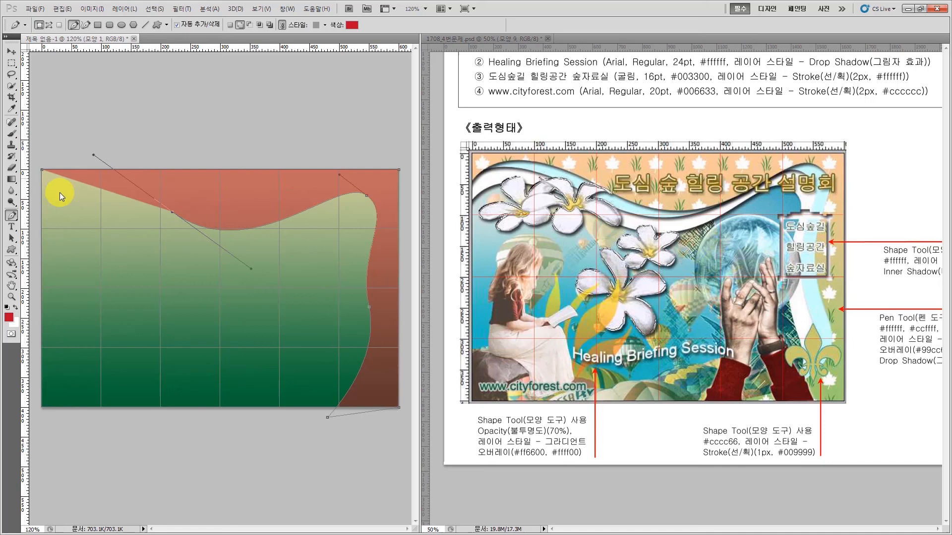
pyautogui.click(41, 212)
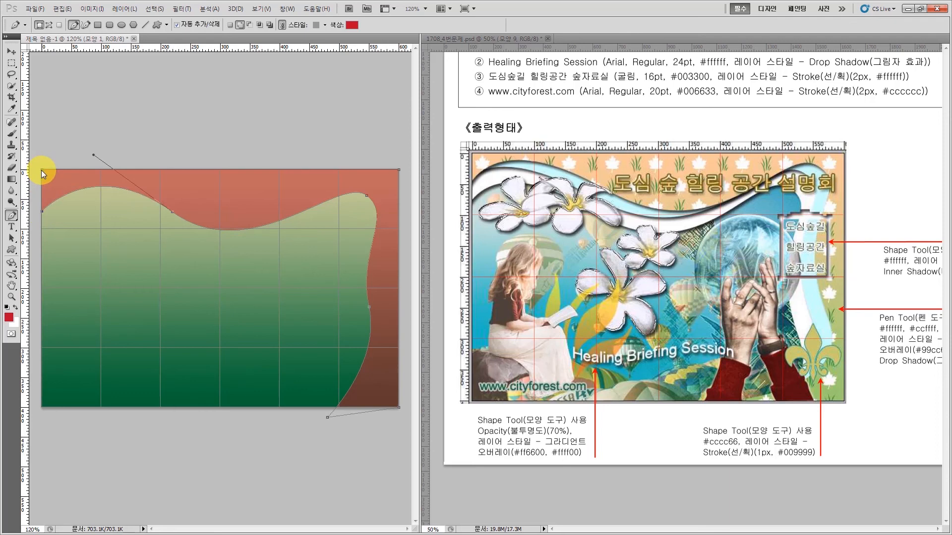
pyautogui.click(41, 170)
# Lower the curved shape layer's opacity to 47% and place the layer list clear of the sample image
pyautogui.press('F7')
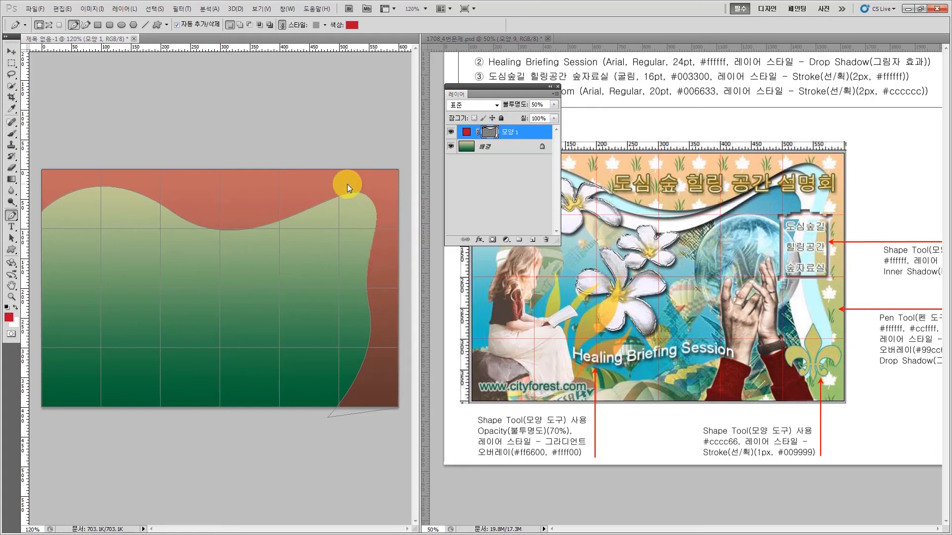
pyautogui.click(554, 105)
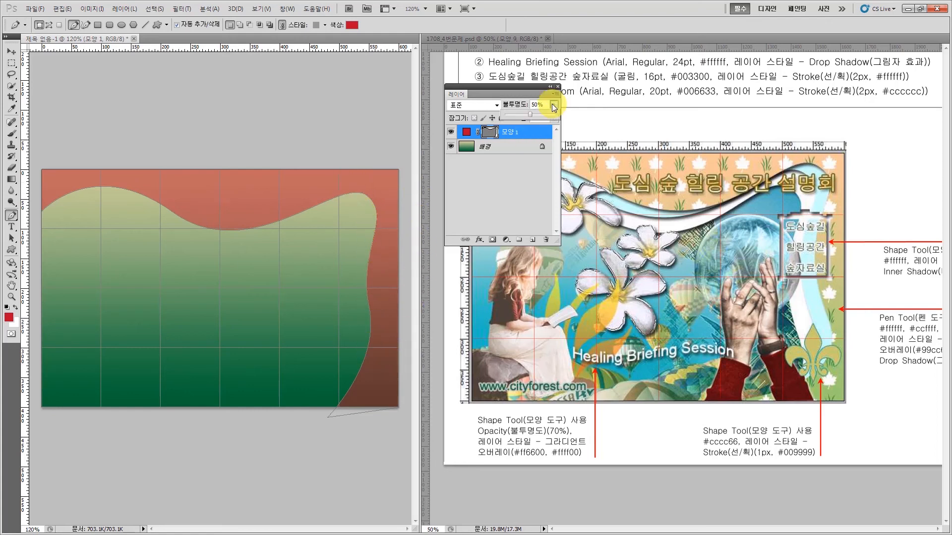
pyautogui.moveTo(531, 114)
pyautogui.mouseDown()
pyautogui.moveTo(555, 115)
pyautogui.moveTo(528, 117)
pyautogui.mouseUp()
pyautogui.moveTo(487, 84); pyautogui.dragTo(480, 54)
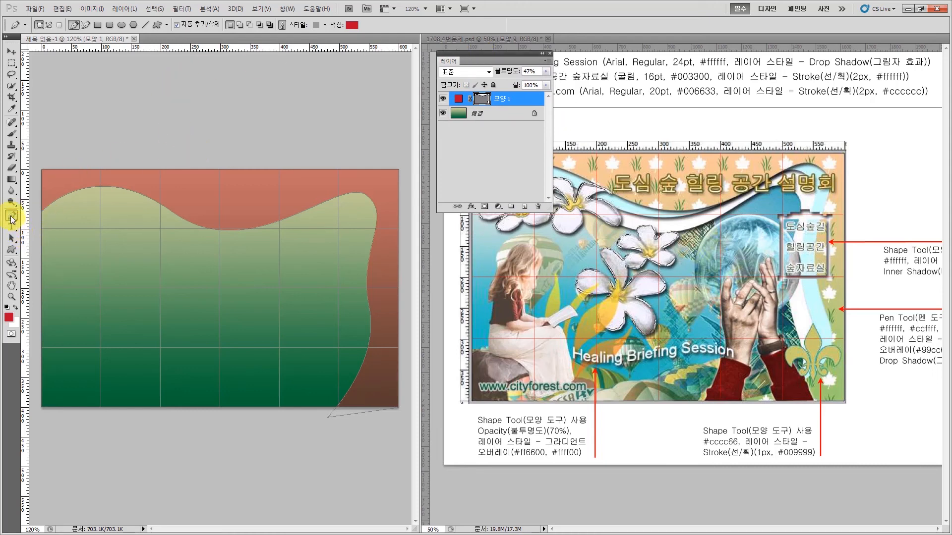
# Reshape the curve's upper-right bend by repositioning its anchor and lengthening its direction handles to match the sample
pyautogui.click(12, 238)
pyautogui.click(42, 249)
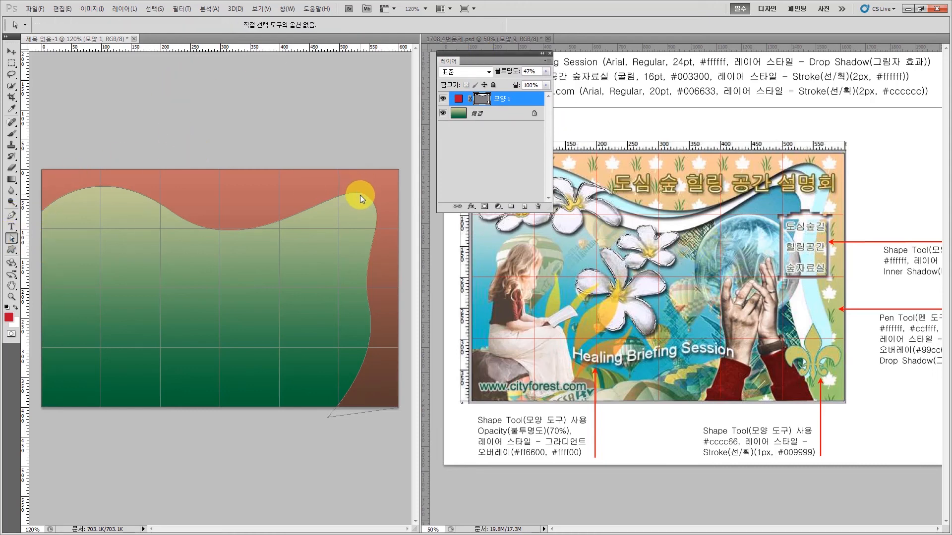
pyautogui.click(359, 195)
pyautogui.click(367, 197)
pyautogui.moveTo(339, 177); pyautogui.dragTo(327, 148)
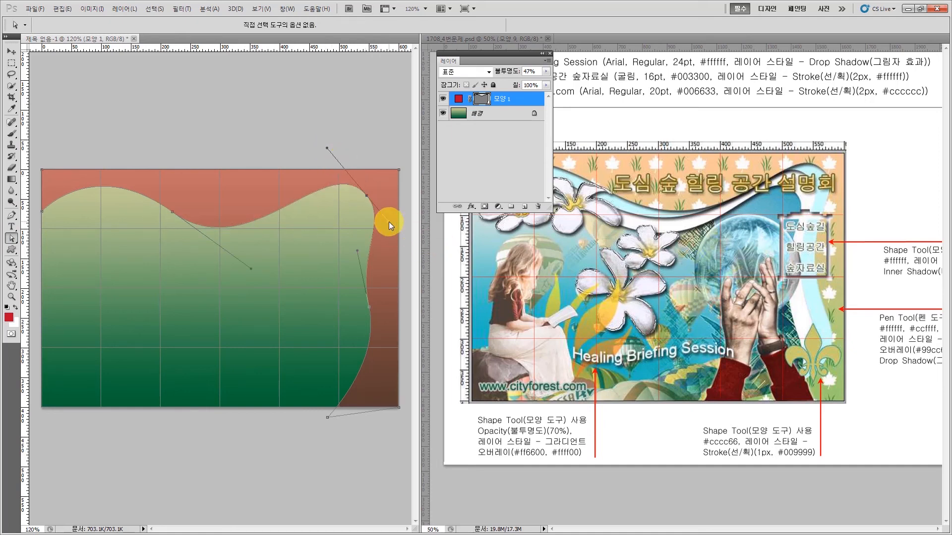
pyautogui.moveTo(389, 222)
pyautogui.mouseDown()
pyautogui.moveTo(412, 244)
pyautogui.moveTo(405, 237)
pyautogui.mouseUp()
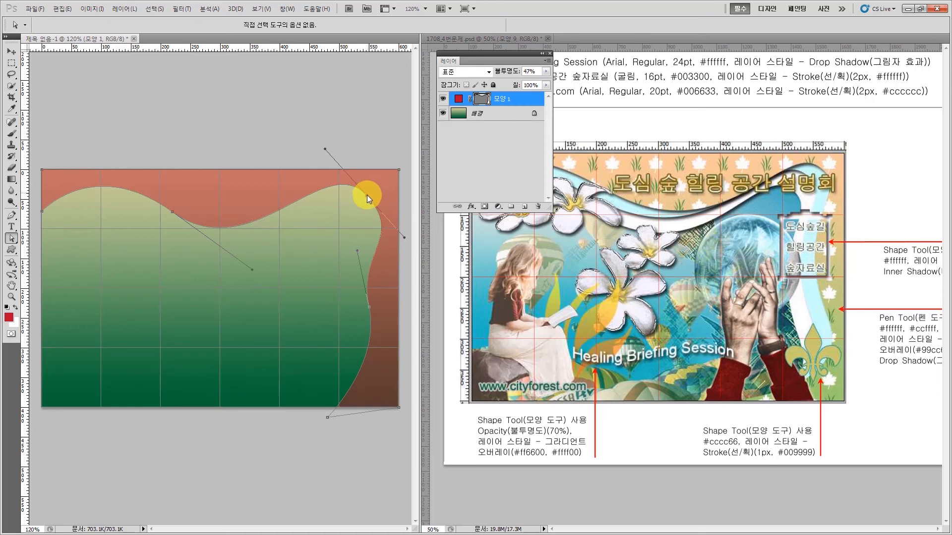
pyautogui.moveTo(365, 197); pyautogui.dragTo(370, 195)
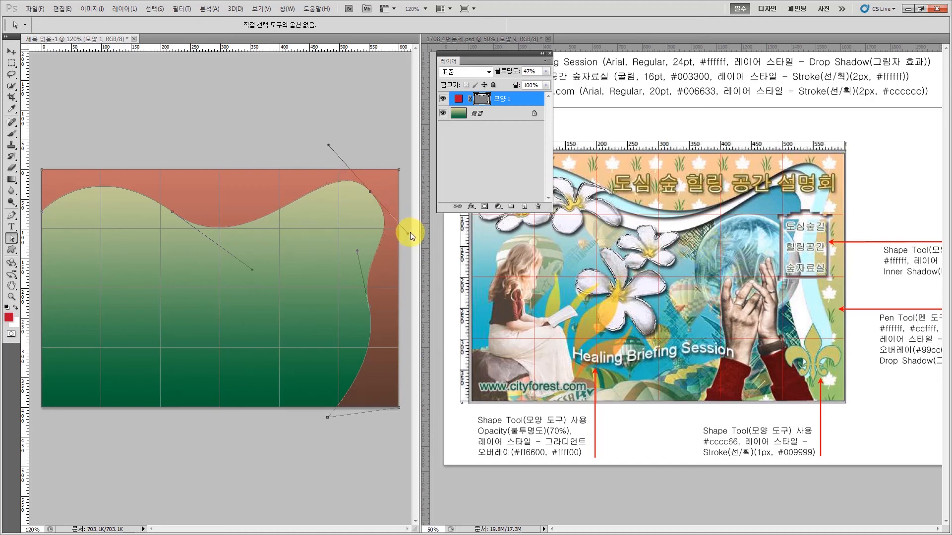
pyautogui.moveTo(406, 234); pyautogui.dragTo(404, 225)
# Refine the curve down the canvas's right side and extend the shape's outer corners slightly beyond the canvas edges
pyautogui.moveTo(370, 305); pyautogui.dragTo(380, 317)
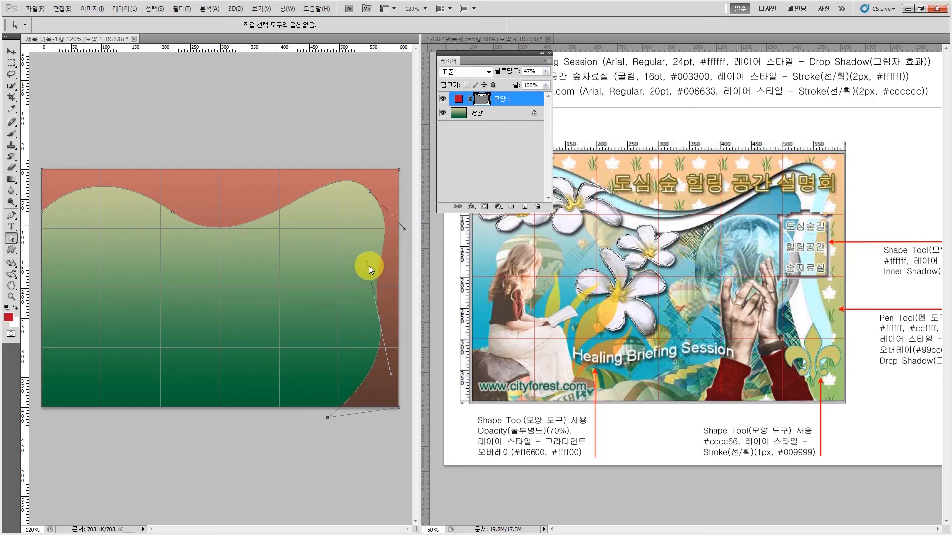
pyautogui.click(213, 135)
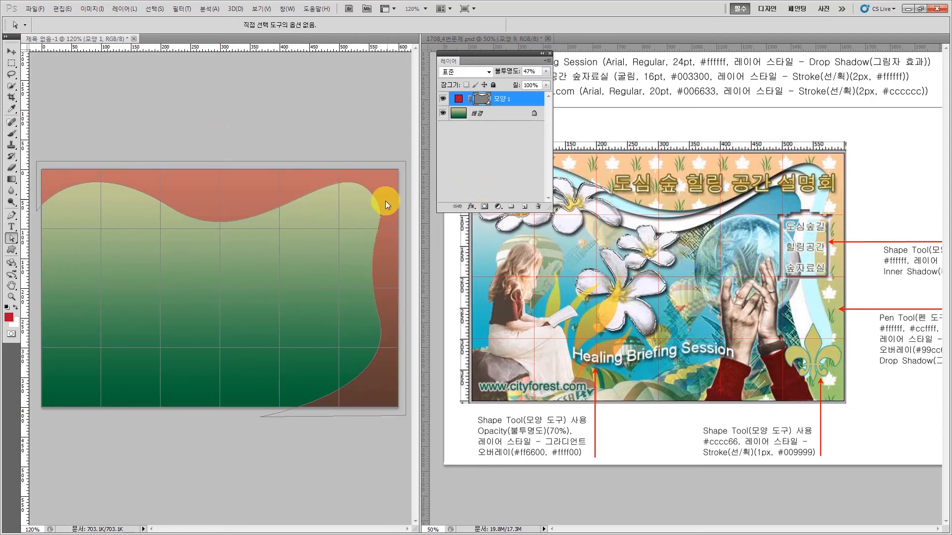
pyautogui.click(380, 219)
pyautogui.moveTo(399, 221); pyautogui.dragTo(395, 218)
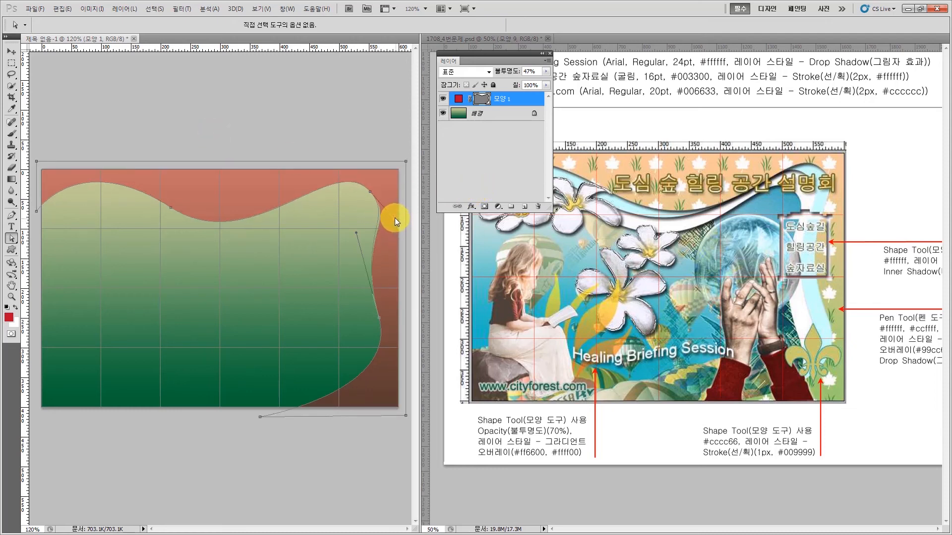
pyautogui.click(344, 123)
# Set the curved shape layer's opacity in the gradient document to 100%
pyautogui.press('space')
pyautogui.moveTo(859, 427); pyautogui.dragTo(767, 430)
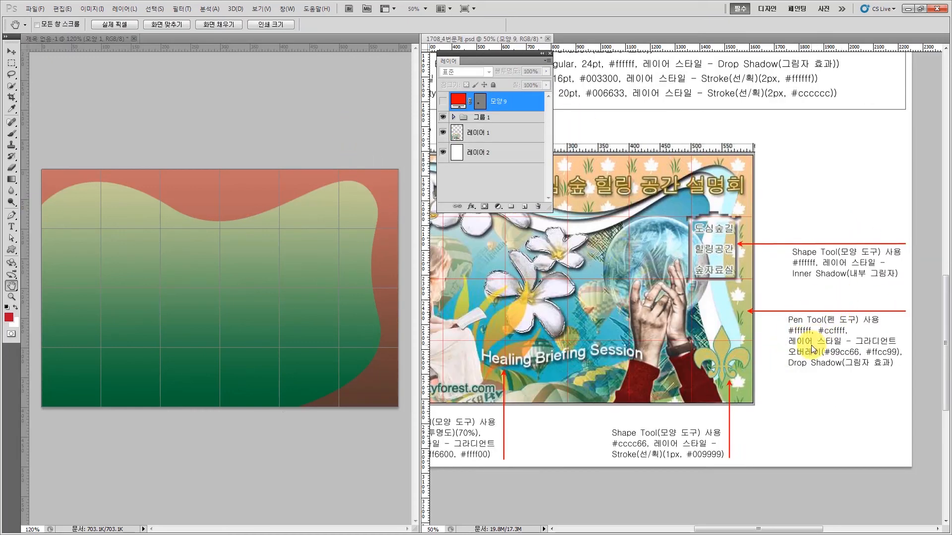
pyautogui.click(292, 120)
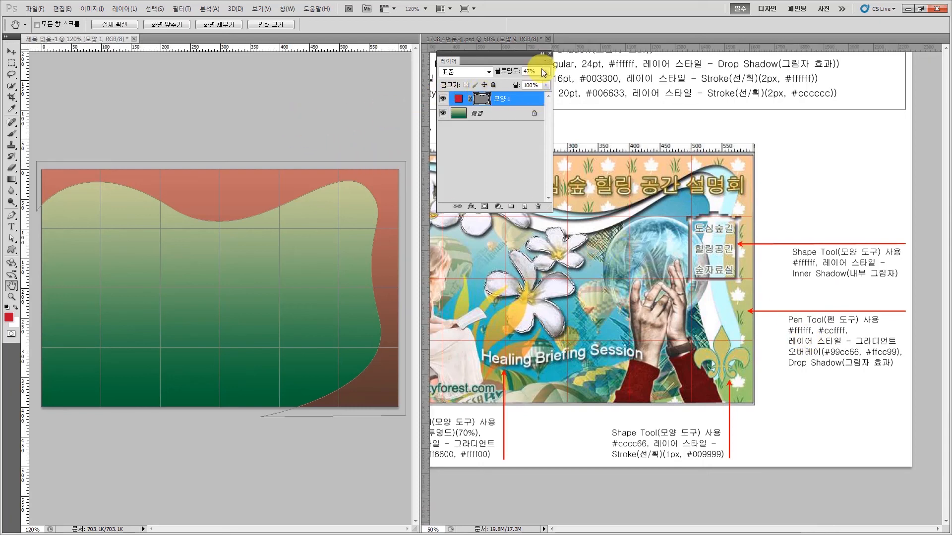
pyautogui.click(536, 72)
pyautogui.write('100')
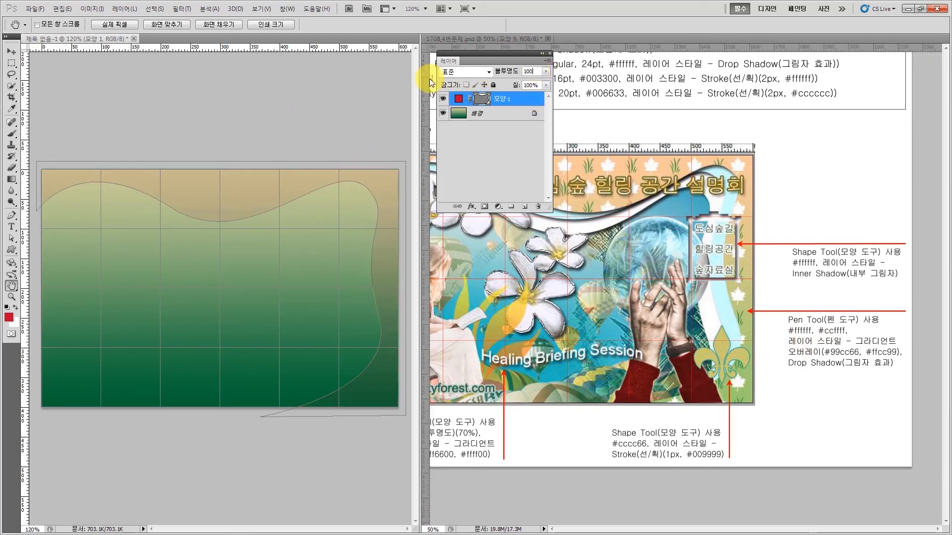
pyautogui.press('Return')
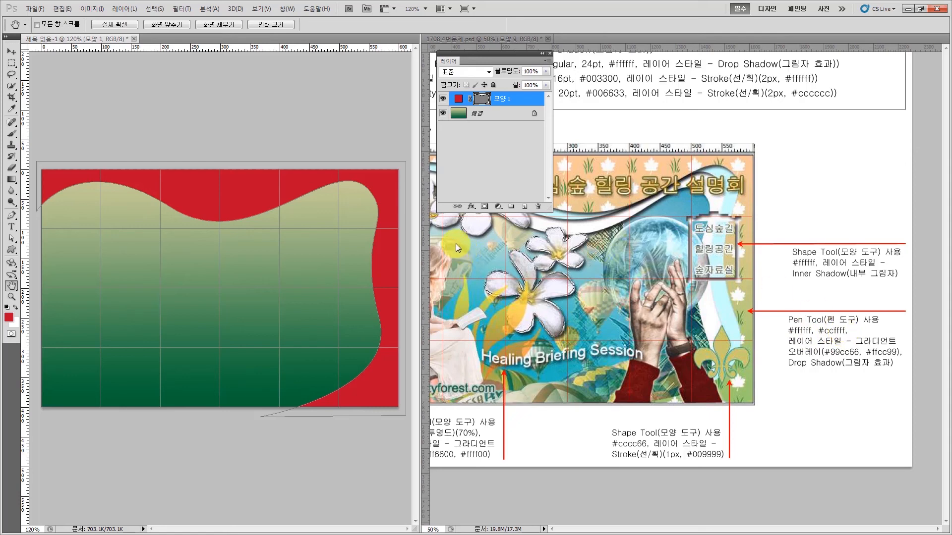
# Add a Gradient Overlay to the curved shape and set its gradient's starting color to #99cc66
pyautogui.click(471, 206)
pyautogui.click(503, 308)
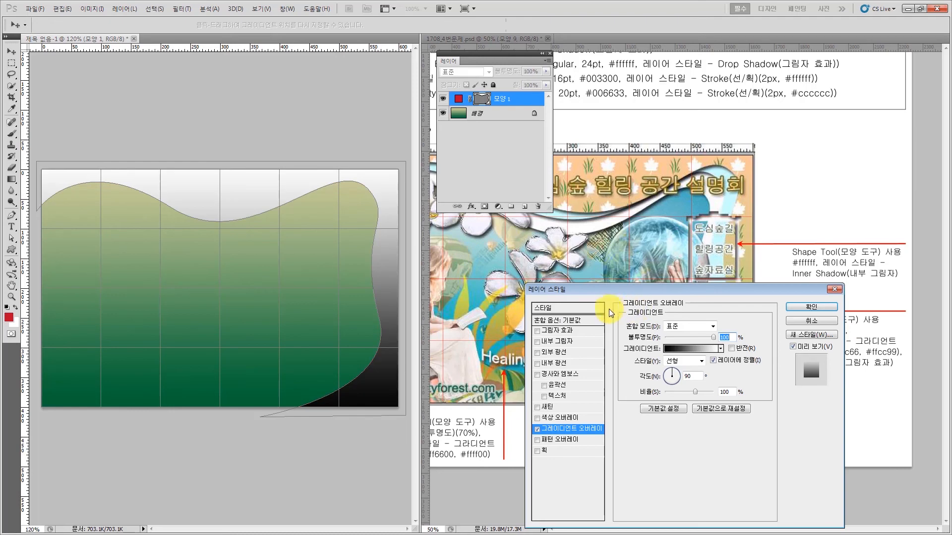
pyautogui.moveTo(609, 288); pyautogui.dragTo(181, 61)
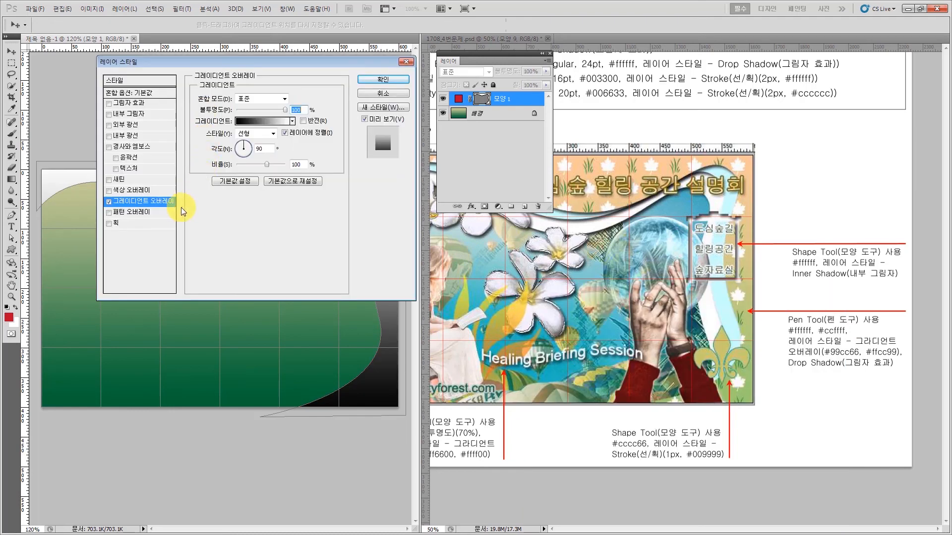
pyautogui.click(252, 118)
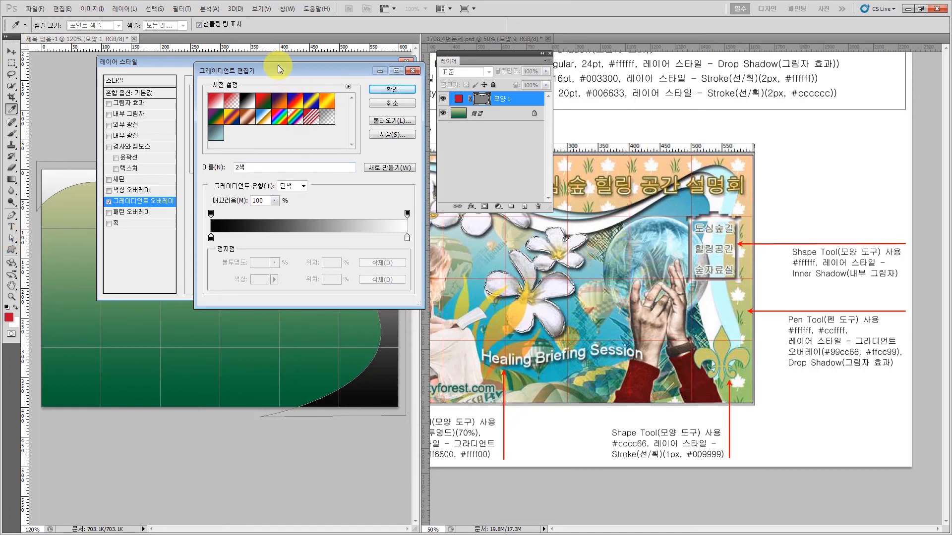
pyautogui.click(210, 238)
pyautogui.click(260, 279)
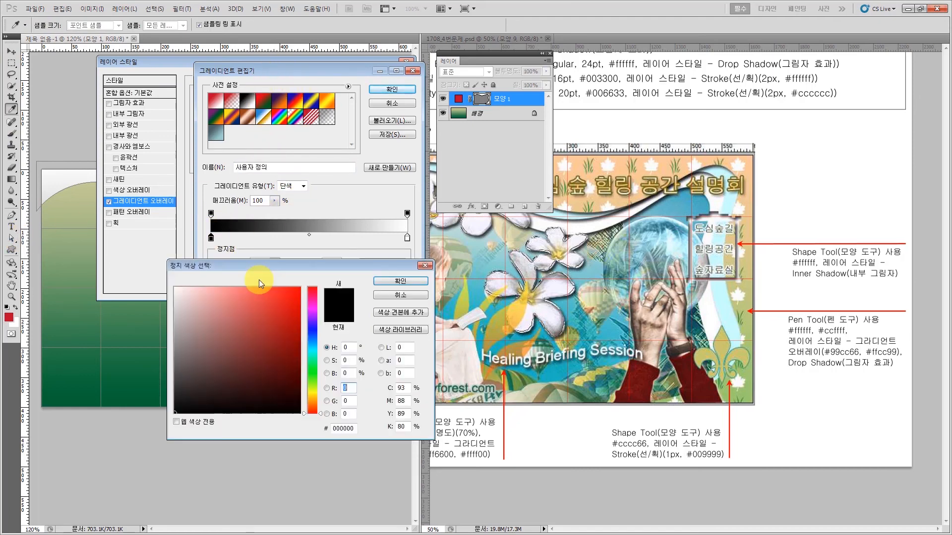
pyautogui.click(354, 429)
pyautogui.write('99')
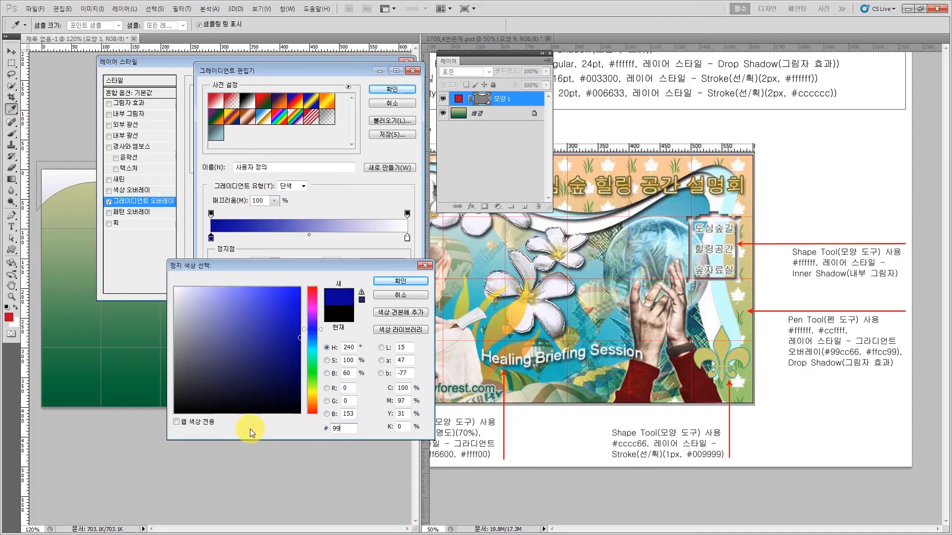
pyautogui.write('cc66')
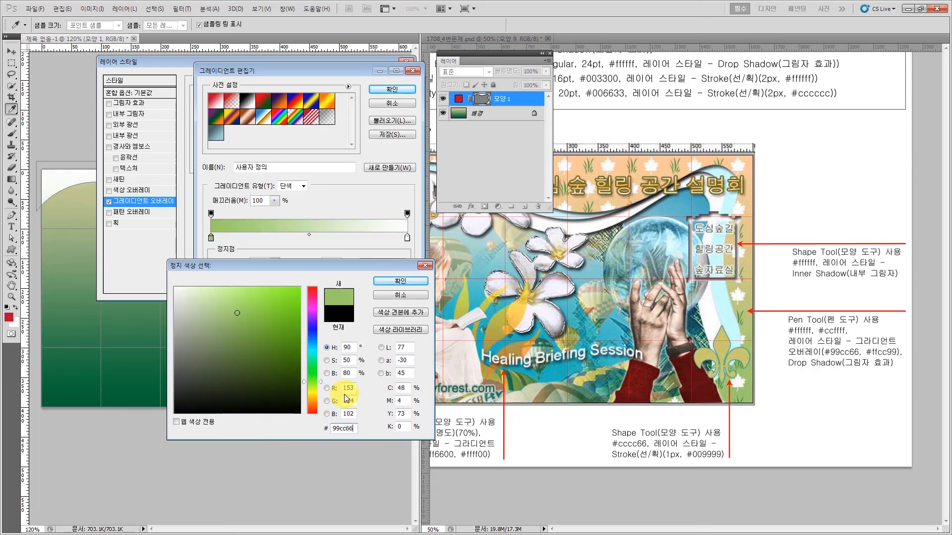
pyautogui.click(400, 281)
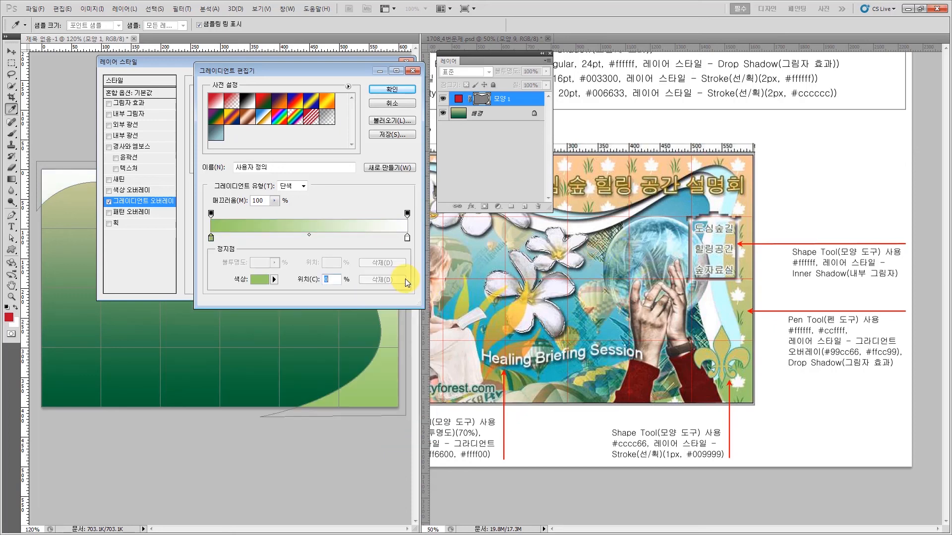
# Set the overlay gradient's ending color to #ffcc99 and accept the edited gradient
pyautogui.click(407, 238)
pyautogui.click(260, 279)
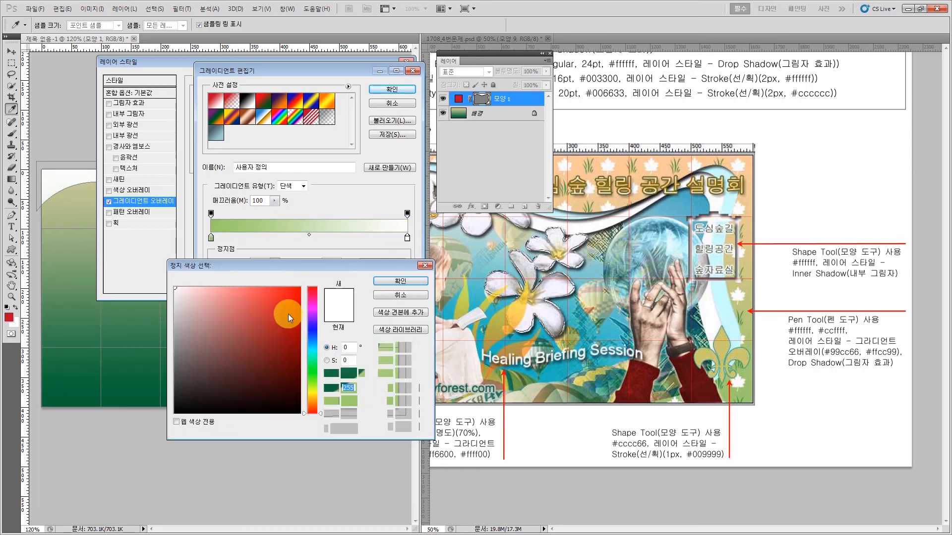
pyautogui.doubleClick(350, 429)
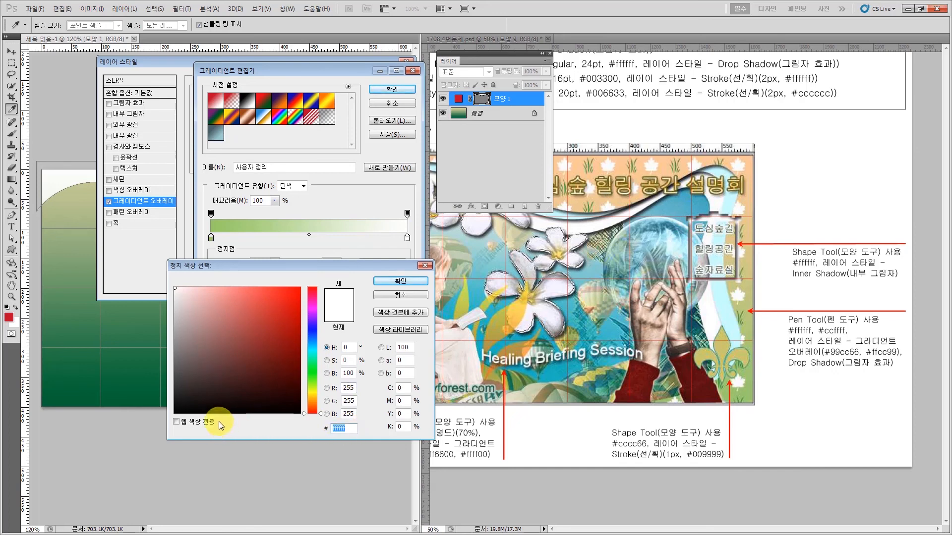
pyautogui.write('ffcc9')
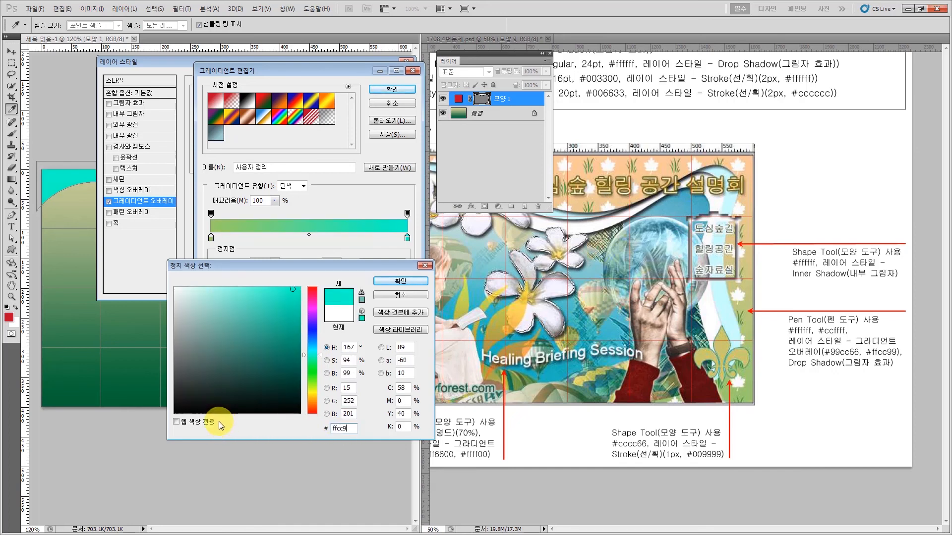
pyautogui.write('9')
pyautogui.click(391, 281)
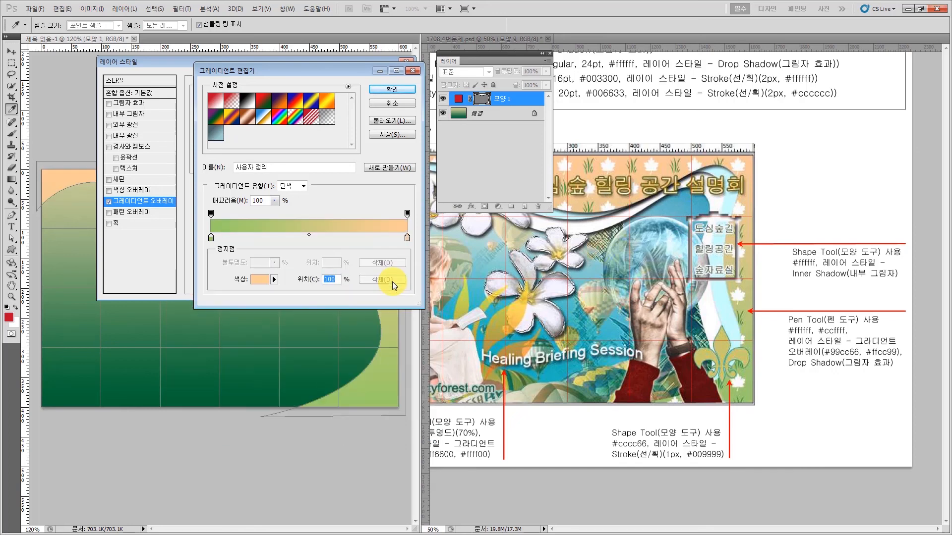
pyautogui.click(390, 89)
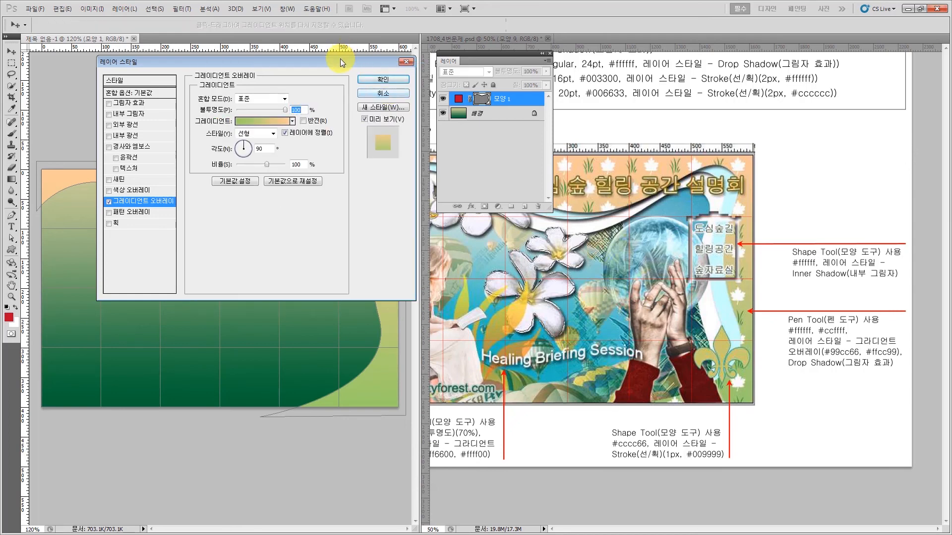
# Add a Drop Shadow to the curved shape and accept the layer style with the Gradient Overlay
pyautogui.moveTo(340, 59); pyautogui.dragTo(269, 239)
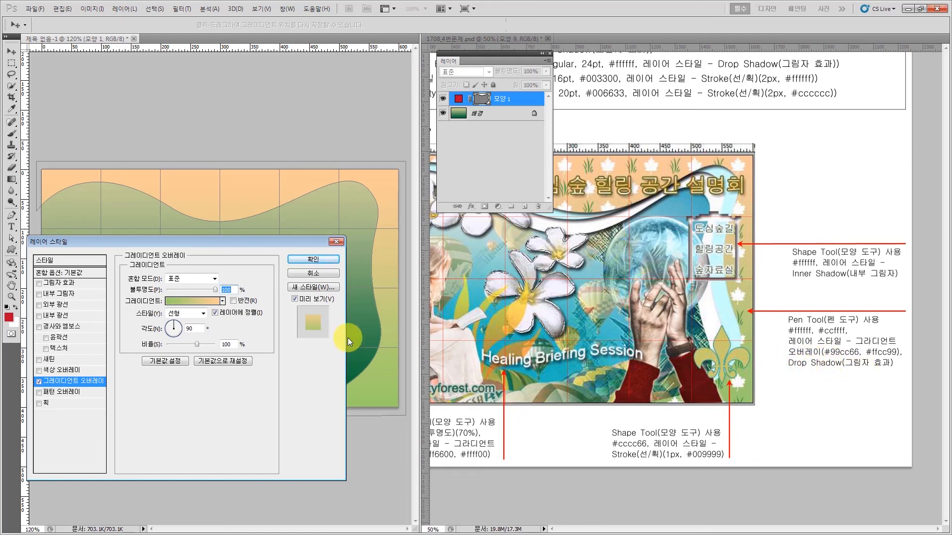
pyautogui.click(66, 285)
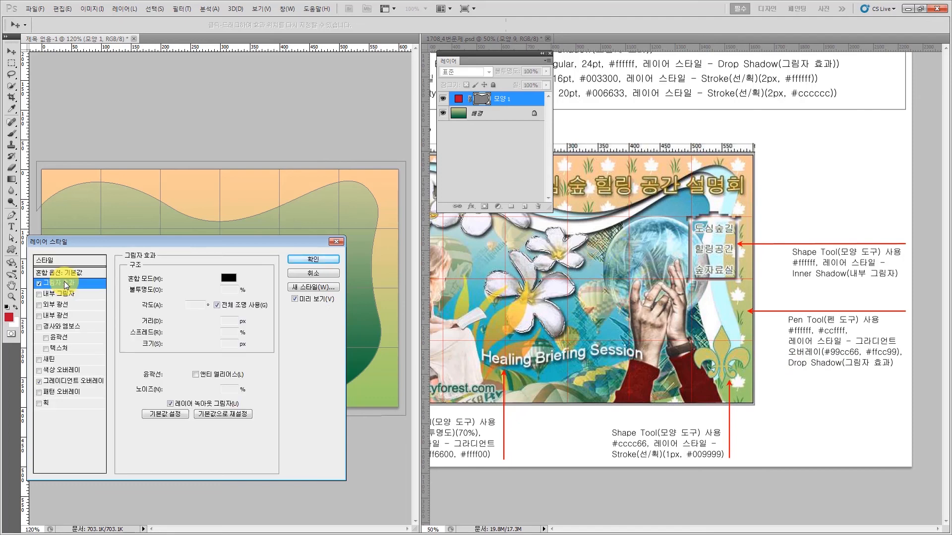
pyautogui.click(307, 258)
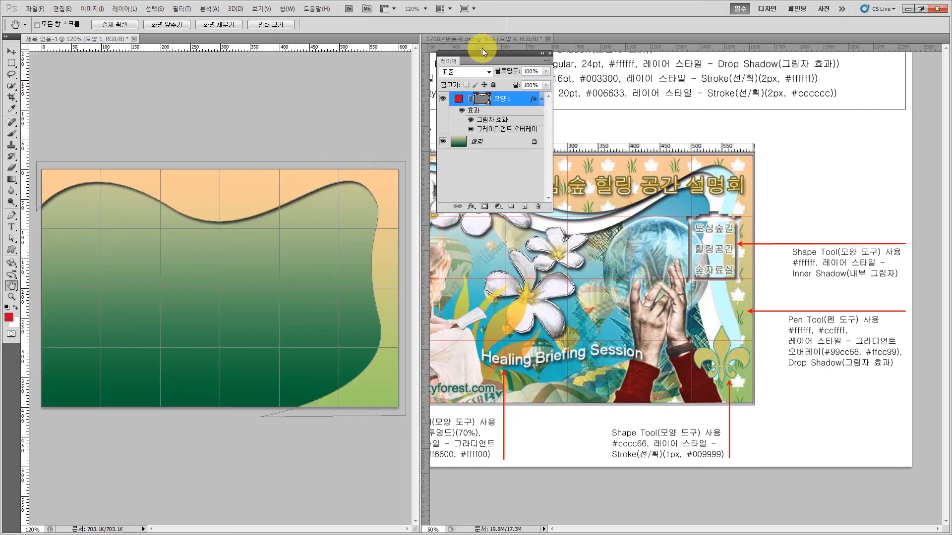
# Duplicate the curved shape layer with its layer styles, accepting the default name
pyautogui.moveTo(480, 53); pyautogui.dragTo(0, 268)
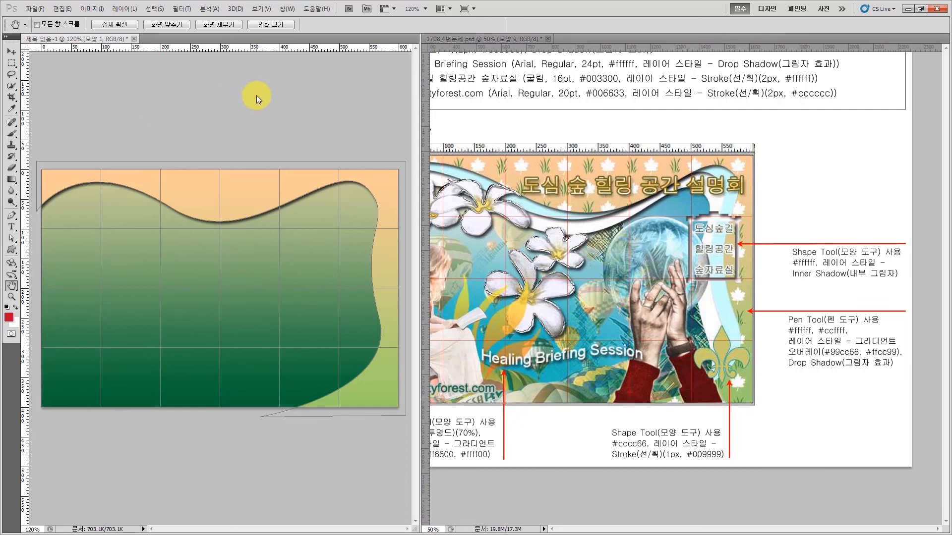
pyautogui.moveTo(0, 134); pyautogui.dragTo(486, 48)
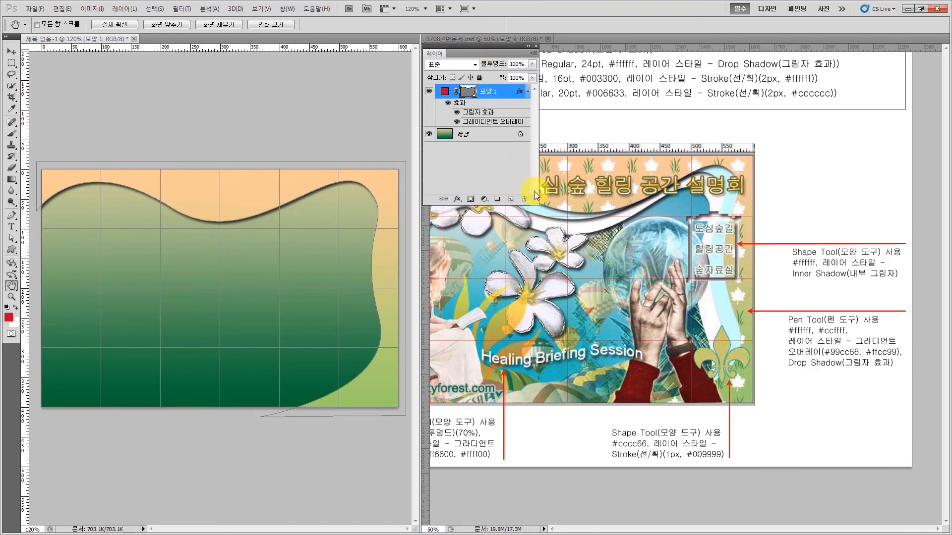
pyautogui.rightClick(504, 89)
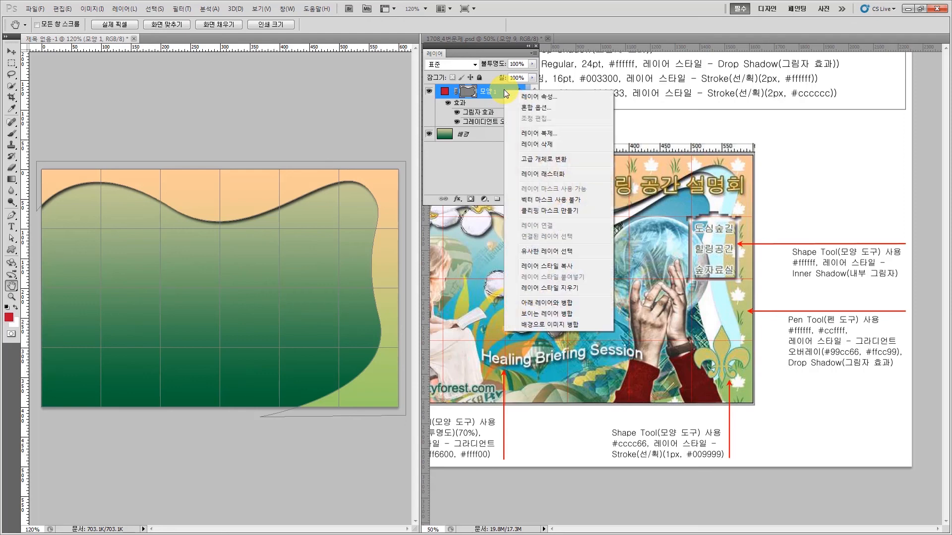
pyautogui.click(538, 133)
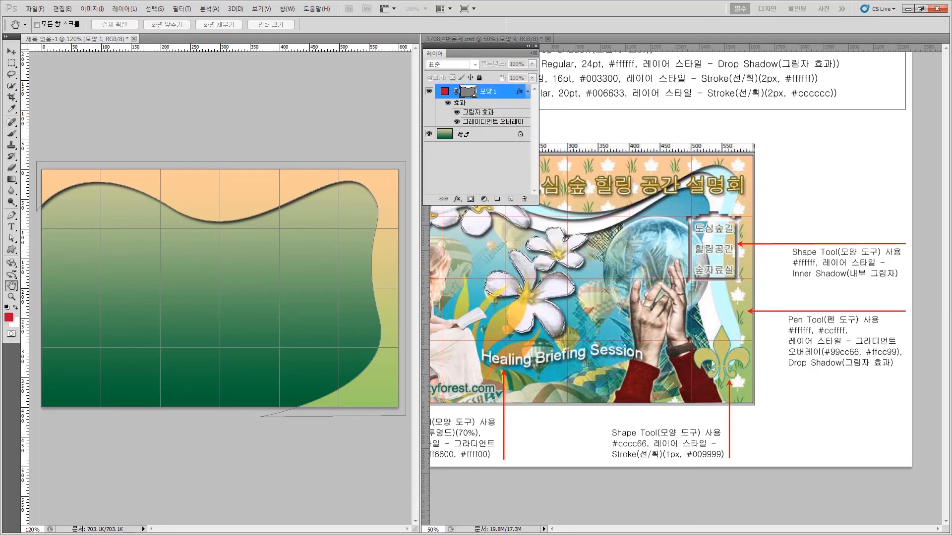
pyautogui.press('Return')
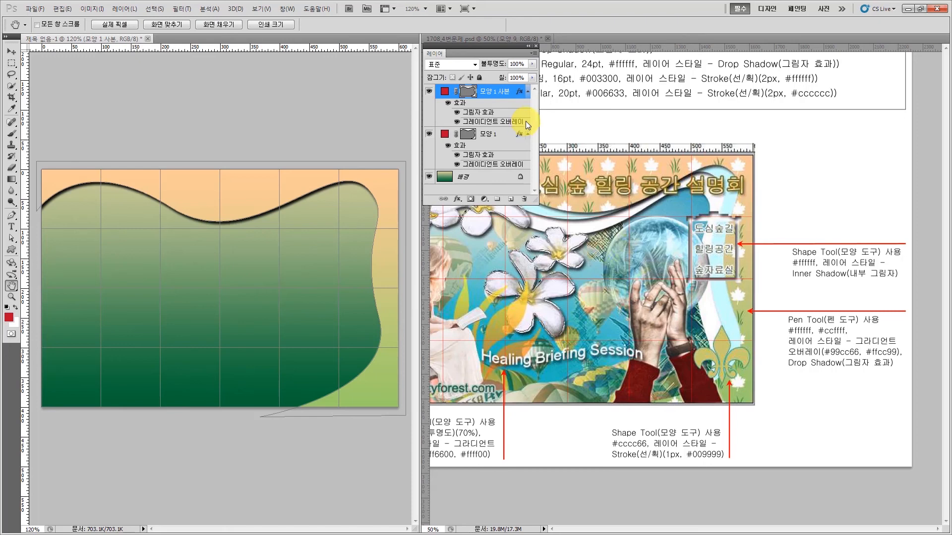
# Disable the Gradient Overlay on the original curved shape beneath the copy, keeping only its Drop Shadow
pyautogui.click(503, 135)
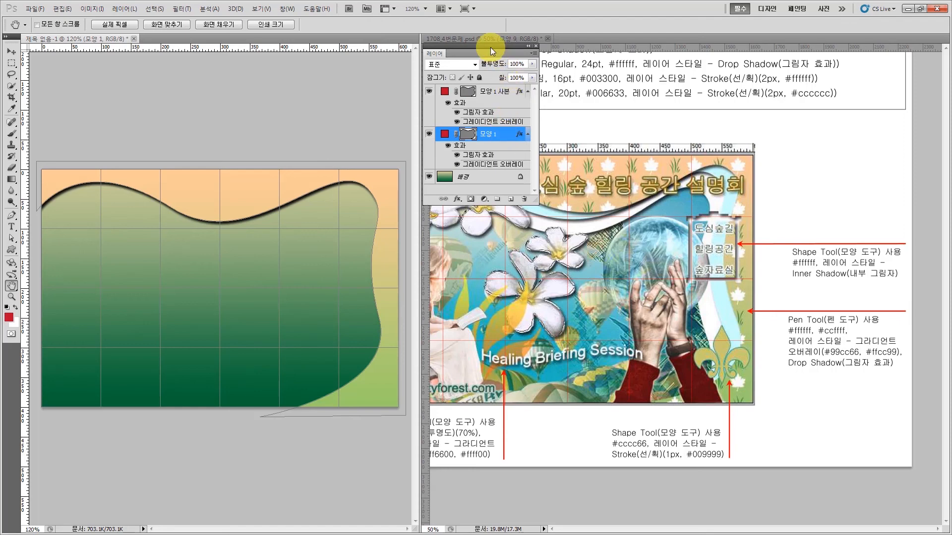
pyautogui.moveTo(490, 47); pyautogui.dragTo(500, 257)
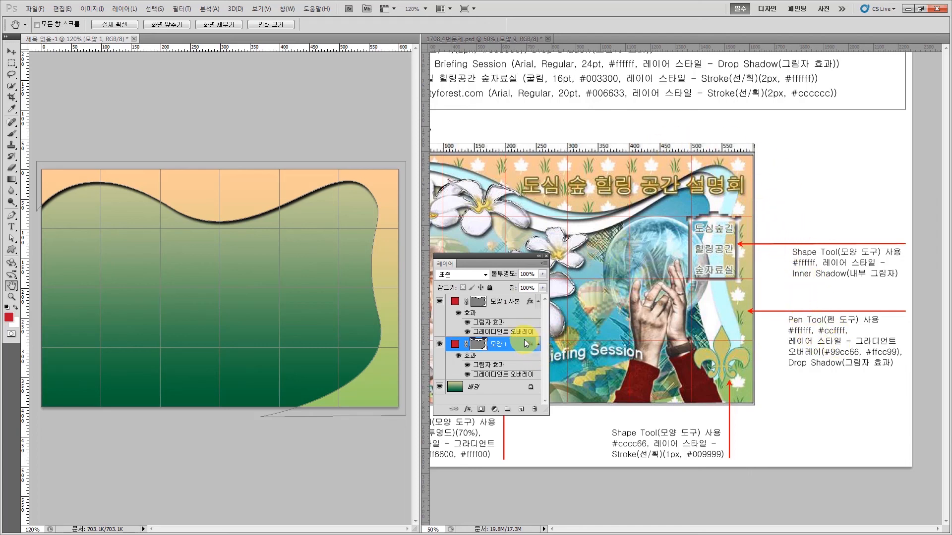
pyautogui.doubleClick(502, 379)
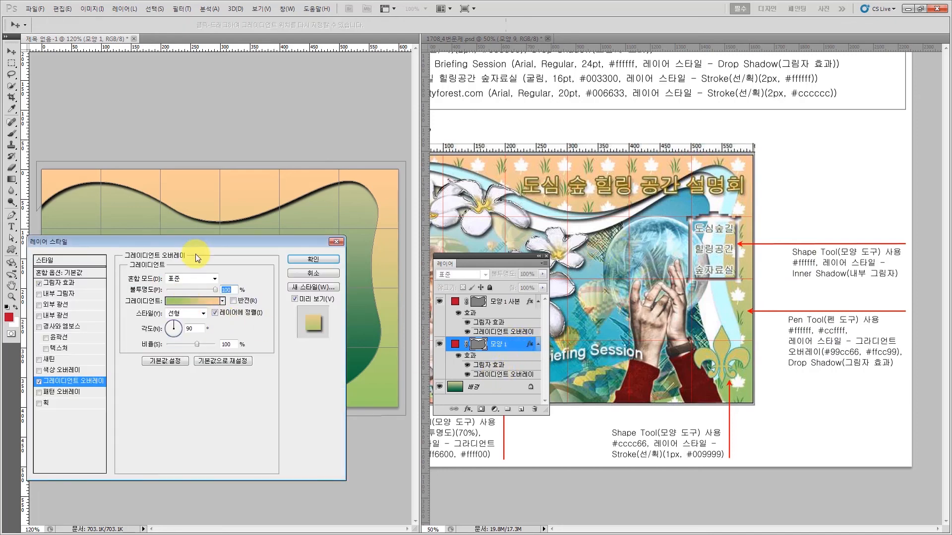
pyautogui.moveTo(204, 242); pyautogui.dragTo(356, 116)
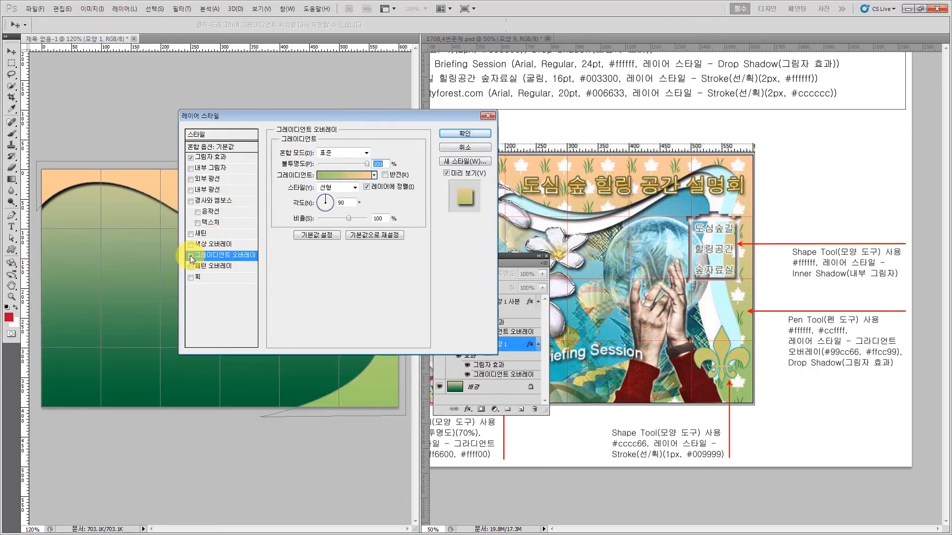
pyautogui.click(190, 255)
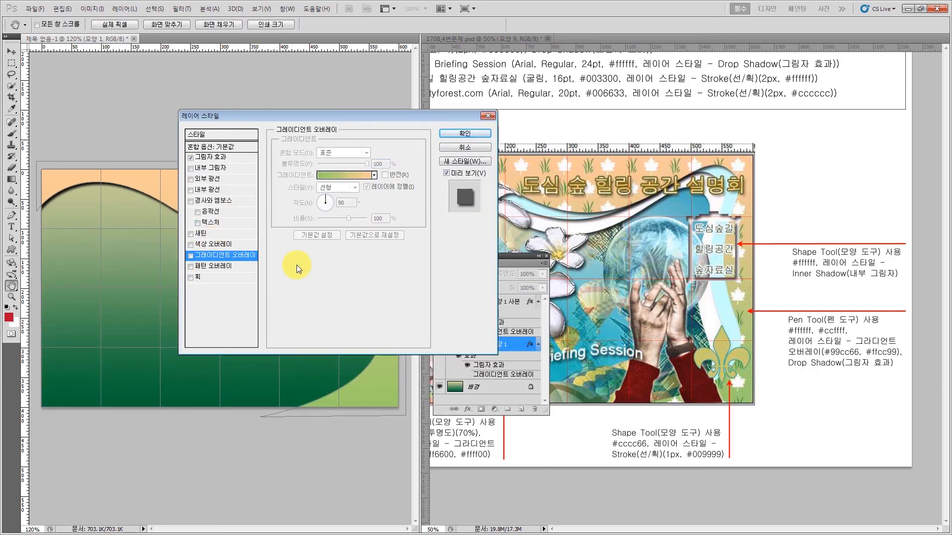
pyautogui.click(222, 158)
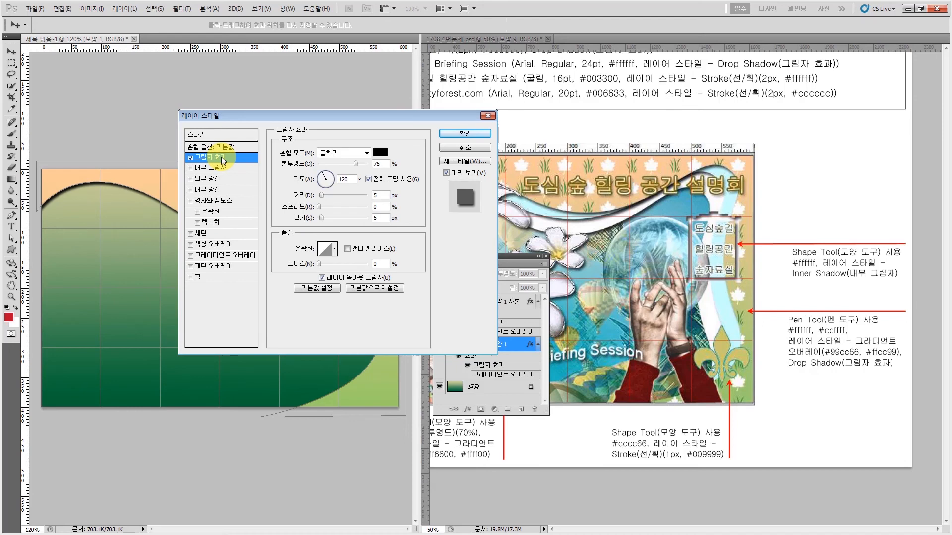
pyautogui.click(469, 133)
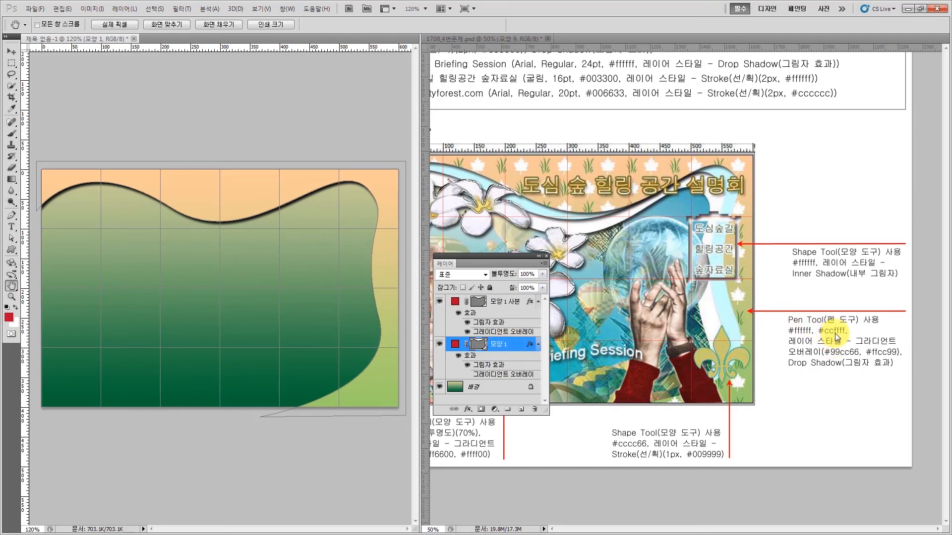
# Set the fill color of the original curved shape to #ccffff
pyautogui.doubleClick(457, 347)
pyautogui.moveTo(320, 261); pyautogui.dragTo(288, 187)
pyautogui.moveTo(324, 350); pyautogui.dragTo(301, 349)
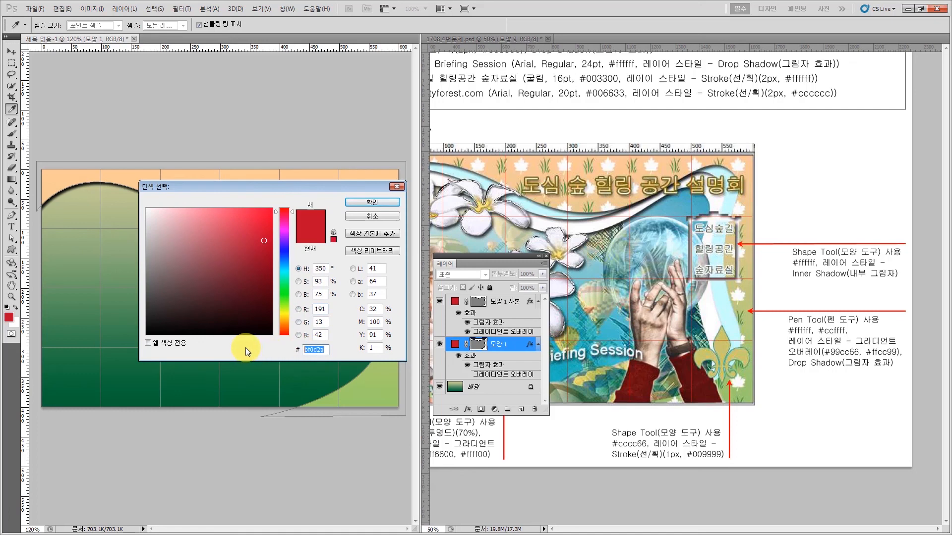
pyautogui.write('ccffff')
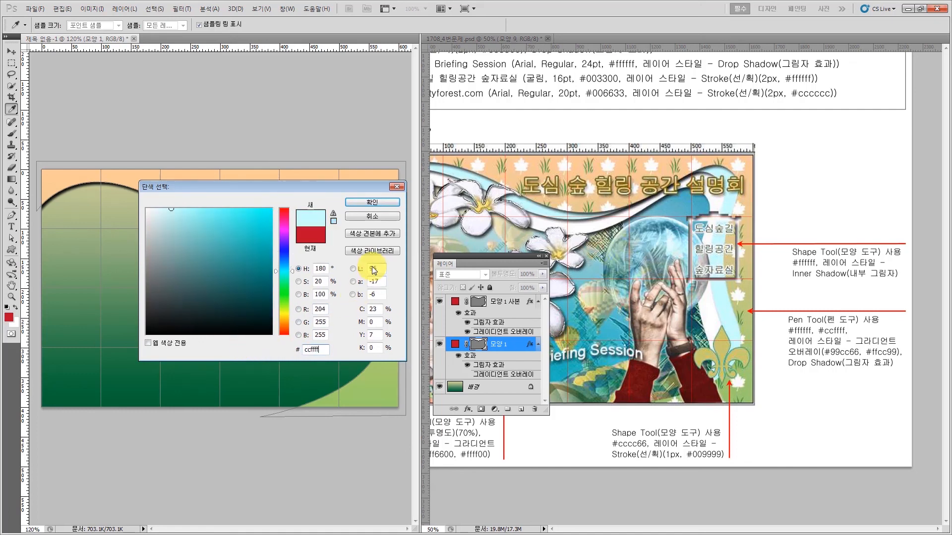
pyautogui.click(367, 201)
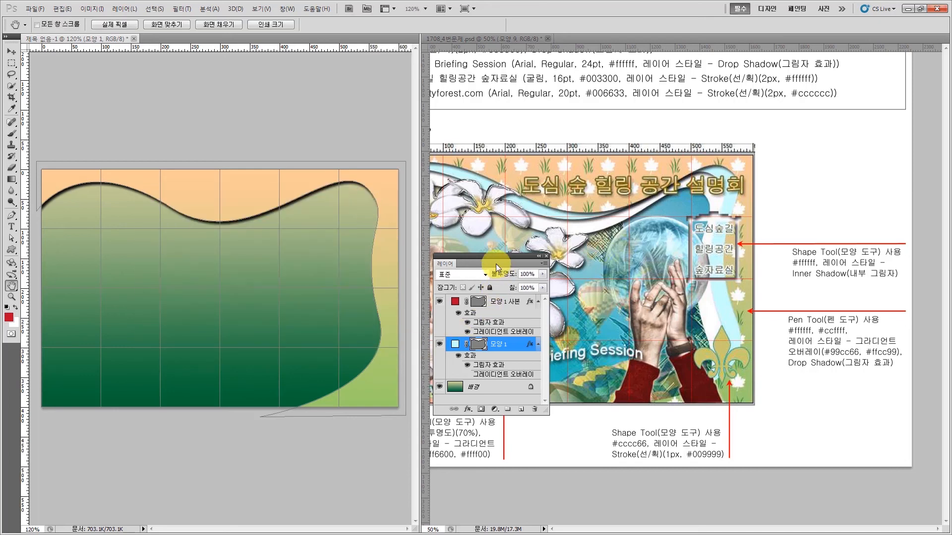
# Toggle the visibility of the upper curved shape copy to check the recolored shape beneath it
pyautogui.moveTo(485, 256); pyautogui.dragTo(498, 255)
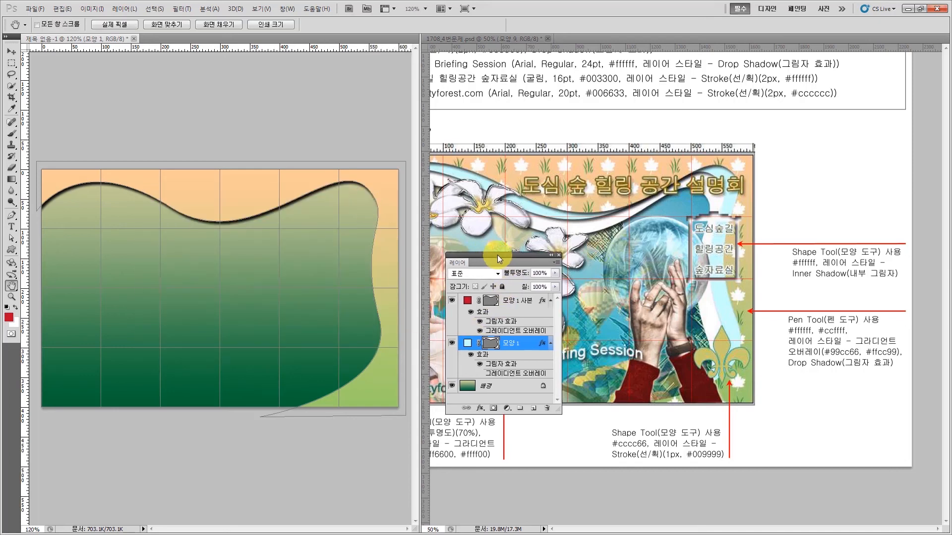
pyautogui.click(451, 301)
pyautogui.click(451, 301)
pyautogui.click(451, 301)
pyautogui.click(452, 301)
pyautogui.click(451, 301)
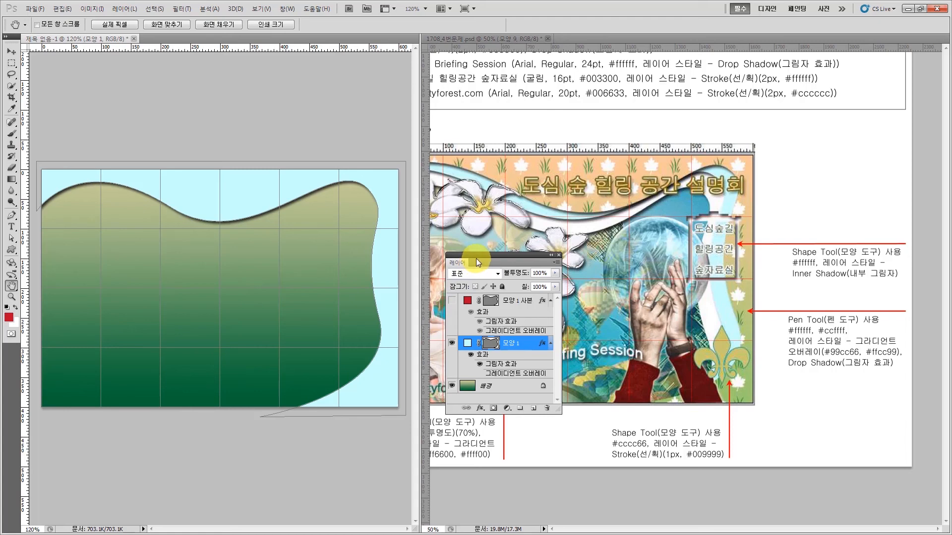
# Scale the #ccffff shape vertically to about 90% height, keeping 100% width, and apply the transformation
pyautogui.moveTo(476, 258); pyautogui.dragTo(619, 489)
pyautogui.click(629, 475)
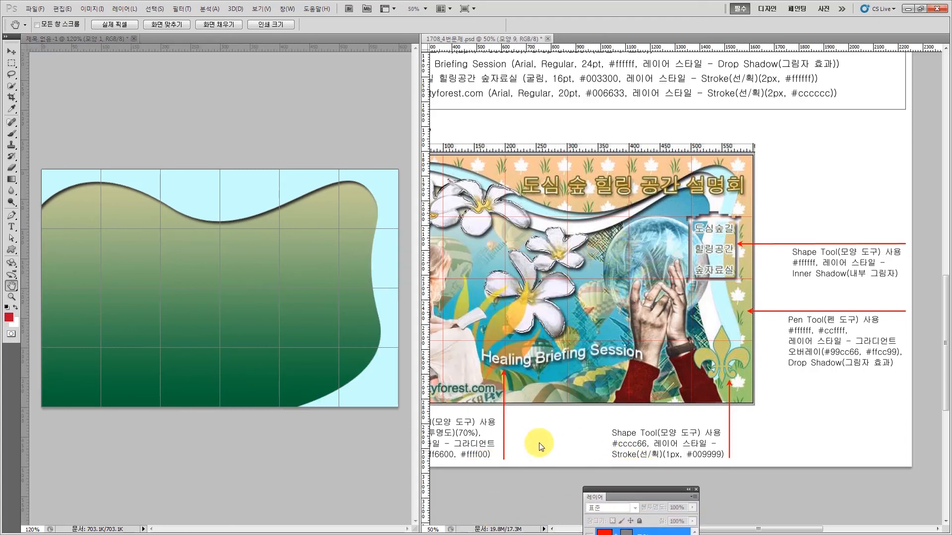
pyautogui.moveTo(539, 443); pyautogui.dragTo(575, 380)
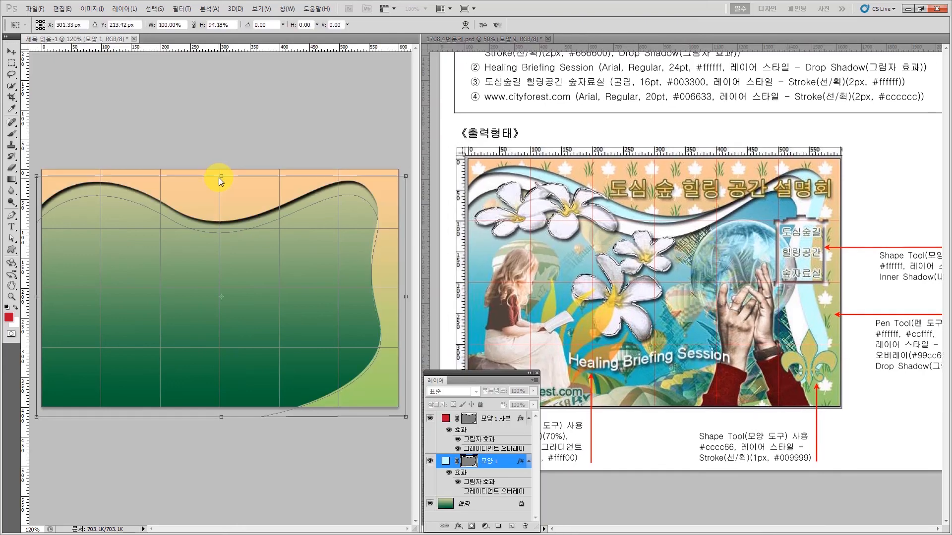
pyautogui.moveTo(219, 178); pyautogui.dragTo(223, 178)
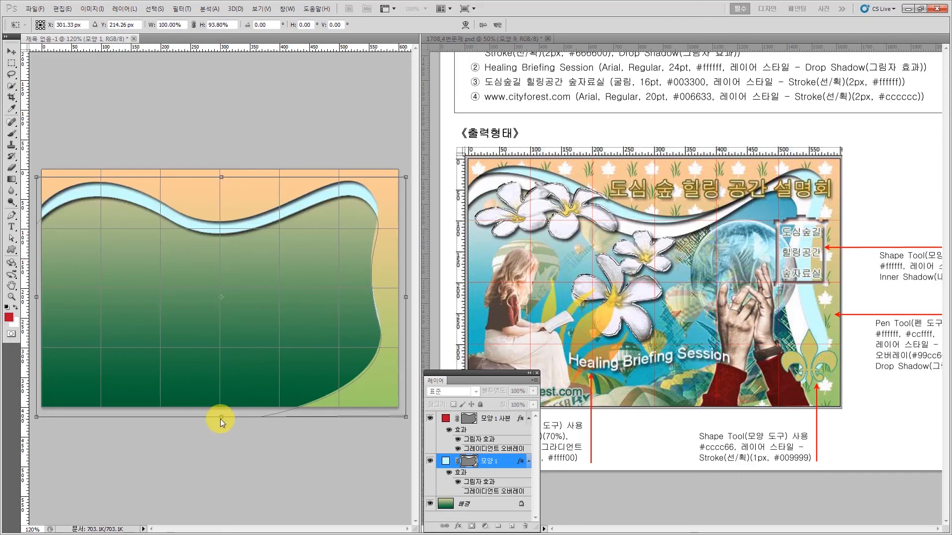
pyautogui.moveTo(220, 416); pyautogui.dragTo(221, 411)
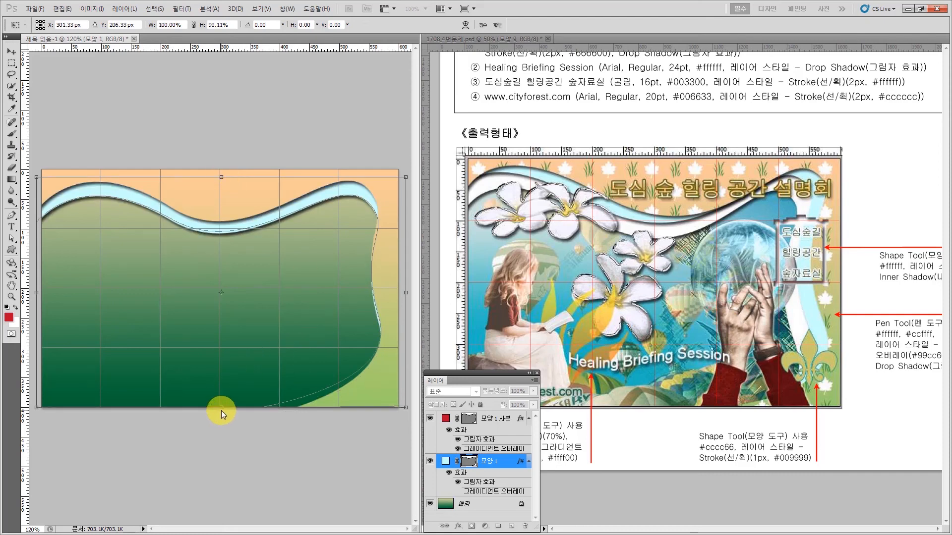
pyautogui.press('Return')
pyautogui.press('a')
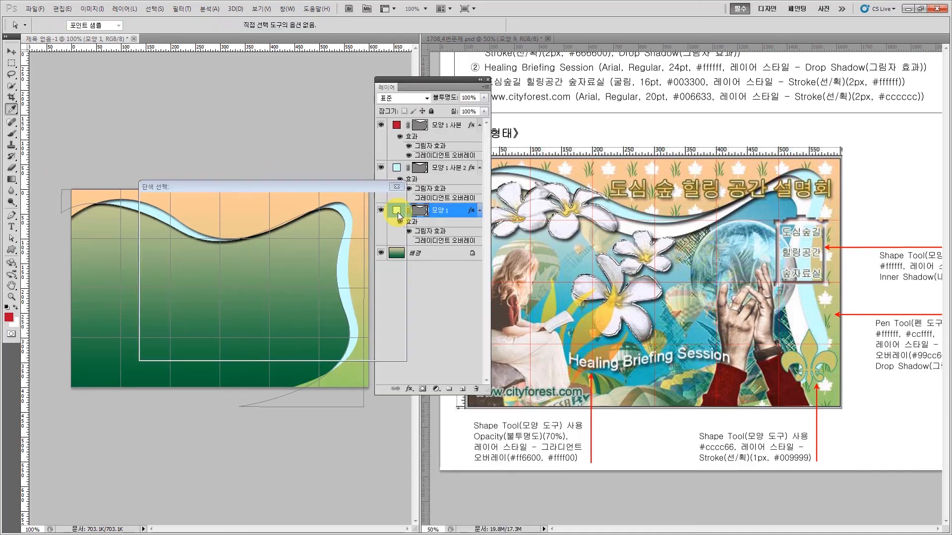
# Recolor the lowest curved shape white and shift it slightly downward on the canvas
pyautogui.doubleClick(397, 211)
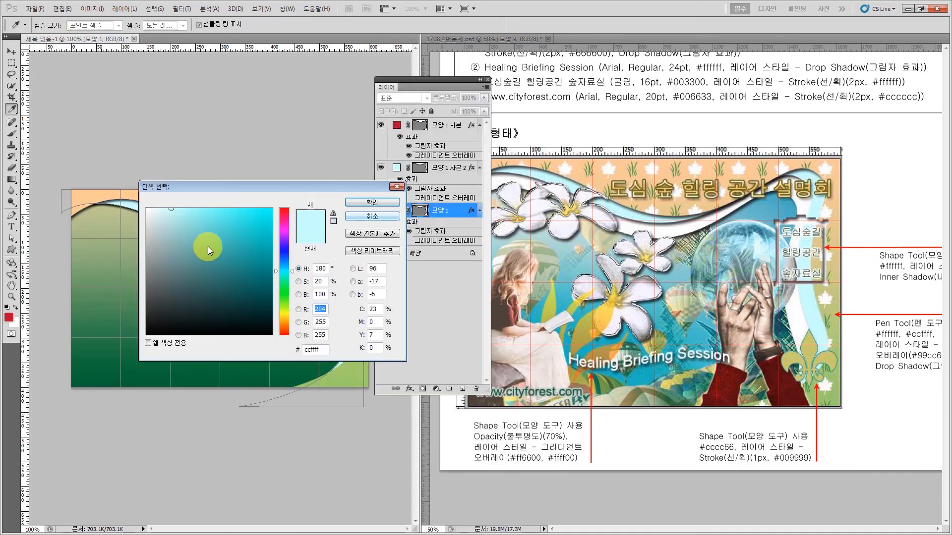
pyautogui.click(373, 201)
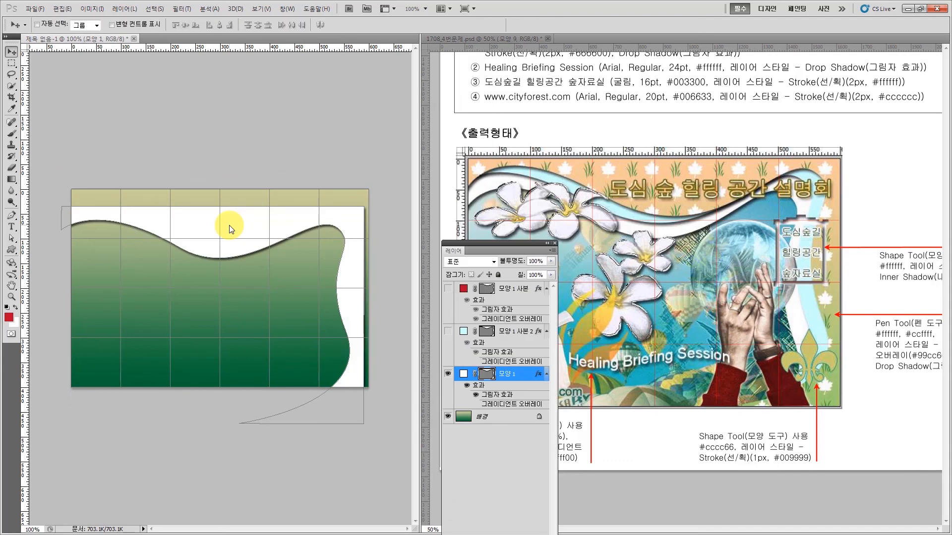
pyautogui.moveTo(229, 225); pyautogui.dragTo(229, 224)
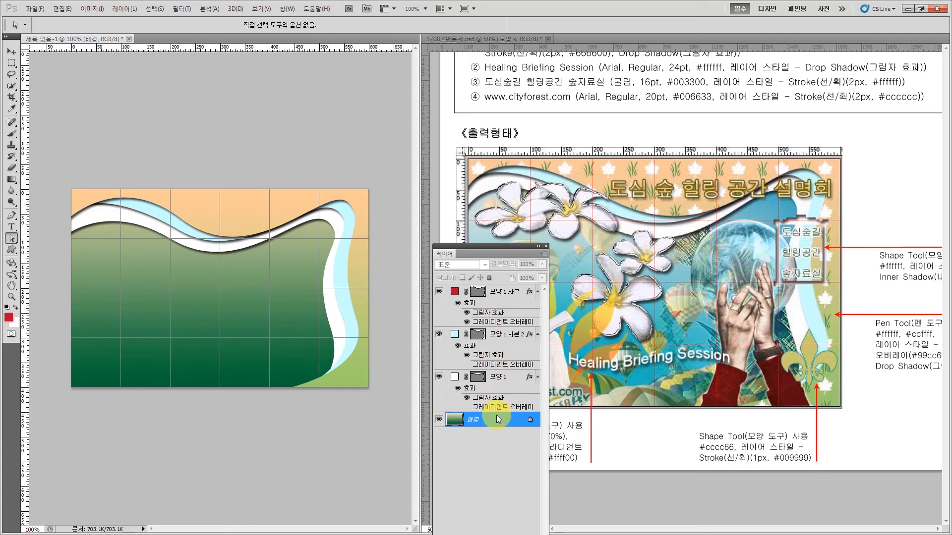
# Add a new layer above the top curved shape and fill it with the custom leaf-and-grass pattern at 100% opacity
pyautogui.click(510, 292)
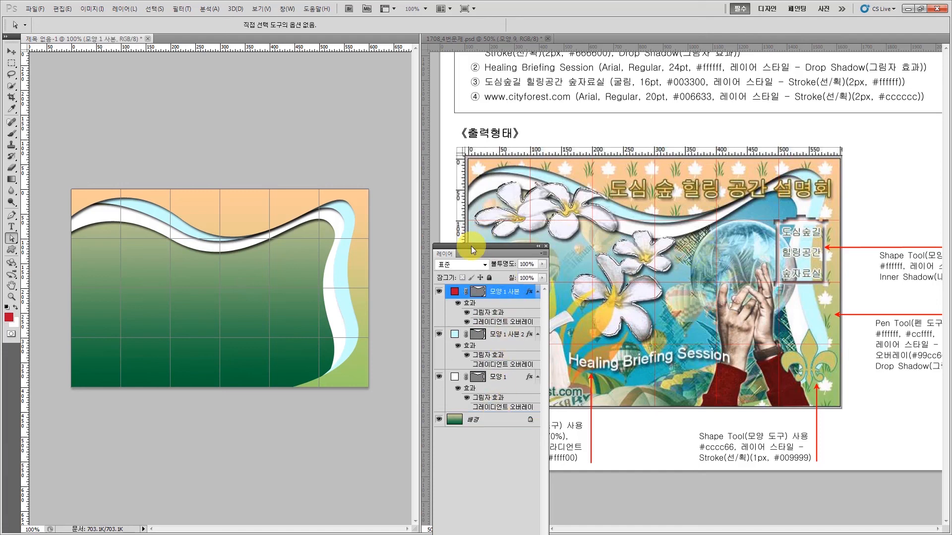
pyautogui.moveTo(471, 245); pyautogui.dragTo(456, 113)
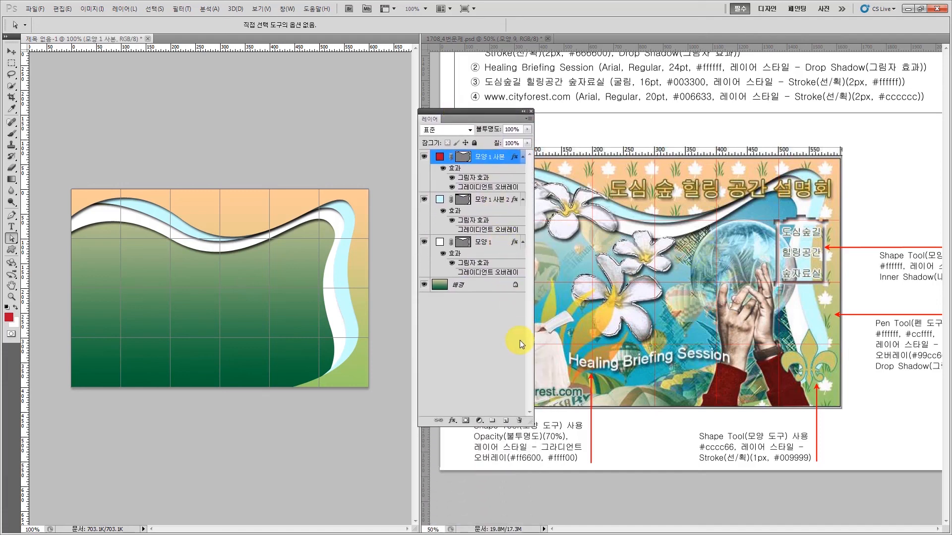
pyautogui.click(506, 421)
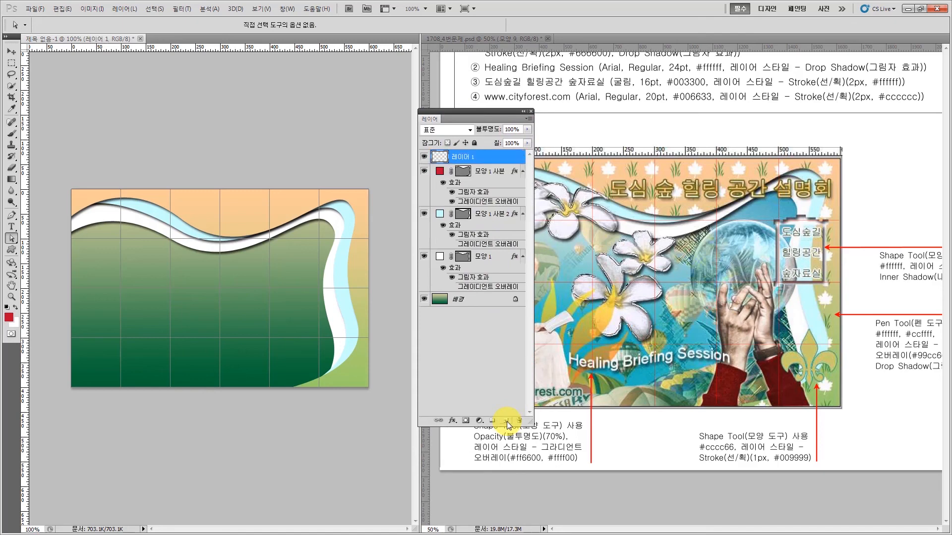
pyautogui.click(60, 9)
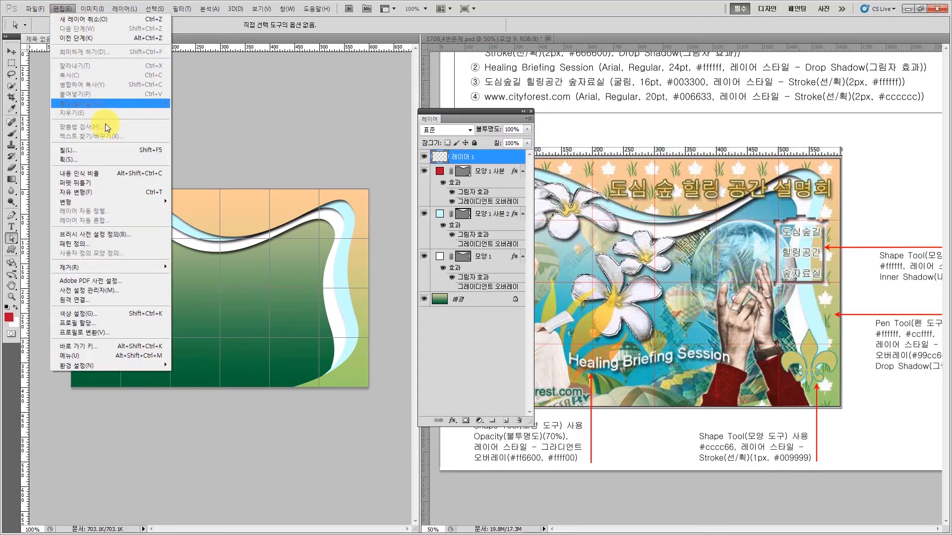
pyautogui.click(110, 149)
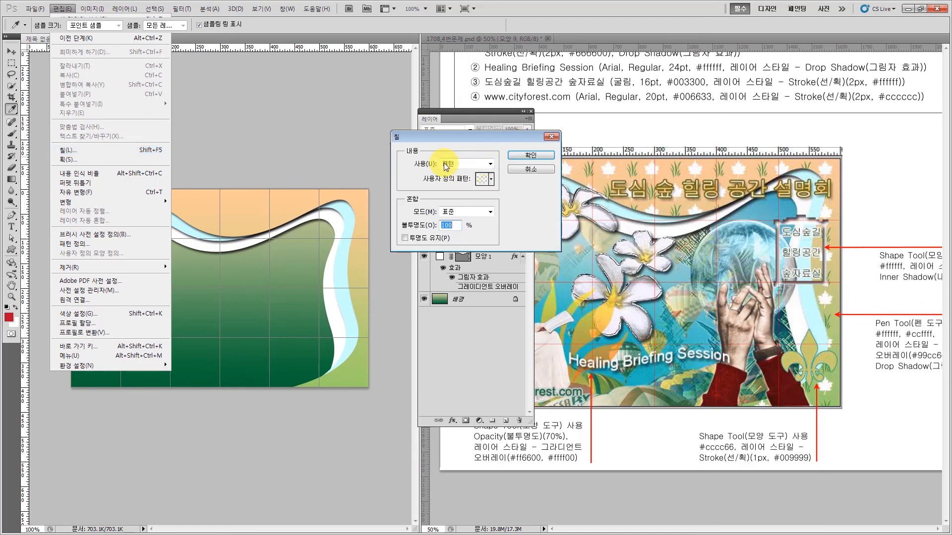
pyautogui.click(492, 178)
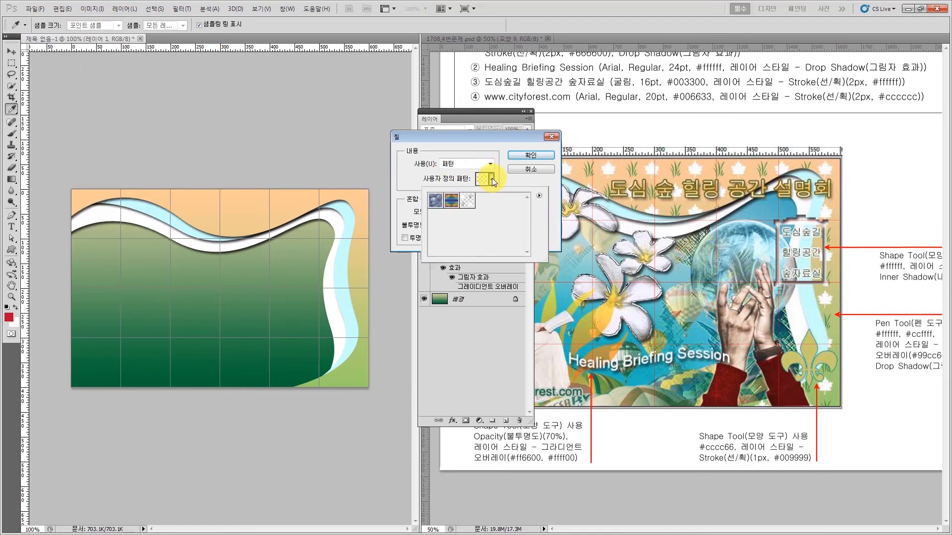
pyautogui.click(467, 200)
pyautogui.click(522, 154)
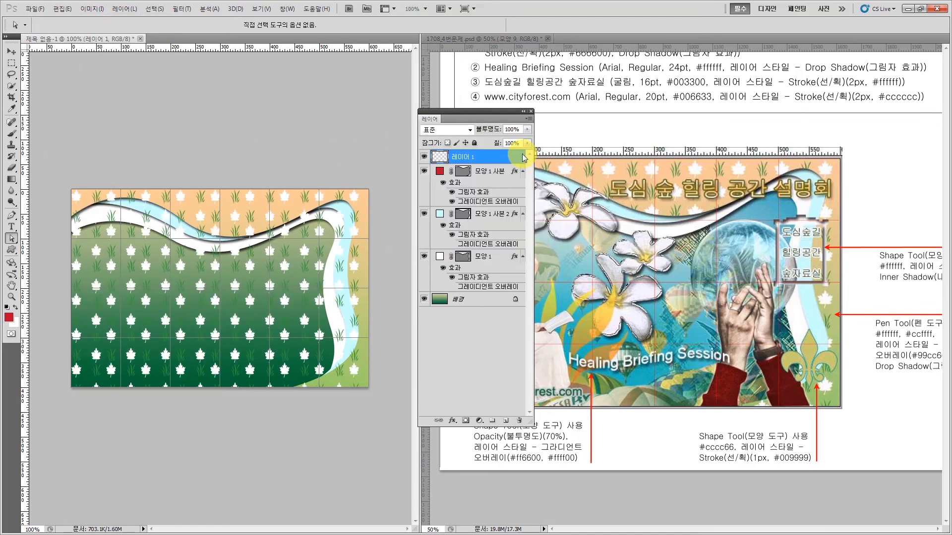
# Nudge the leaf-and-grass pattern layer slightly right and down to match the sample's leaf placement
pyautogui.moveTo(482, 121); pyautogui.dragTo(321, 426)
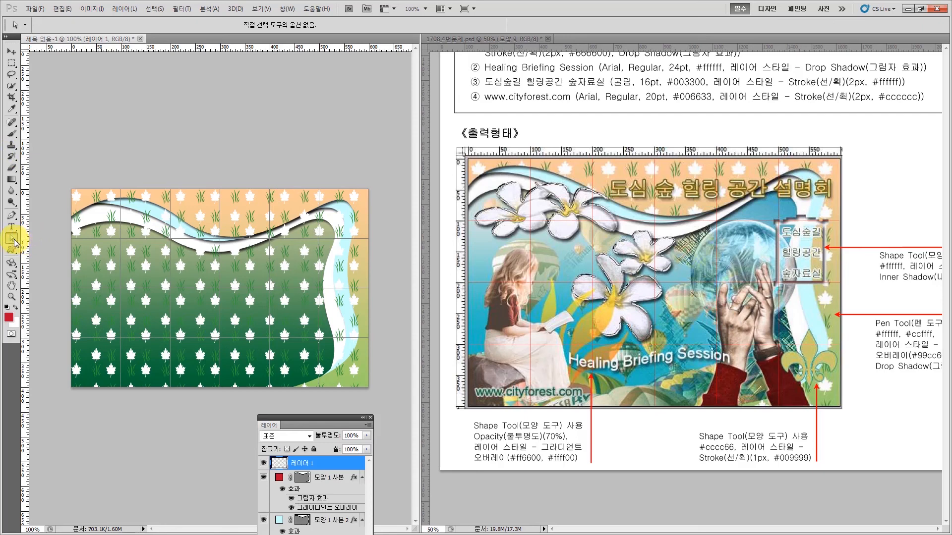
pyautogui.moveTo(12, 239); pyautogui.dragTo(47, 238)
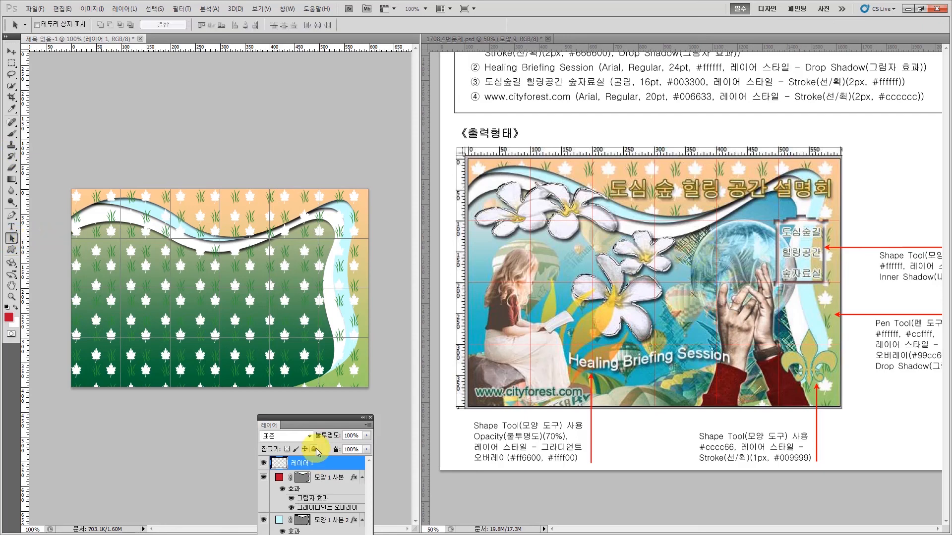
pyautogui.moveTo(307, 421); pyautogui.dragTo(429, 183)
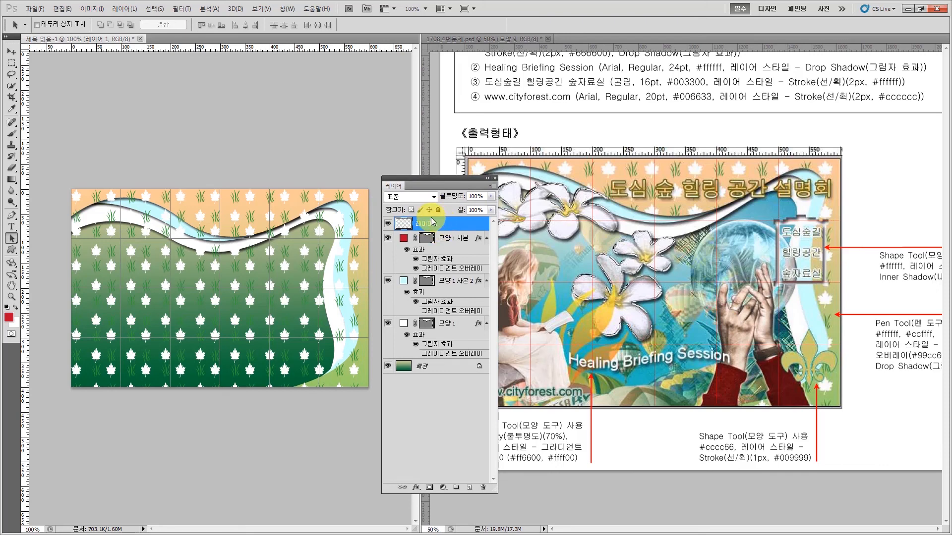
pyautogui.click(11, 51)
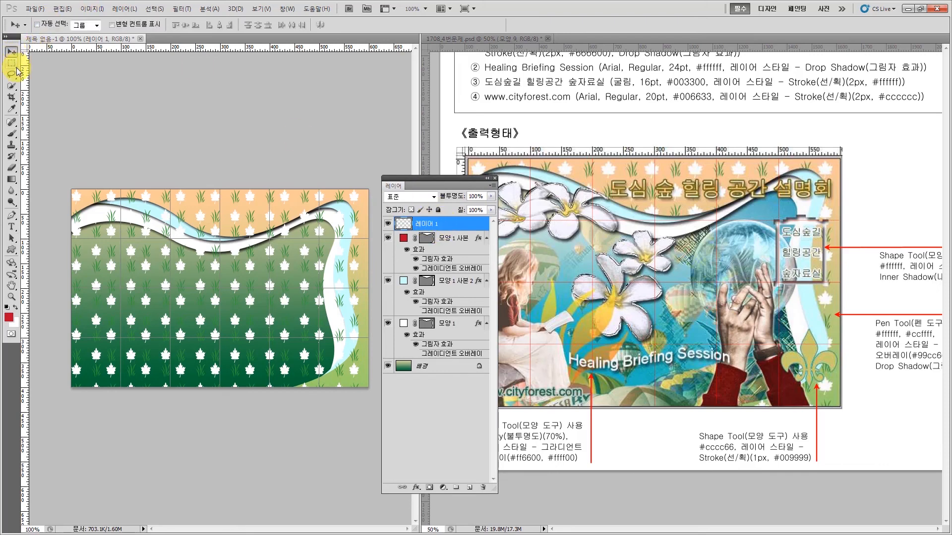
pyautogui.press('Right')
pyautogui.press('Right')
pyautogui.press('Right')
pyautogui.press('Right')
pyautogui.press('Right')
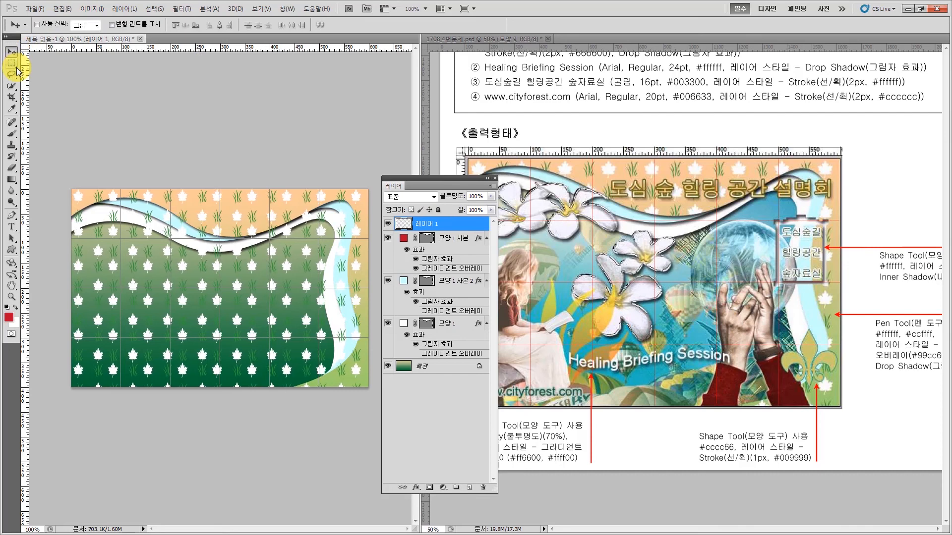
pyautogui.press('Left')
pyautogui.press('Left')
pyautogui.press('Down')
pyautogui.press('Down')
pyautogui.press('Right')
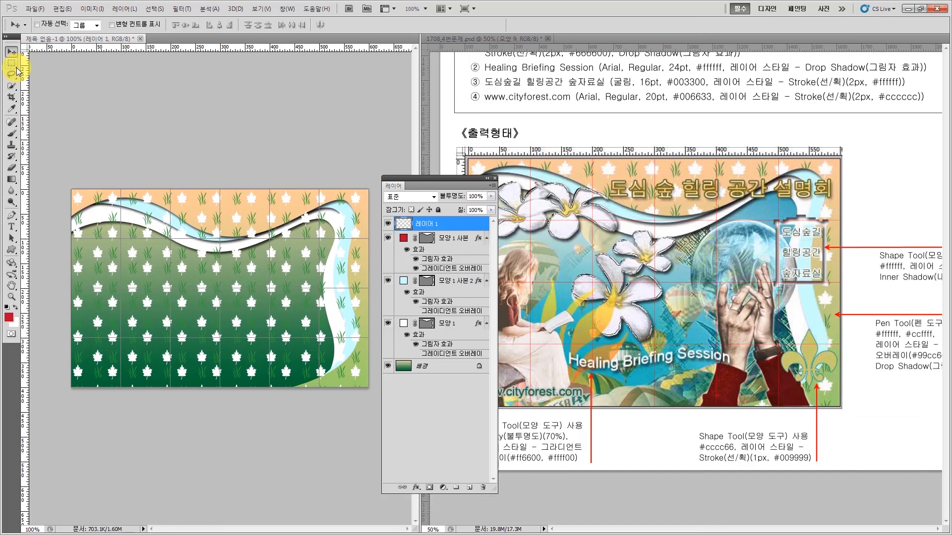
pyautogui.press('Down')
pyautogui.press('Down')
pyautogui.press('Down')
pyautogui.press('Down')
pyautogui.press('Down')
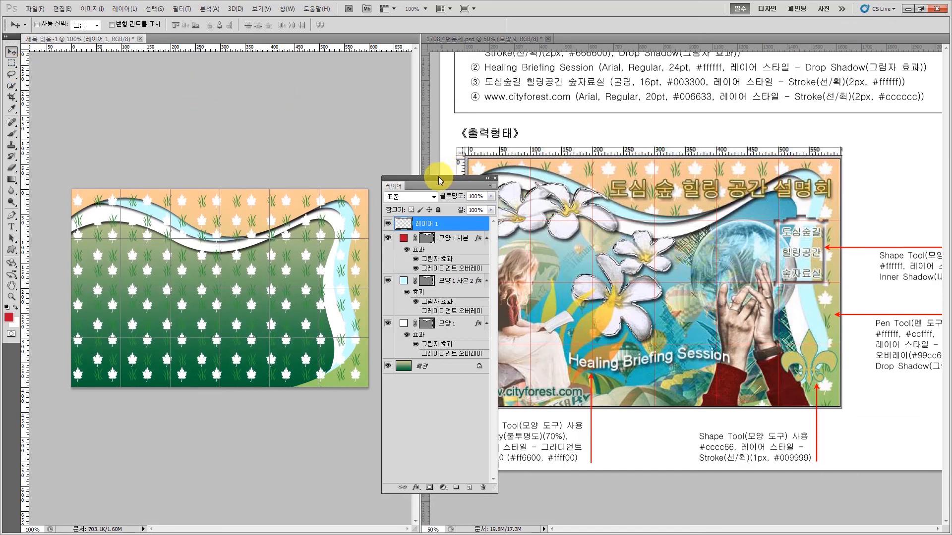
# Load the top curved shape's outline as a selection, invert it, delete the pattern inside it, and deselect
pyautogui.moveTo(436, 179); pyautogui.dragTo(219, 434)
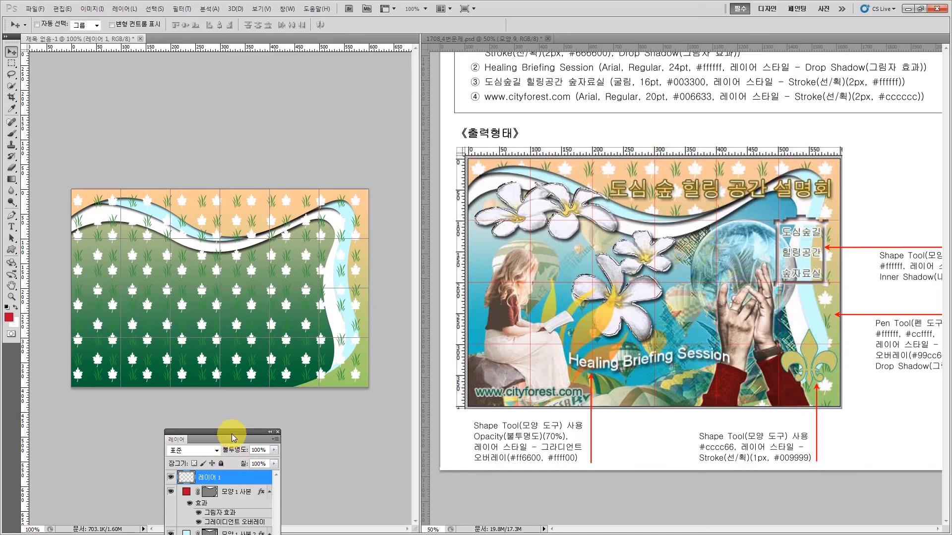
pyautogui.moveTo(251, 430); pyautogui.dragTo(452, 89)
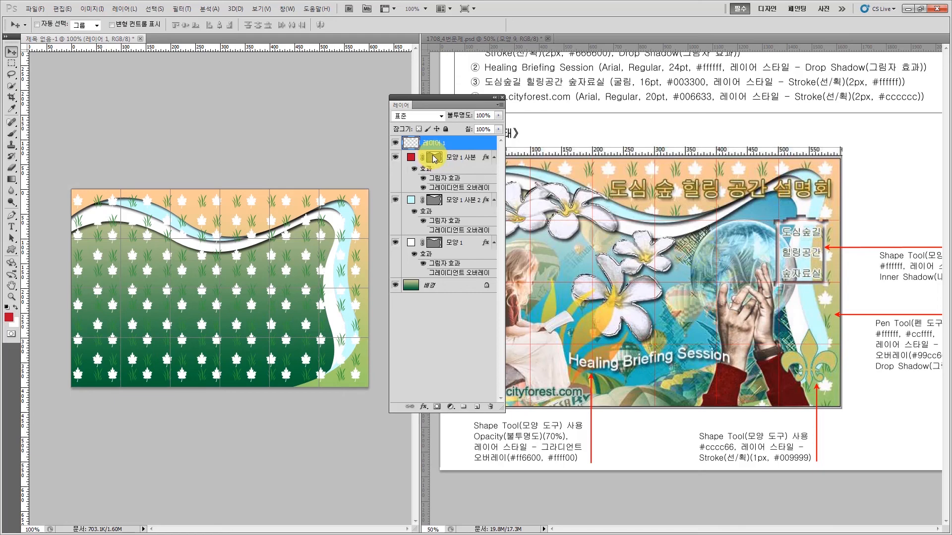
pyautogui.keyDown('ctrl'); pyautogui.click(434, 159); pyautogui.keyUp('ctrl')
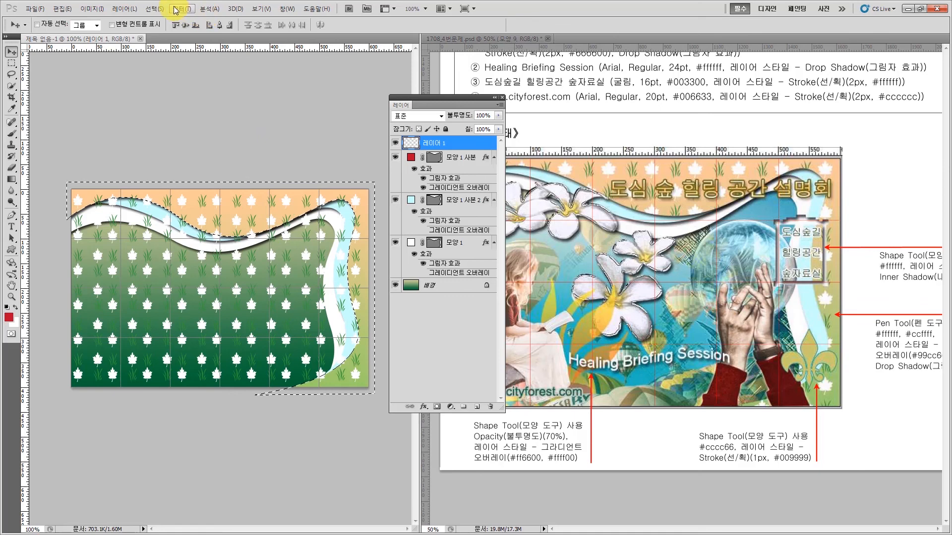
pyautogui.click(152, 10)
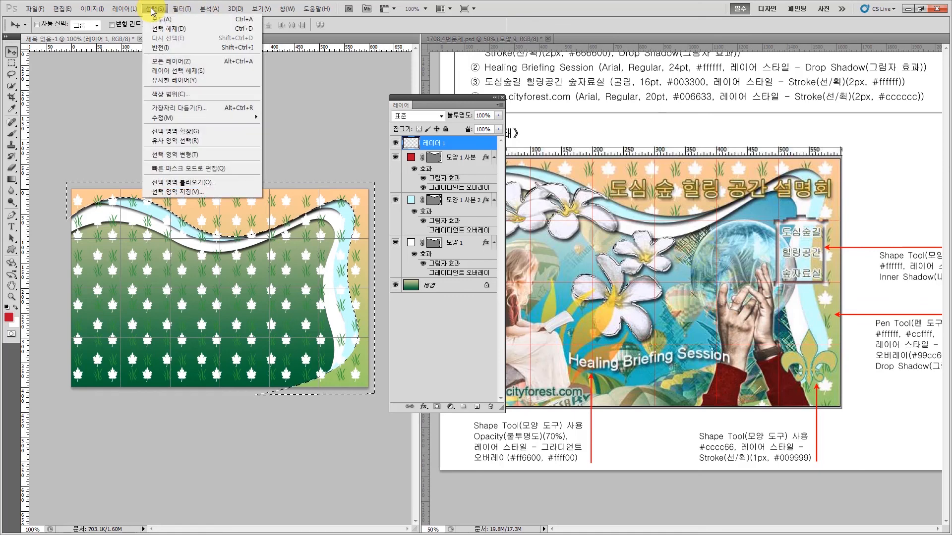
pyautogui.click(162, 48)
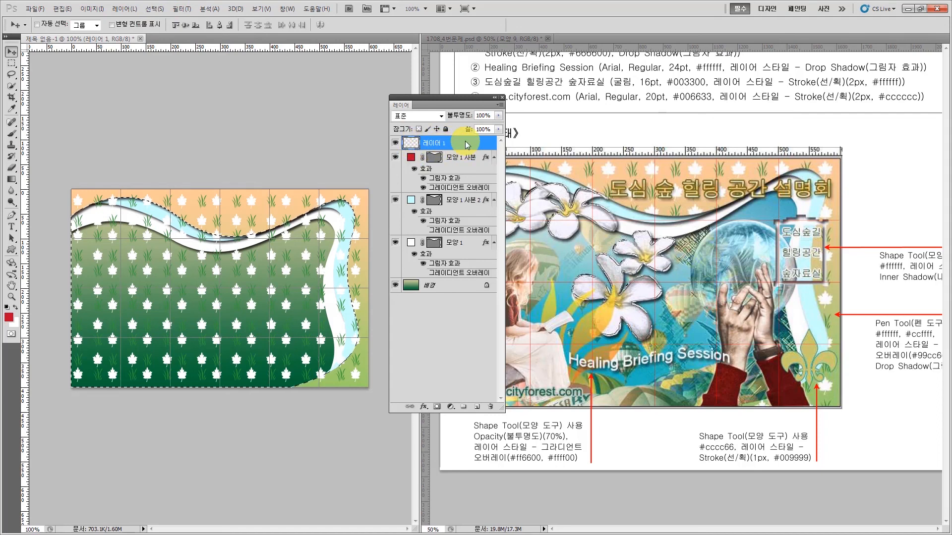
pyautogui.press('Delete')
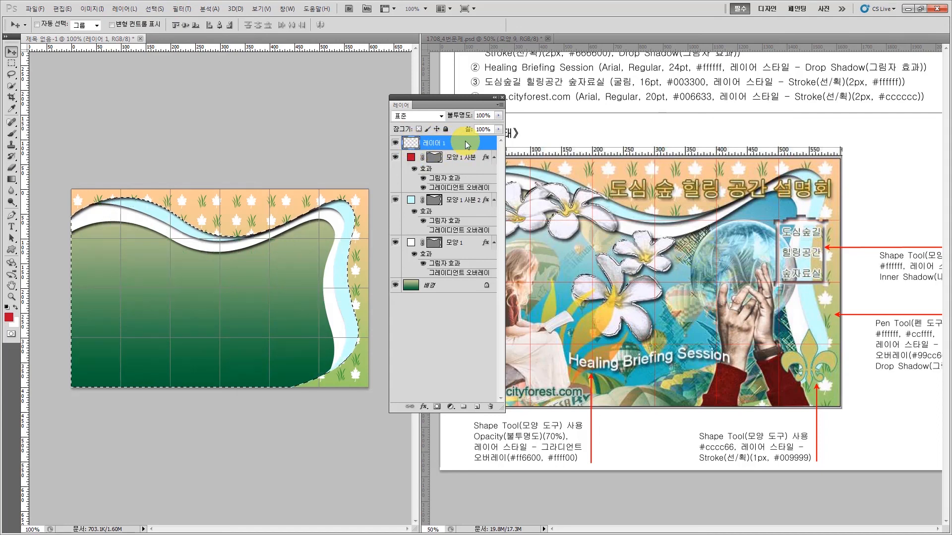
pyautogui.moveTo(452, 97); pyautogui.dragTo(278, 439)
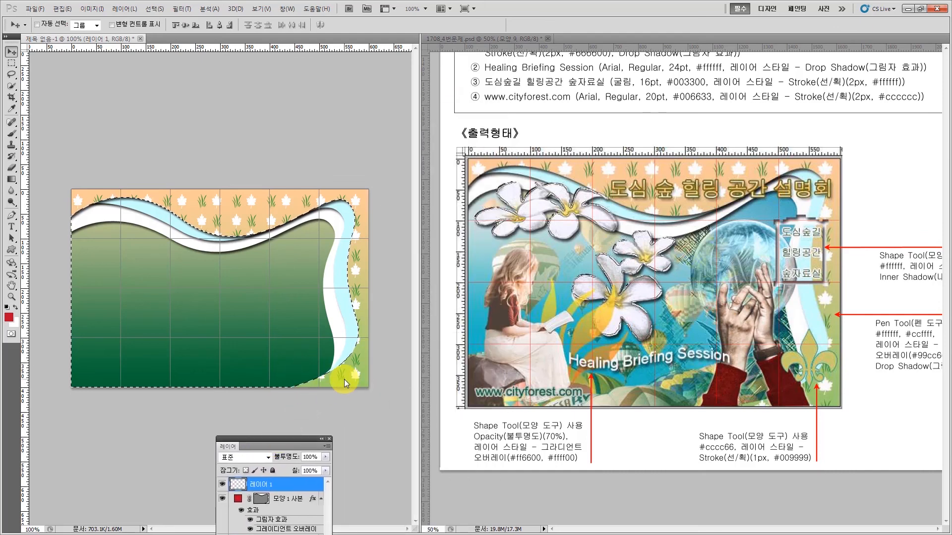
pyautogui.hotkey('ctrl', 'd')
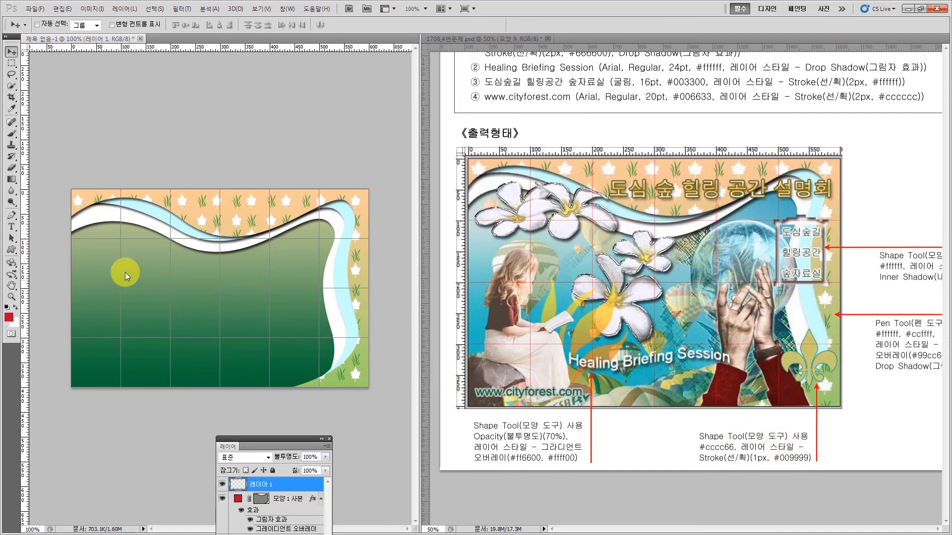
# Place the 1급-12 balloon image from the source folder directly above the background layer, fitted to the canvas
pyautogui.click(12, 286)
pyautogui.moveTo(641, 90); pyautogui.dragTo(648, 272)
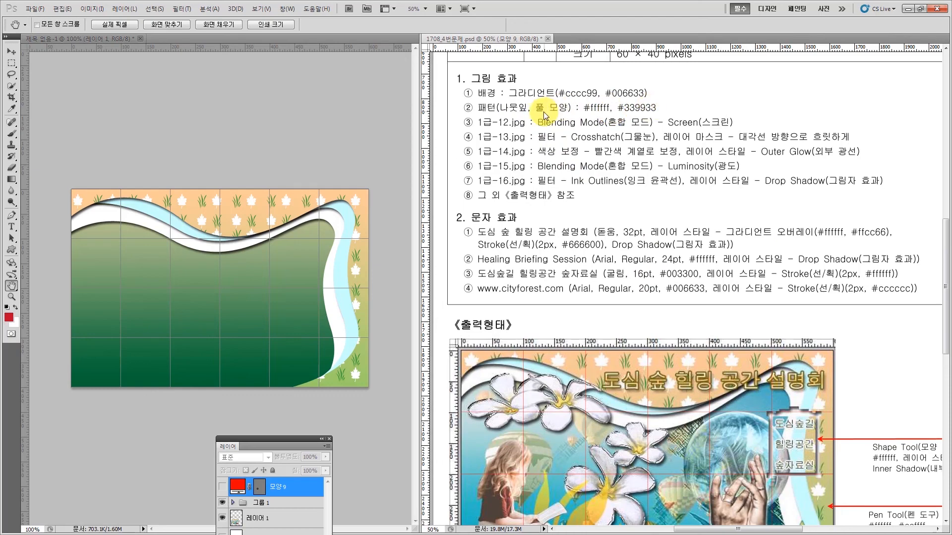
pyautogui.moveTo(646, 326); pyautogui.dragTo(635, 210)
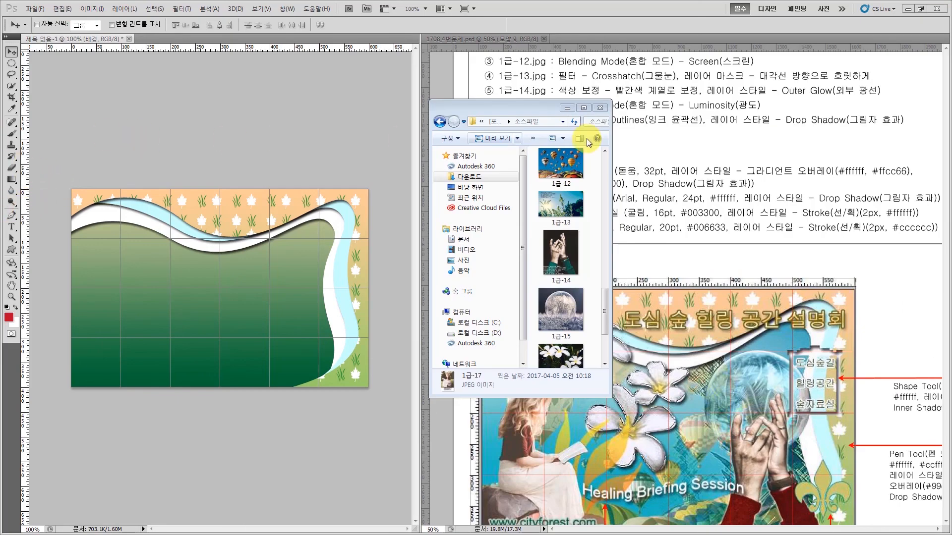
pyautogui.click(555, 166)
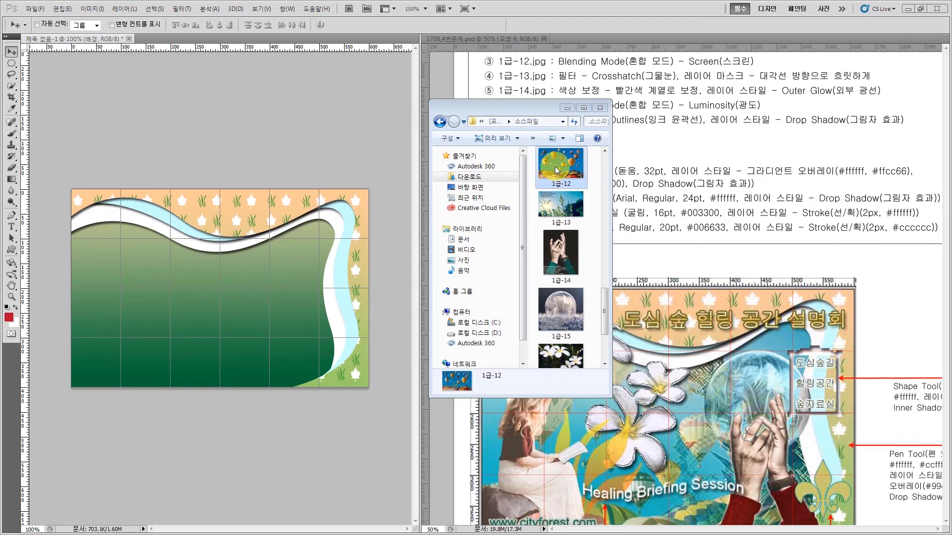
pyautogui.moveTo(555, 165); pyautogui.dragTo(213, 309)
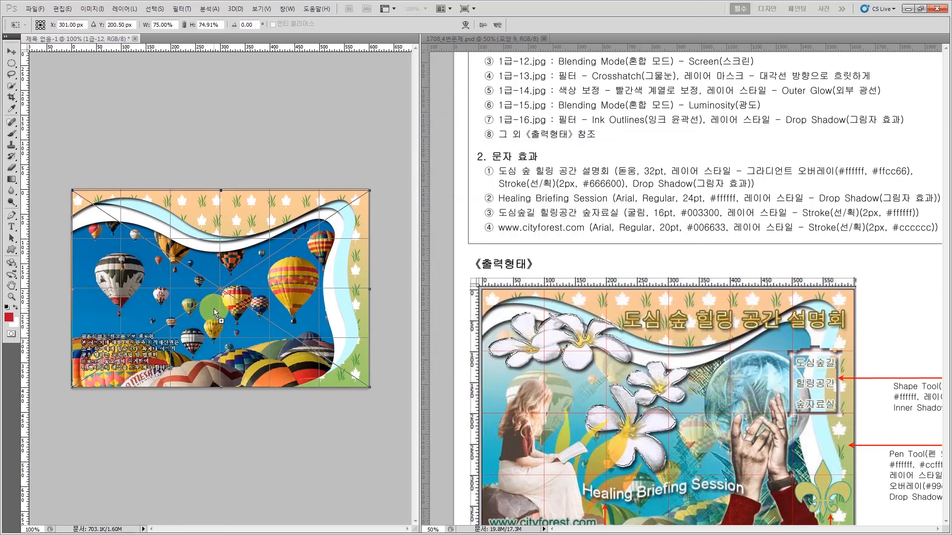
pyautogui.press('Return')
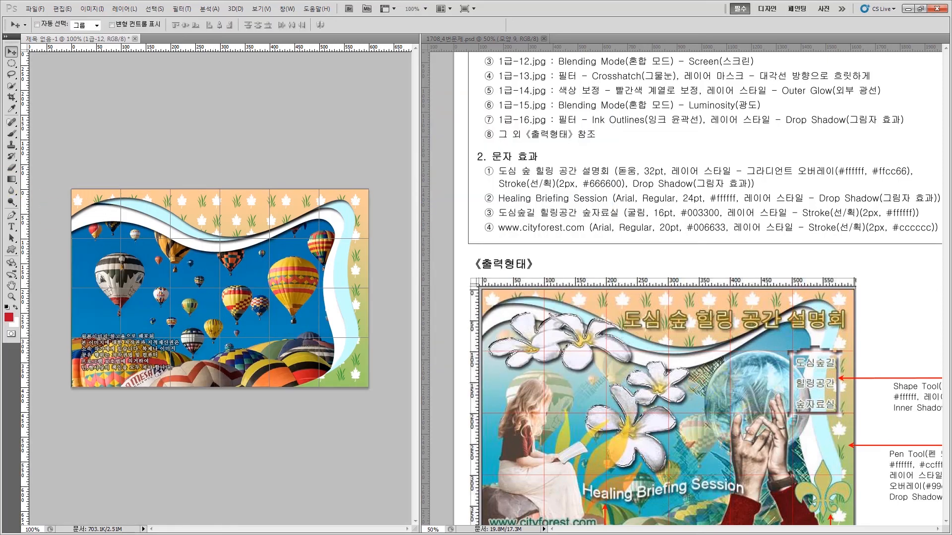
# Enlarge the balloon image to about 83% and shift it slightly right and down to match the sample
pyautogui.click(468, 248)
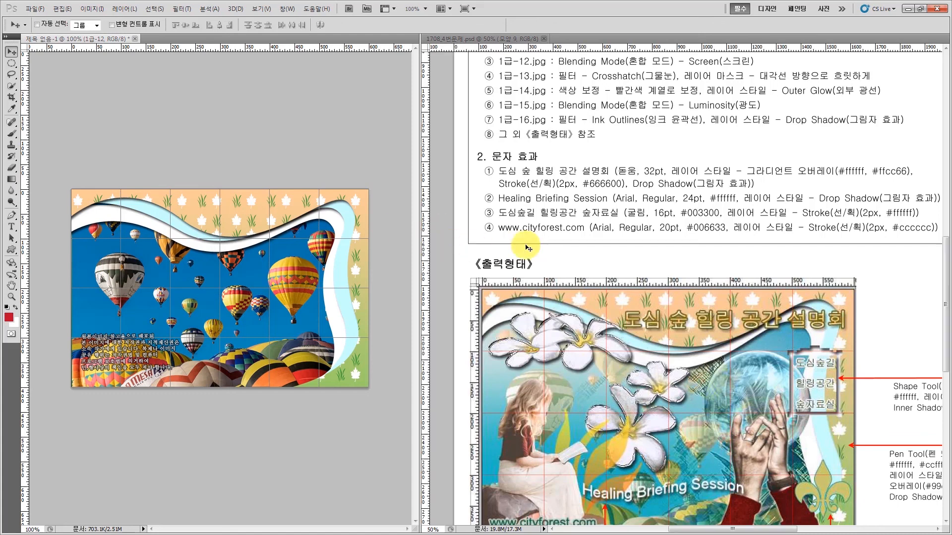
pyautogui.scroll(-3, 537, 227)
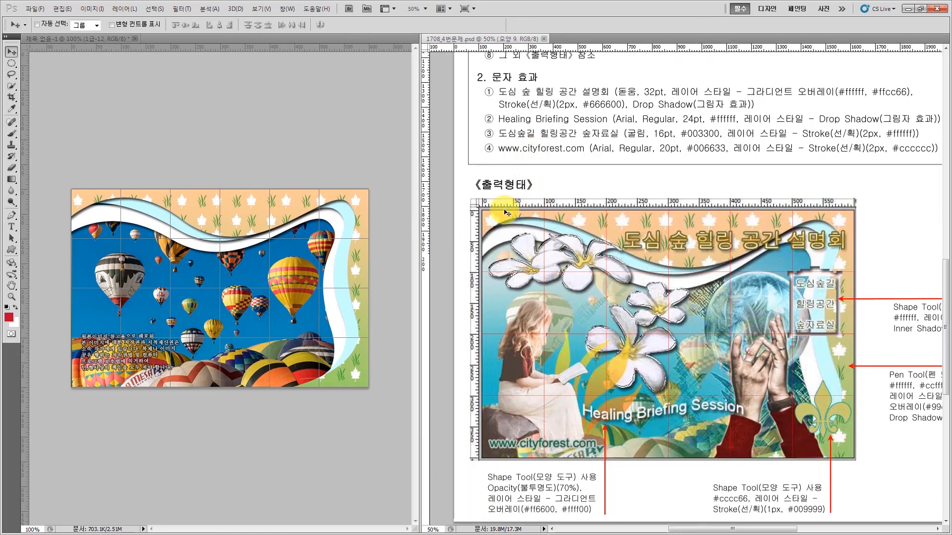
pyautogui.click(216, 289)
pyautogui.hotkey('ctrl', 't')
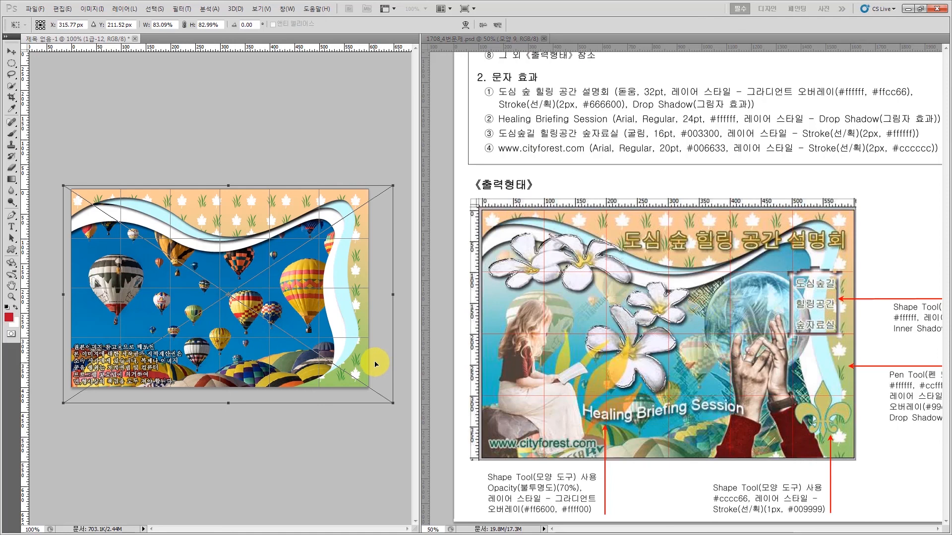
pyautogui.press('Return')
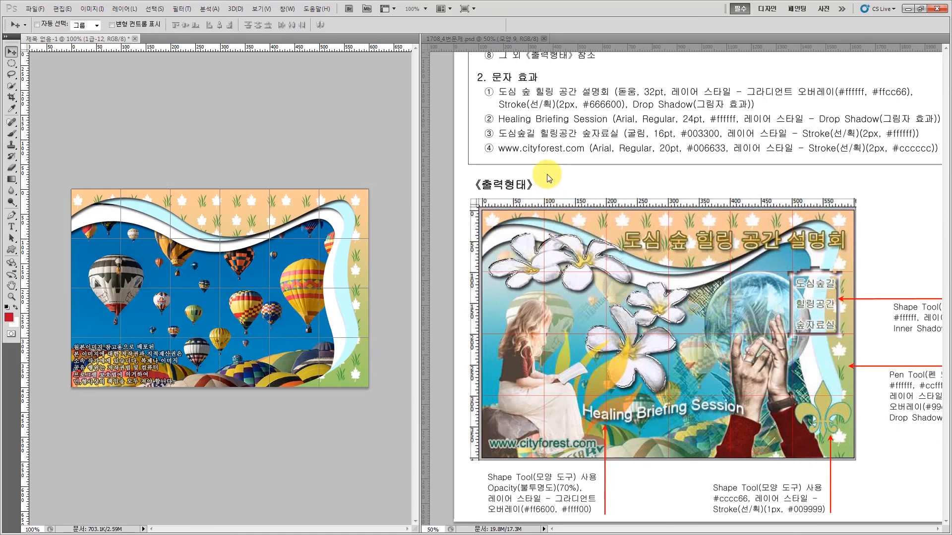
# Rasterize the 1급-12 layer and set its blending mode to Screen, as the task sheet specifies
pyautogui.click(536, 220)
pyautogui.scroll(3, 536, 219)
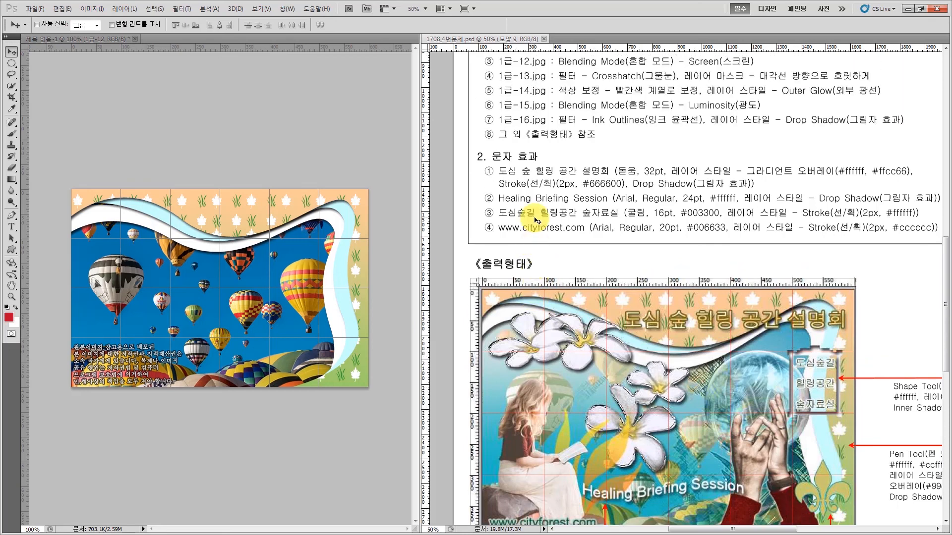
pyautogui.scroll(1, 538, 74)
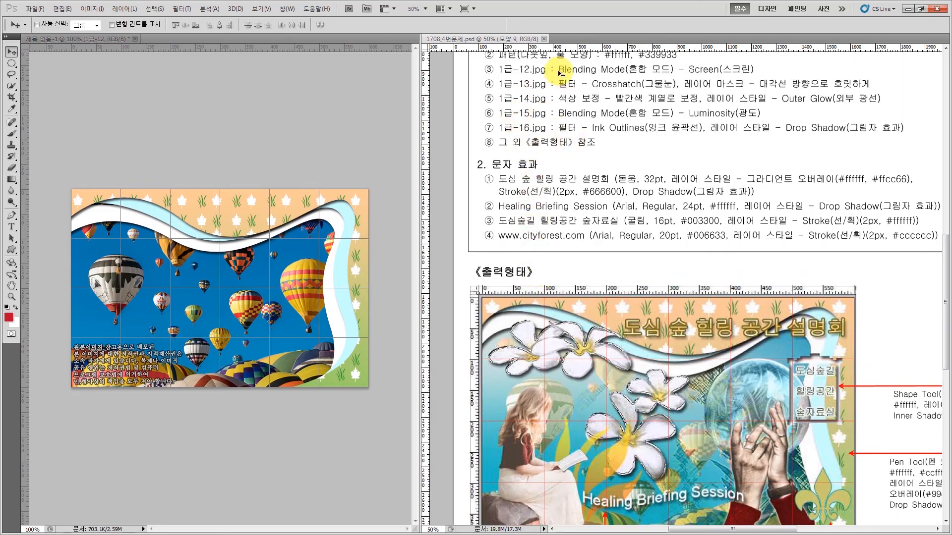
pyautogui.scroll(2, 544, 82)
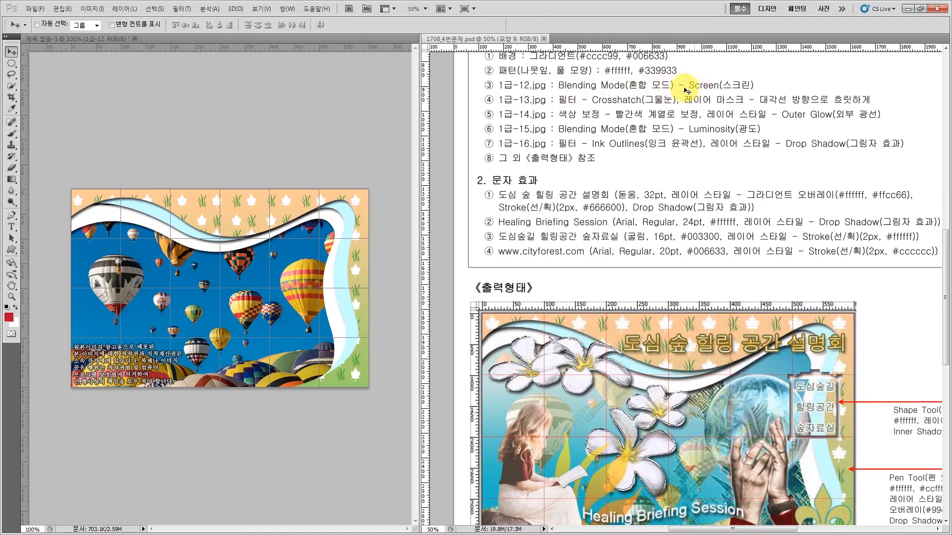
pyautogui.click(210, 159)
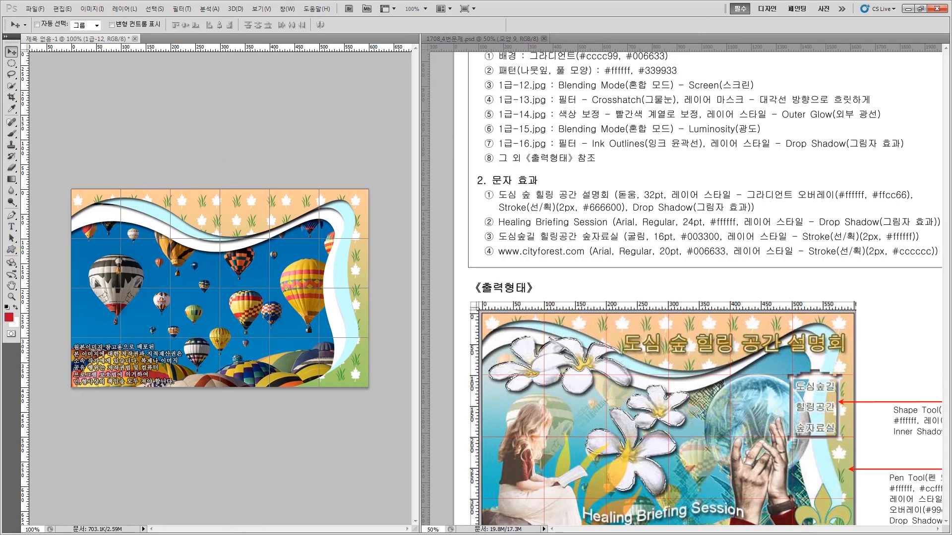
pyautogui.press('F7')
pyautogui.moveTo(376, 99); pyautogui.dragTo(372, 83)
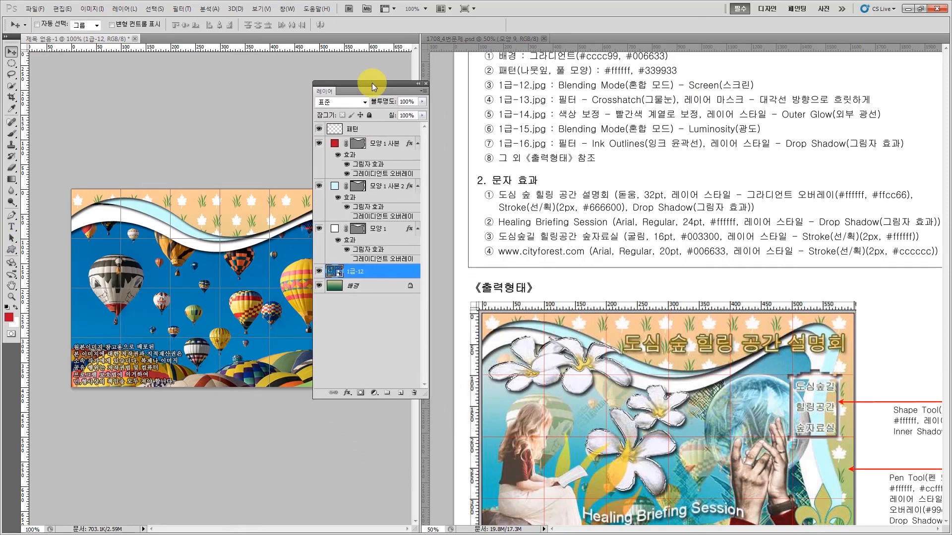
pyautogui.rightClick(376, 272)
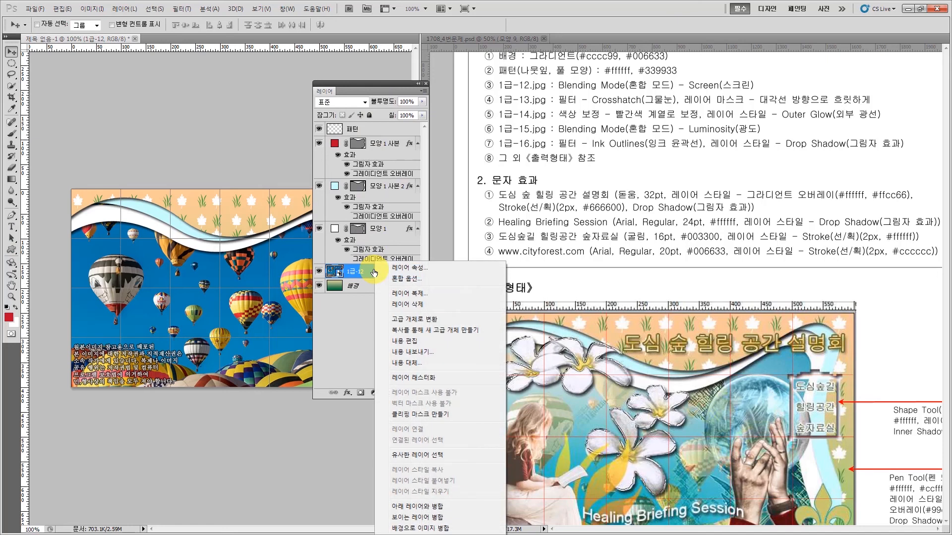
pyautogui.click(419, 378)
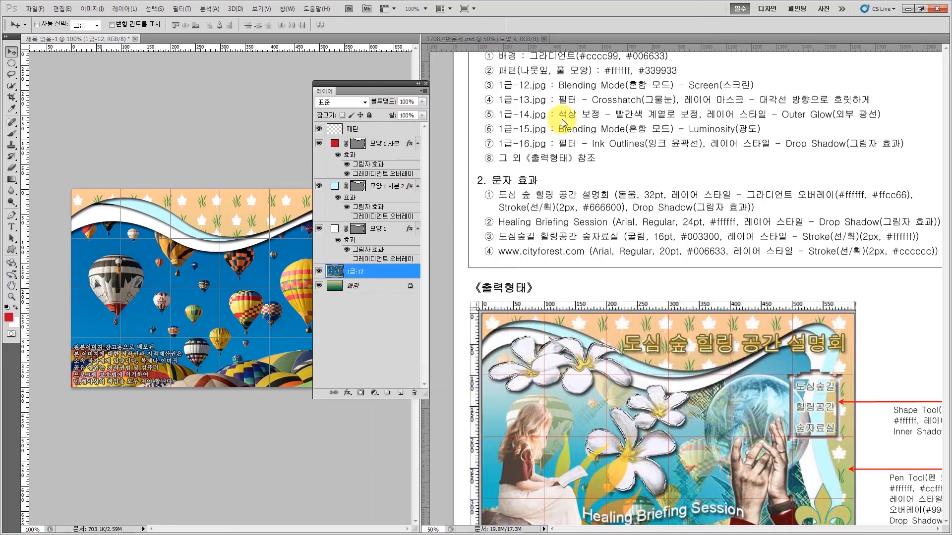
pyautogui.click(365, 103)
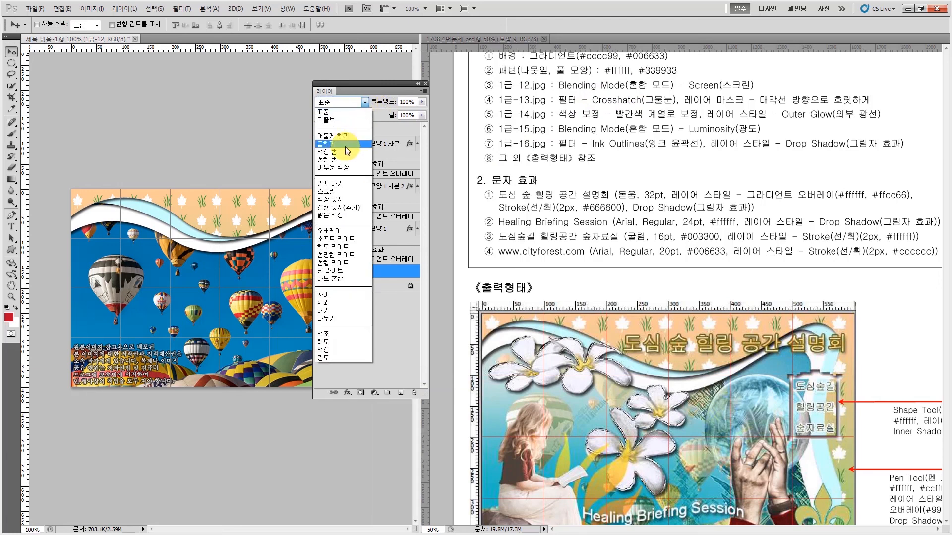
pyautogui.click(341, 192)
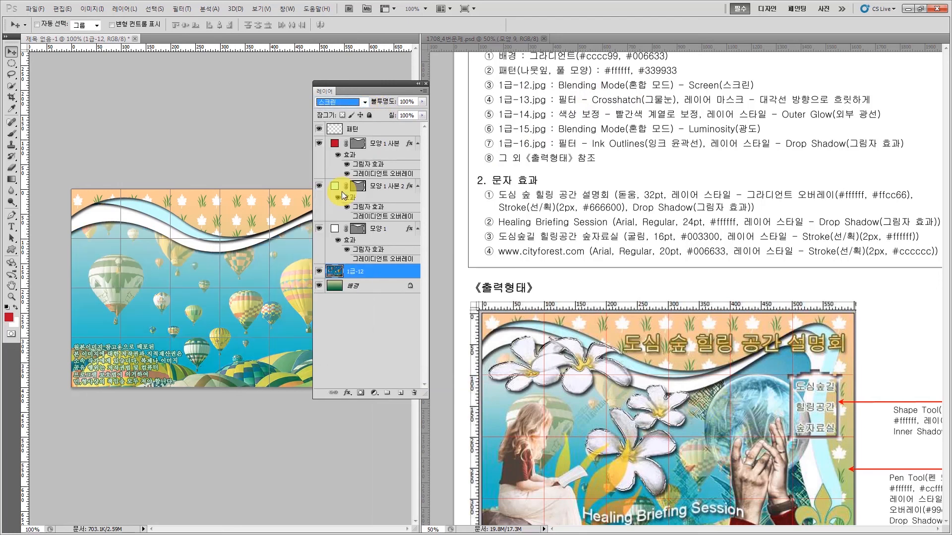
# Place the 1급-13 plant image from the source folder directly above the 1급-12 layer, fitted to the canvas
pyautogui.moveTo(386, 83); pyautogui.dragTo(384, 82)
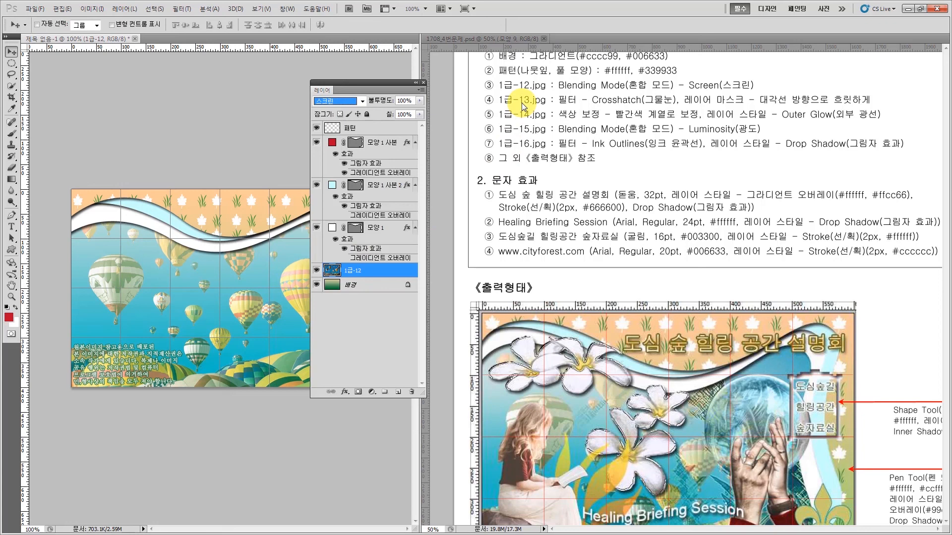
pyautogui.hotkey('alt', 'Tab')
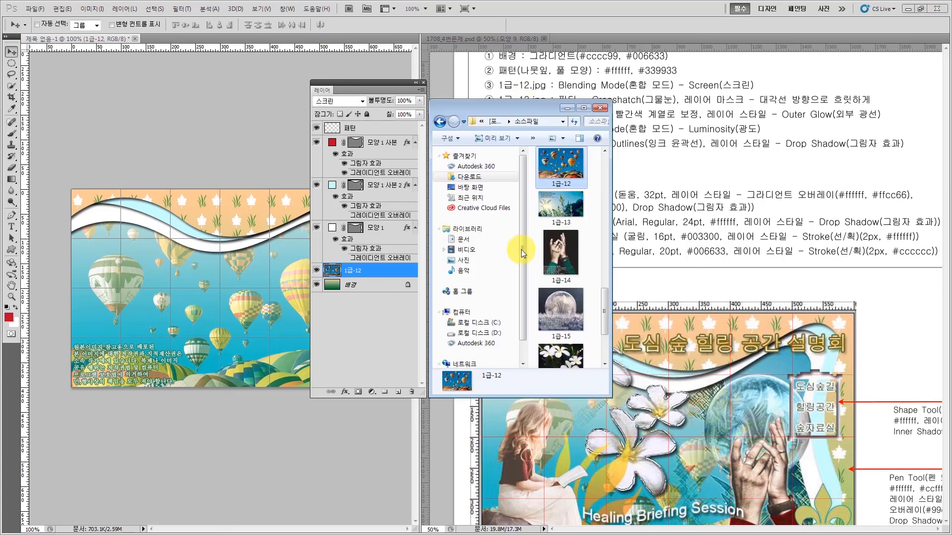
pyautogui.click(565, 204)
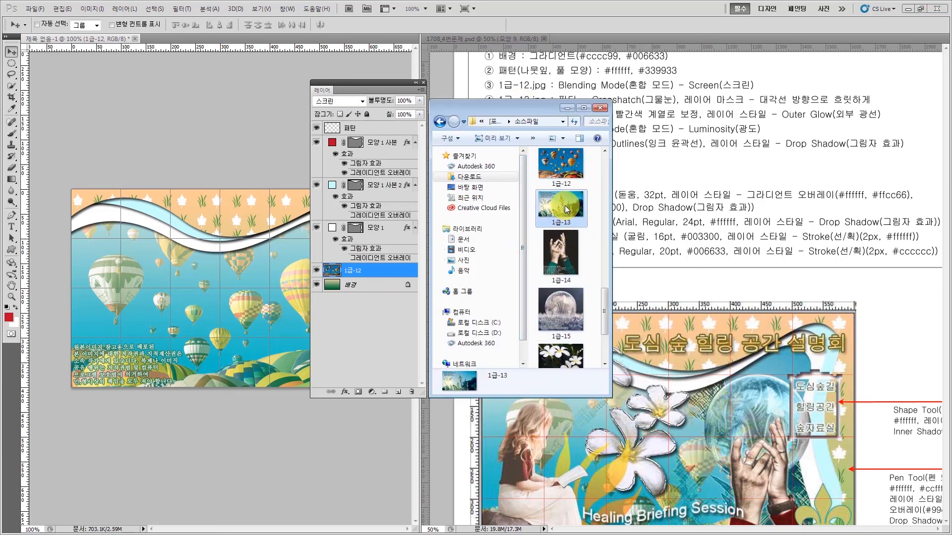
pyautogui.moveTo(564, 205); pyautogui.dragTo(228, 268)
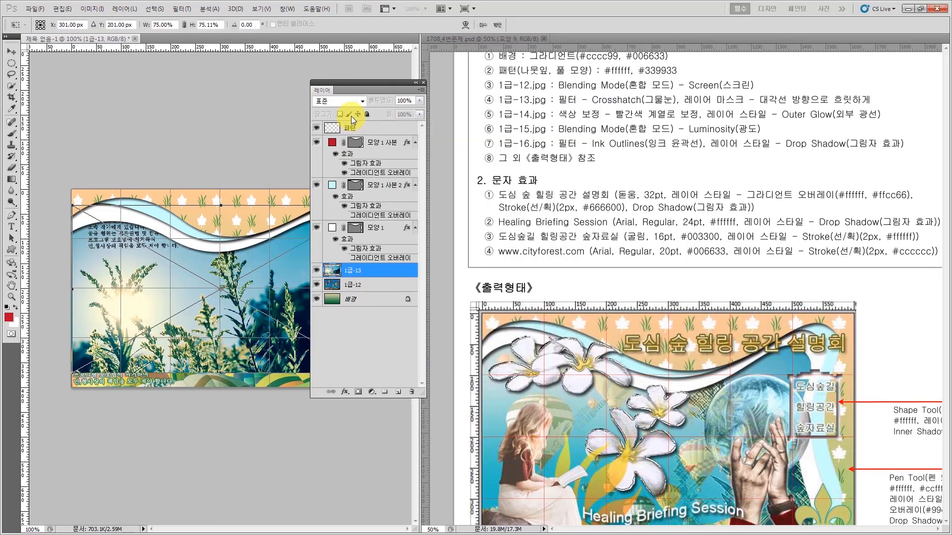
# Enlarge the 1급-13 image to about 94% so it covers the canvas, and shift it slightly right and up
pyautogui.moveTo(356, 81); pyautogui.dragTo(445, 115)
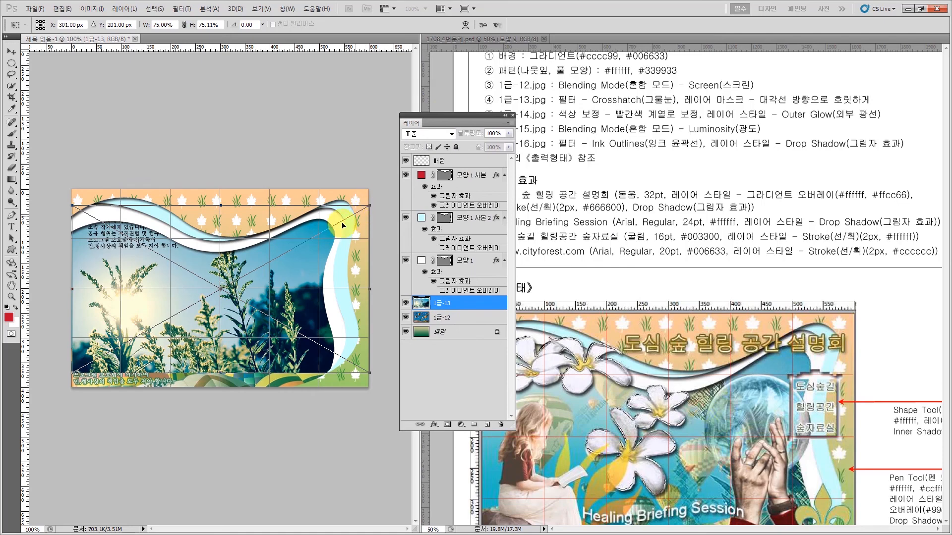
pyautogui.moveTo(371, 204); pyautogui.dragTo(394, 153)
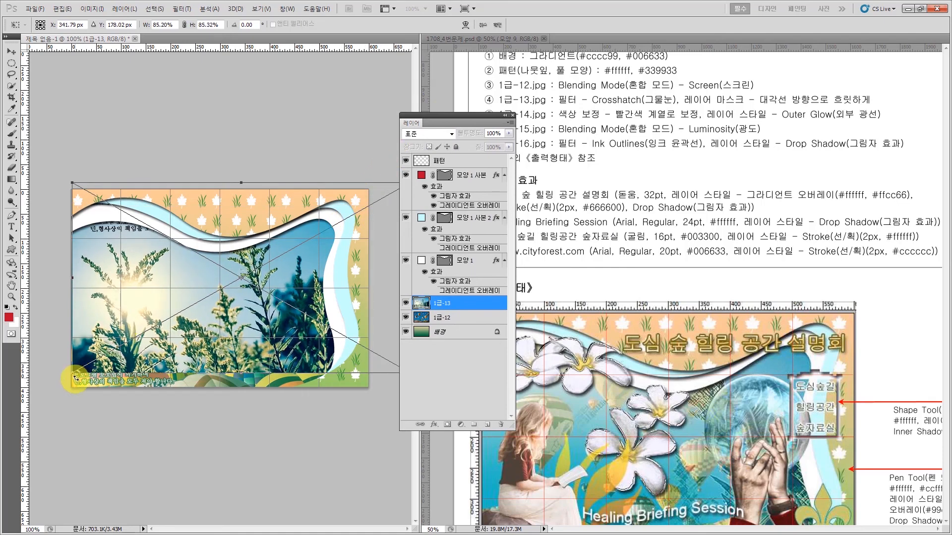
pyautogui.moveTo(73, 378); pyautogui.dragTo(38, 397)
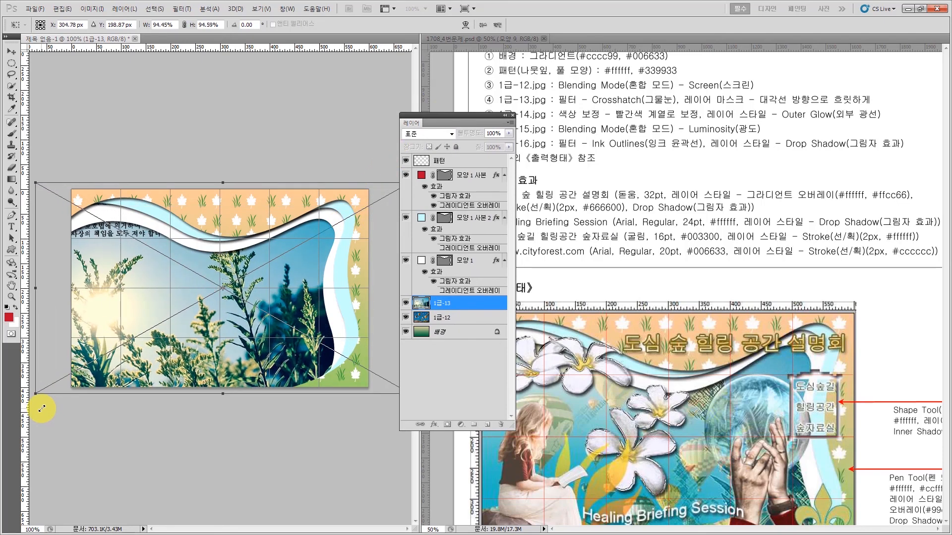
pyautogui.moveTo(174, 369); pyautogui.dragTo(181, 365)
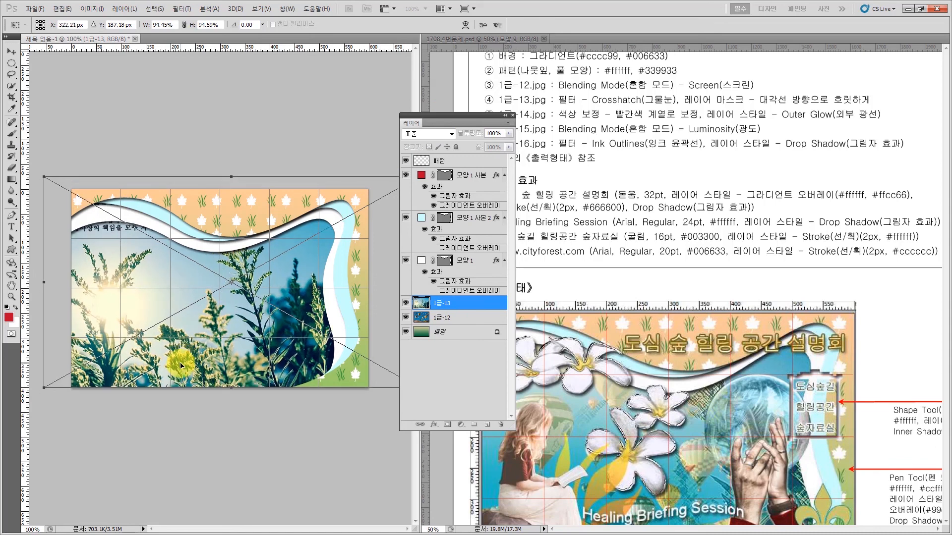
pyautogui.press('Return')
# Move the 1급-13 image further right to match the sample and scale it to about 93%
pyautogui.moveTo(465, 119); pyautogui.dragTo(533, 102)
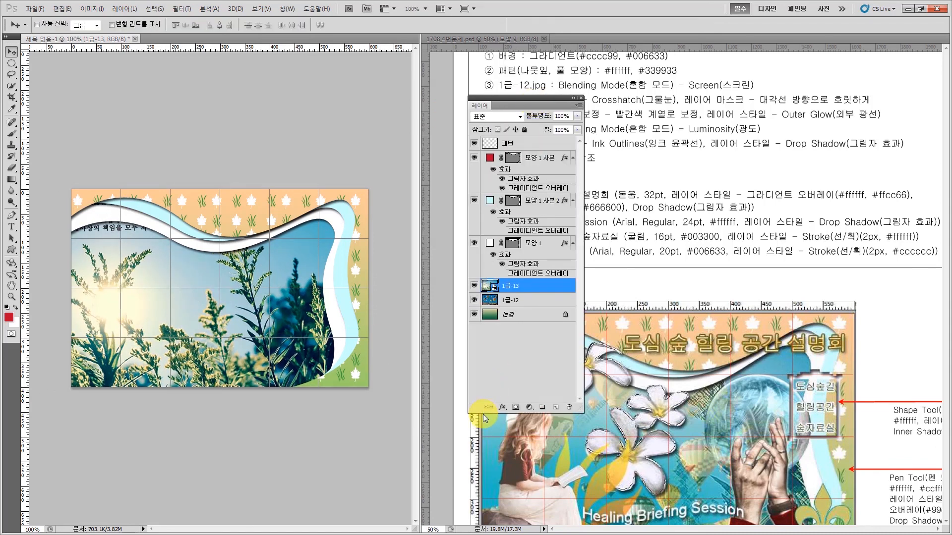
pyautogui.moveTo(483, 414); pyautogui.dragTo(490, 341)
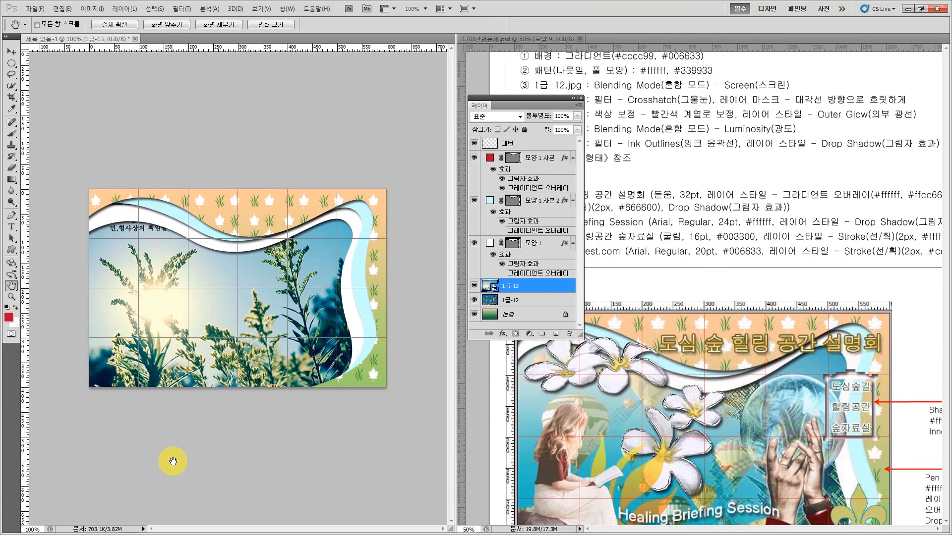
pyautogui.hotkey('ctrl', 't')
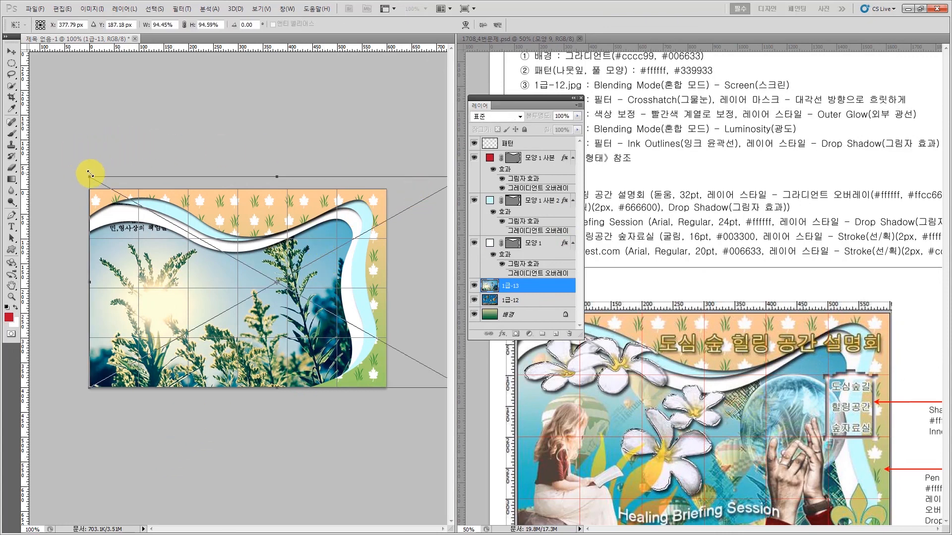
pyautogui.moveTo(89, 175); pyautogui.dragTo(80, 180)
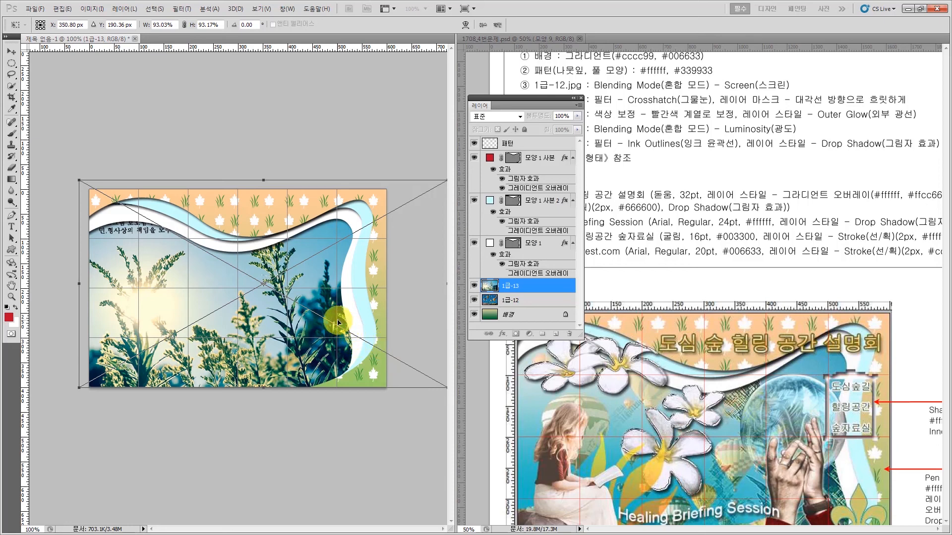
pyautogui.press('Return')
pyautogui.press('h')
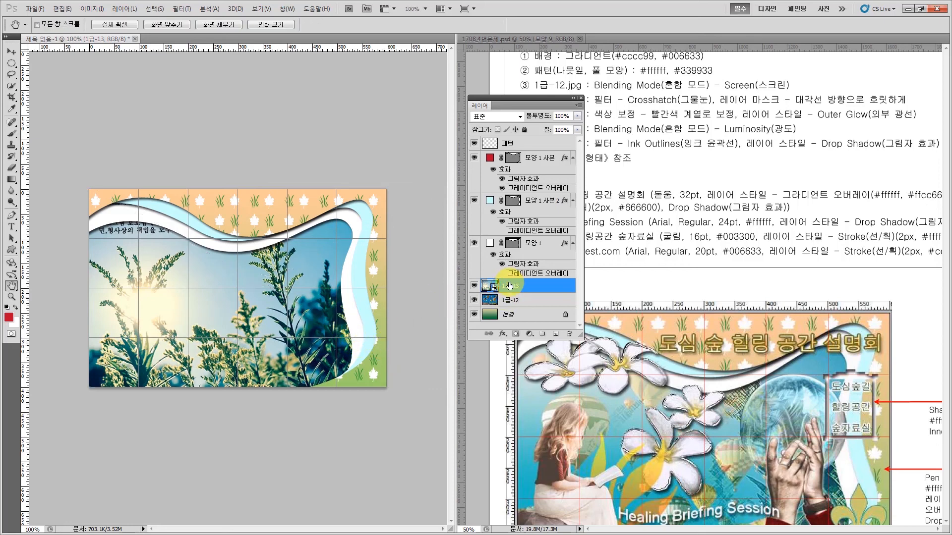
# Rasterize the 1급-13 layer and apply the Crosshatch filter with stroke length 9, sharpness 6 and strength 1
pyautogui.rightClick(513, 285)
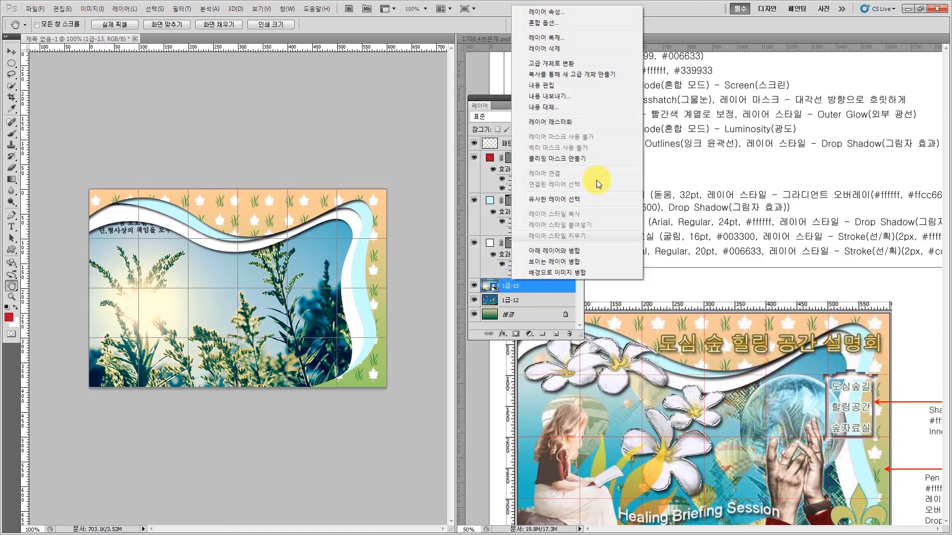
pyautogui.click(572, 121)
pyautogui.moveTo(553, 97); pyautogui.dragTo(676, 110)
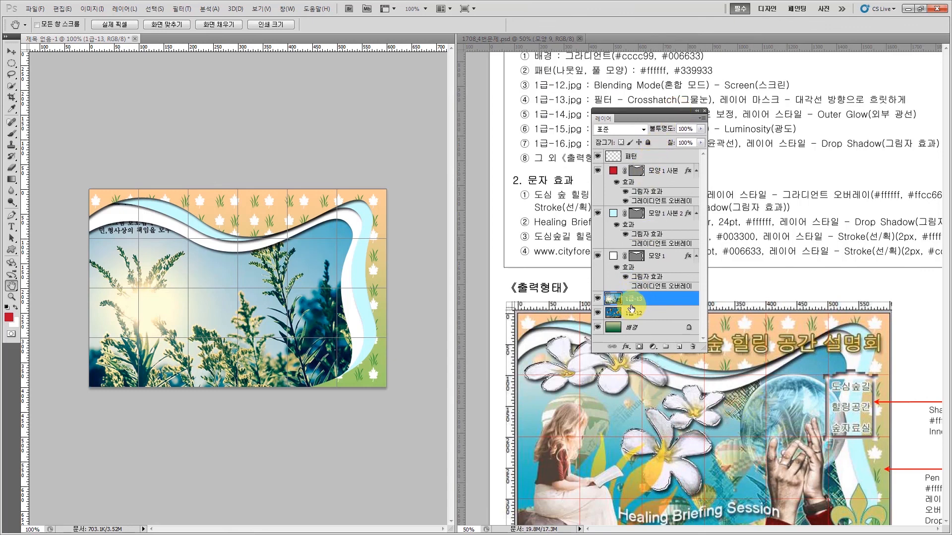
pyautogui.click(181, 9)
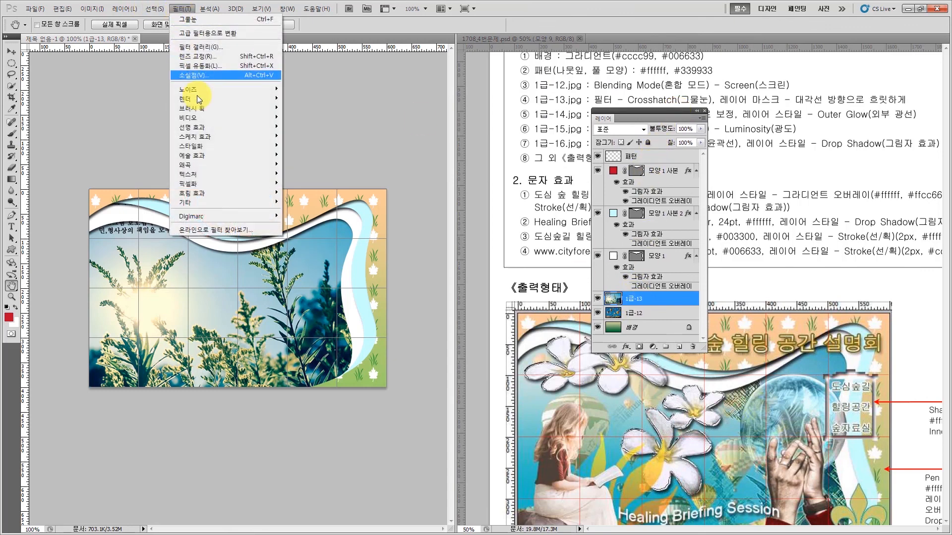
pyautogui.moveTo(198, 108)
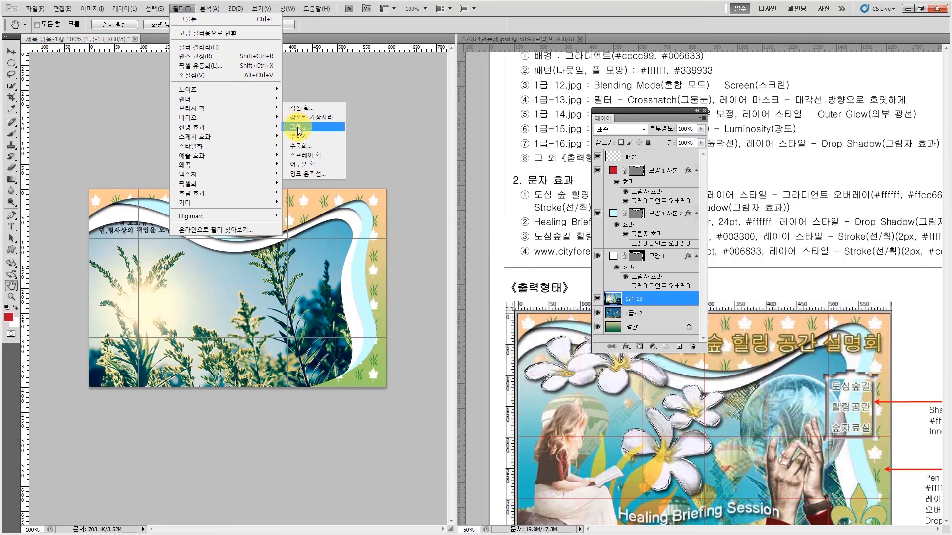
pyautogui.click(298, 128)
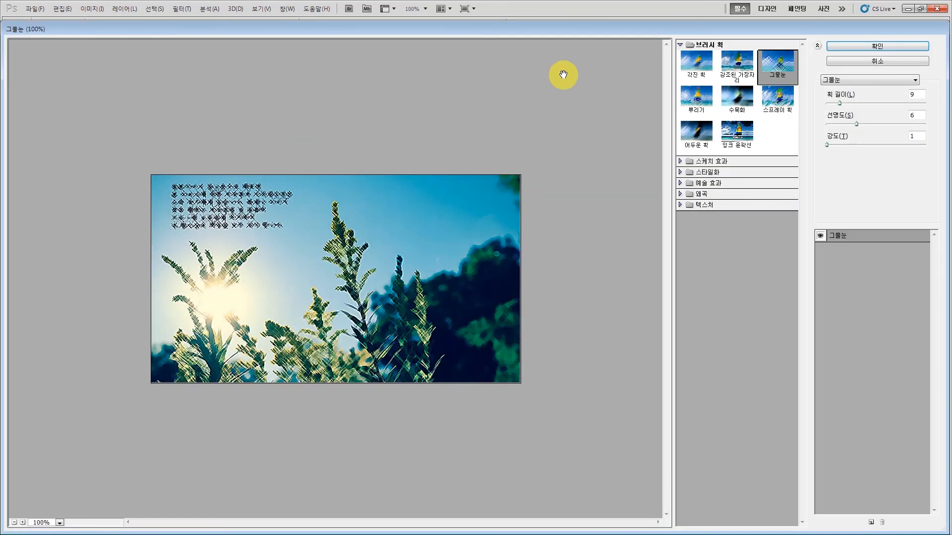
pyautogui.click(840, 46)
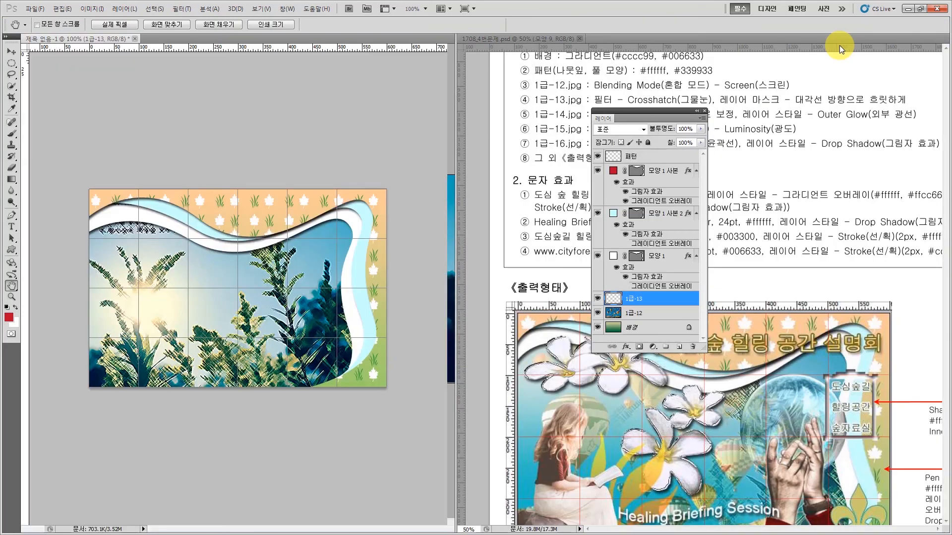
# Add a layer mask to 1급-13 and fade it with a black-to-white linear gradient running diagonally from the image's lower left to its upper right
pyautogui.moveTo(682, 107); pyautogui.dragTo(569, 108)
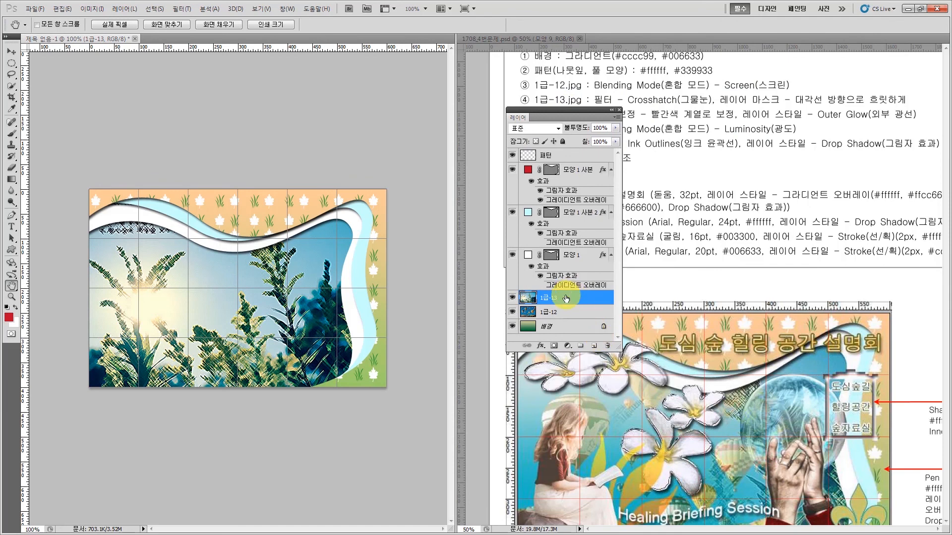
pyautogui.click(554, 346)
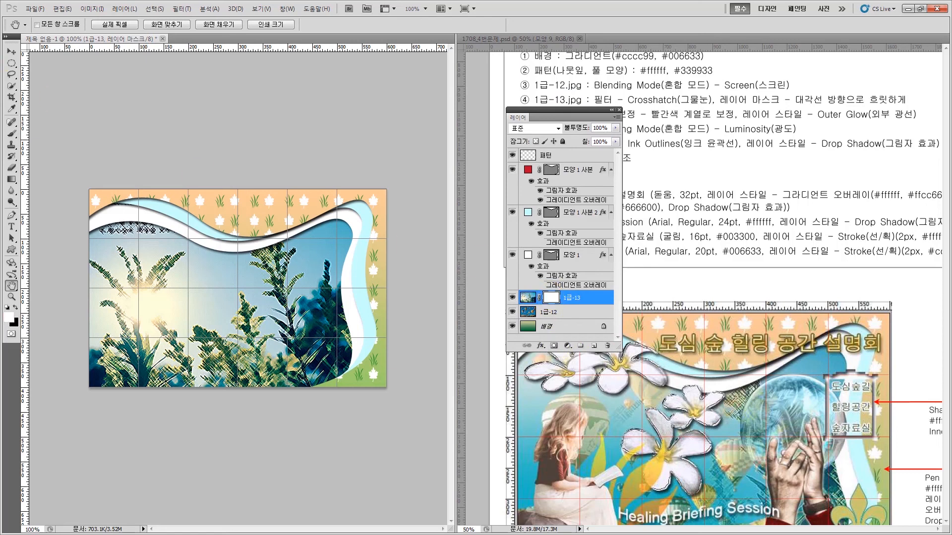
pyautogui.click(11, 51)
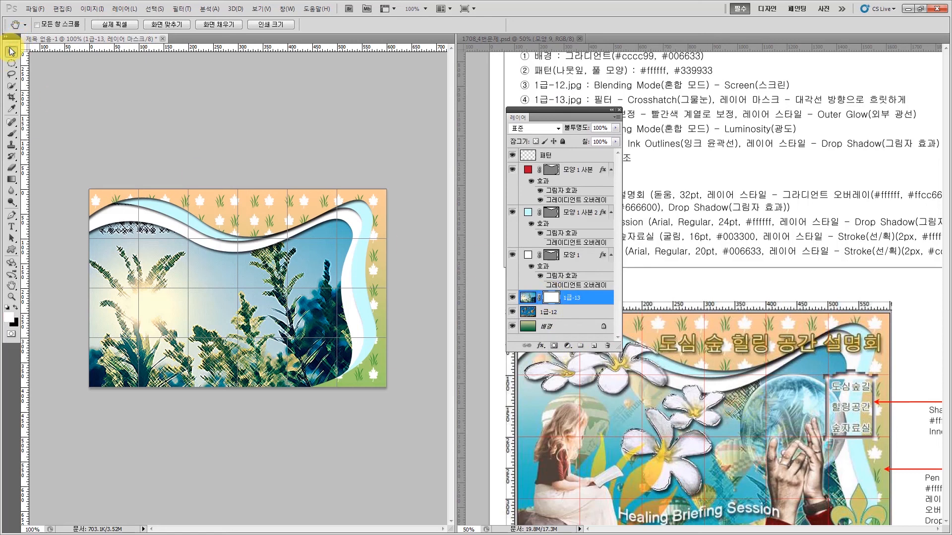
pyautogui.click(11, 179)
pyautogui.click(54, 24)
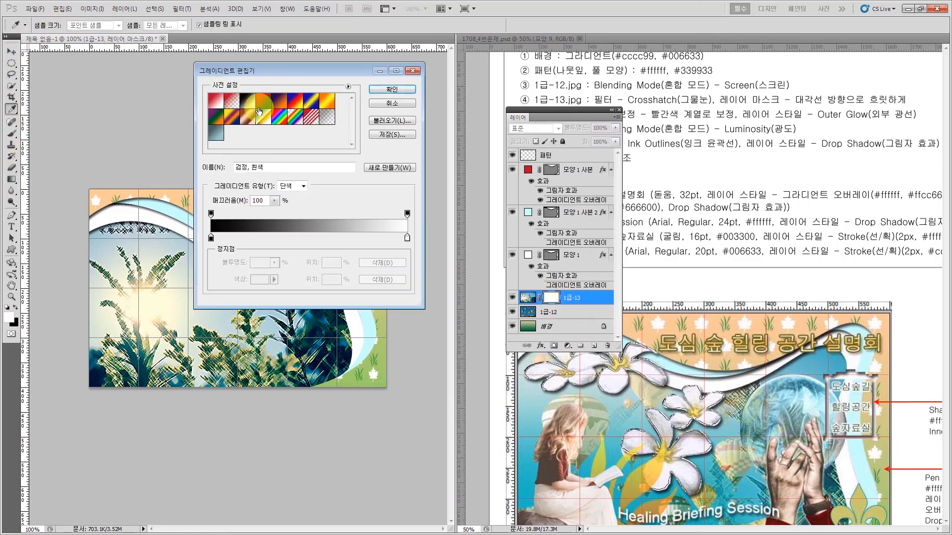
pyautogui.click(391, 92)
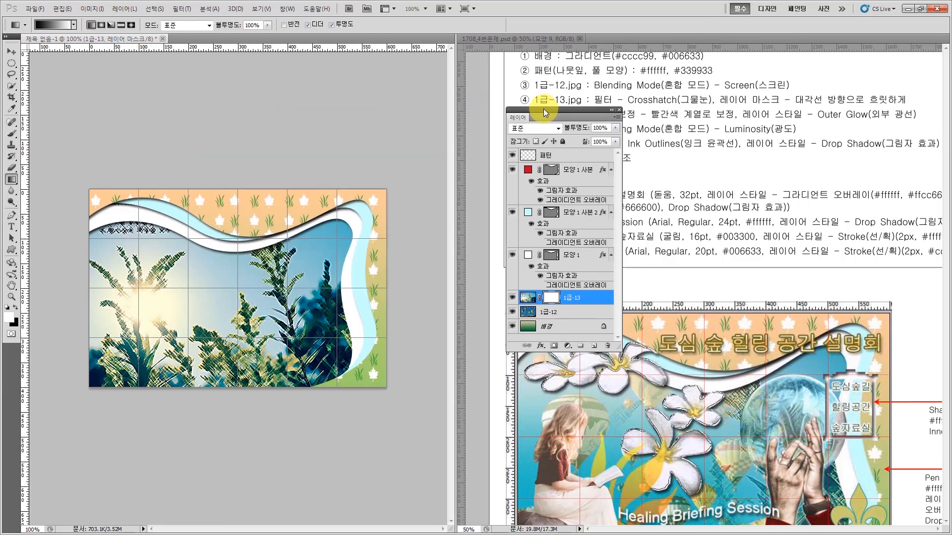
pyautogui.moveTo(542, 111); pyautogui.dragTo(535, 111)
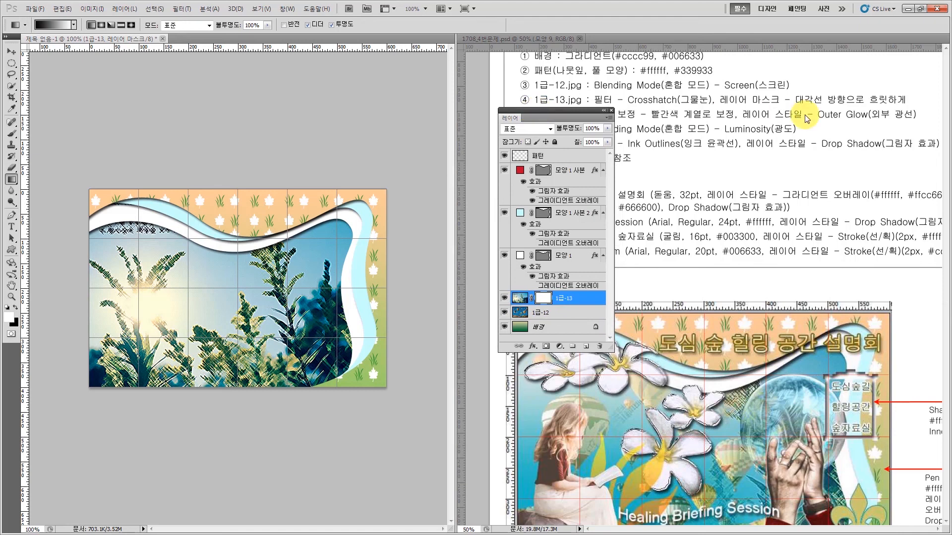
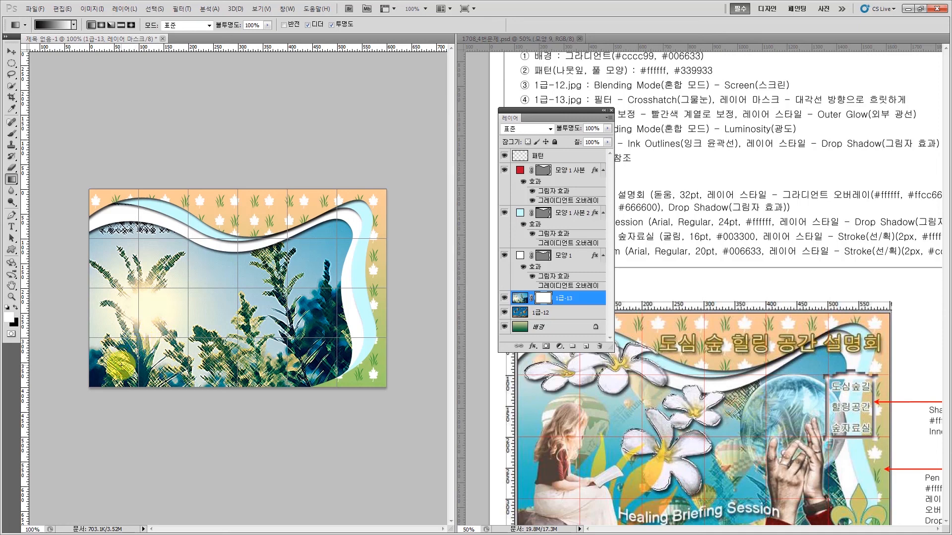
pyautogui.moveTo(122, 365); pyautogui.dragTo(341, 218)
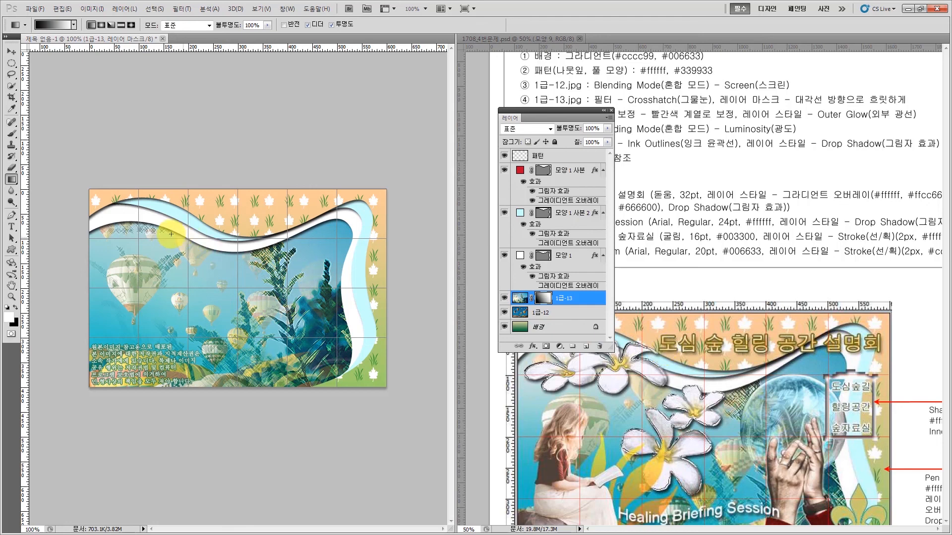
pyautogui.moveTo(149, 342); pyautogui.dragTo(335, 226)
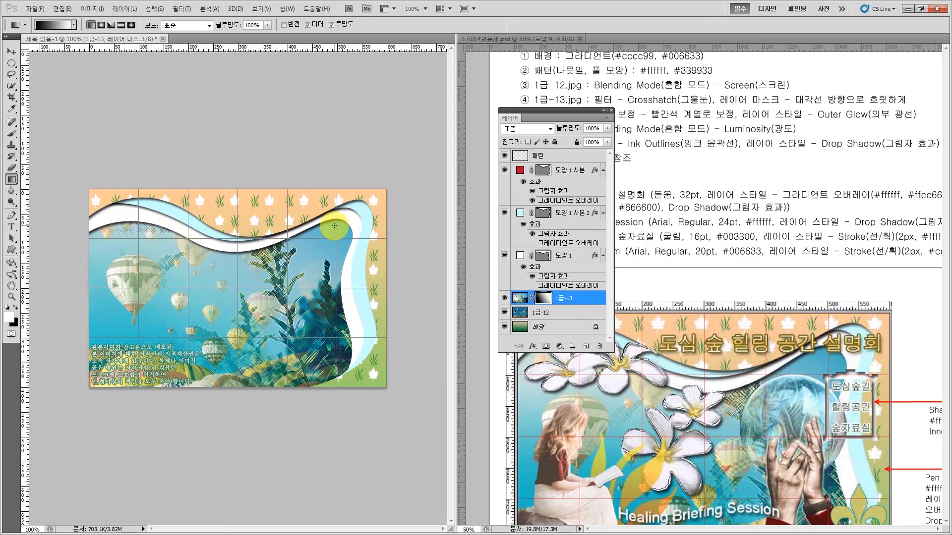
pyautogui.click(568, 106)
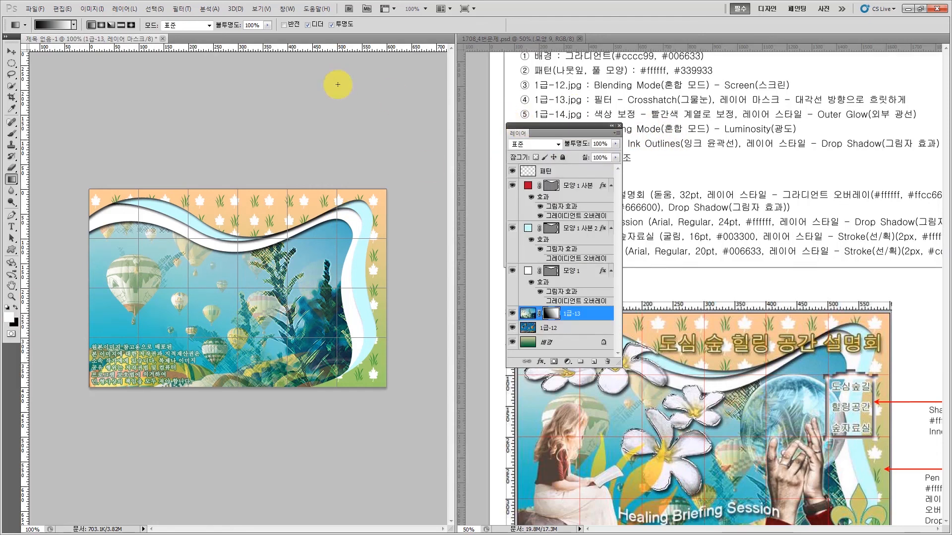
# Place the 1급-14 hands image from the source folder directly above the 1급-13 layer, fitted to the canvas height
pyautogui.hotkey('alt', 'Tab')
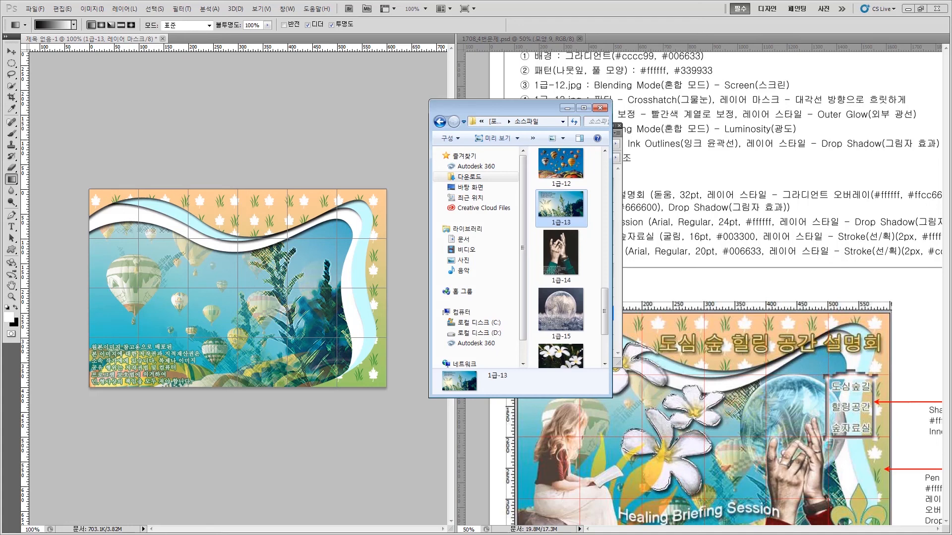
pyautogui.click(563, 247)
pyautogui.moveTo(562, 247); pyautogui.dragTo(221, 272)
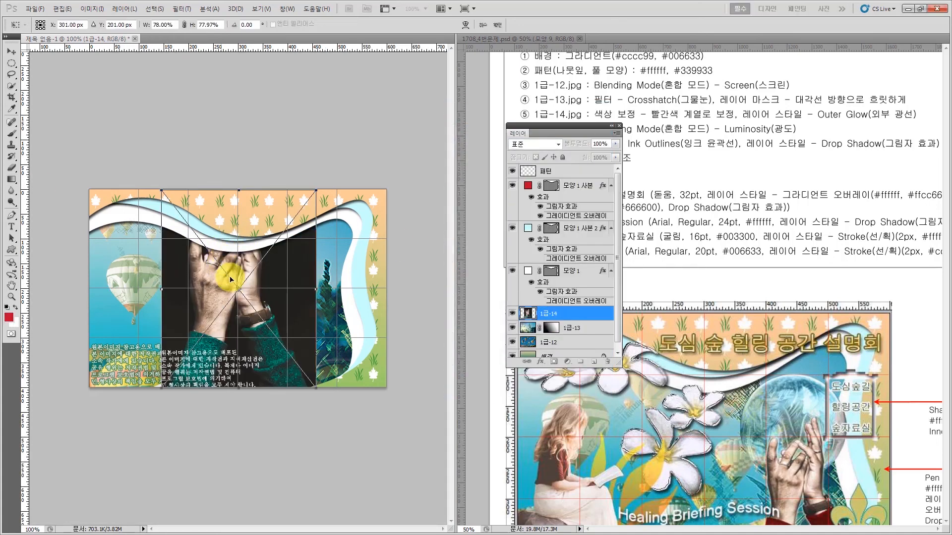
pyautogui.press('Return')
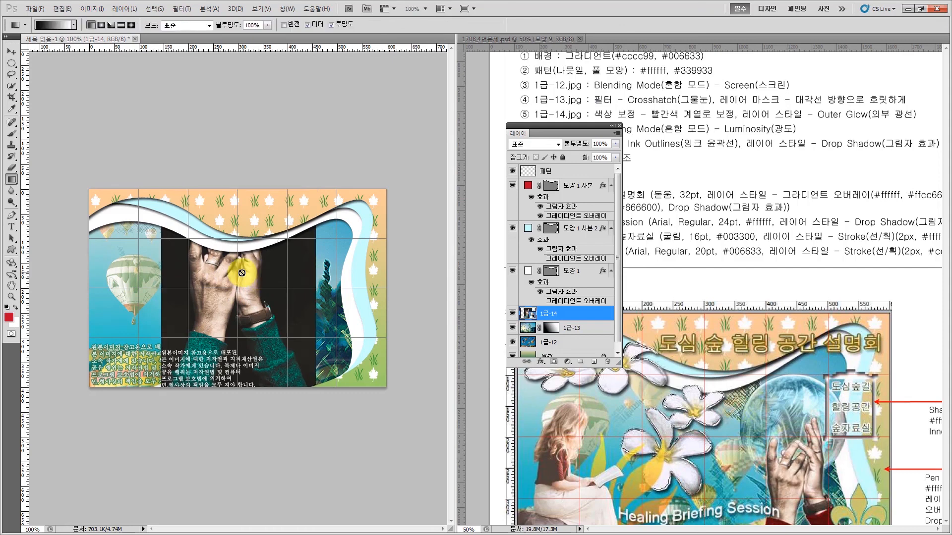
# Move the layer list clear of the artwork and lengthen it to show every layer down to the background
pyautogui.moveTo(531, 126); pyautogui.dragTo(414, 194)
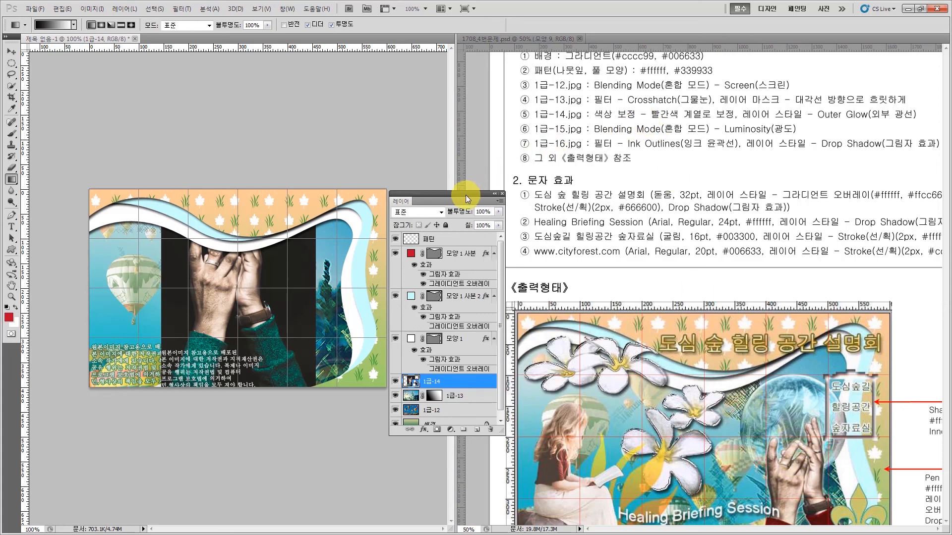
pyautogui.moveTo(457, 192); pyautogui.dragTo(491, 189)
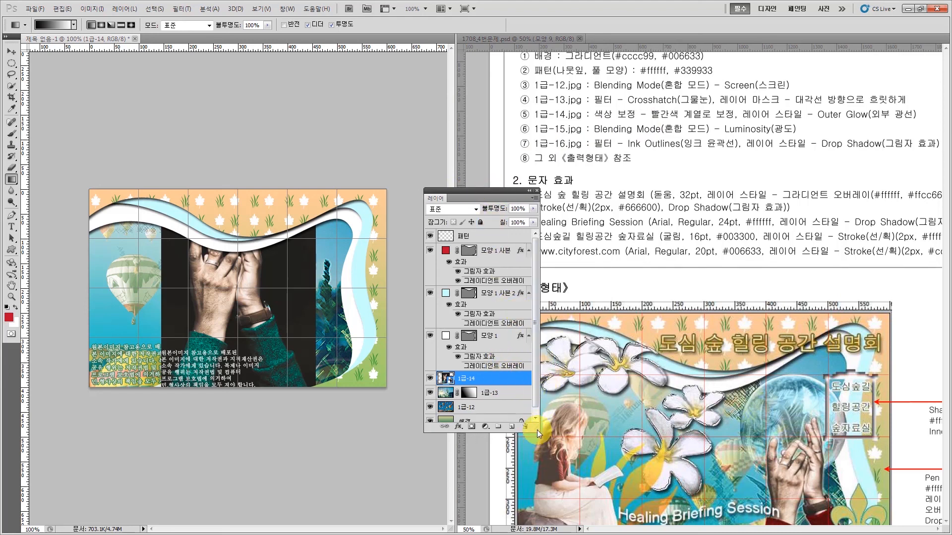
pyautogui.moveTo(537, 430); pyautogui.dragTo(529, 516)
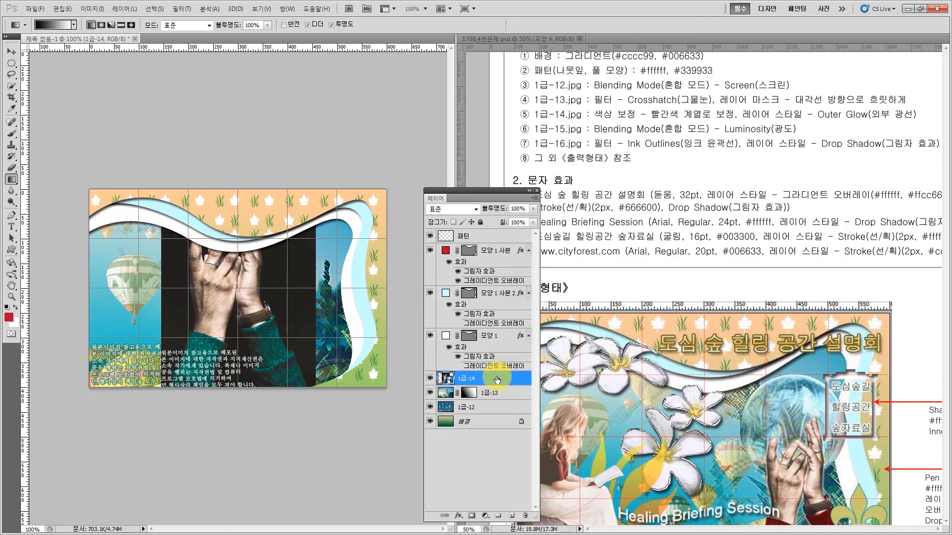
# Move the 1급-14 layer to the top of the layer stack and select both hands and sleeves with the Quick Selection tool
pyautogui.moveTo(496, 380); pyautogui.dragTo(472, 233)
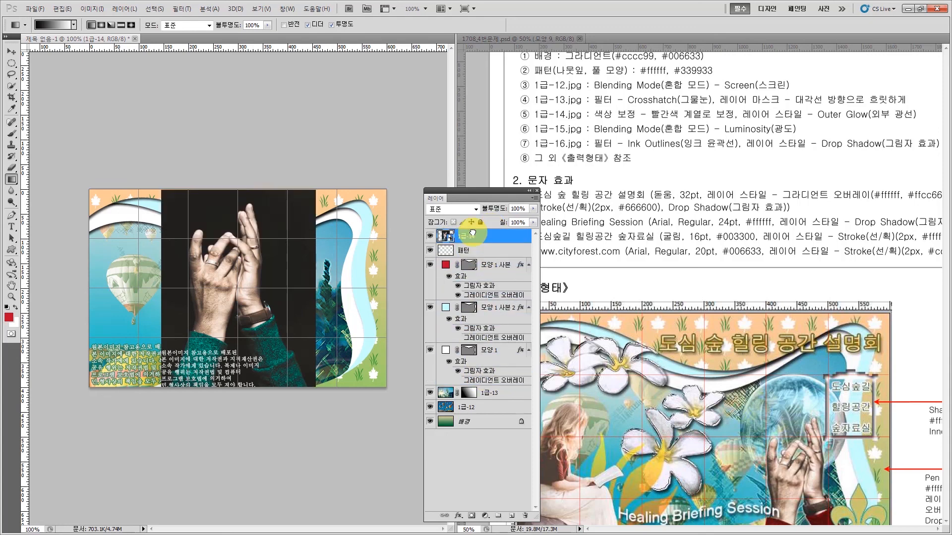
pyautogui.moveTo(433, 190); pyautogui.dragTo(441, 189)
pyautogui.click(11, 297)
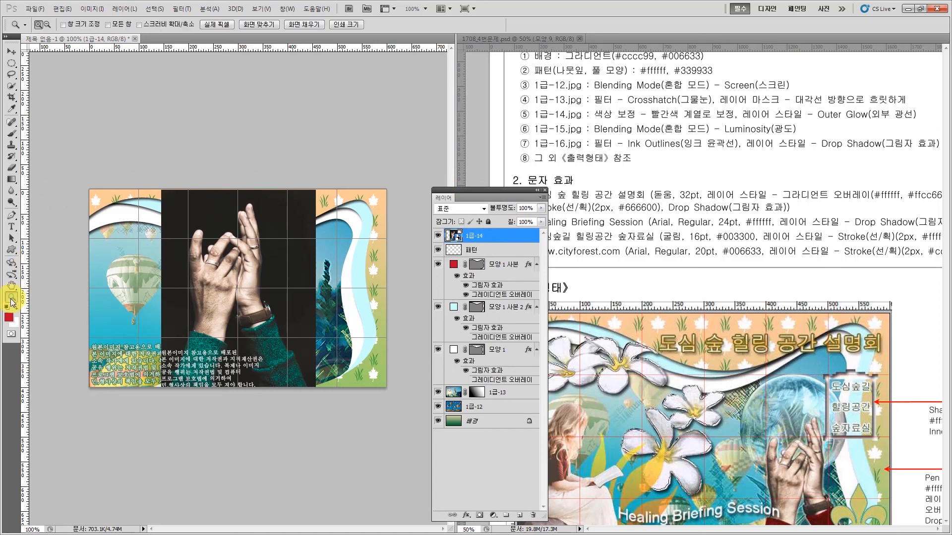
pyautogui.click(214, 291)
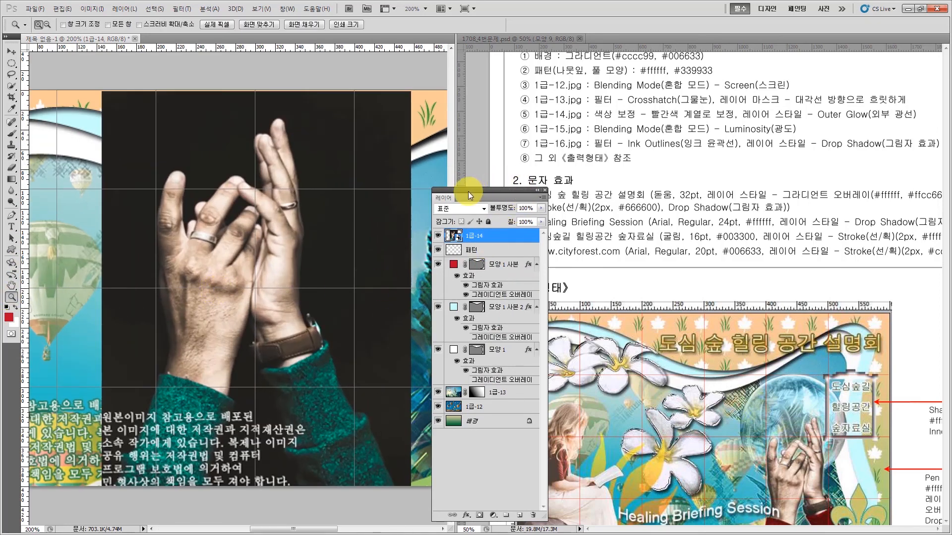
pyautogui.moveTo(468, 192); pyautogui.dragTo(504, 190)
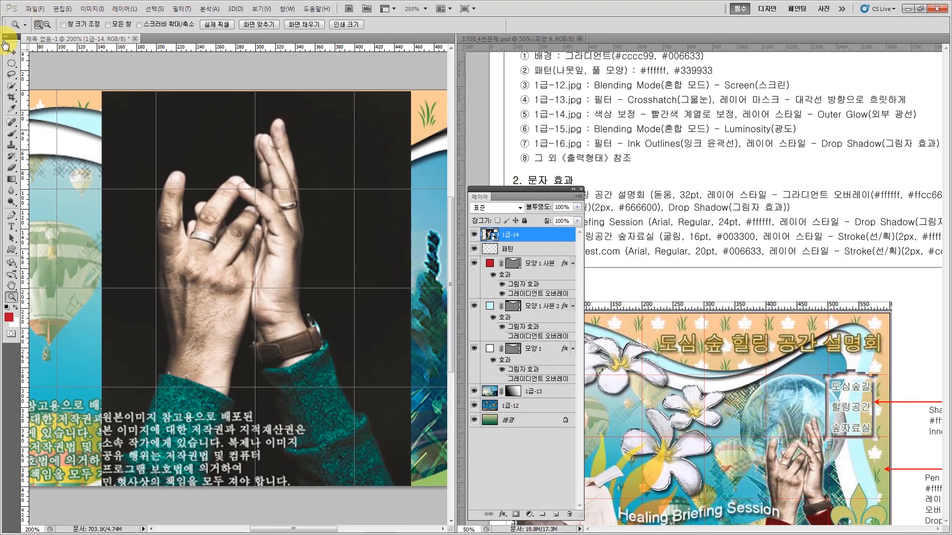
pyautogui.click(12, 86)
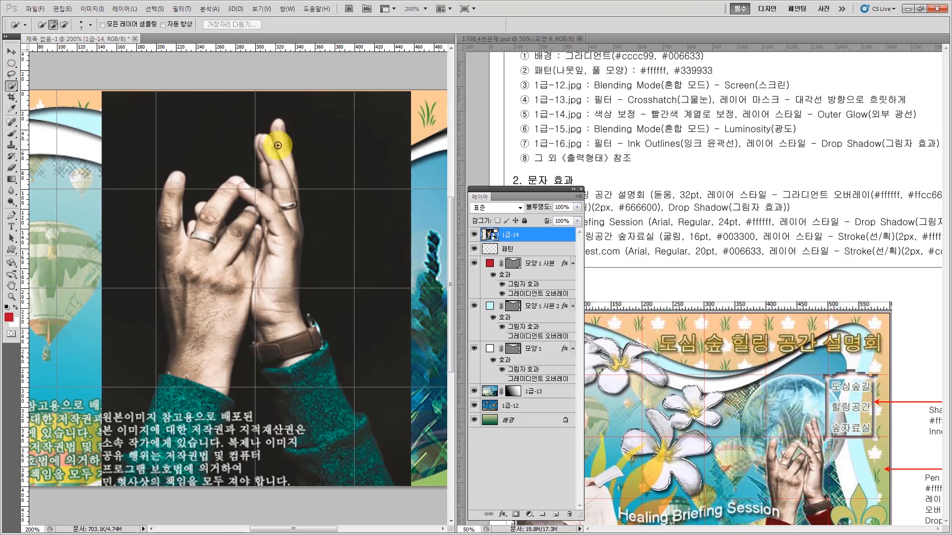
pyautogui.moveTo(273, 142)
pyautogui.mouseDown()
pyautogui.moveTo(284, 217)
pyautogui.moveTo(269, 263)
pyautogui.moveTo(229, 232)
pyautogui.moveTo(200, 249)
pyautogui.moveTo(197, 265)
pyautogui.moveTo(171, 189)
pyautogui.moveTo(167, 237)
pyautogui.mouseUp()
pyautogui.hotkey('ctrl', '-')
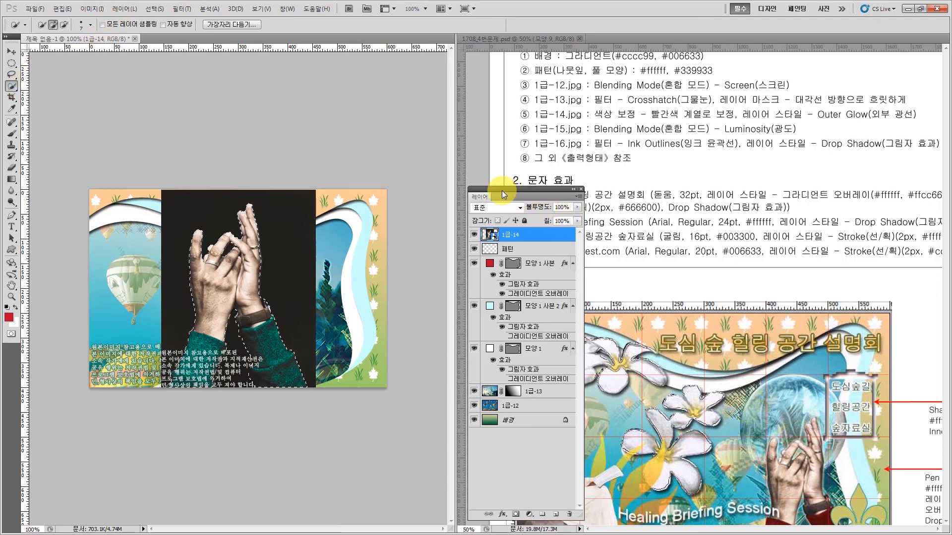
# Copy the selected hands and sleeves to a new layer and delete the original 1급-14 layer
pyautogui.moveTo(502, 190); pyautogui.dragTo(423, 140)
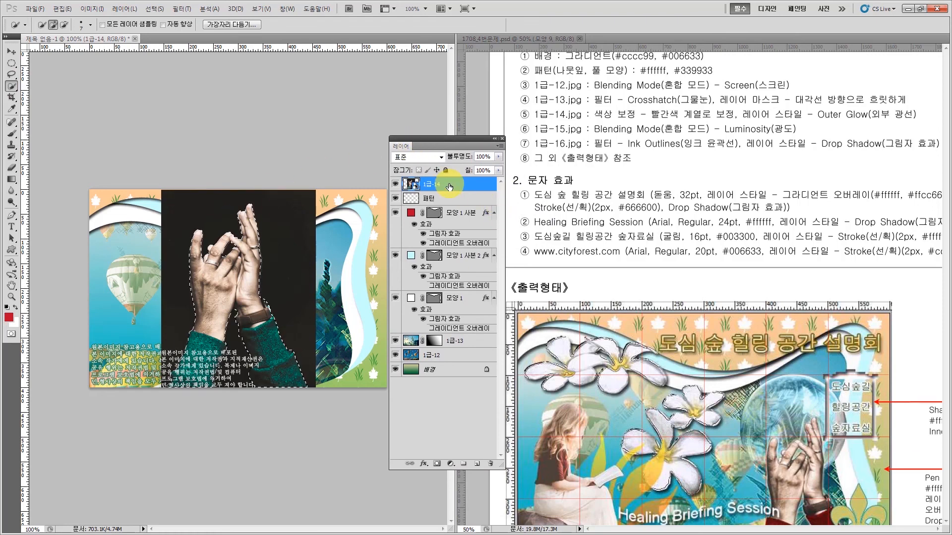
pyautogui.hotkey('ctrl', 'j')
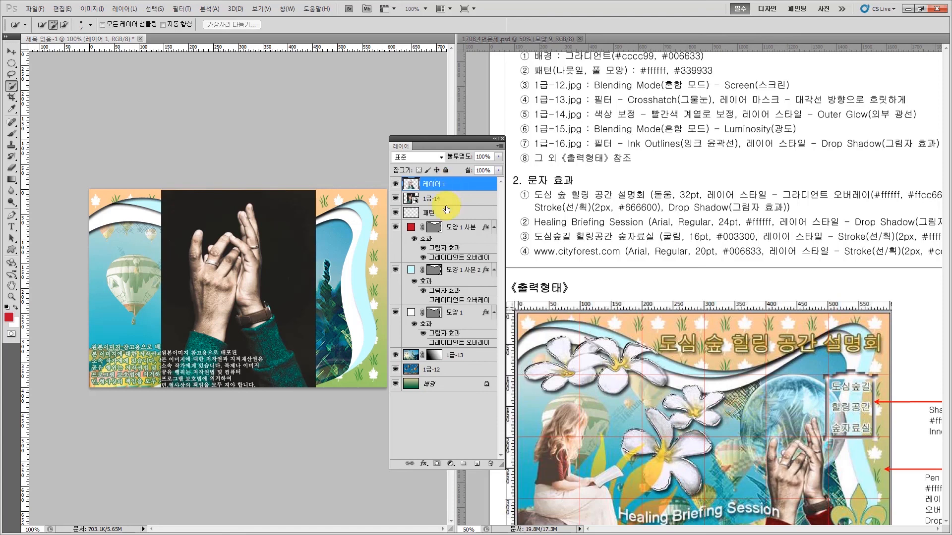
pyautogui.click(455, 200)
pyautogui.press('Delete')
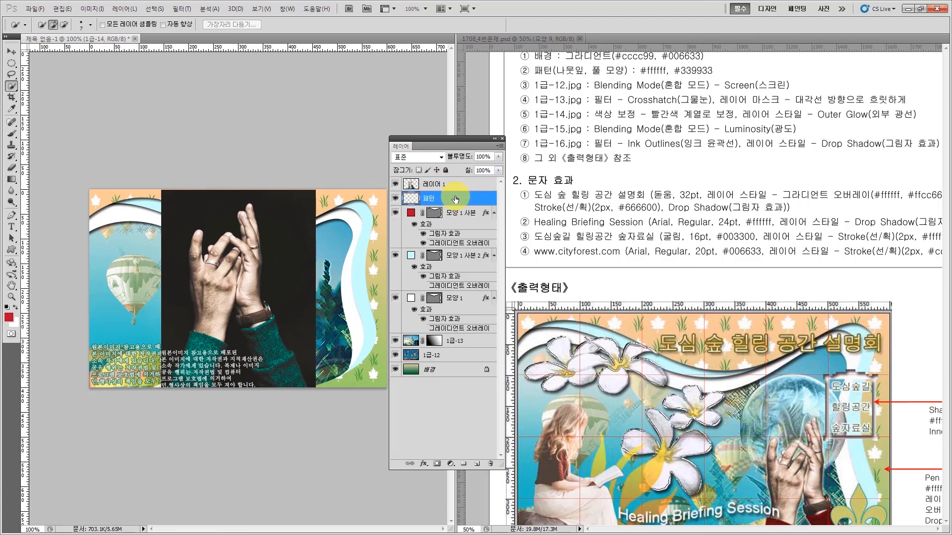
# Rename the cut-out hands layer as 14
pyautogui.doubleClick(436, 185)
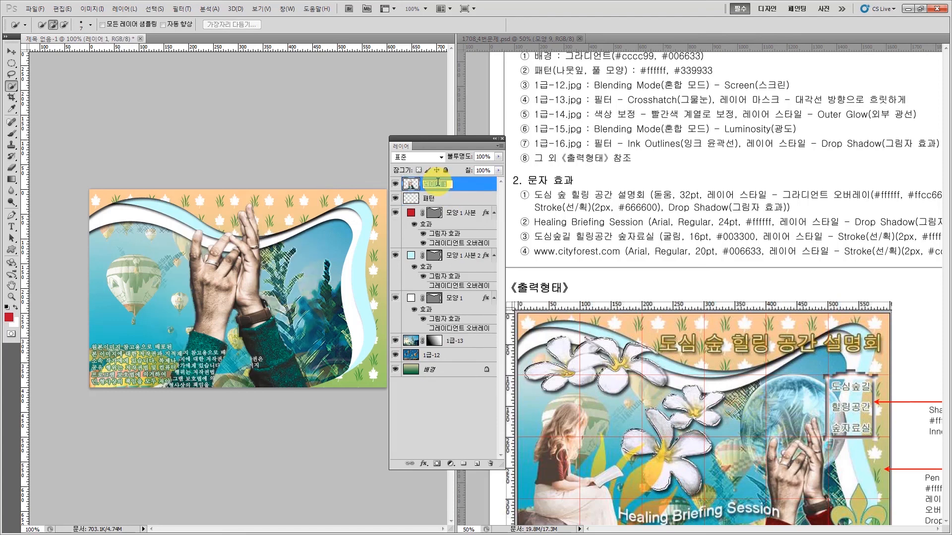
pyautogui.write('14')
pyautogui.press('Return')
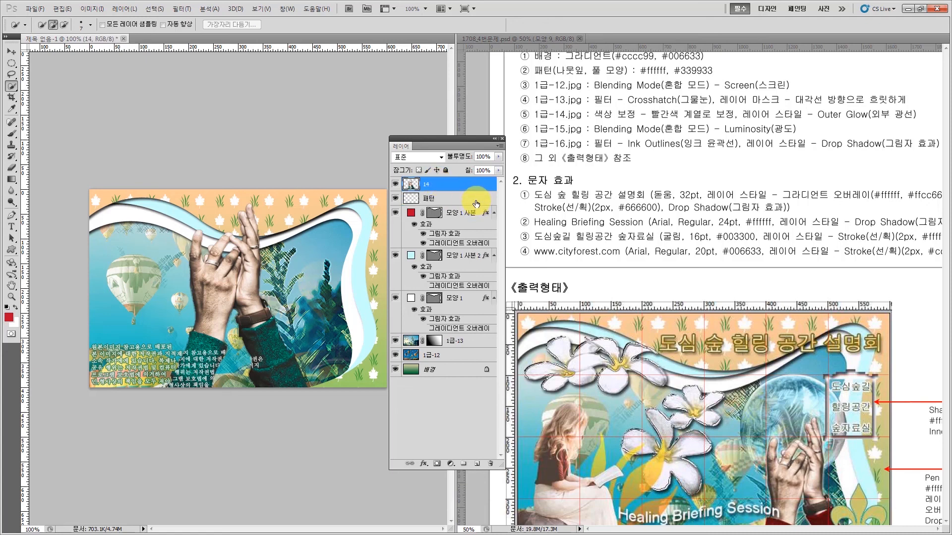
# Shrink the hands on layer 14 and place them at the image's lower right, centred at about X 465, Y 283 px
pyautogui.moveTo(439, 139); pyautogui.dragTo(442, 192)
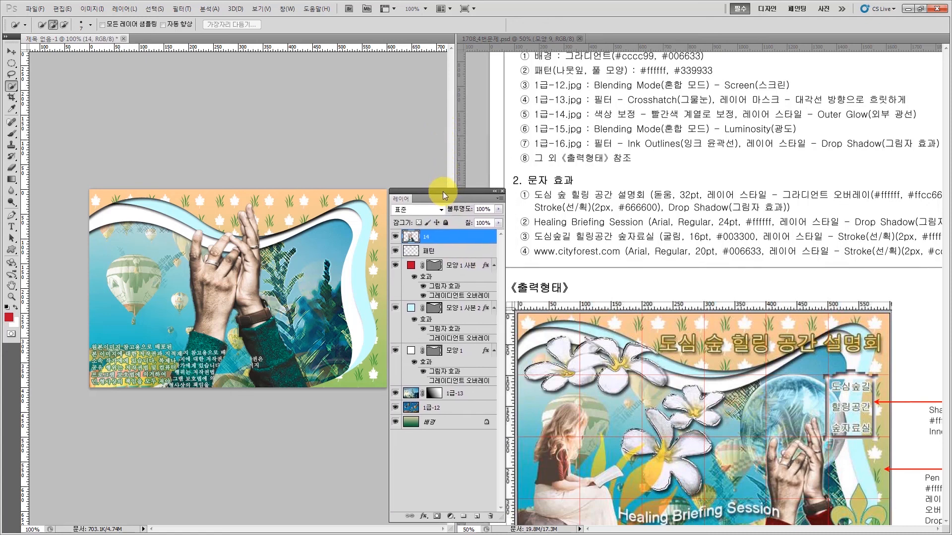
pyautogui.hotkey('ctrl', "'")
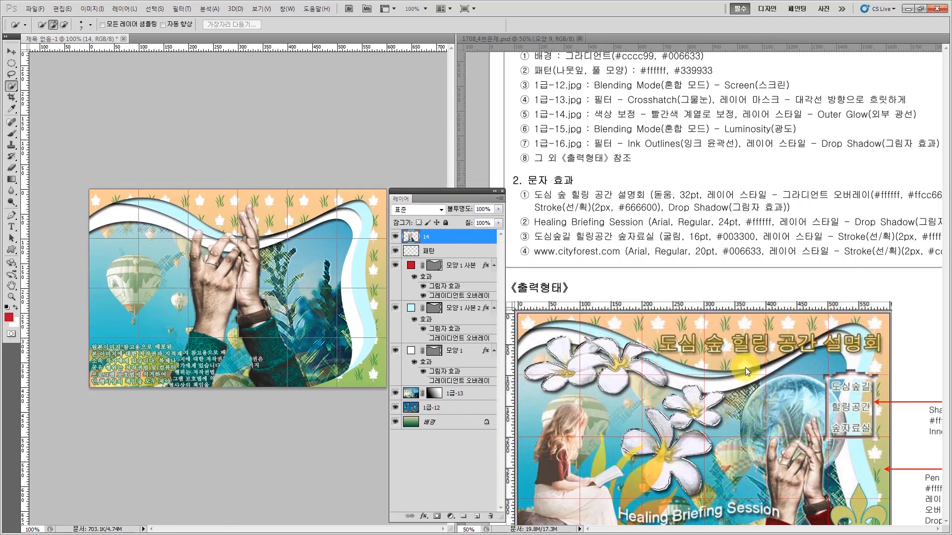
pyautogui.click(11, 288)
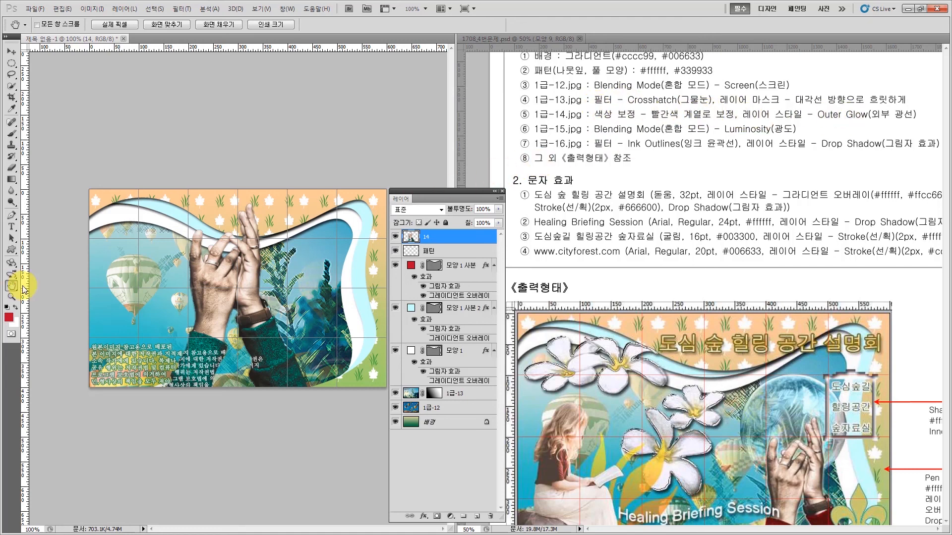
pyautogui.click(12, 298)
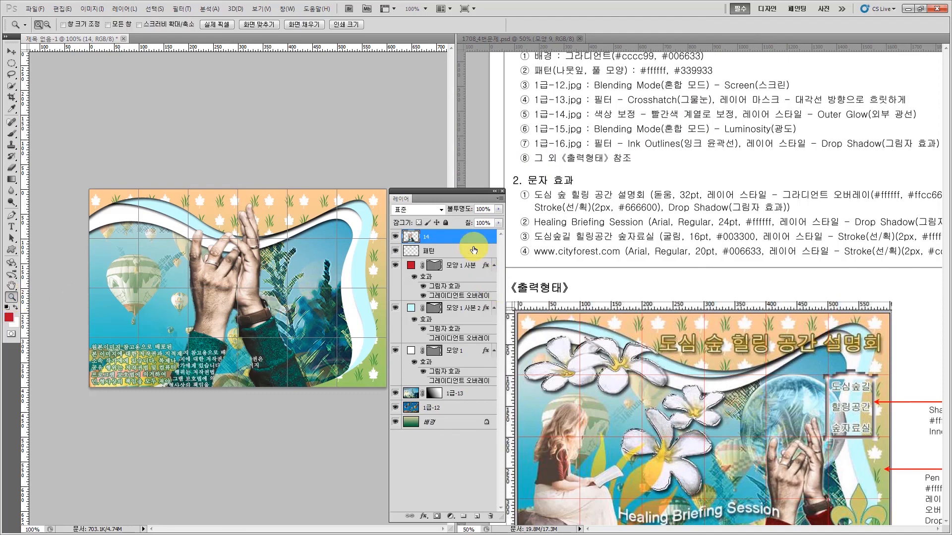
pyautogui.moveTo(457, 195); pyautogui.dragTo(347, 400)
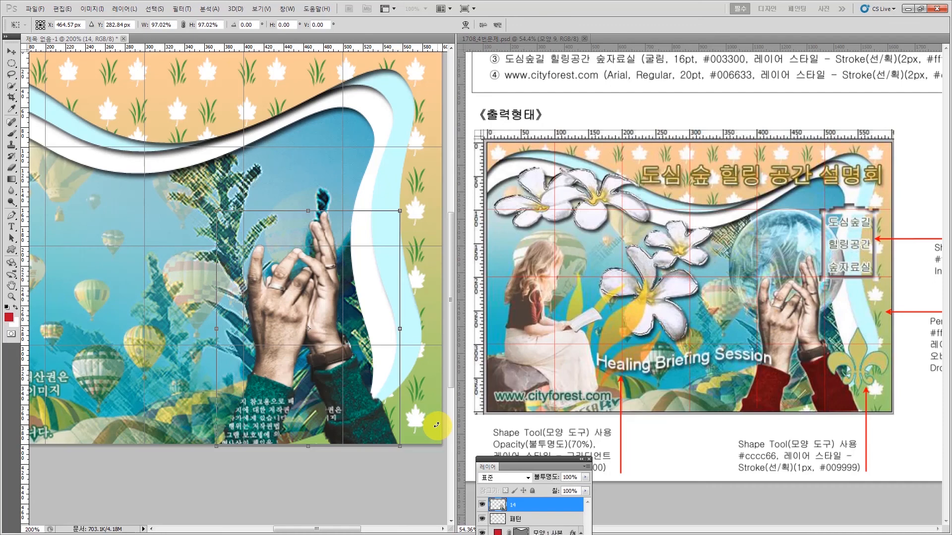
pyautogui.press('Return')
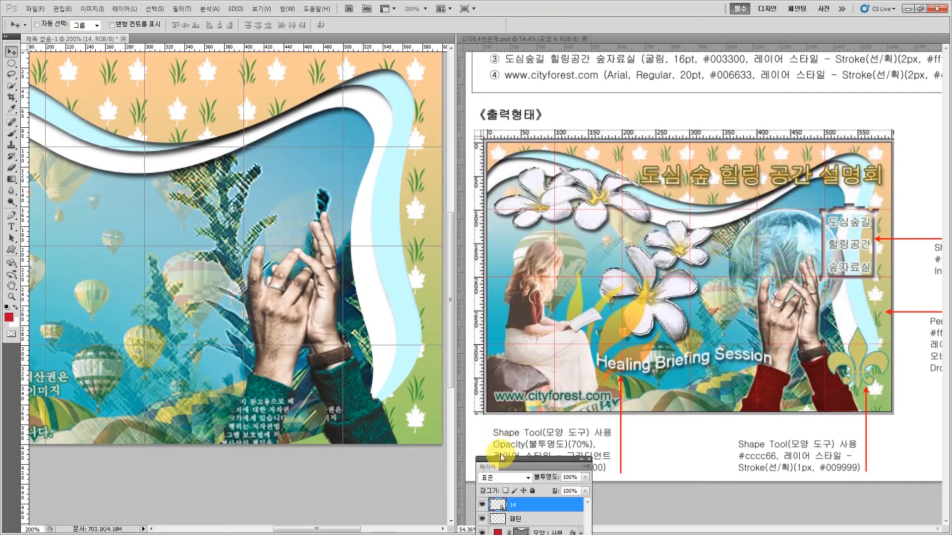
# Examine the requirements for 1급-14.jpg and how the hands and sleeves look in the sample output
pyautogui.moveTo(502, 457); pyautogui.dragTo(431, 182)
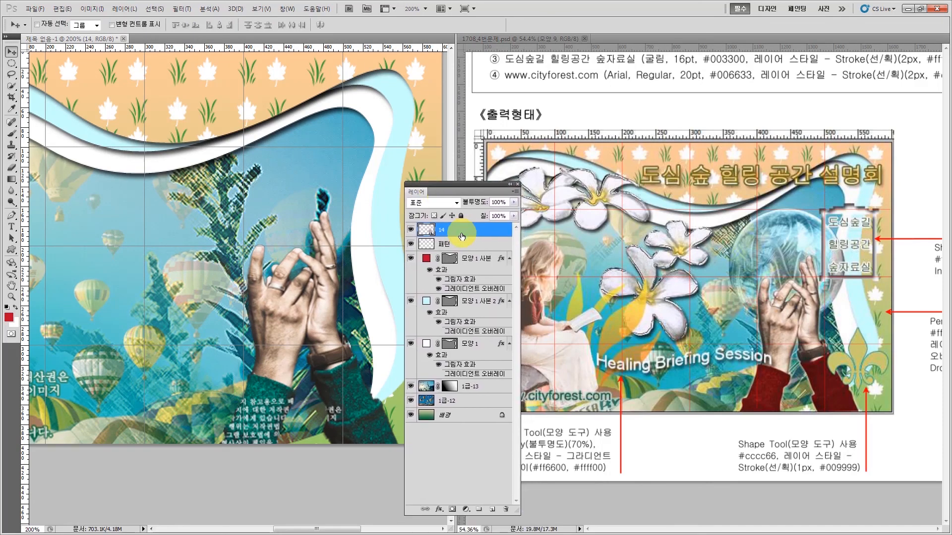
pyautogui.click(686, 101)
pyautogui.scroll(3, 684, 109)
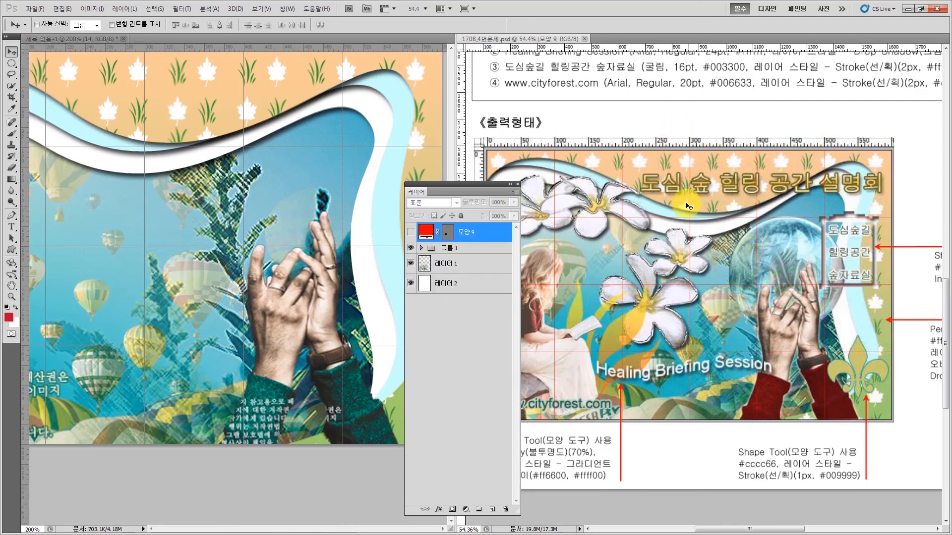
pyautogui.scroll(4, 682, 199)
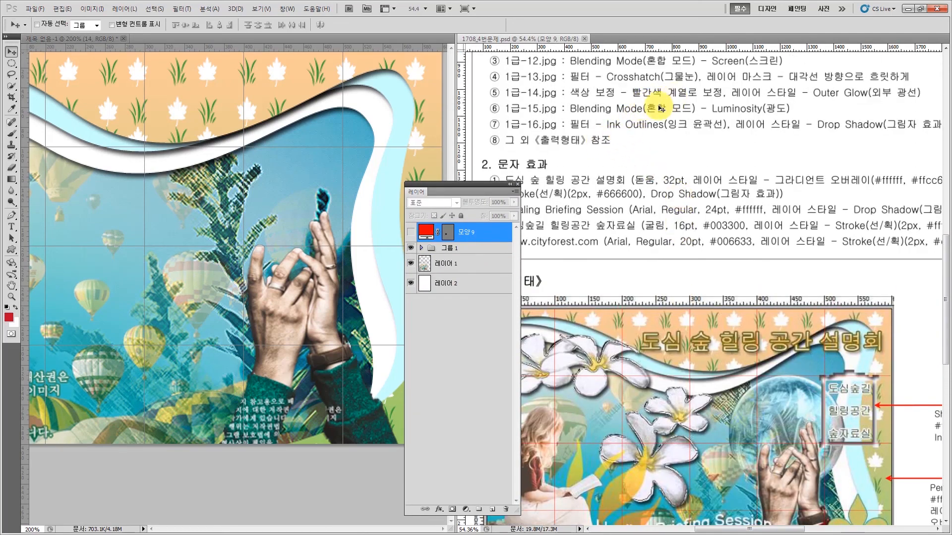
pyautogui.moveTo(452, 196); pyautogui.dragTo(358, 470)
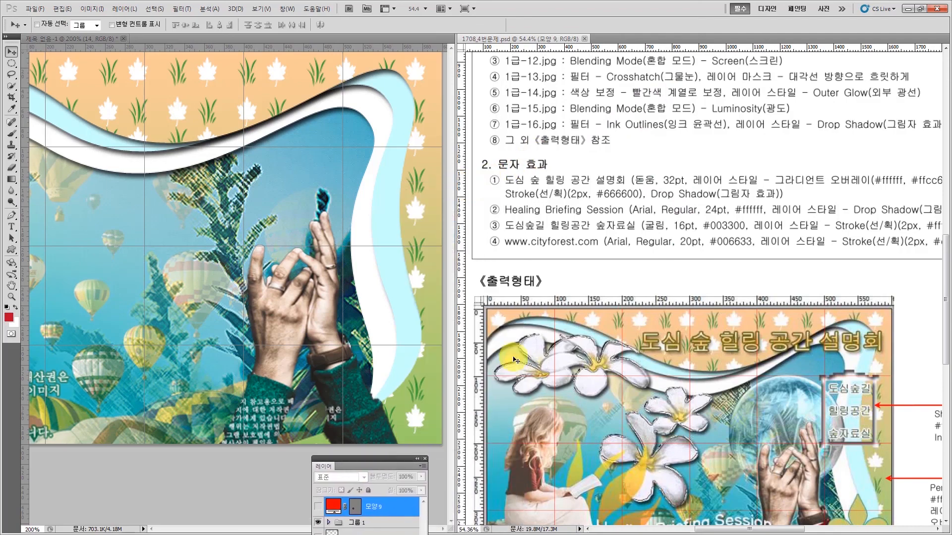
pyautogui.click(426, 283)
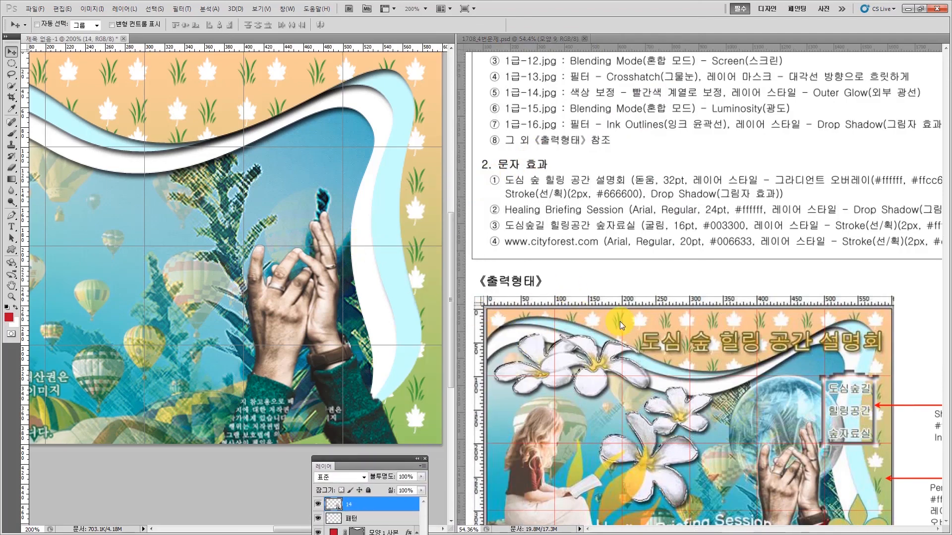
pyautogui.scroll(-1, 619, 322)
pyautogui.scroll(2, 616, 310)
pyautogui.click(612, 290)
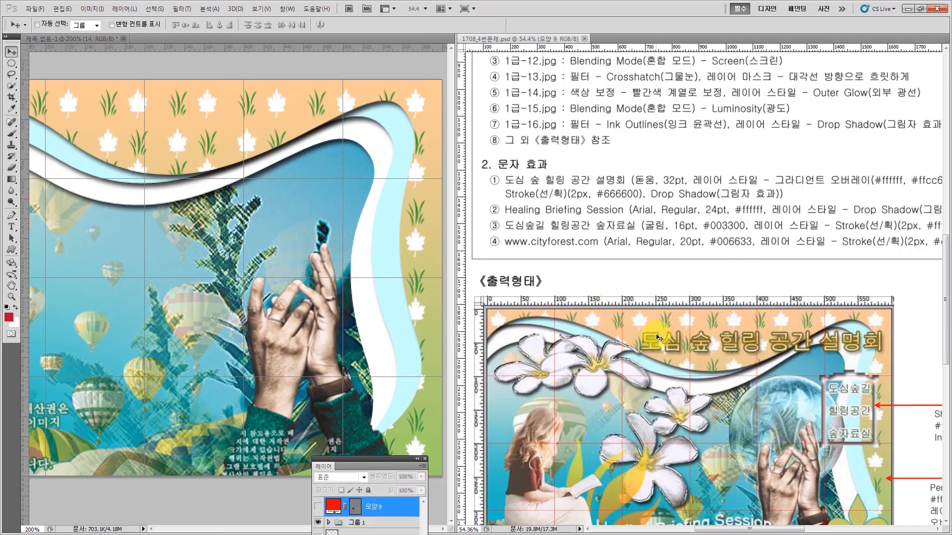
pyautogui.scroll(-5, 639, 307)
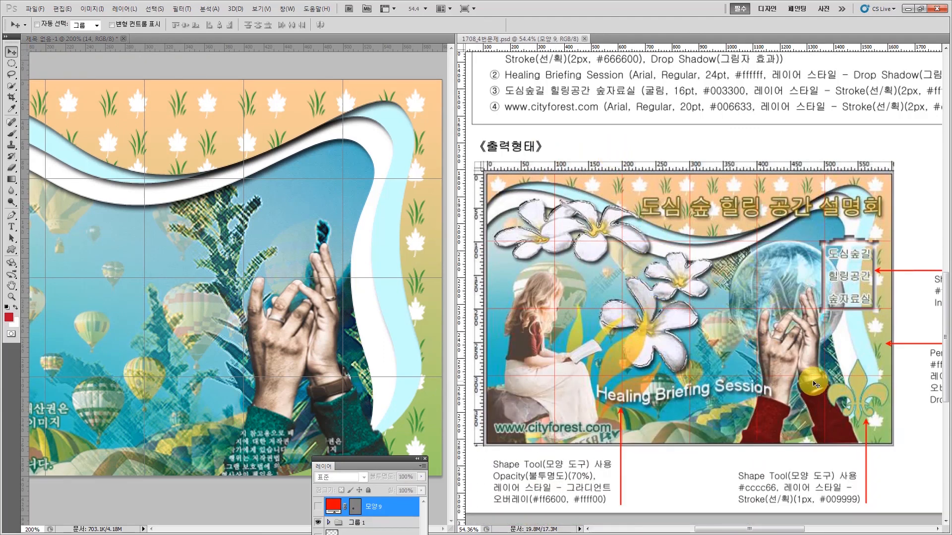
# Load layer 14's outline as a selection and subtract the bare hands with the Lasso tool, leaving only the sleeves selected
pyautogui.moveTo(347, 461); pyautogui.dragTo(465, 187)
pyautogui.click(379, 246)
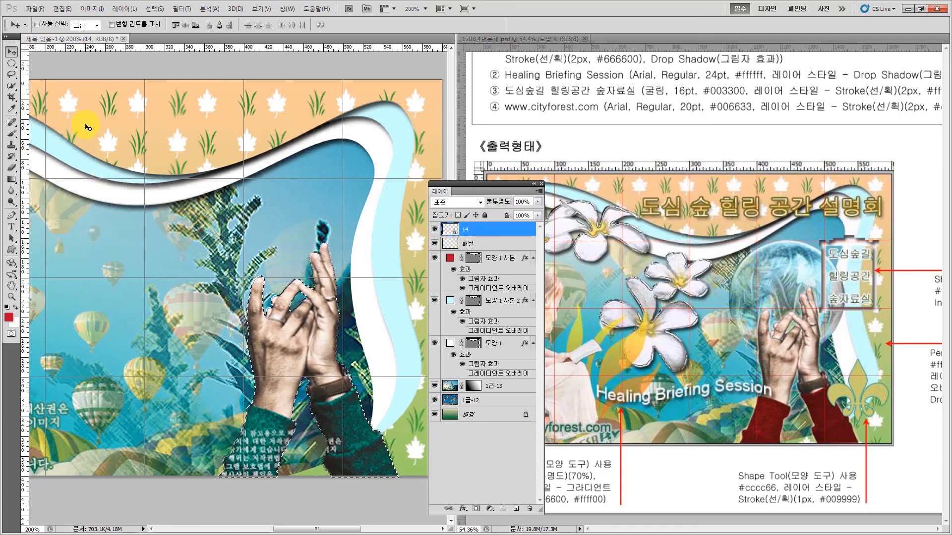
pyautogui.click(11, 74)
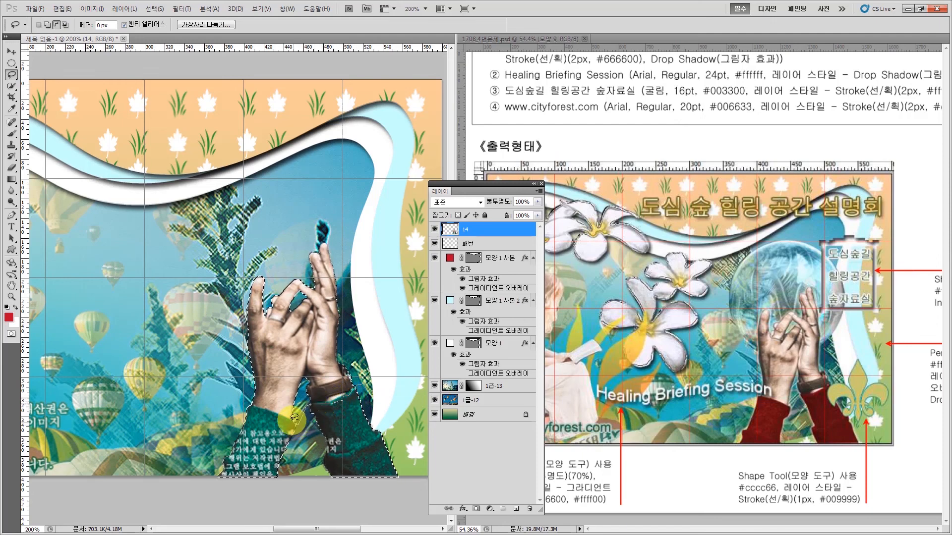
pyautogui.moveTo(256, 404)
pyautogui.mouseDown()
pyautogui.moveTo(166, 299)
pyautogui.moveTo(186, 212)
pyautogui.moveTo(336, 196)
pyautogui.moveTo(381, 236)
pyautogui.moveTo(394, 312)
pyautogui.moveTo(358, 384)
pyautogui.mouseUp()
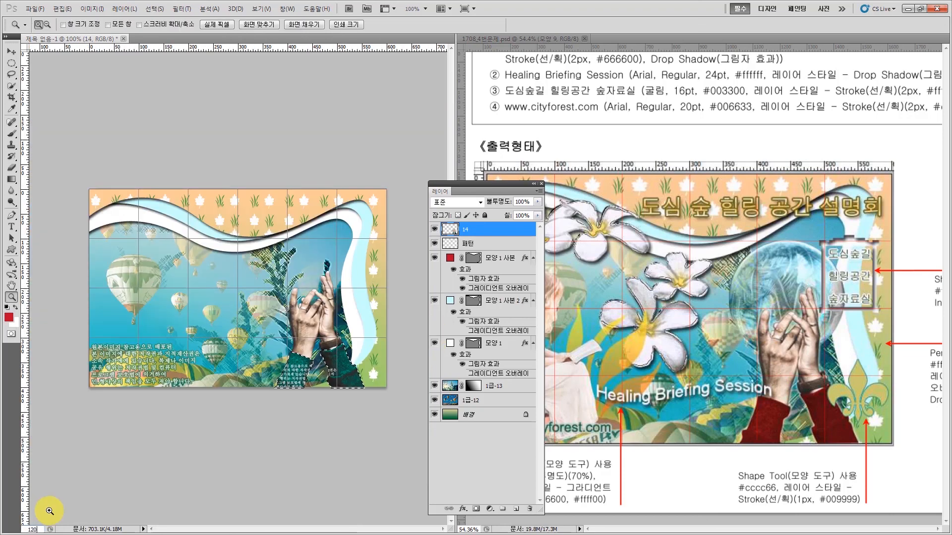
pyautogui.press('Return')
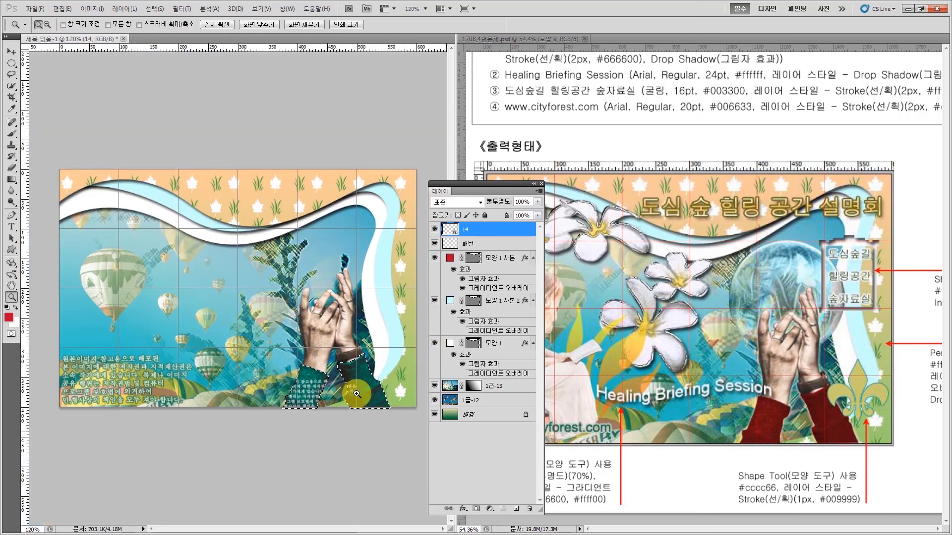
# Add a Hue/Saturation adjustment layer for the selected sleeves and colorize them red with hue 0 and saturation 51
pyautogui.moveTo(445, 181); pyautogui.dragTo(435, 109)
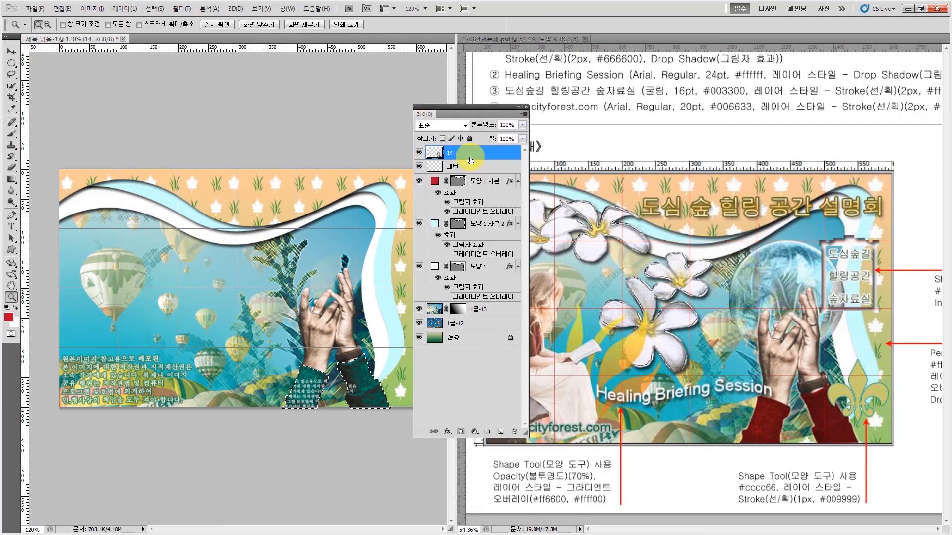
pyautogui.click(475, 434)
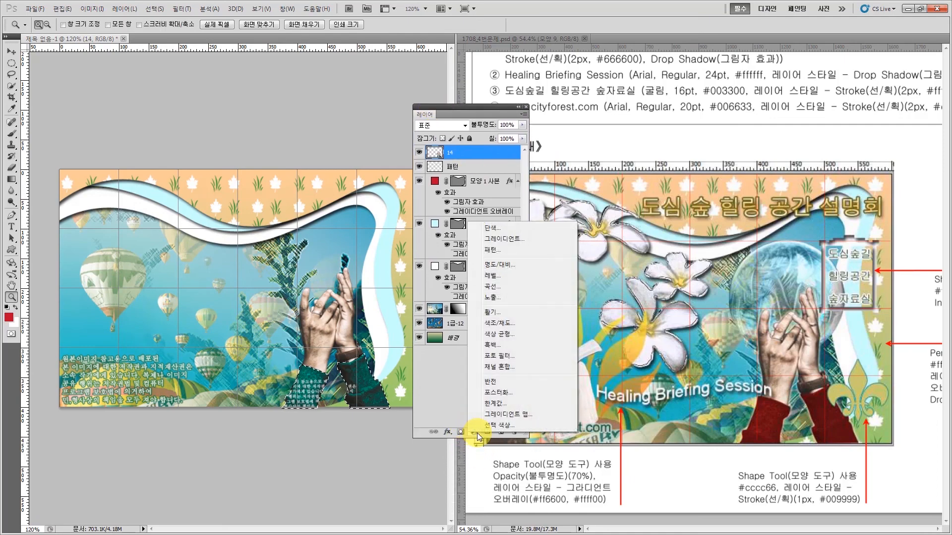
pyautogui.click(504, 324)
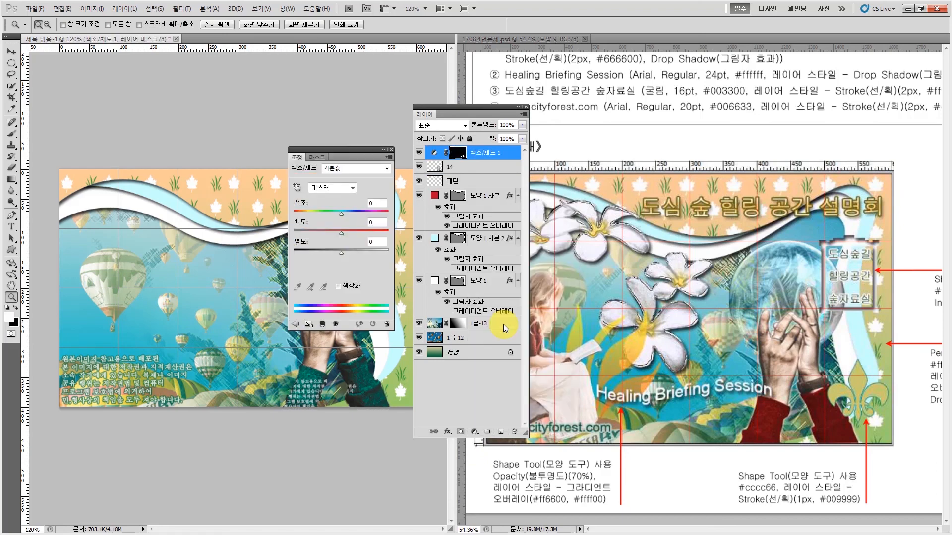
pyautogui.click(350, 288)
pyautogui.moveTo(338, 150); pyautogui.dragTo(293, 87)
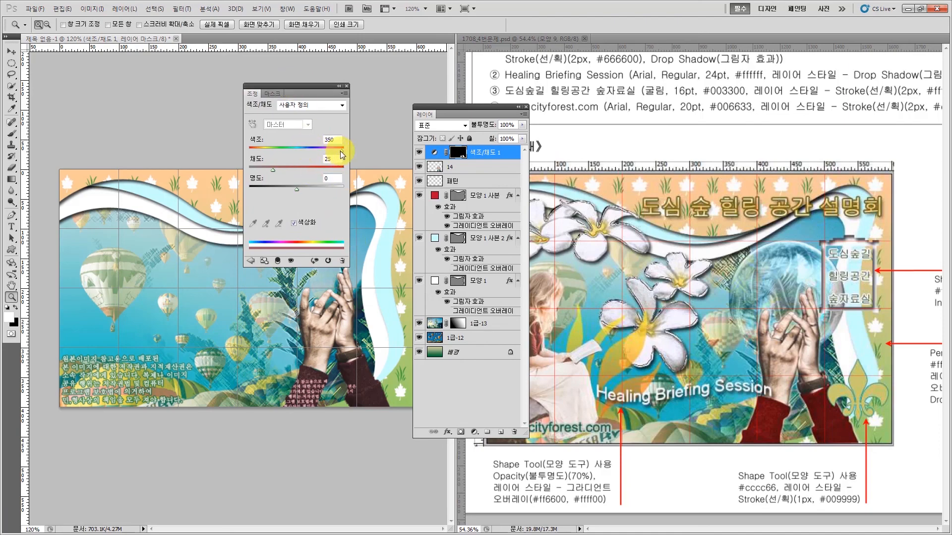
pyautogui.moveTo(341, 149); pyautogui.dragTo(234, 148)
pyautogui.moveTo(277, 170); pyautogui.dragTo(289, 168)
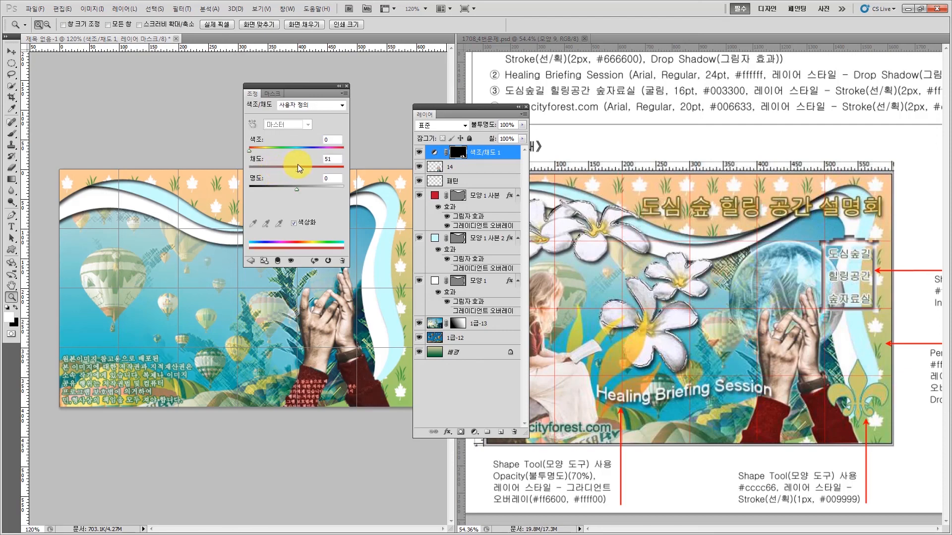
pyautogui.moveTo(299, 188); pyautogui.dragTo(298, 187)
pyautogui.click(342, 92)
pyautogui.click(345, 86)
# Check the image-effect list in the question sheet for the layer style required on 1급-14.jpg
pyautogui.moveTo(439, 112); pyautogui.dragTo(394, 218)
pyautogui.click(555, 140)
pyautogui.scroll(3, 552, 134)
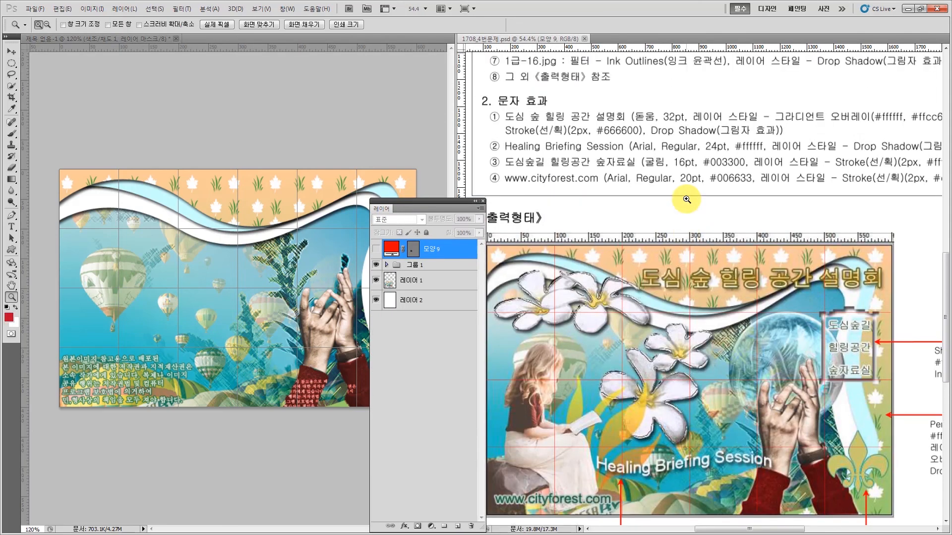
pyautogui.scroll(4, 687, 199)
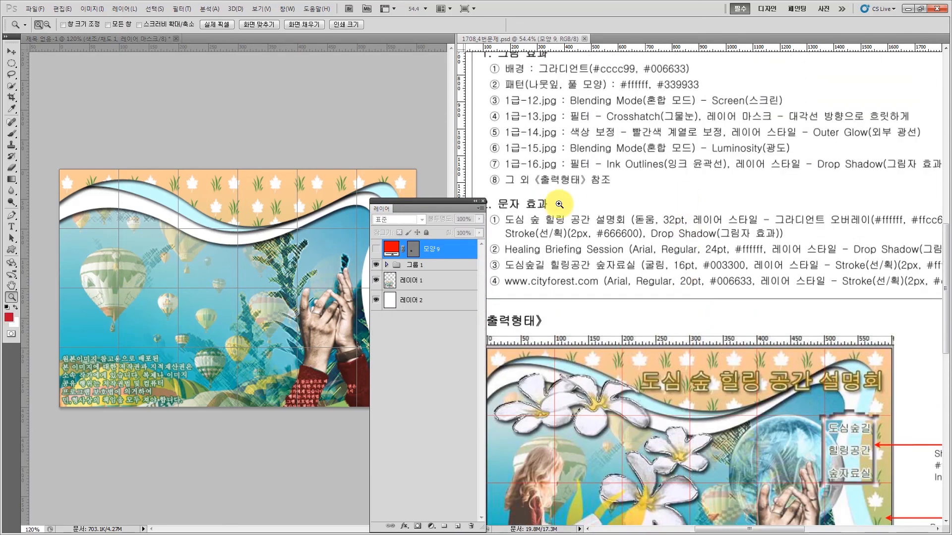
# Add an Outer Glow layer style with its default settings to the hands on layer 14
pyautogui.click(302, 114)
pyautogui.moveTo(437, 201); pyautogui.dragTo(474, 118)
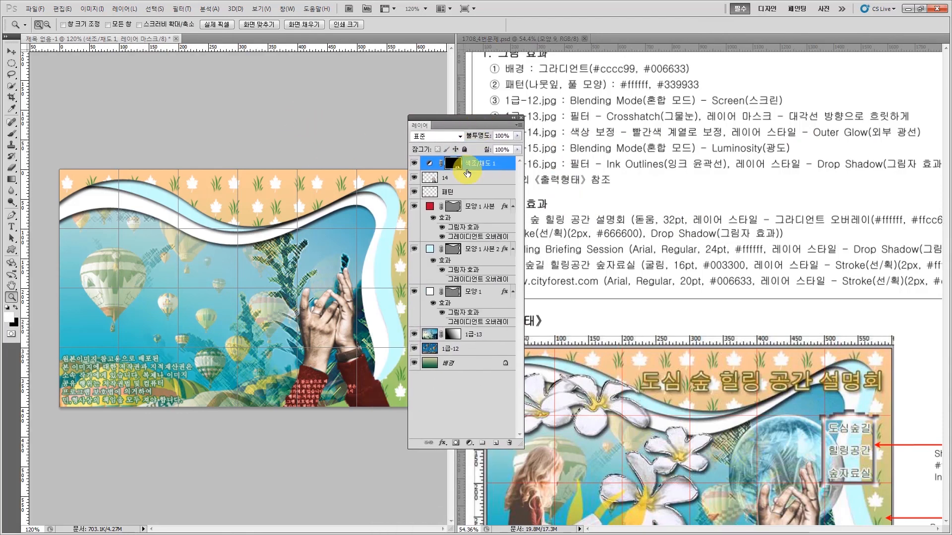
pyautogui.click(466, 178)
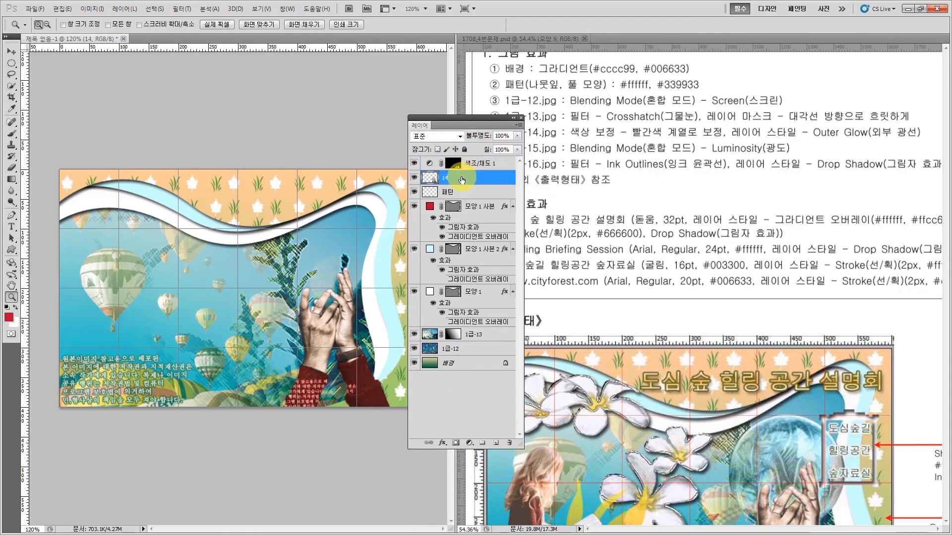
pyautogui.click(442, 443)
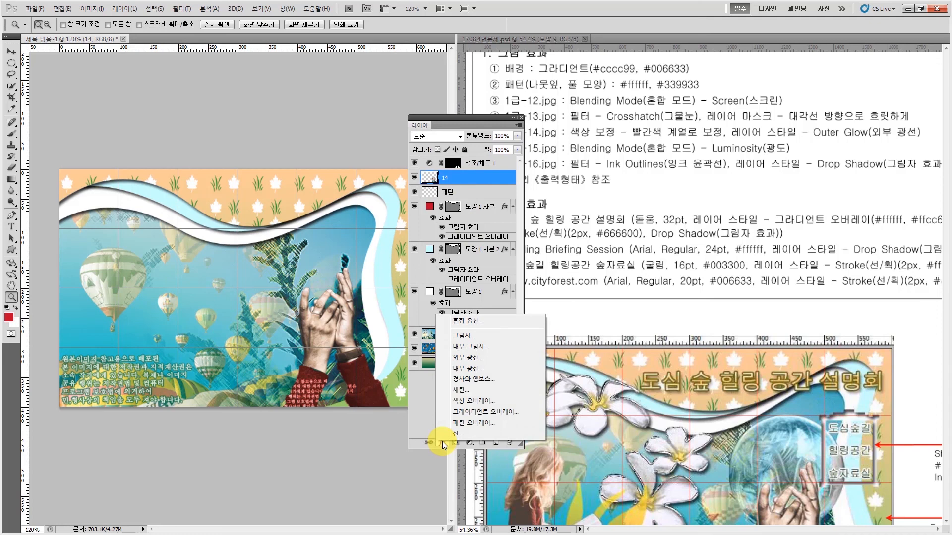
pyautogui.click(481, 361)
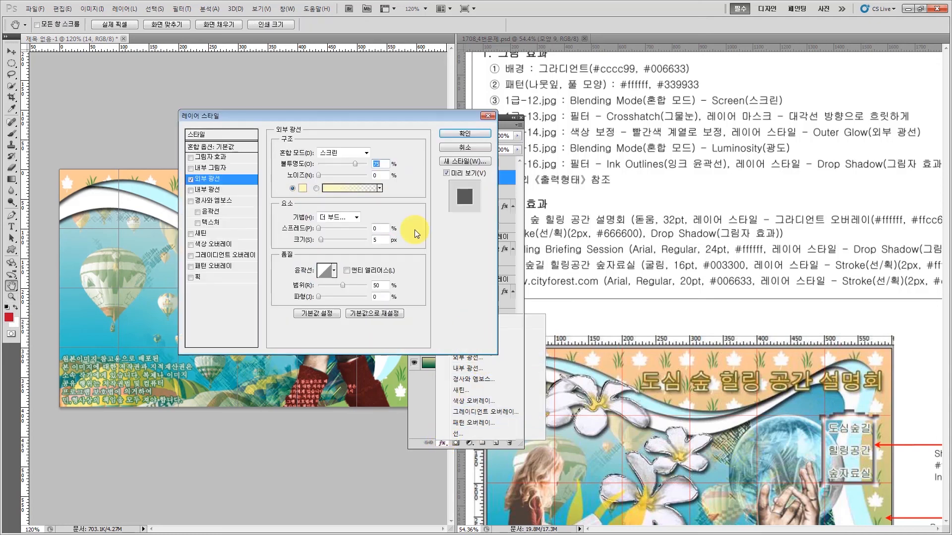
pyautogui.click(469, 135)
pyautogui.moveTo(455, 118); pyautogui.dragTo(462, 315)
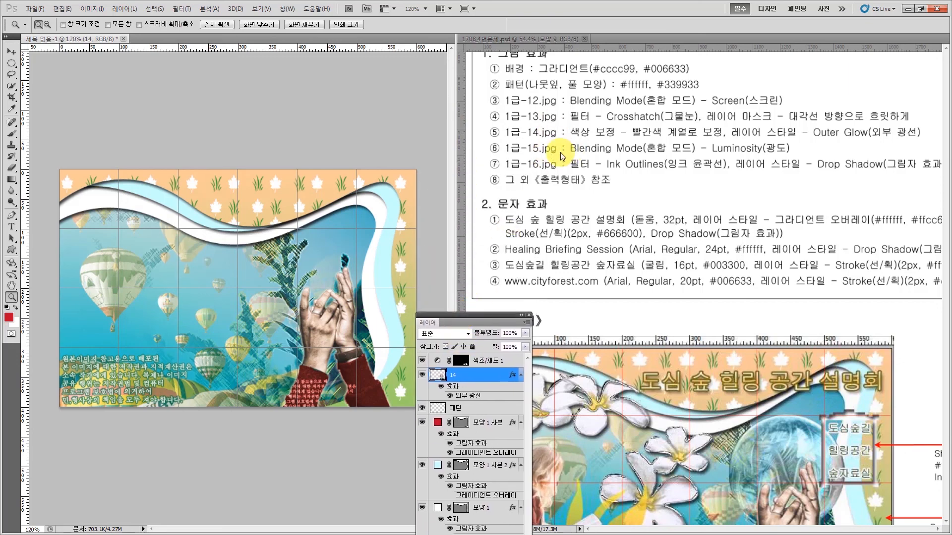
# Bring up the 소스파일 folder containing the source photos
pyautogui.hotkey('ctrl', '+')
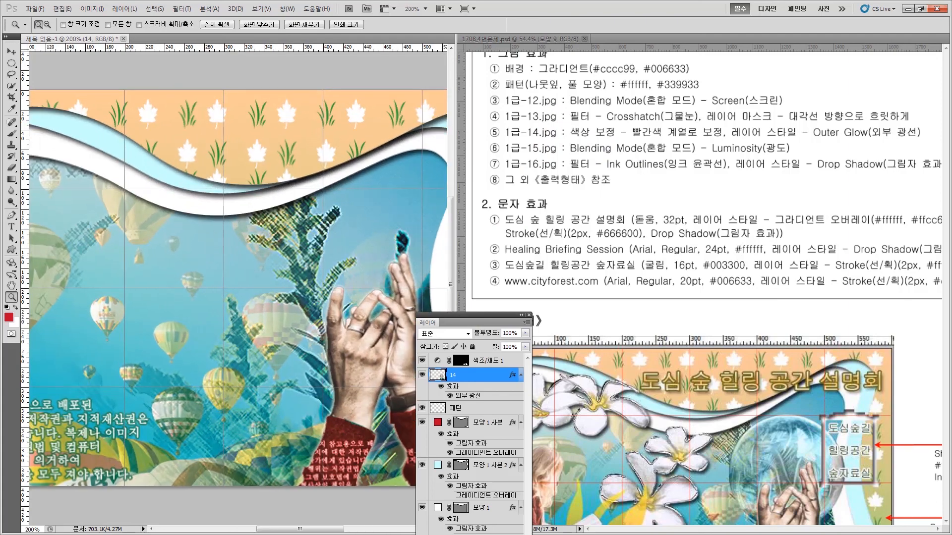
pyautogui.hotkey('ctrl', 'o')
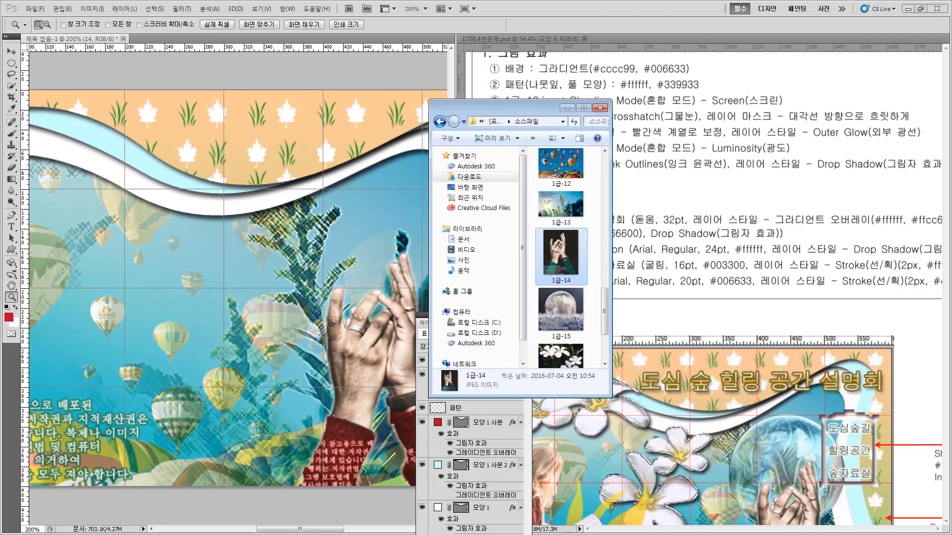
# Place the 1급-15 image in the poster document and move its layer above the 색조/채도 1 adjustment layer
pyautogui.click(566, 301)
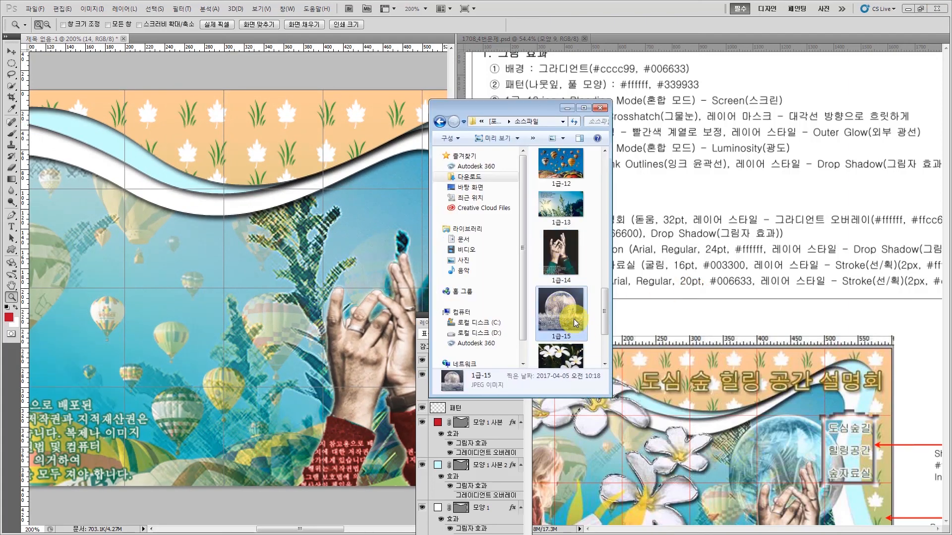
pyautogui.moveTo(568, 307); pyautogui.dragTo(198, 276)
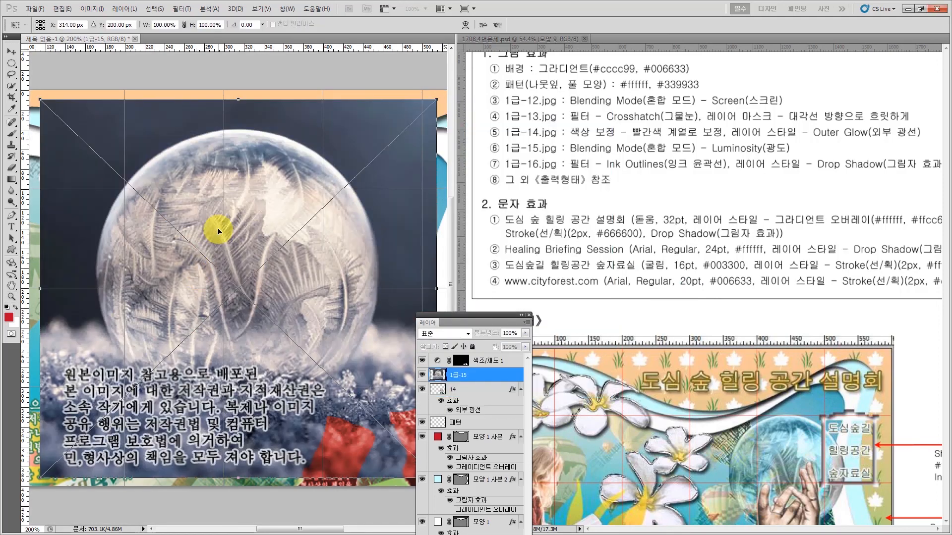
pyautogui.press('Return')
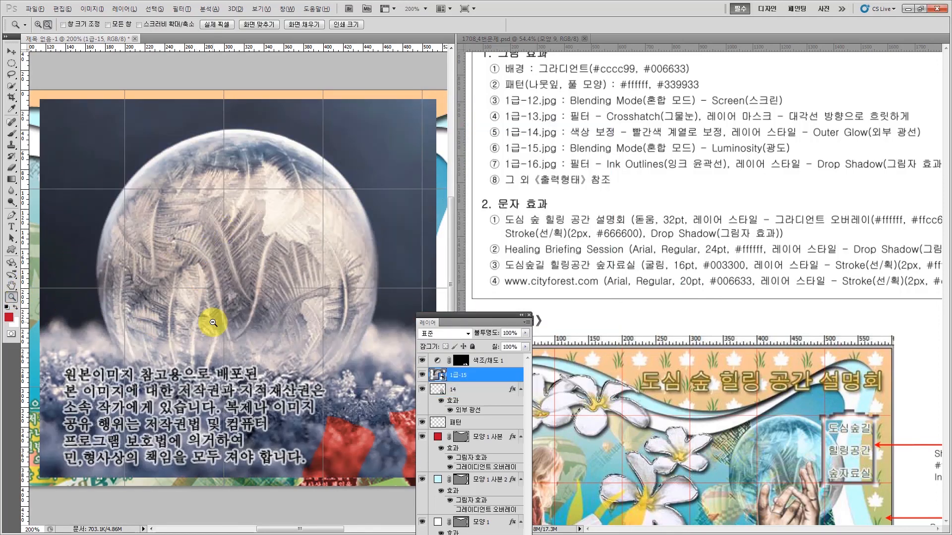
pyautogui.keyDown('alt'); pyautogui.click(267, 362); pyautogui.keyUp('alt')
pyautogui.moveTo(472, 316); pyautogui.dragTo(442, 121)
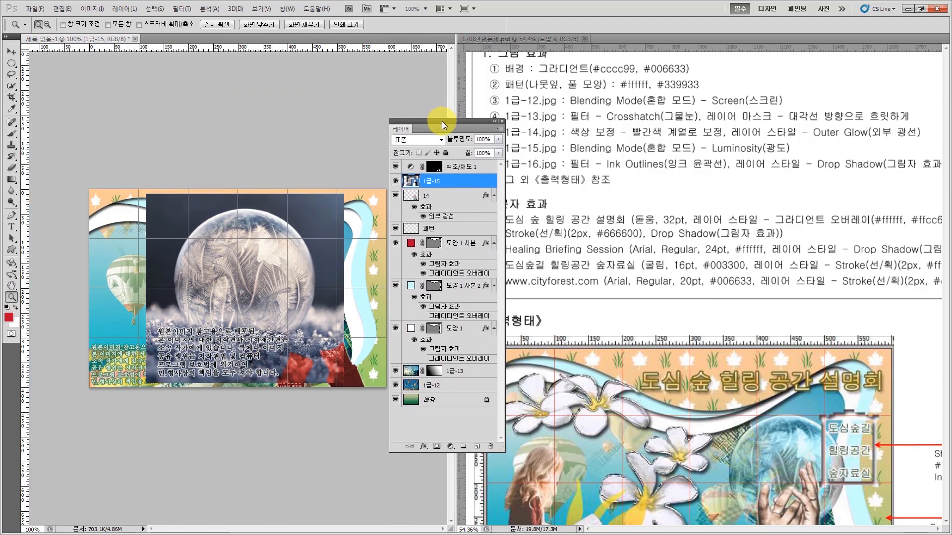
pyautogui.moveTo(452, 185); pyautogui.dragTo(450, 158)
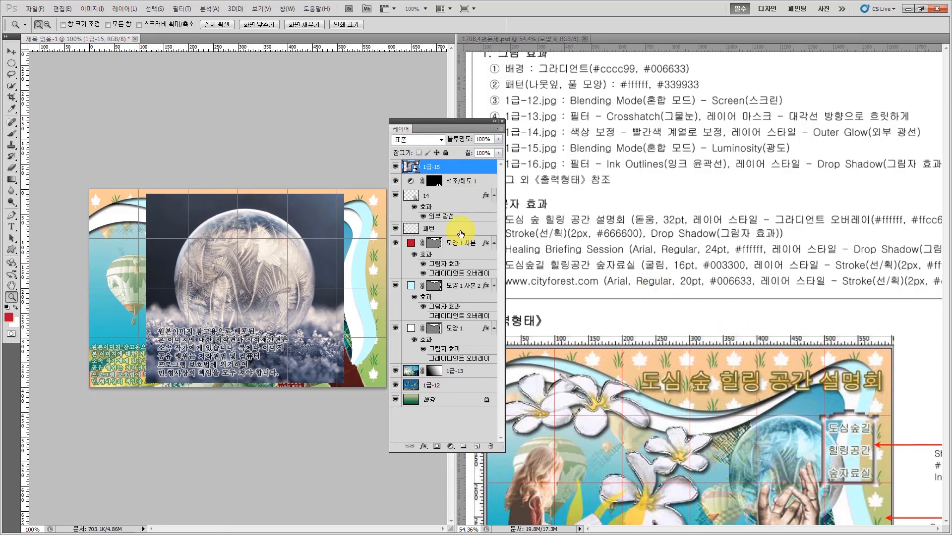
# Add a horizontal guide at the top edge of the glass sphere and a vertical guide at its left edge
pyautogui.moveTo(439, 125); pyautogui.dragTo(245, 436)
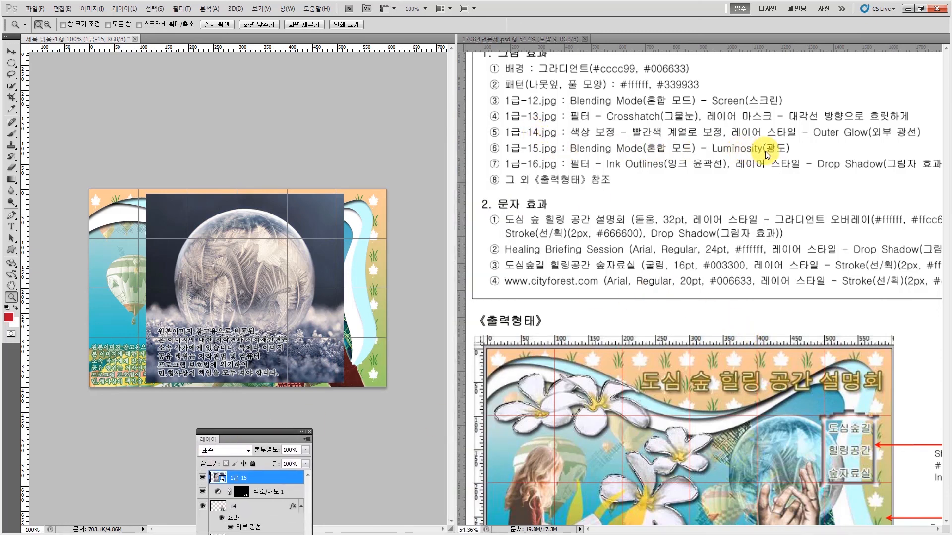
pyautogui.click(695, 322)
pyautogui.scroll(-5, 714, 325)
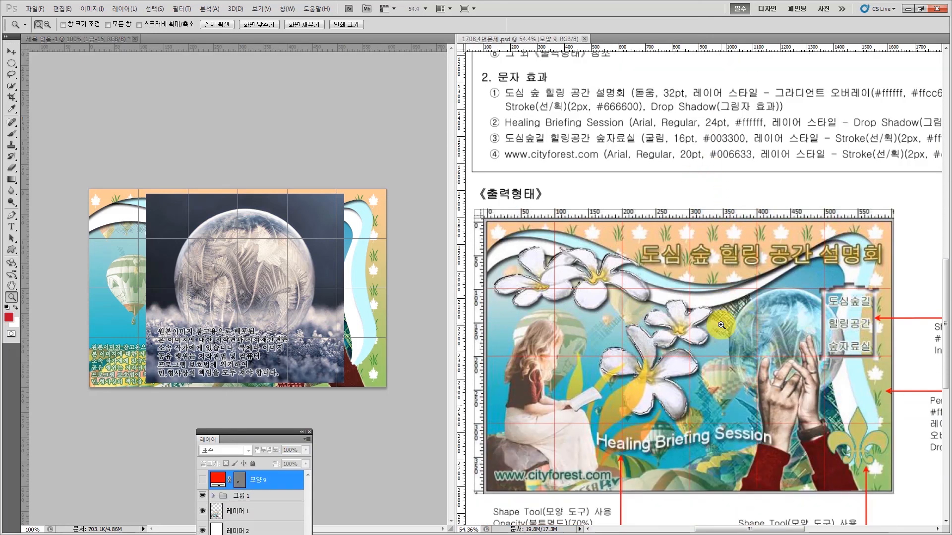
pyautogui.scroll(-1, 721, 325)
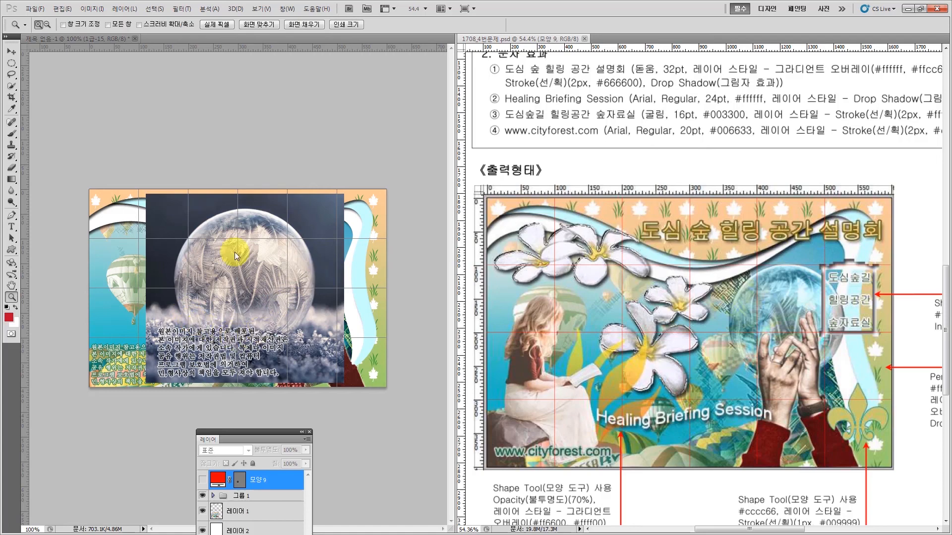
pyautogui.click(243, 294)
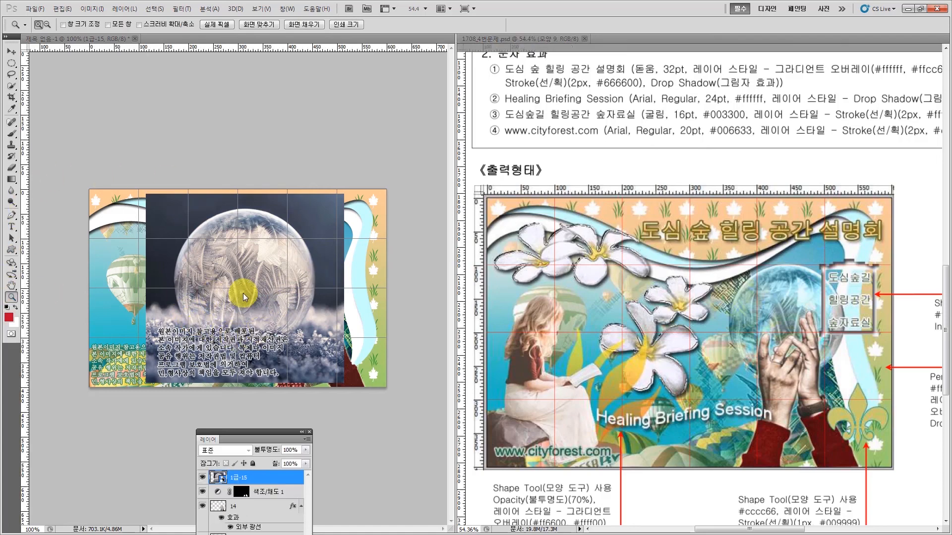
pyautogui.click(234, 272)
pyautogui.click(11, 51)
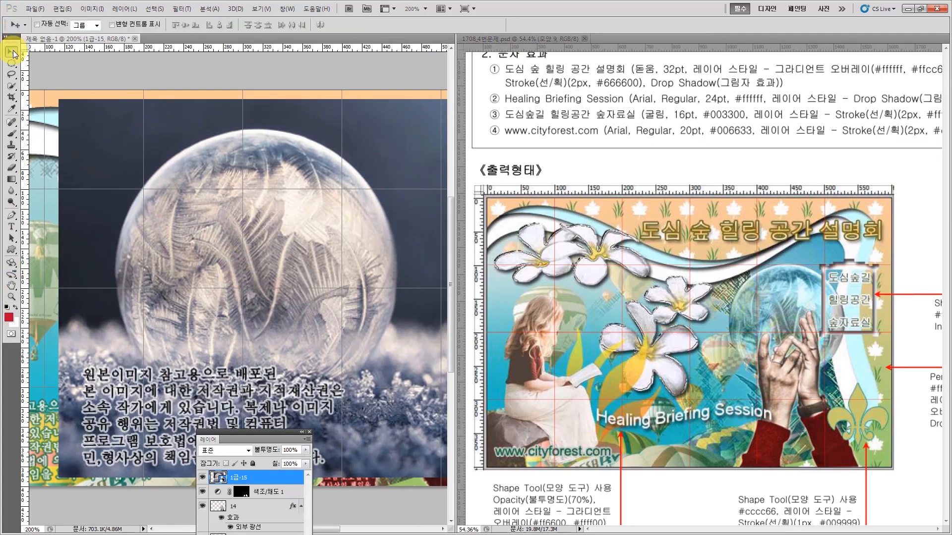
pyautogui.moveTo(176, 49); pyautogui.dragTo(280, 128)
pyautogui.moveTo(25, 134); pyautogui.dragTo(115, 205)
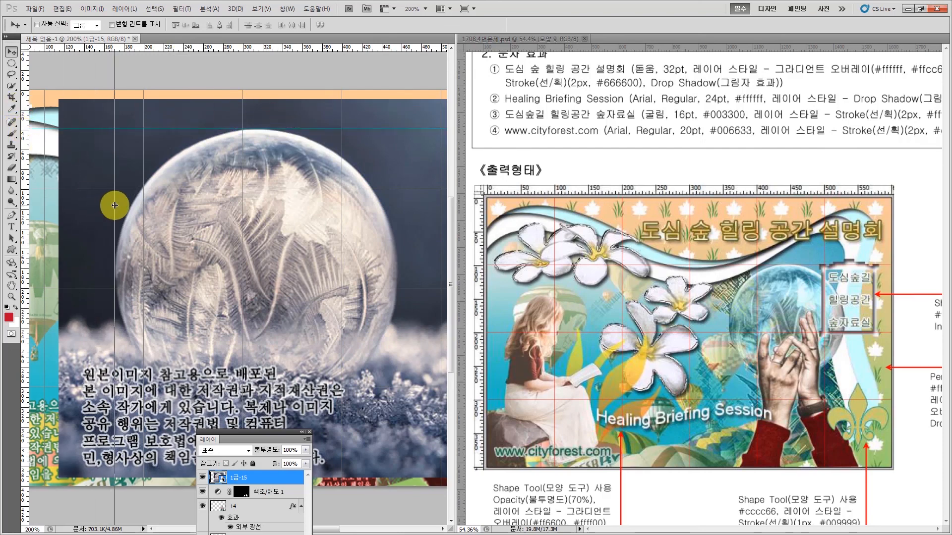
# Select the glass sphere with an elliptical selection from the guide intersection and copy it to a new layer
pyautogui.click(11, 63)
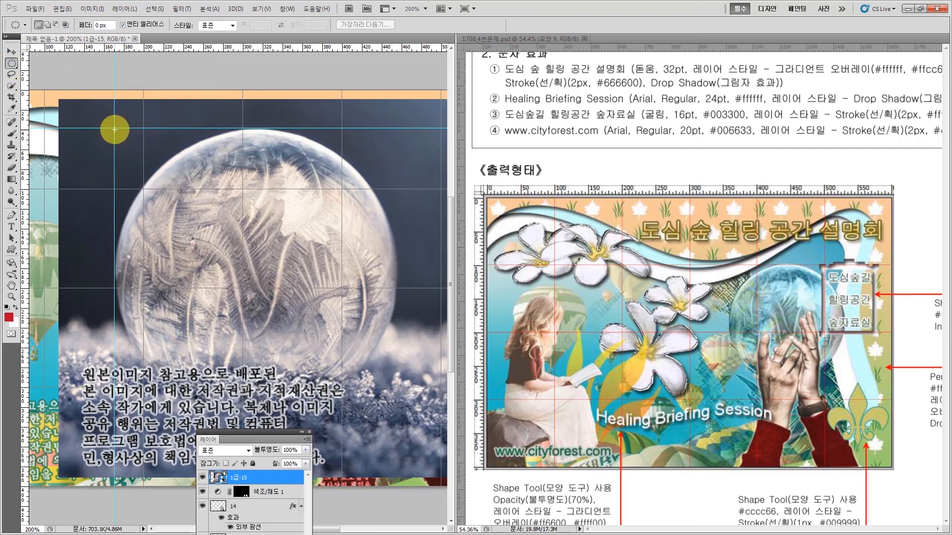
pyautogui.moveTo(114, 130); pyautogui.dragTo(363, 363)
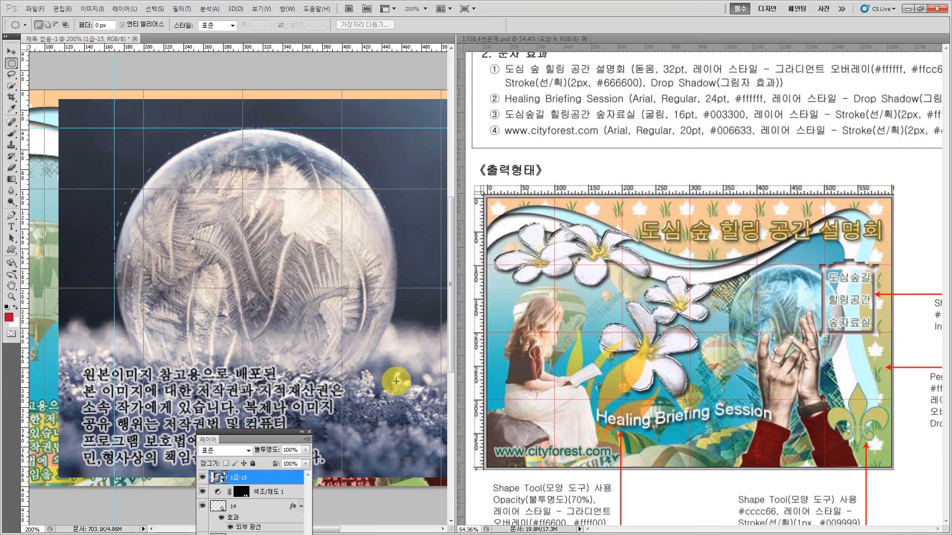
pyautogui.moveTo(396, 392); pyautogui.dragTo(399, 407)
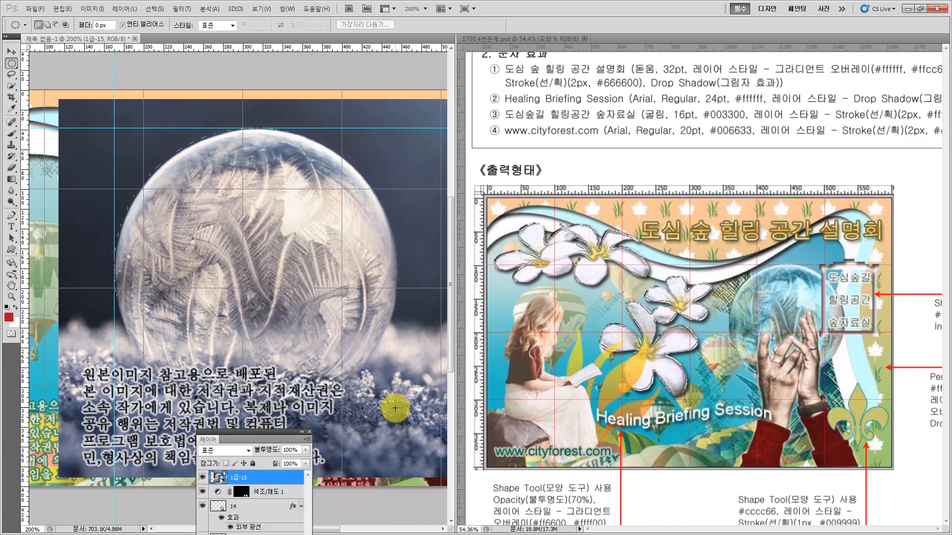
pyautogui.moveTo(395, 408); pyautogui.dragTo(395, 407)
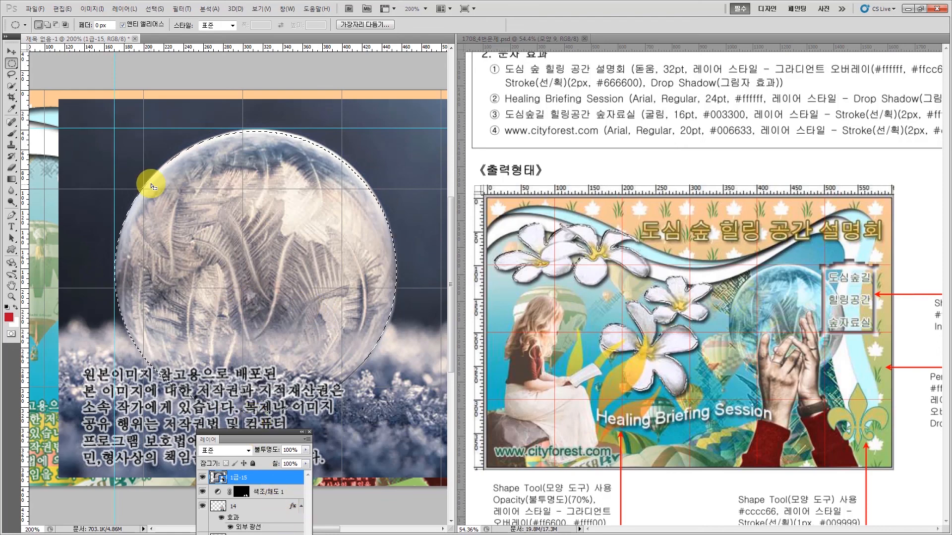
pyautogui.moveTo(273, 436); pyautogui.dragTo(451, 115)
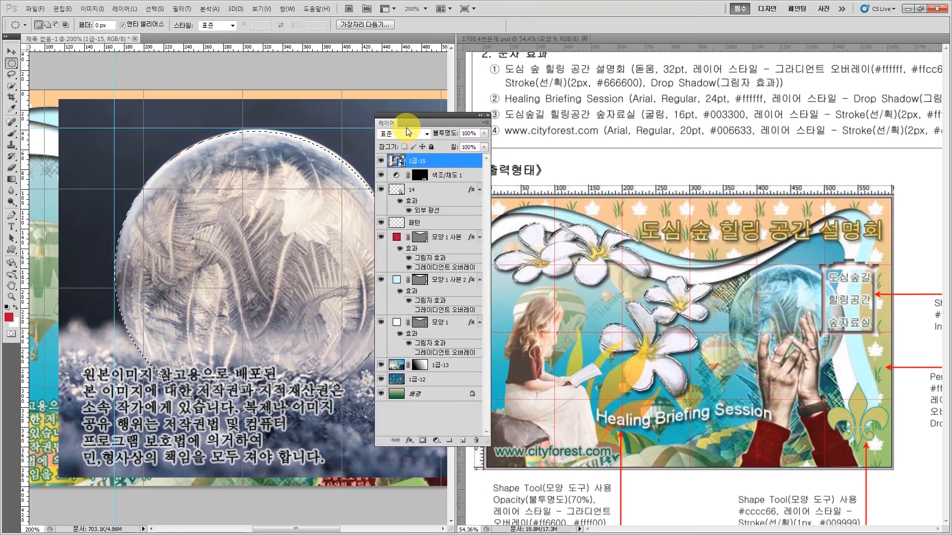
pyautogui.hotkey('ctrl', 'j')
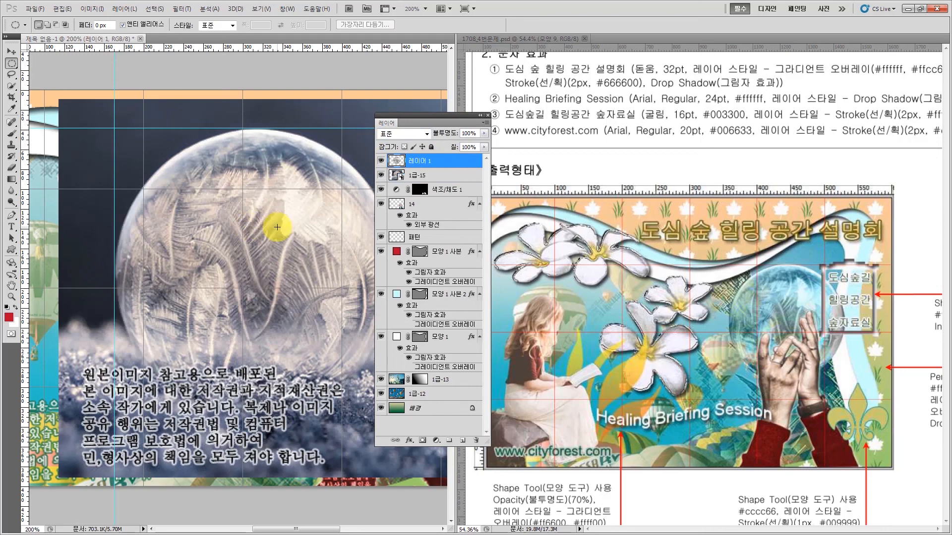
# Delete the original 1급-15 layer and rename the sphere's layer as 15
pyautogui.click(437, 176)
pyautogui.press('Delete')
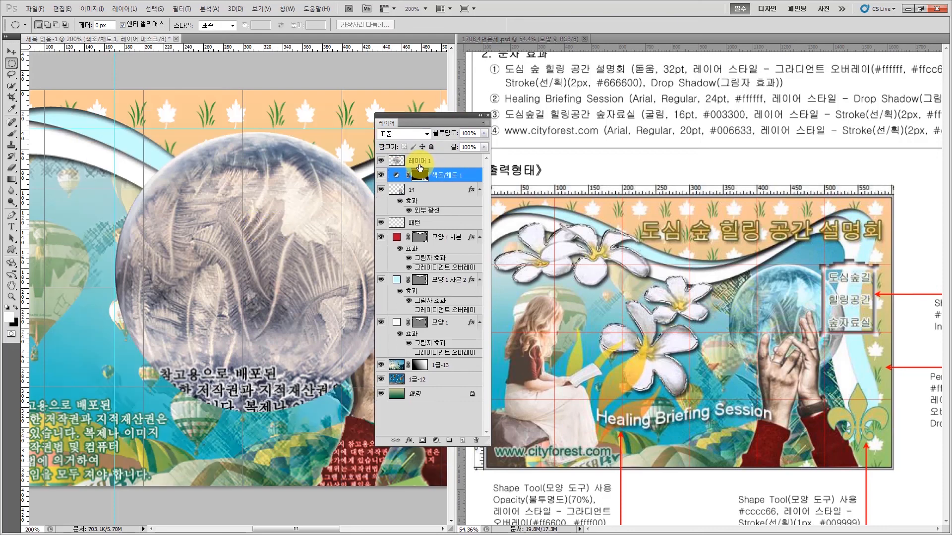
pyautogui.doubleClick(418, 162)
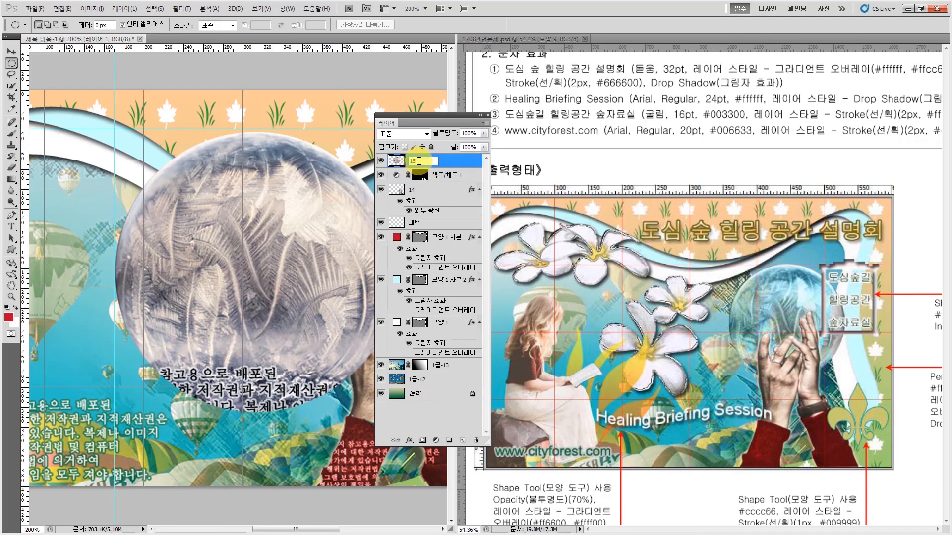
pyautogui.press('Return')
pyautogui.moveTo(413, 118); pyautogui.dragTo(283, 498)
# Scale the sphere proportionally to about 76% and position it over the raised hands
pyautogui.click(12, 287)
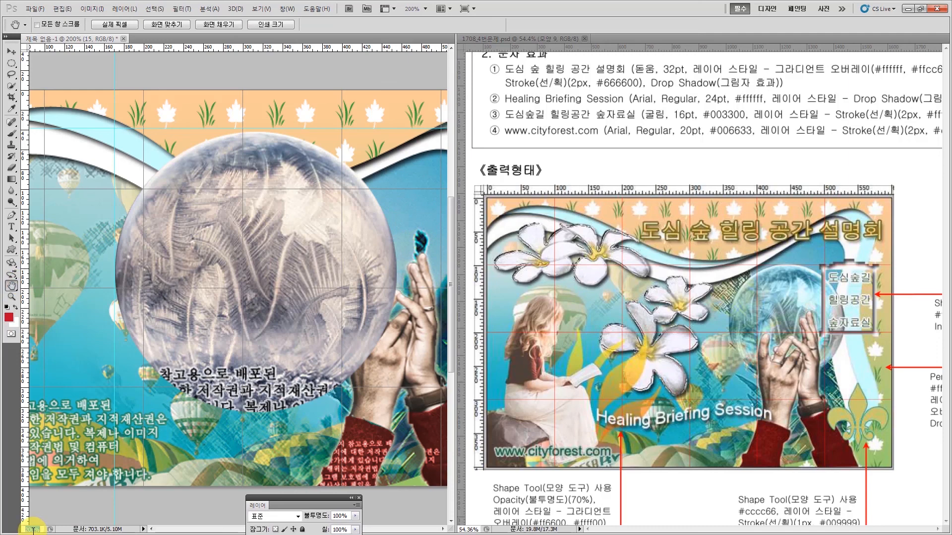
pyautogui.write('120')
pyautogui.press('Return')
pyautogui.press('v')
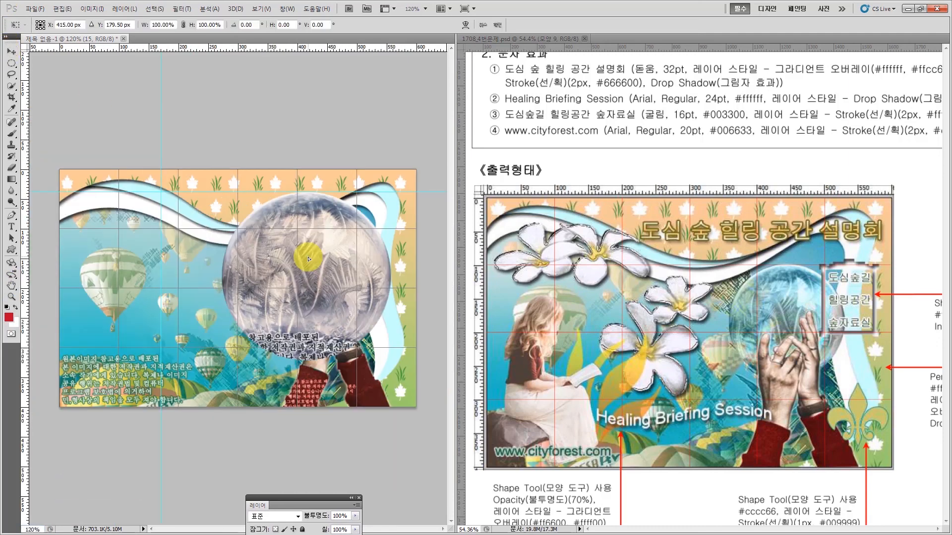
pyautogui.hotkey('ctrl', 't')
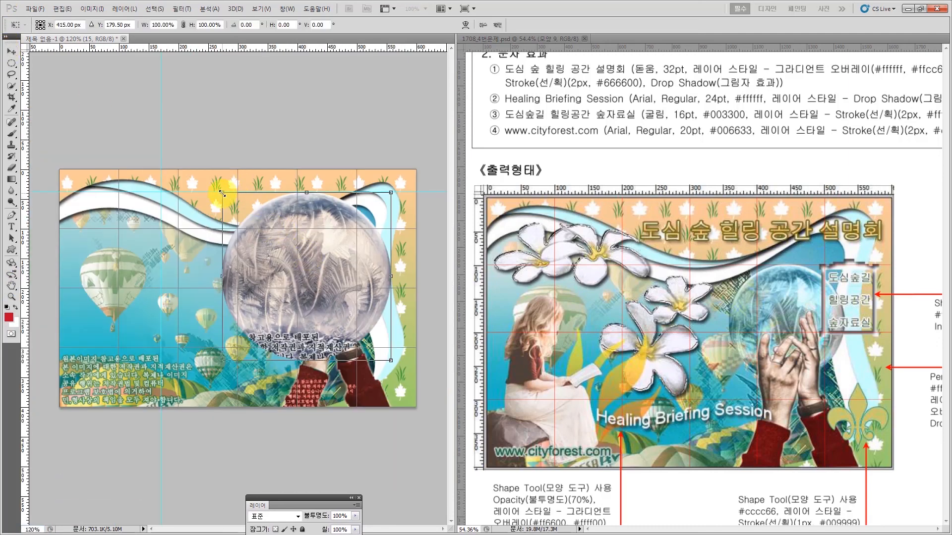
pyautogui.moveTo(222, 194); pyautogui.dragTo(263, 233)
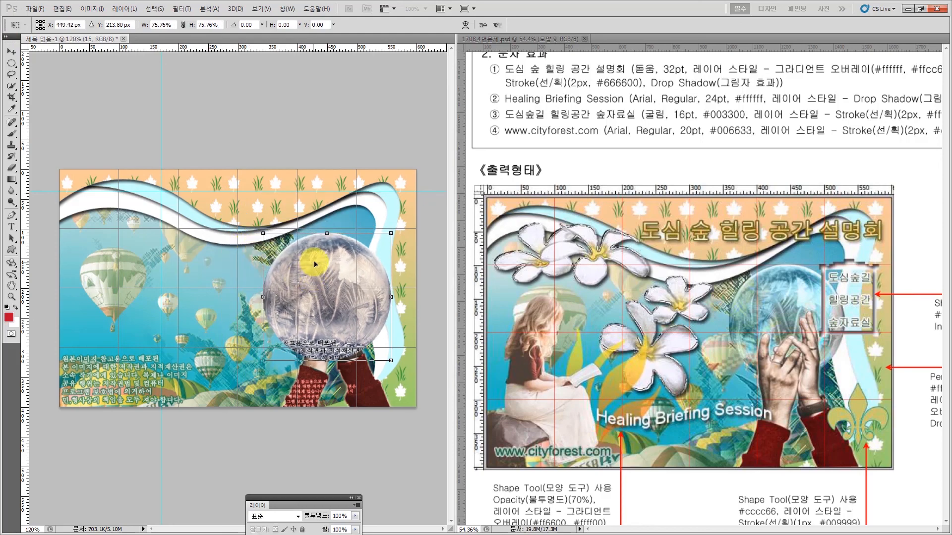
pyautogui.moveTo(315, 264); pyautogui.dragTo(315, 260)
pyautogui.press('Return')
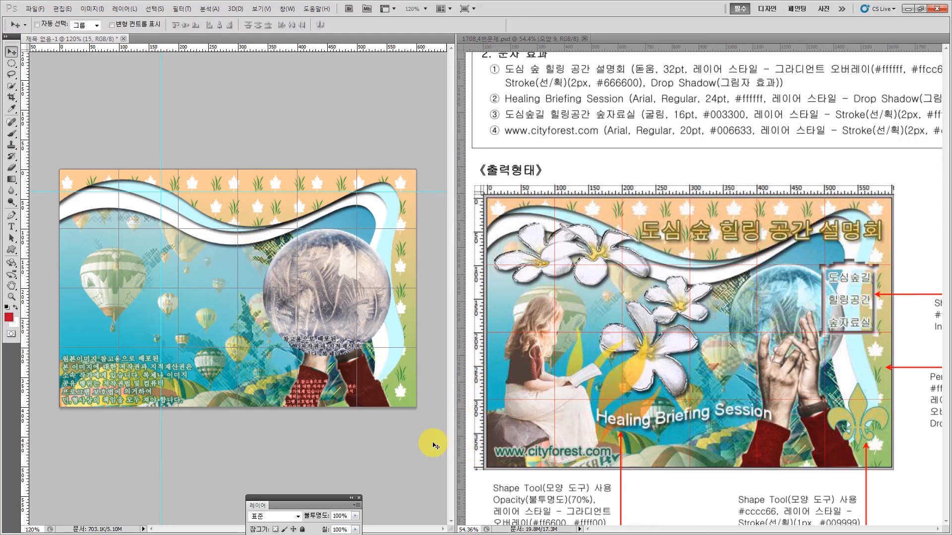
# Move layer 15 directly below layer 14 and scale the sphere to about 74%, positioned behind the hands
pyautogui.moveTo(305, 495); pyautogui.dragTo(470, 60)
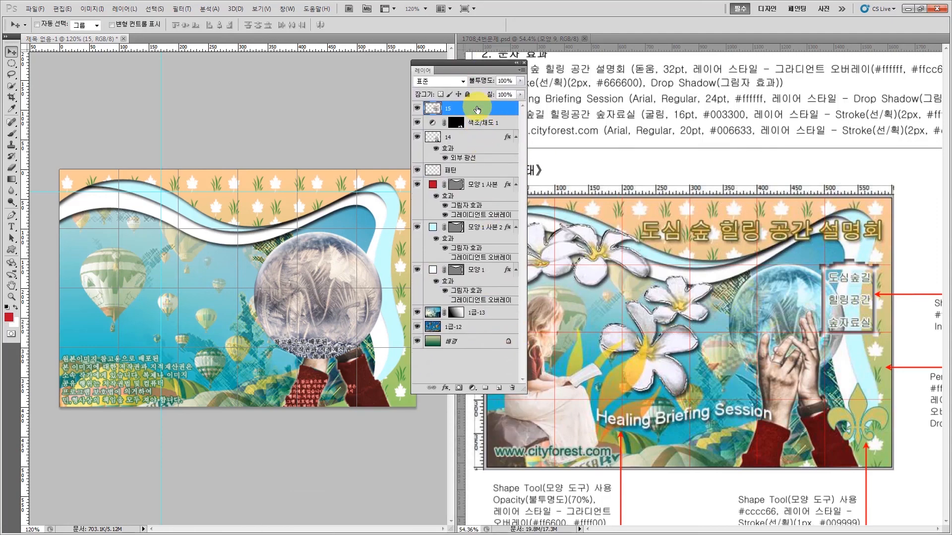
pyautogui.moveTo(477, 109); pyautogui.dragTo(485, 165)
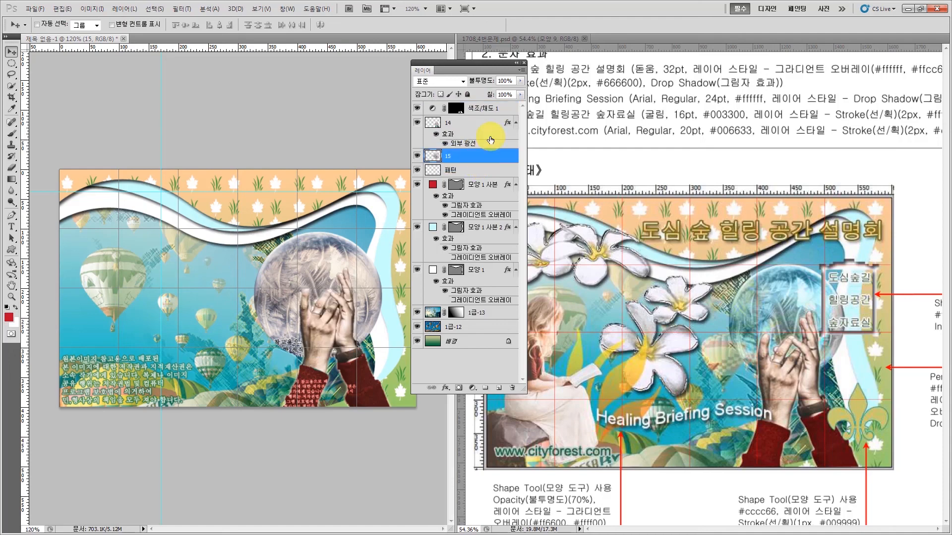
pyautogui.moveTo(465, 64); pyautogui.dragTo(478, 67)
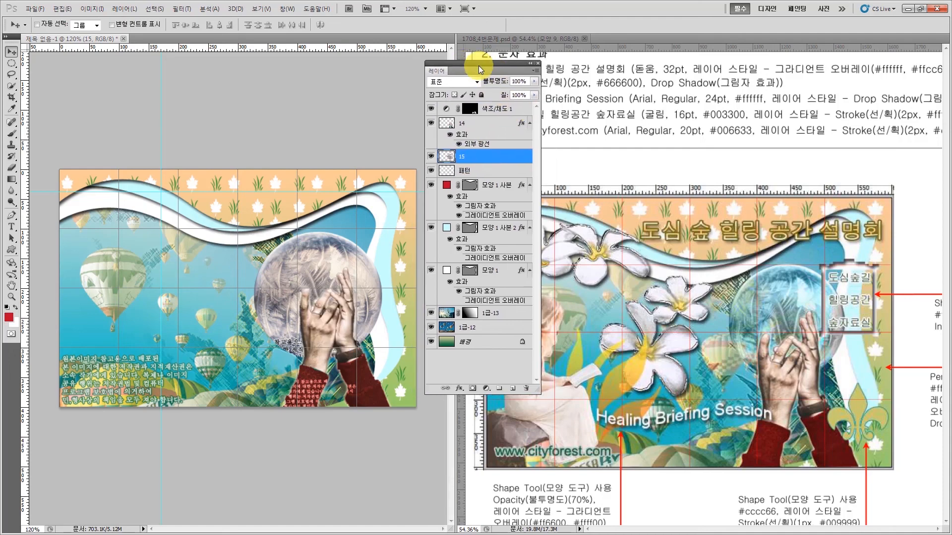
pyautogui.hotkey('ctrl', 't')
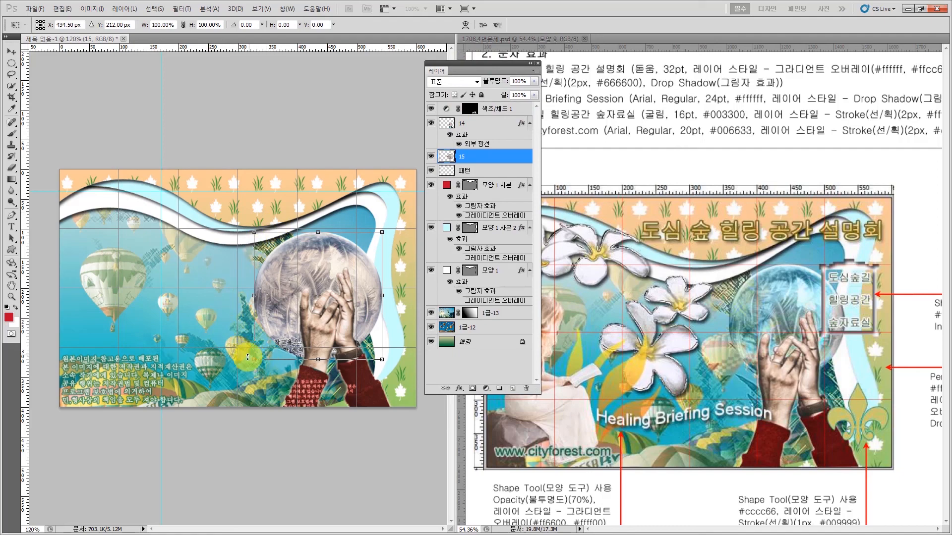
pyautogui.moveTo(255, 361); pyautogui.dragTo(280, 319)
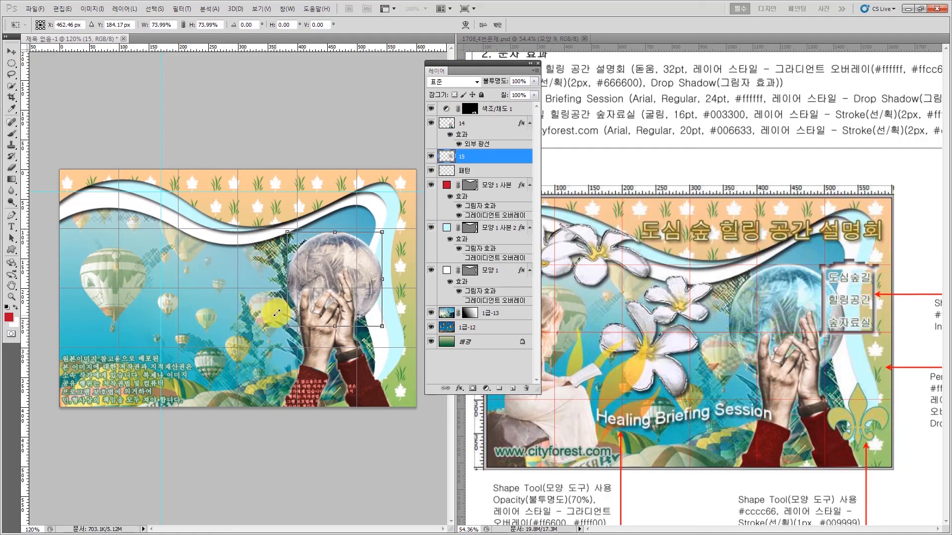
pyautogui.press('Return')
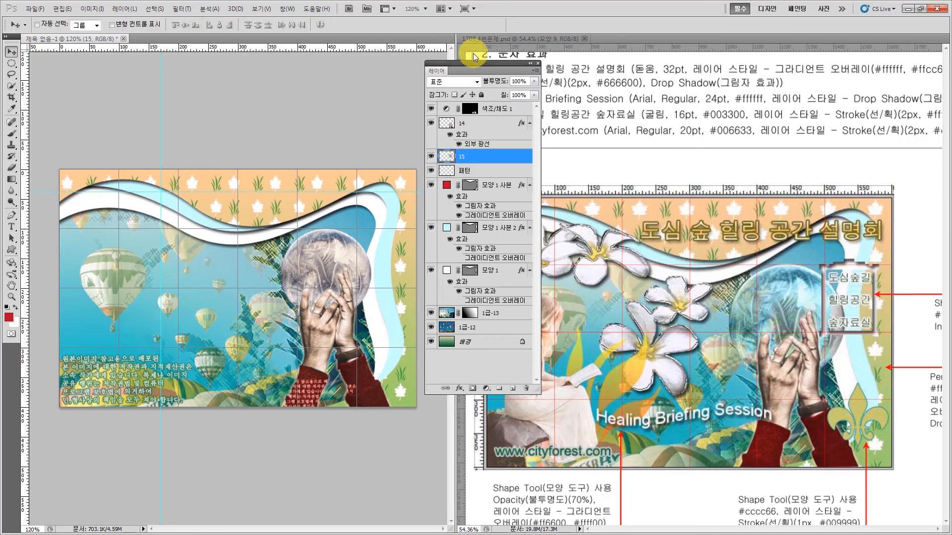
# Set the blending mode of layer 15 to Luminosity (광도), as specified in the exam sheet for 1급-15.jpg
pyautogui.moveTo(479, 63); pyautogui.dragTo(251, 150)
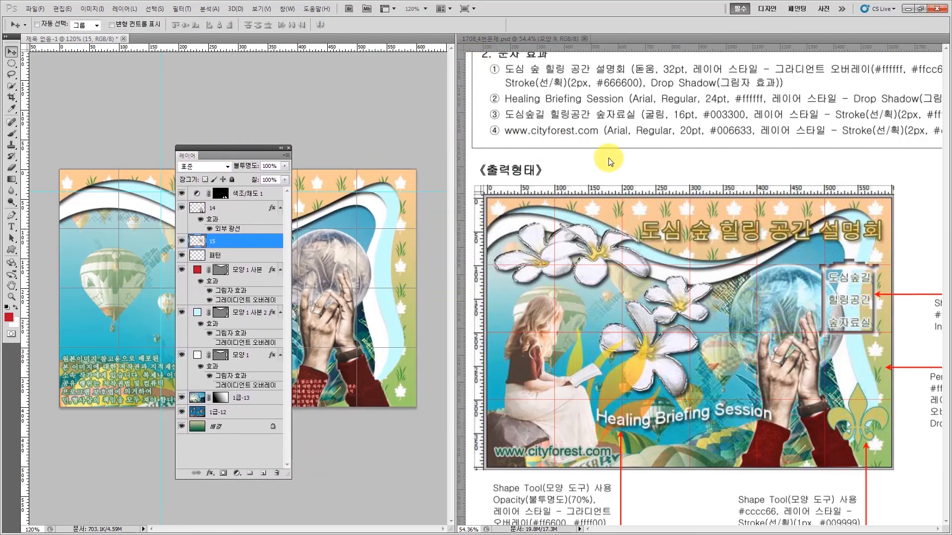
pyautogui.click(610, 160)
pyautogui.scroll(3, 609, 160)
pyautogui.scroll(1, 600, 145)
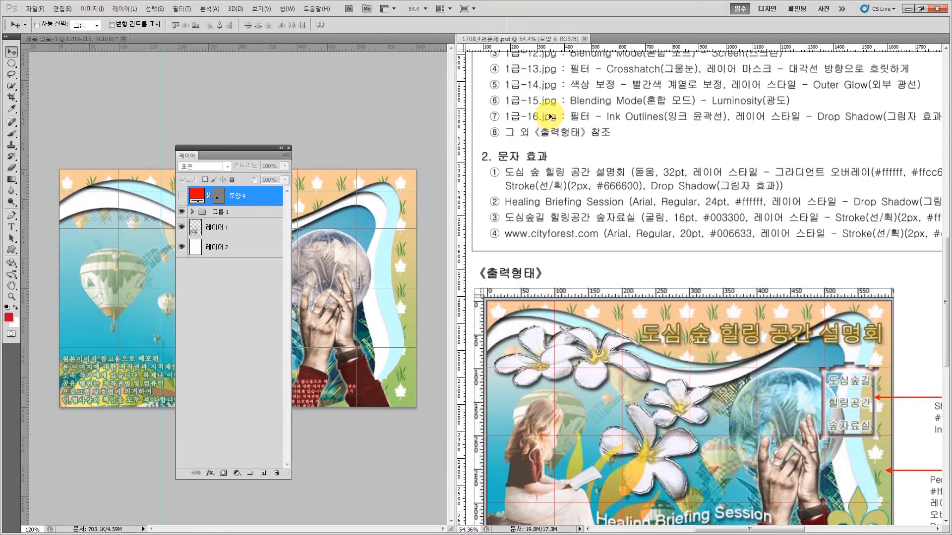
pyautogui.click(283, 106)
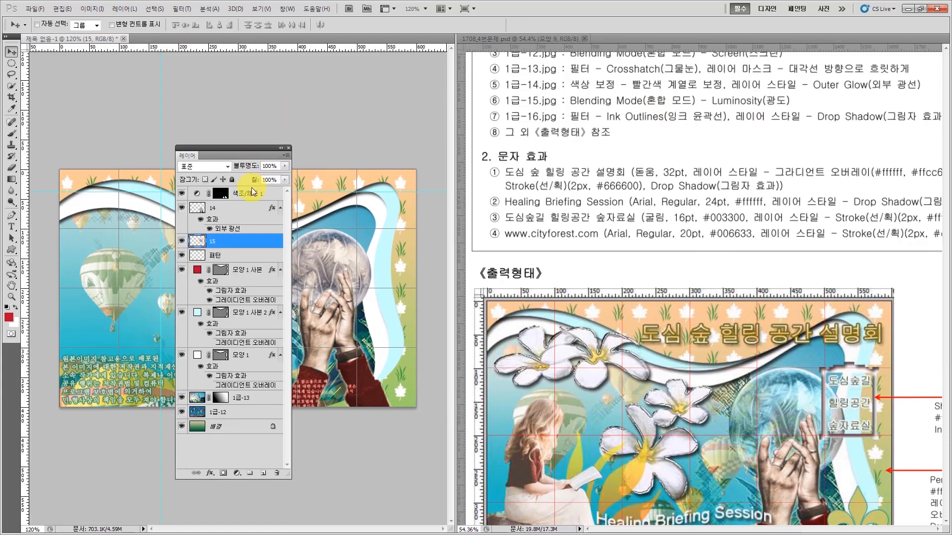
pyautogui.click(221, 167)
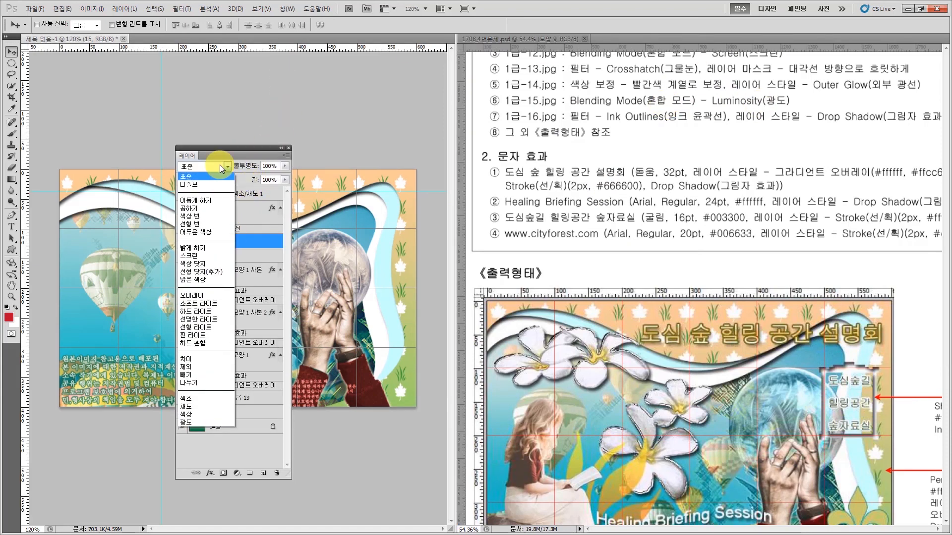
pyautogui.click(211, 421)
pyautogui.moveTo(249, 146); pyautogui.dragTo(178, 492)
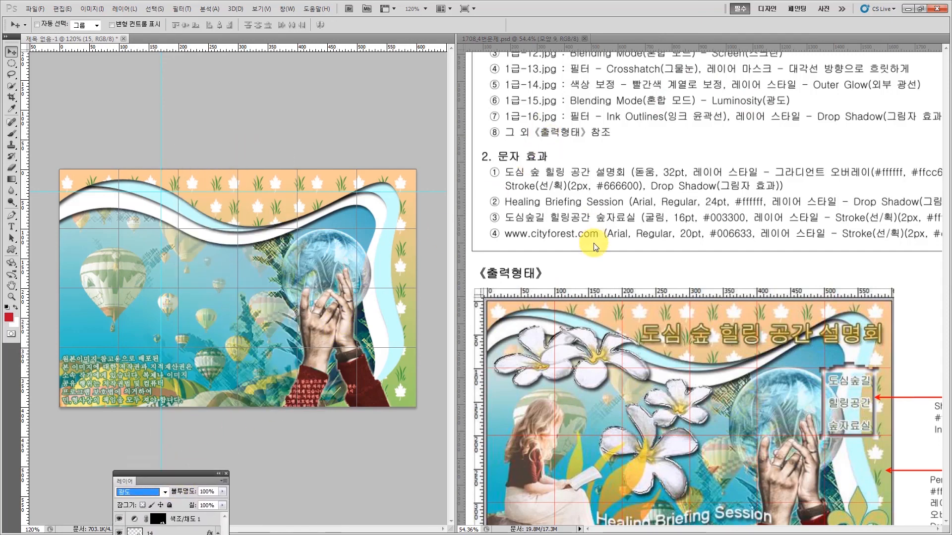
# Check the exam sheet's output sample and the picture-effect requirements for the 1급-16.jpg flowers
pyautogui.click(583, 269)
pyautogui.scroll(-3, 639, 275)
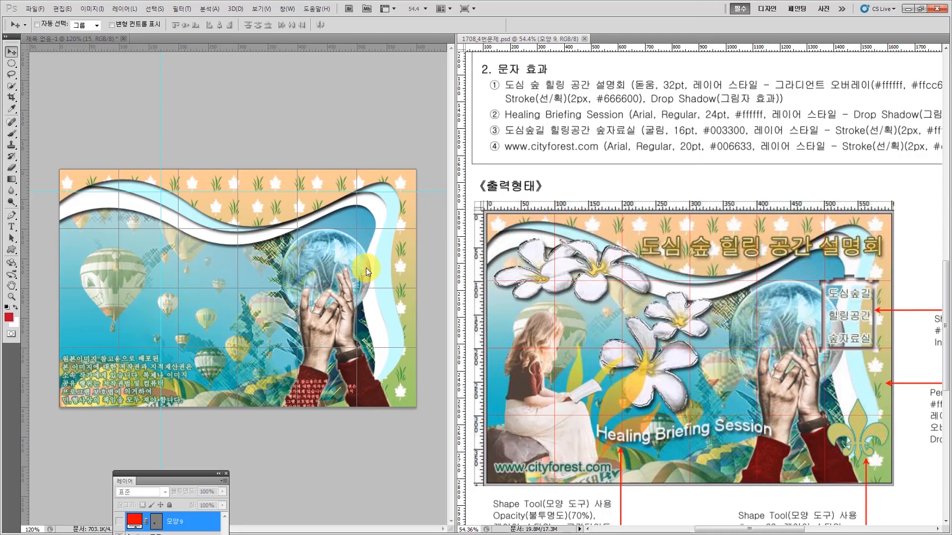
pyautogui.moveTo(178, 475); pyautogui.dragTo(486, 99)
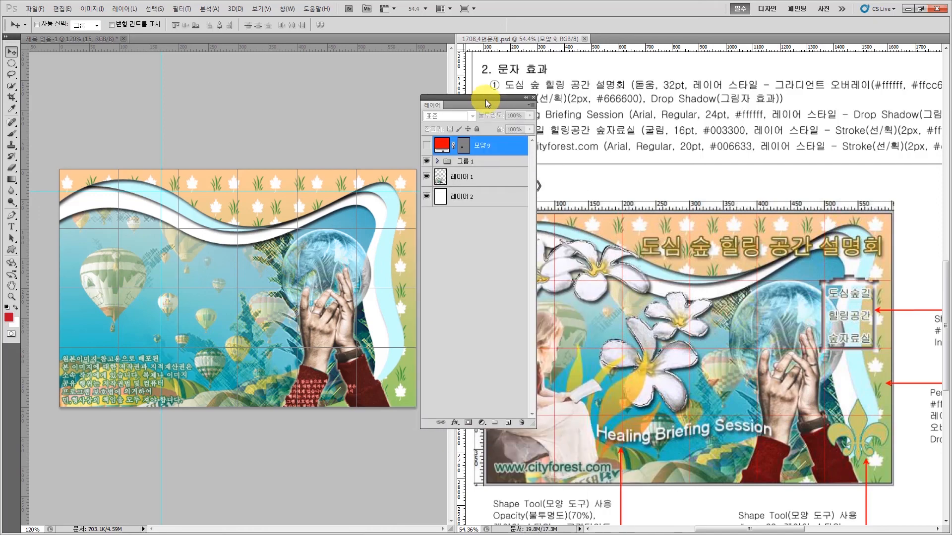
pyautogui.click(338, 105)
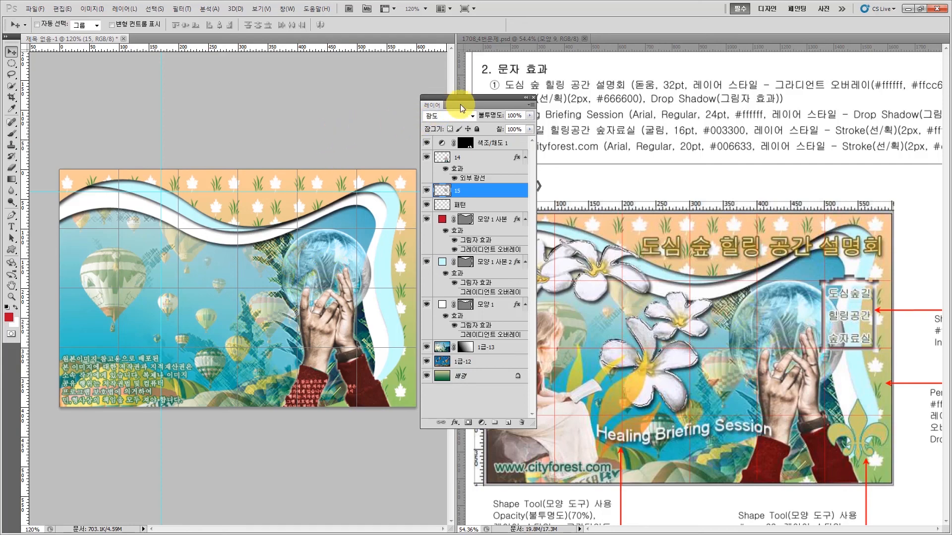
pyautogui.moveTo(460, 104); pyautogui.dragTo(470, 213)
pyautogui.click(591, 185)
pyautogui.scroll(3, 591, 185)
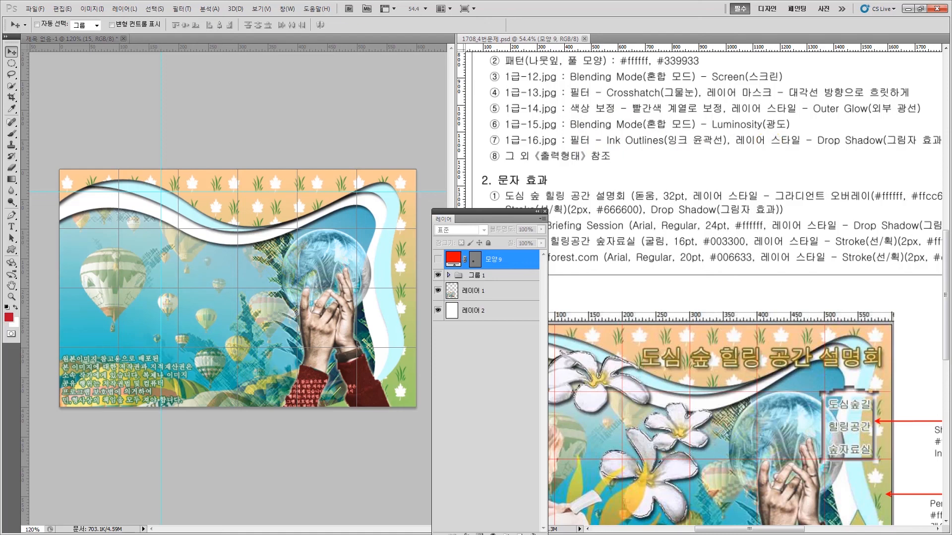
# Place the 1급-16 flower photo from the source folder into the poster and scale it down proportionally to about 330 px wide
pyautogui.hotkey('alt', 'Tab')
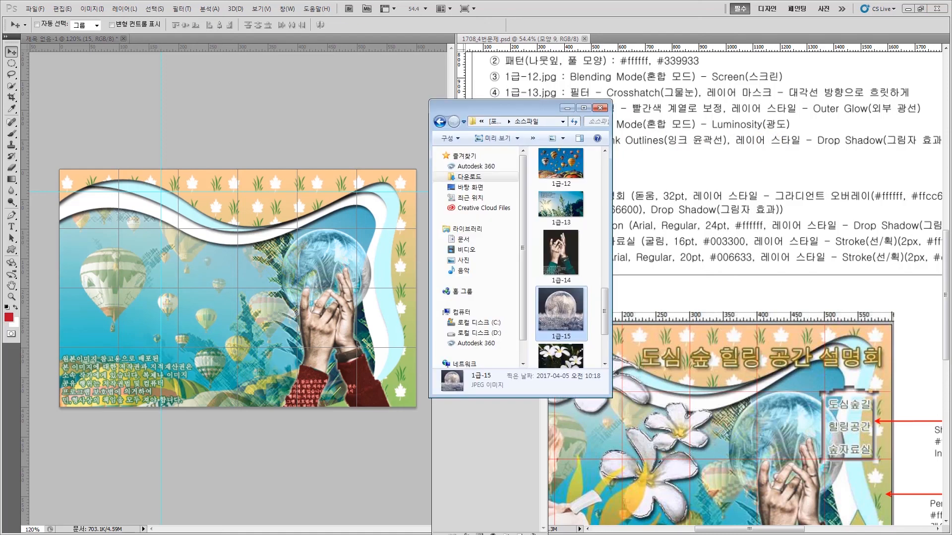
pyautogui.click(571, 359)
pyautogui.scroll(-1, 603, 299)
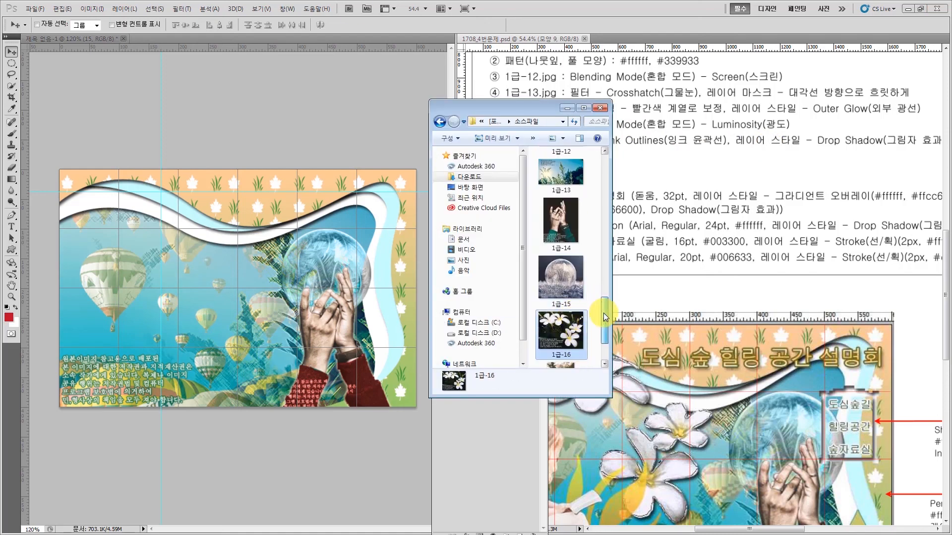
pyautogui.moveTo(561, 287); pyautogui.dragTo(158, 282)
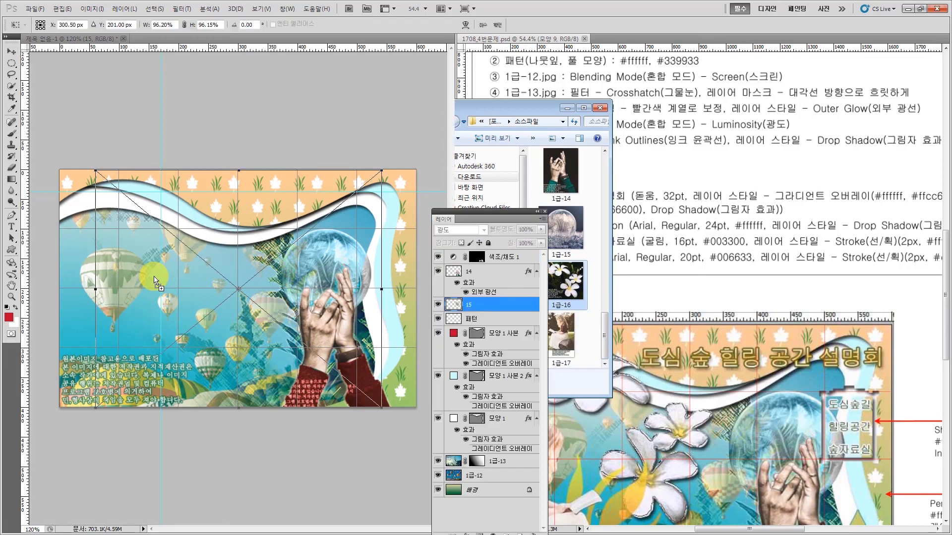
pyautogui.moveTo(208, 256); pyautogui.dragTo(172, 256)
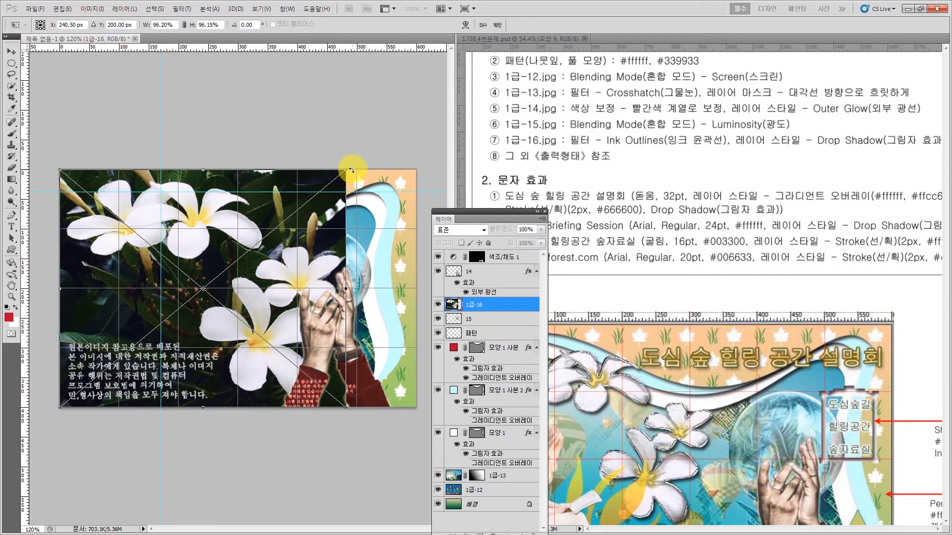
pyautogui.moveTo(348, 169); pyautogui.dragTo(257, 243)
pyautogui.press('Return')
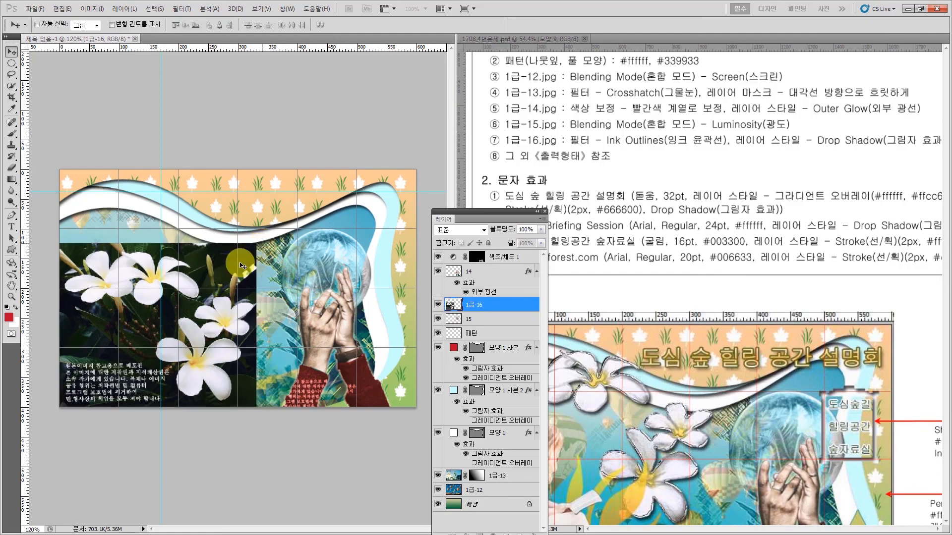
# Shift the flower photo up toward the wave shapes and bring its layer to the front of all other layers
pyautogui.moveTo(209, 277); pyautogui.dragTo(234, 226)
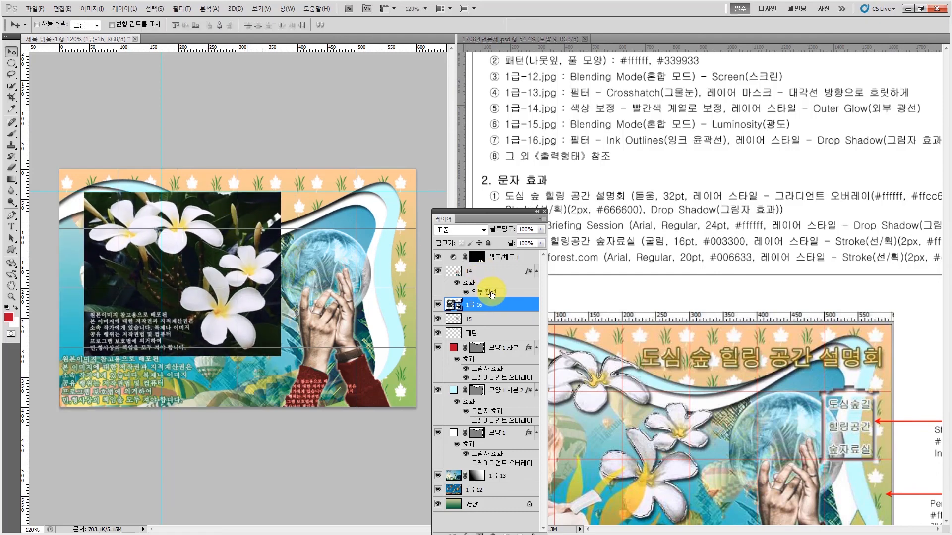
pyautogui.moveTo(490, 305); pyautogui.dragTo(251, 477)
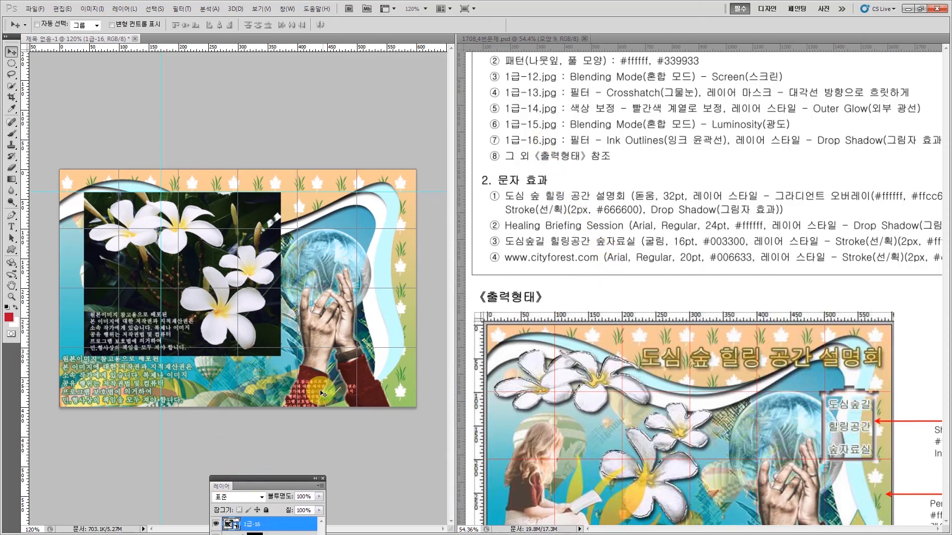
pyautogui.moveTo(276, 479); pyautogui.dragTo(243, 439)
# Select the four white flowers of the 1급-16 photo with Quick Selection and copy them to a new layer
pyautogui.click(12, 297)
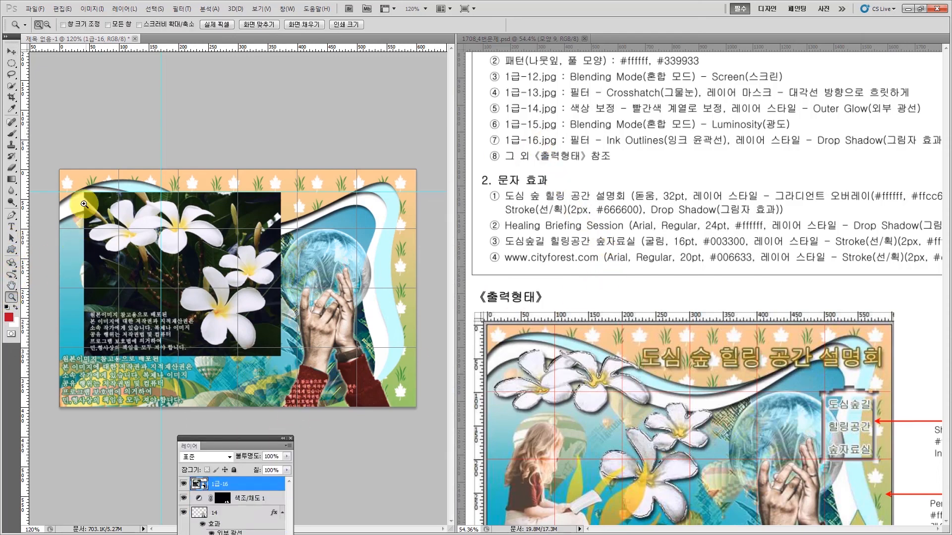
pyautogui.moveTo(70, 184); pyautogui.dragTo(298, 373)
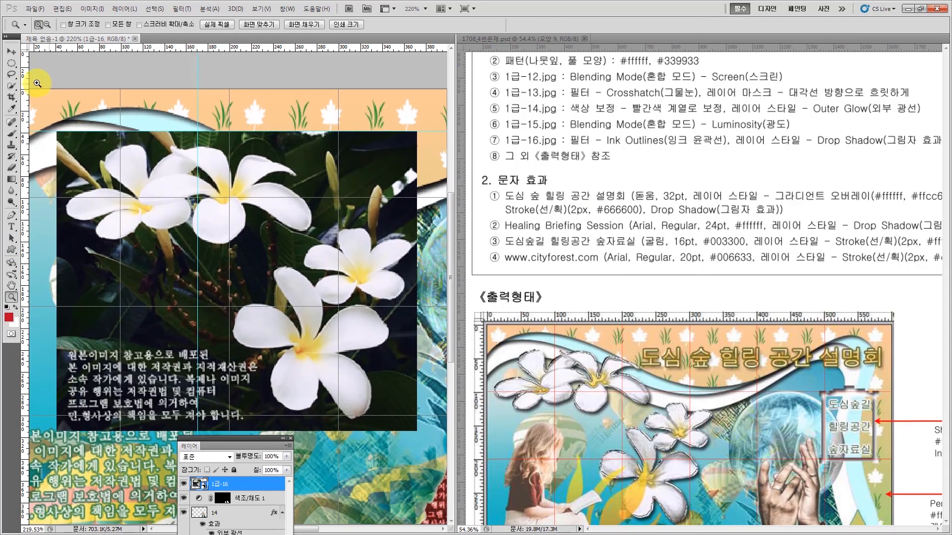
pyautogui.click(11, 85)
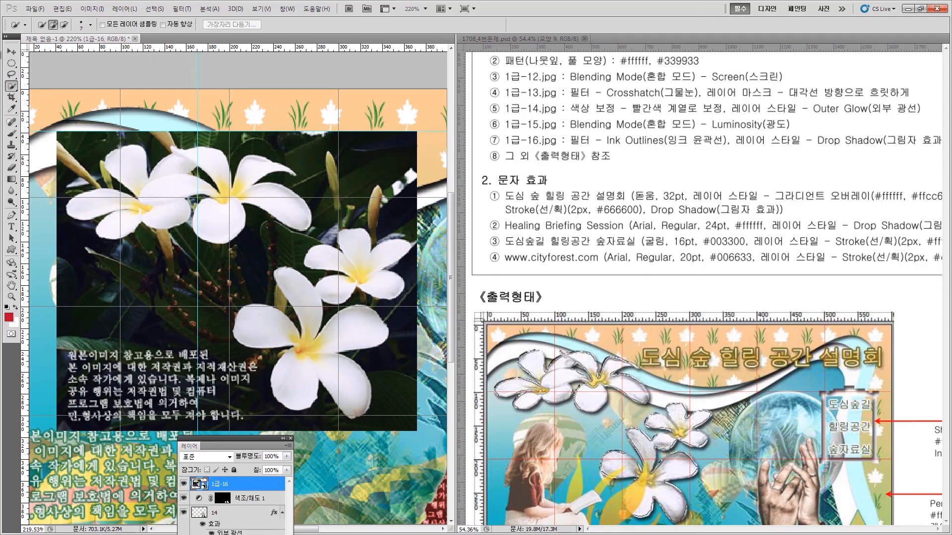
pyautogui.moveTo(149, 192); pyautogui.dragTo(226, 183)
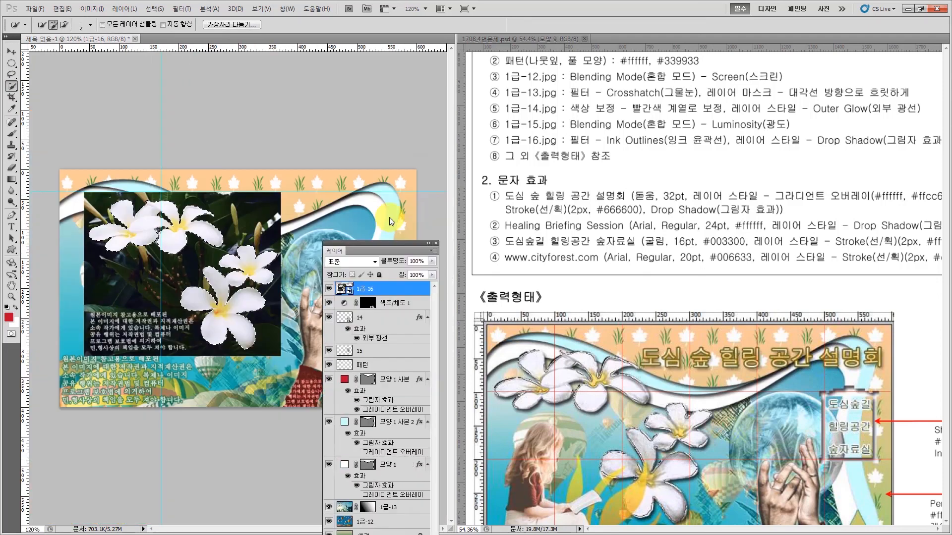
pyautogui.moveTo(388, 217); pyautogui.dragTo(394, 103)
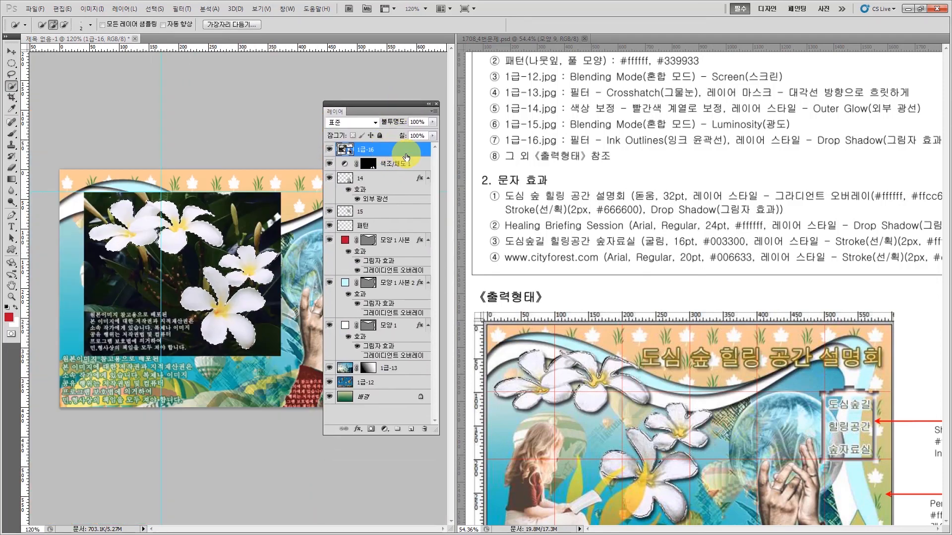
pyautogui.hotkey('ctrl', 'j')
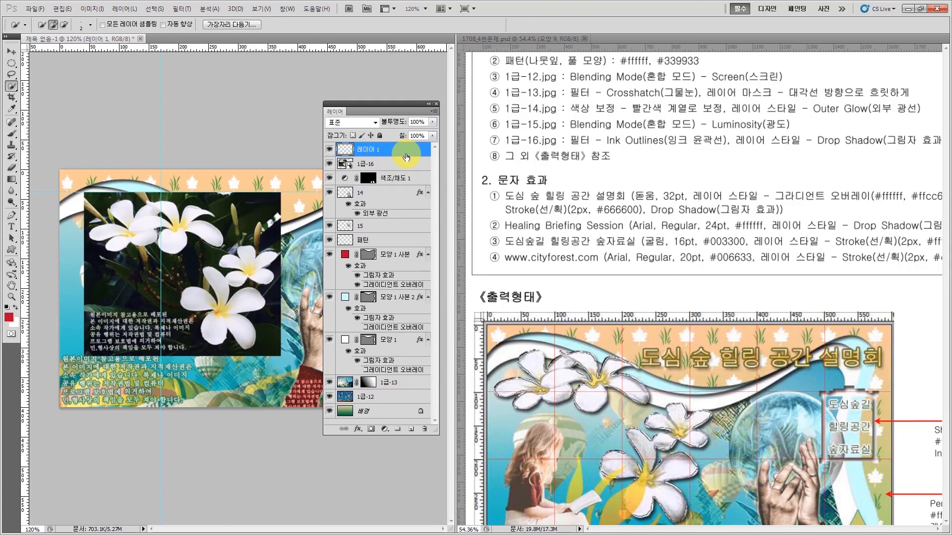
# Delete the original 1급-16 layer and rename the flower cutout's layer as 16
pyautogui.click(393, 166)
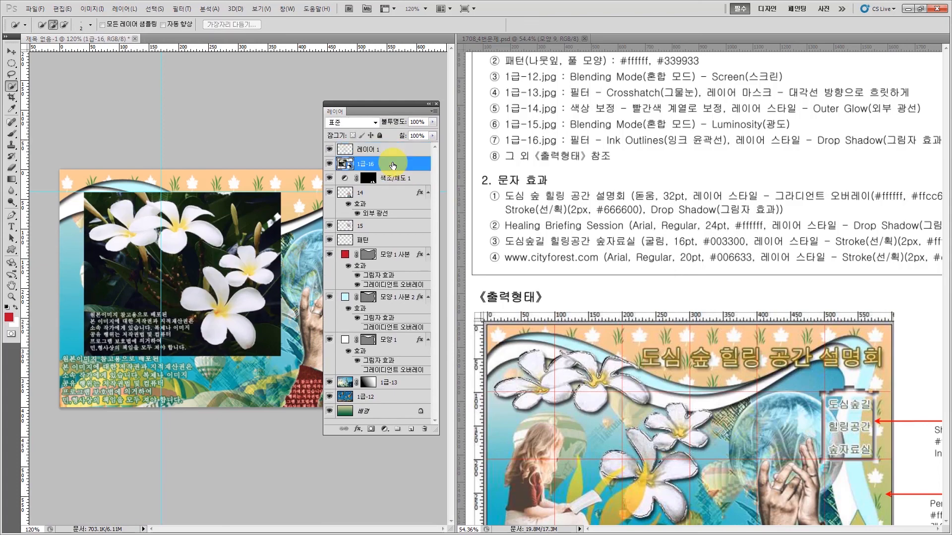
pyautogui.press('Delete')
pyautogui.click(366, 150)
pyautogui.doubleClick(366, 149)
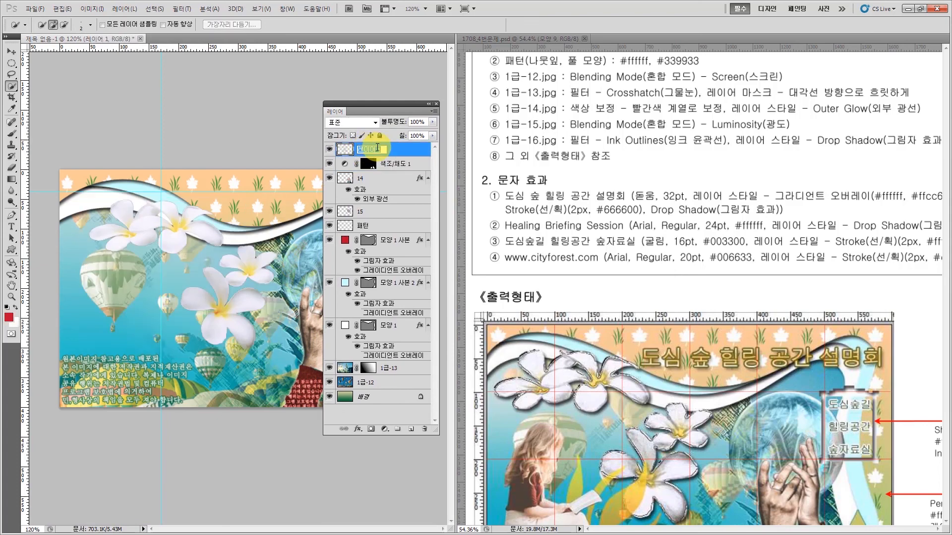
pyautogui.press('Return')
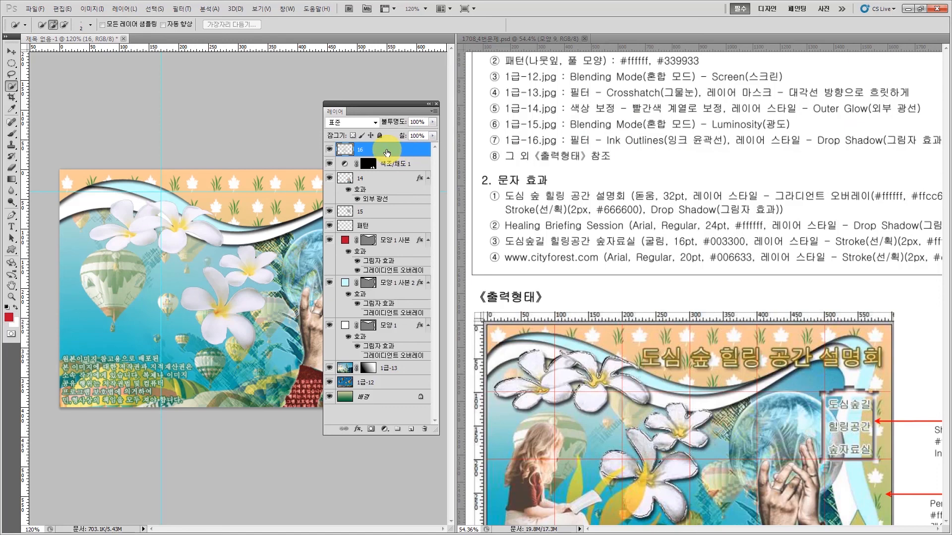
# Apply the Ink Outlines (잉크 윤곽선) filter to layer 16 with stroke length 4, dark intensity 20 and light intensity 10
pyautogui.moveTo(341, 103); pyautogui.dragTo(389, 98)
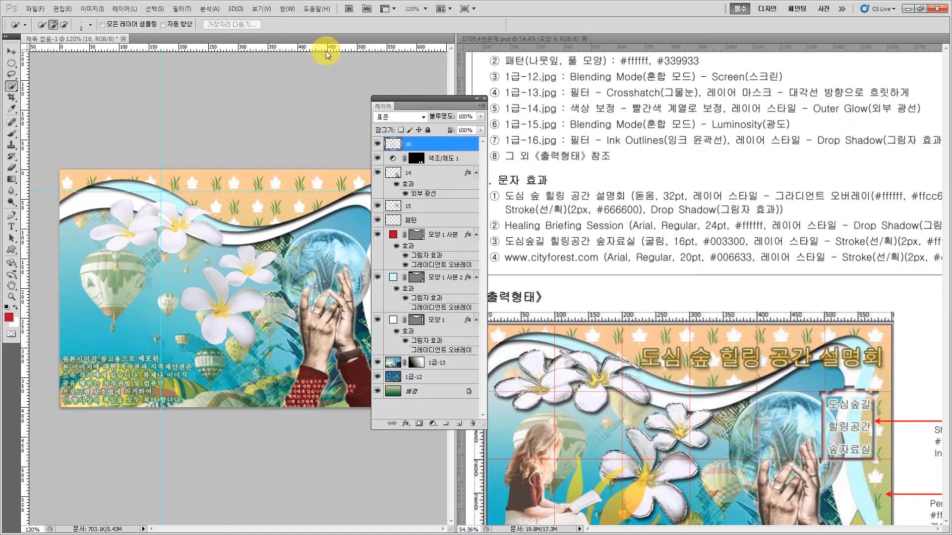
pyautogui.click(182, 9)
pyautogui.moveTo(253, 116)
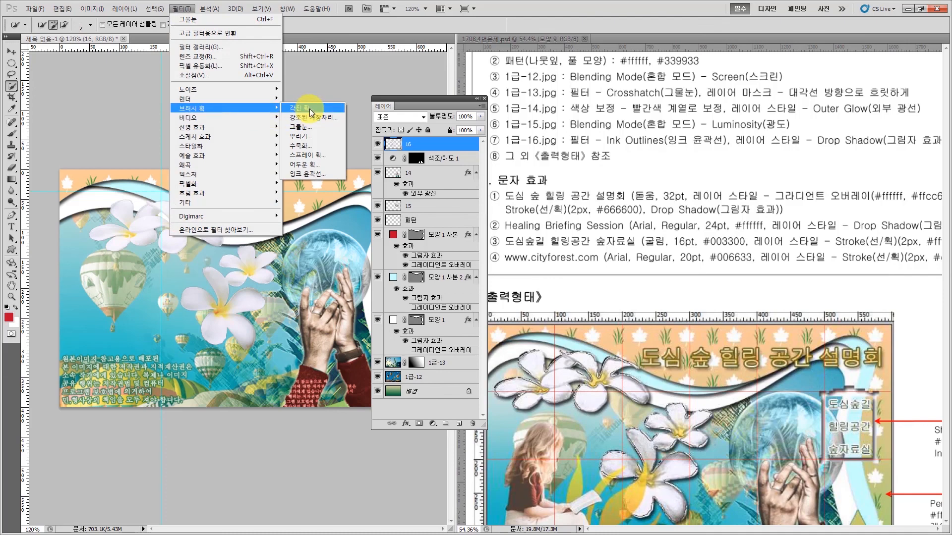
pyautogui.click(313, 175)
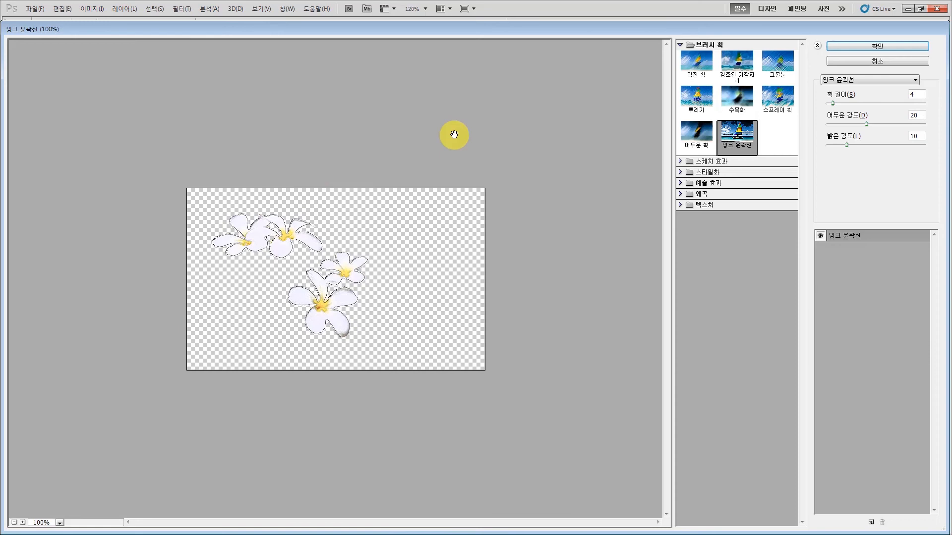
pyautogui.click(897, 43)
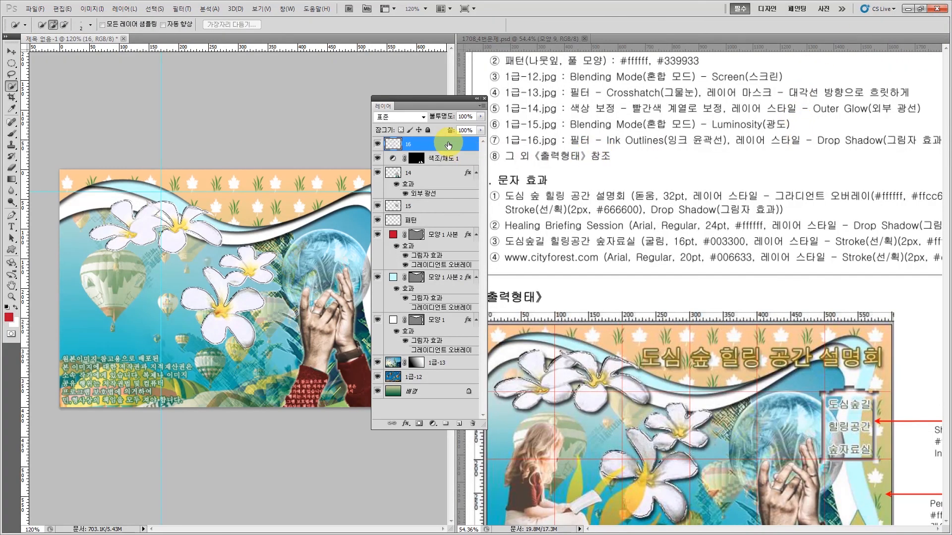
# Add a Drop Shadow layer style with default settings to the flowers on layer 16
pyautogui.click(406, 424)
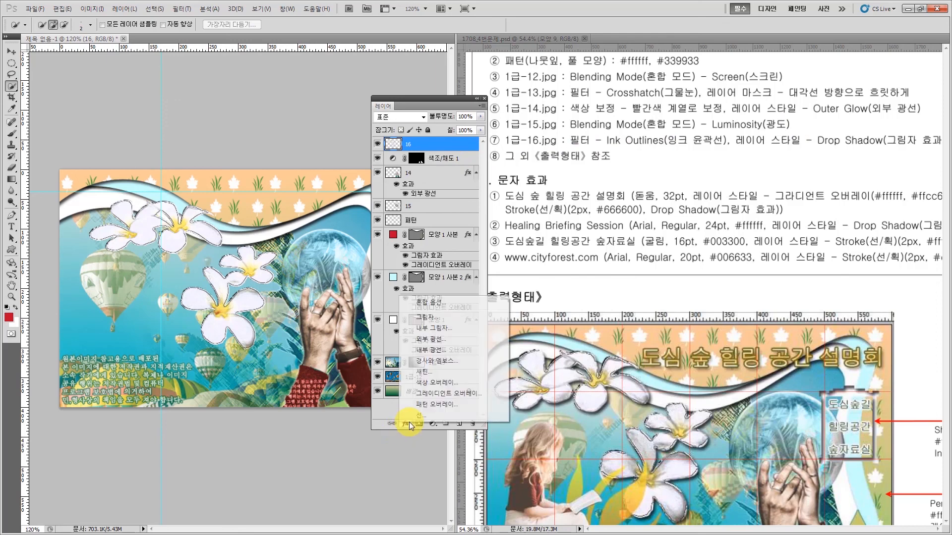
pyautogui.click(433, 317)
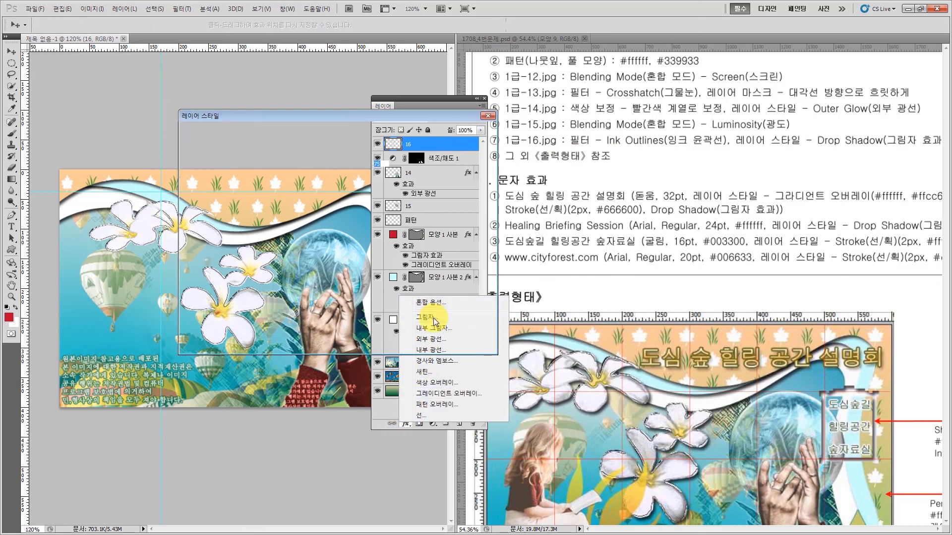
pyautogui.click(467, 133)
pyautogui.press('w')
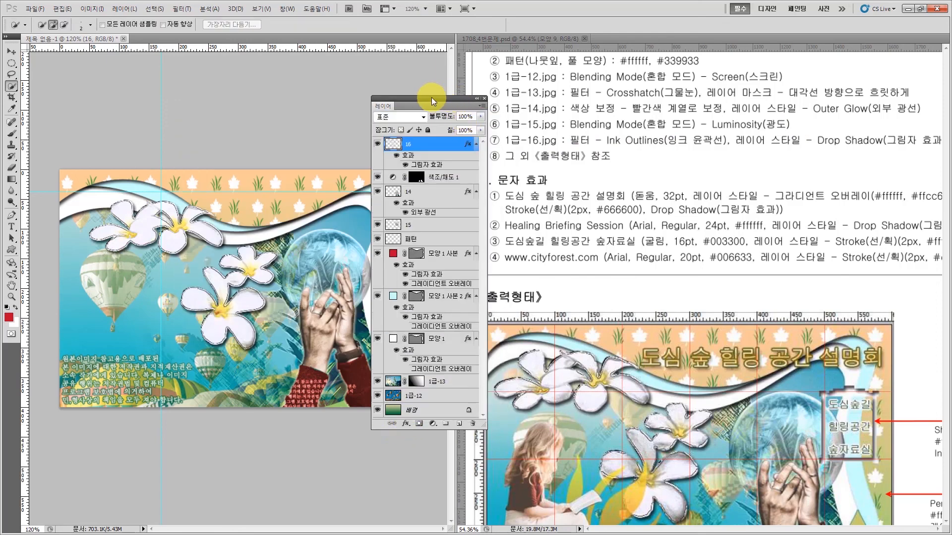
# Move the flowers on layer 16 left and slightly up at their current size to match the output sample
pyautogui.moveTo(438, 106); pyautogui.dragTo(268, 501)
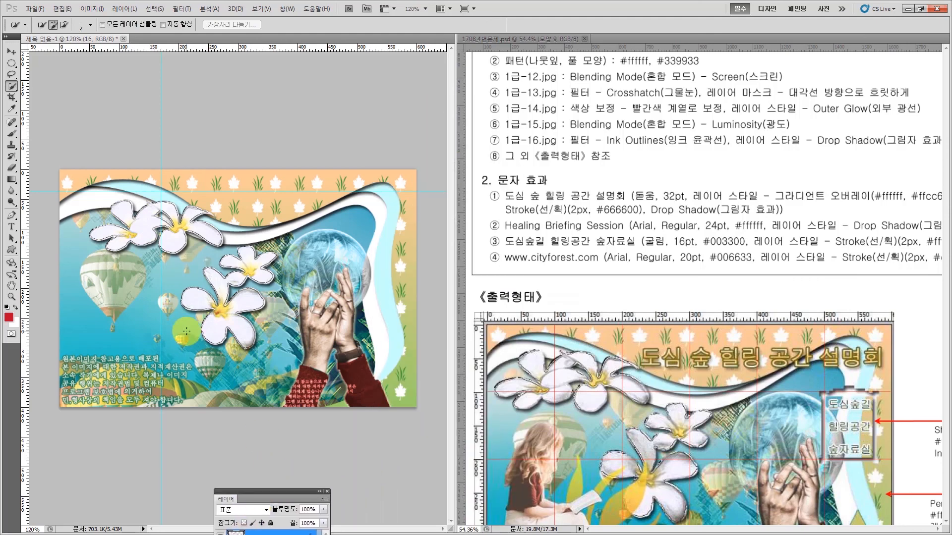
pyautogui.hotkey('ctrl', "'")
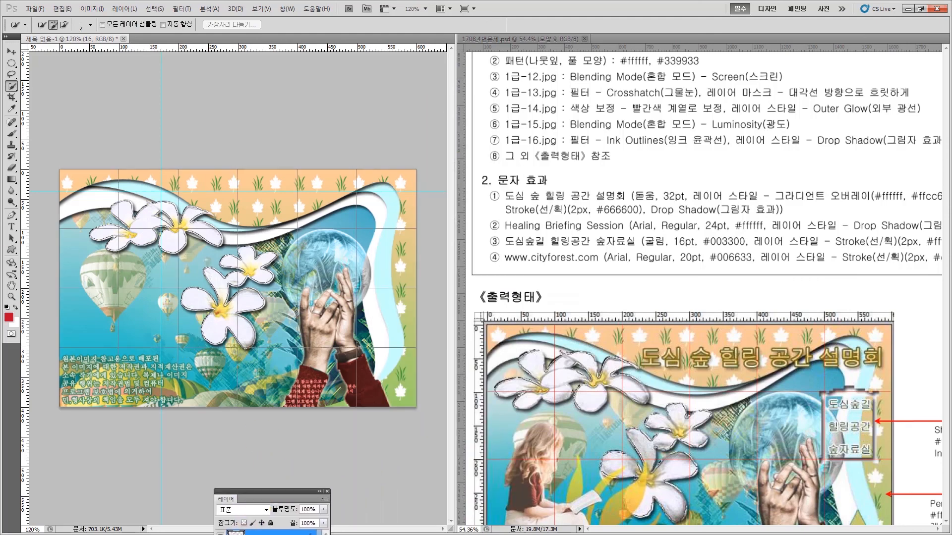
pyautogui.hotkey('ctrl', 't')
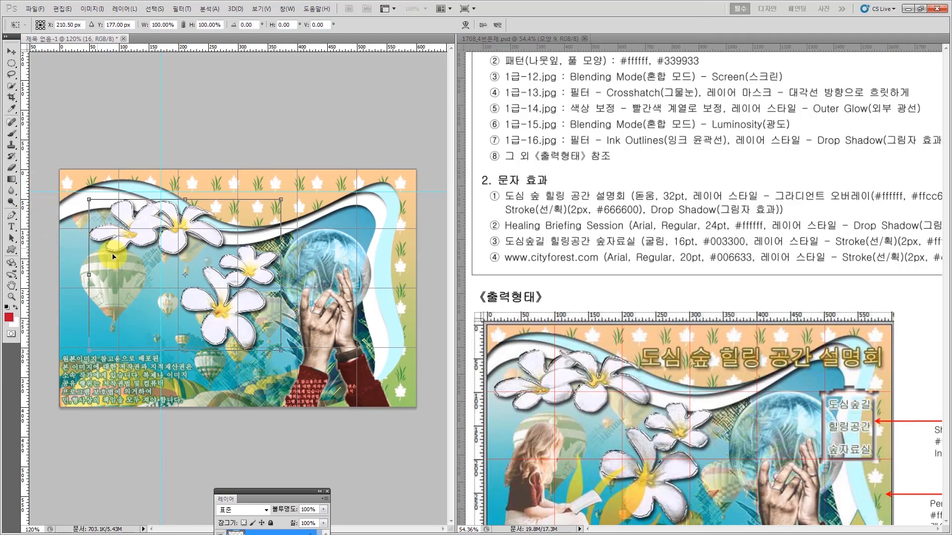
pyautogui.moveTo(142, 238); pyautogui.dragTo(124, 239)
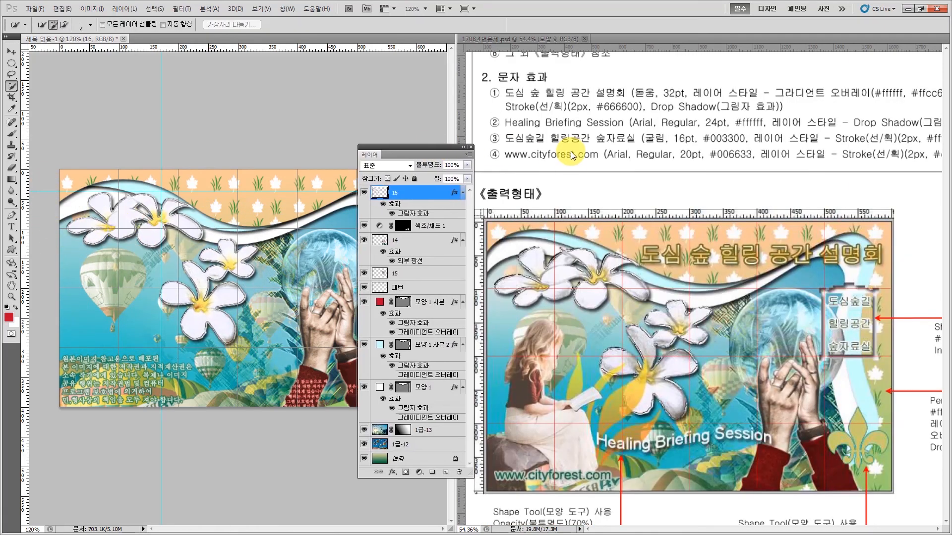
# Review the remaining picture and text effect requirements on the exam sheet against the output sample
pyautogui.click(580, 181)
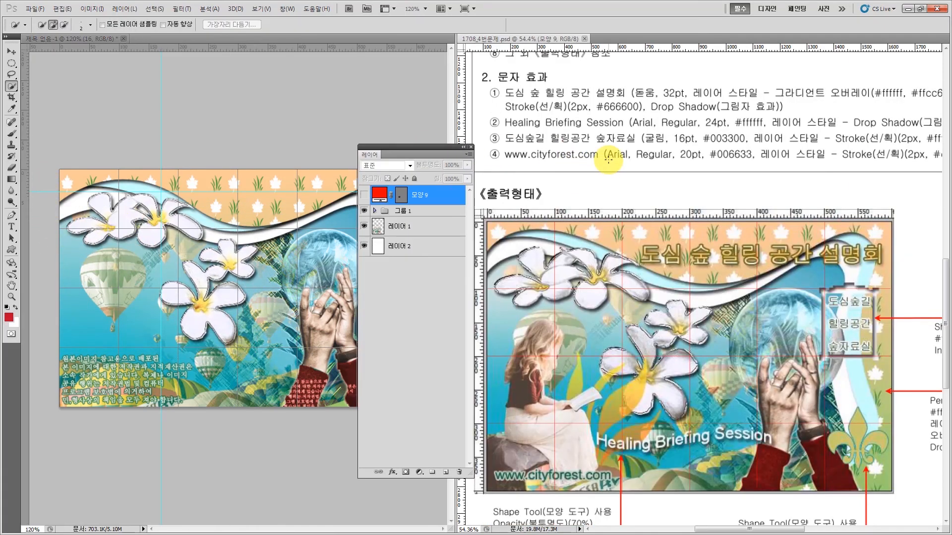
pyautogui.scroll(3, 567, 322)
pyautogui.scroll(2, 566, 341)
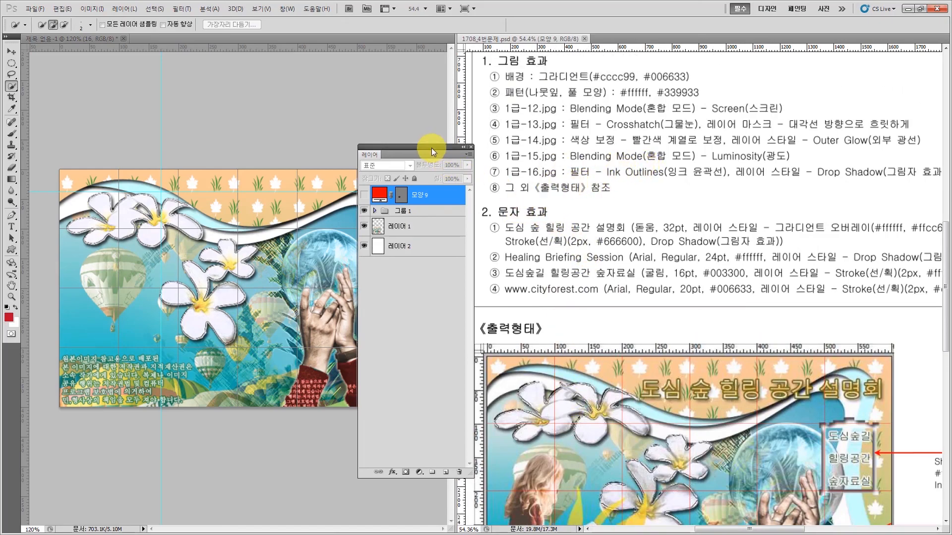
pyautogui.moveTo(432, 148); pyautogui.dragTo(351, 480)
pyautogui.click(425, 341)
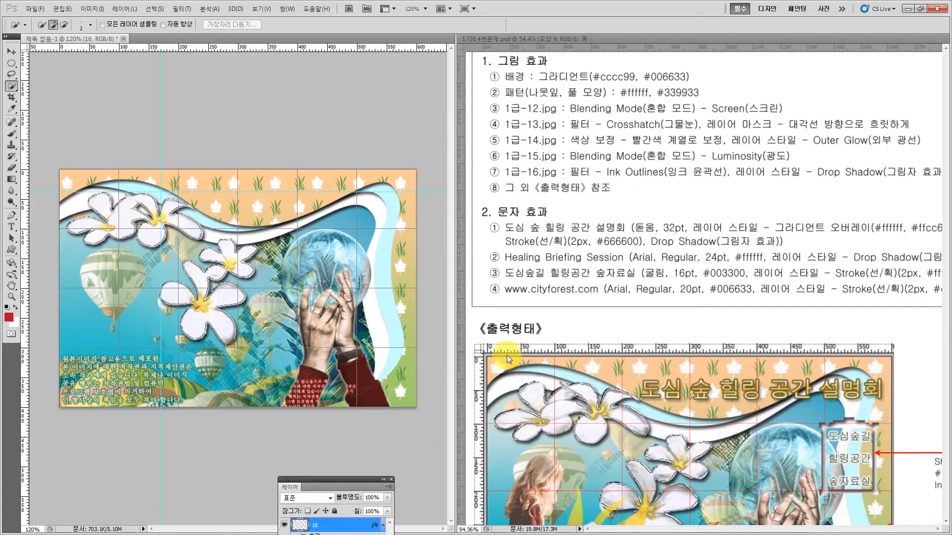
pyautogui.click(568, 316)
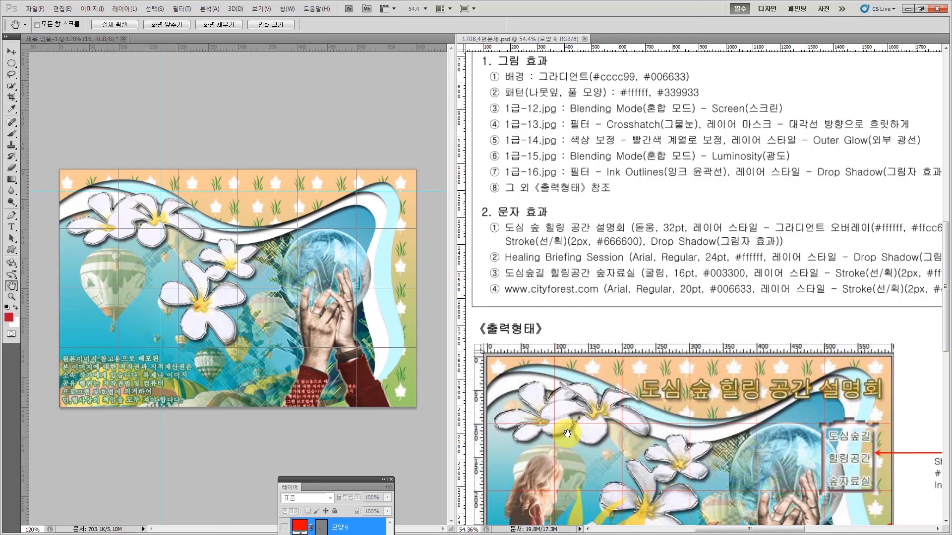
# Place the 1급-17 picture of the reading girl in the poster, scaled to about 50% near the left edge
pyautogui.moveTo(565, 435); pyautogui.dragTo(566, 231)
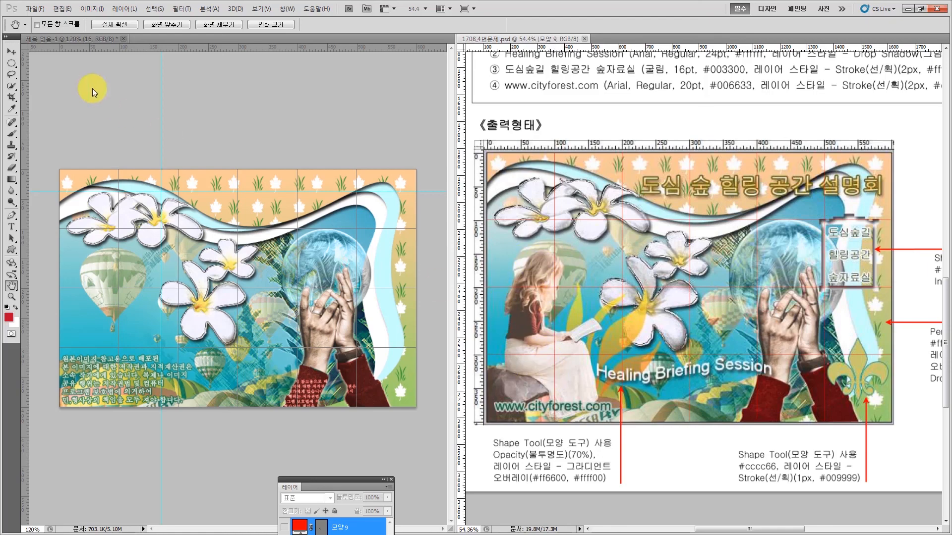
pyautogui.click(10, 52)
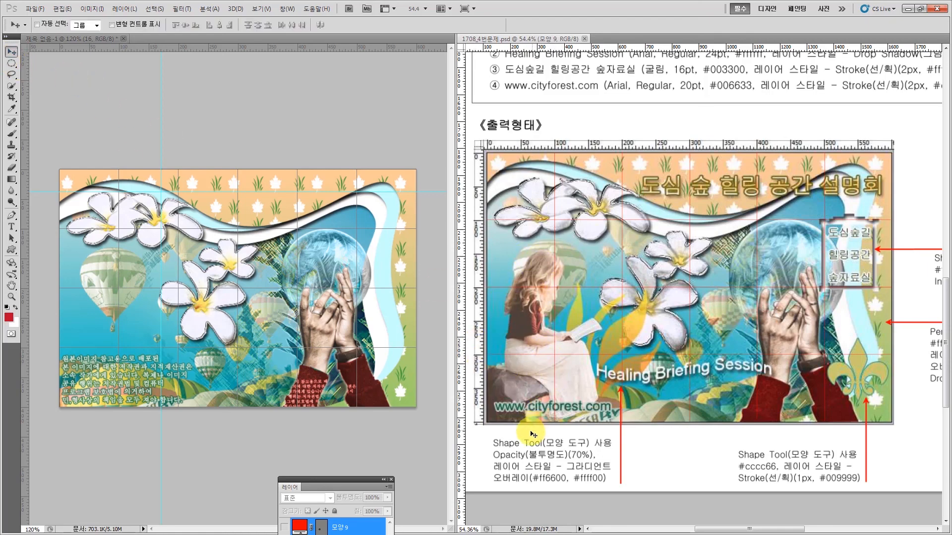
pyautogui.click(216, 139)
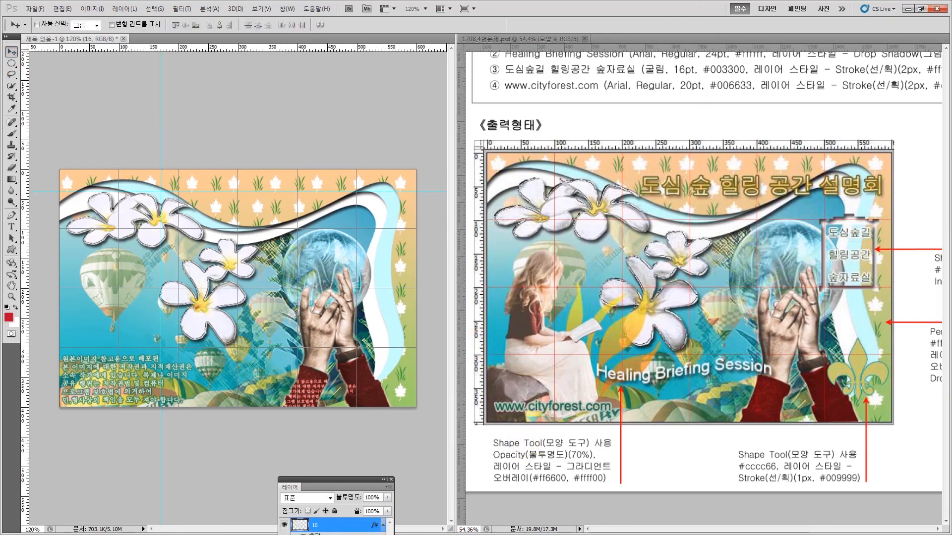
pyautogui.hotkey('alt', 'Tab')
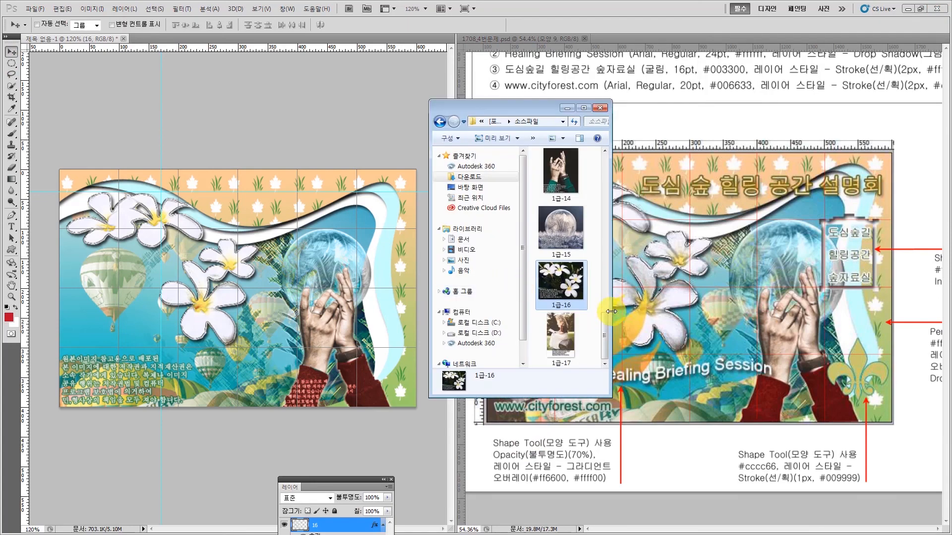
pyautogui.moveTo(563, 340); pyautogui.dragTo(137, 312)
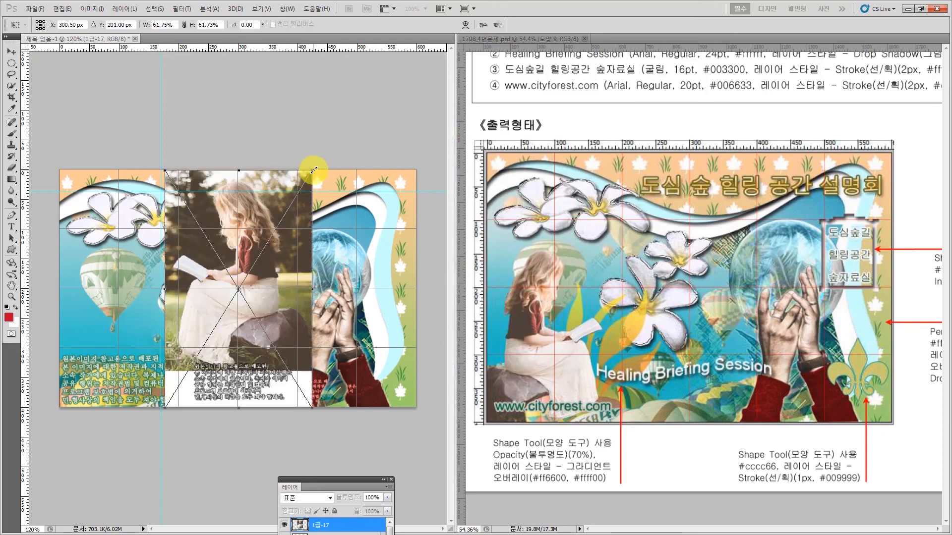
pyautogui.moveTo(312, 171); pyautogui.dragTo(286, 213)
pyautogui.moveTo(233, 258); pyautogui.dragTo(137, 245)
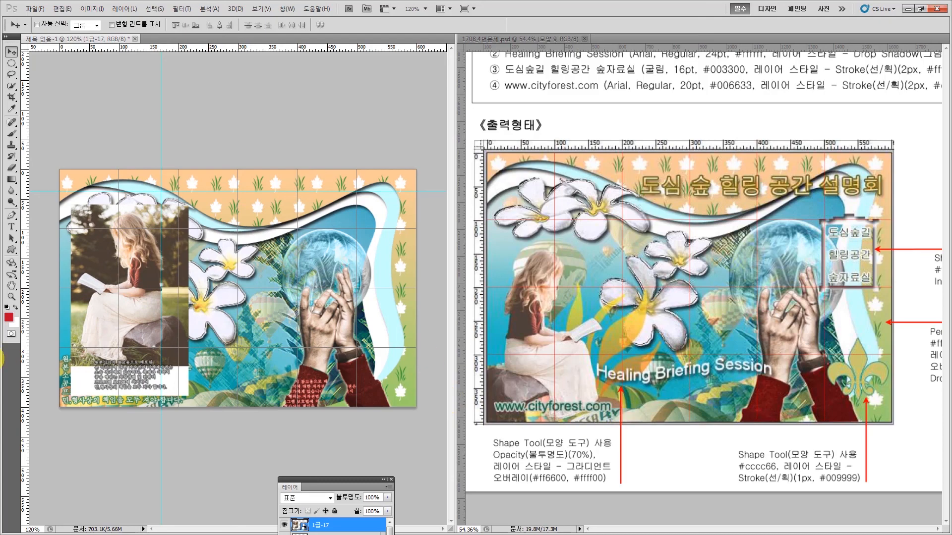
pyautogui.press('Return')
# Flip the 1급-17 picture horizontally and move it into the poster's bottom-left corner
pyautogui.hotkey('ctrl', 't')
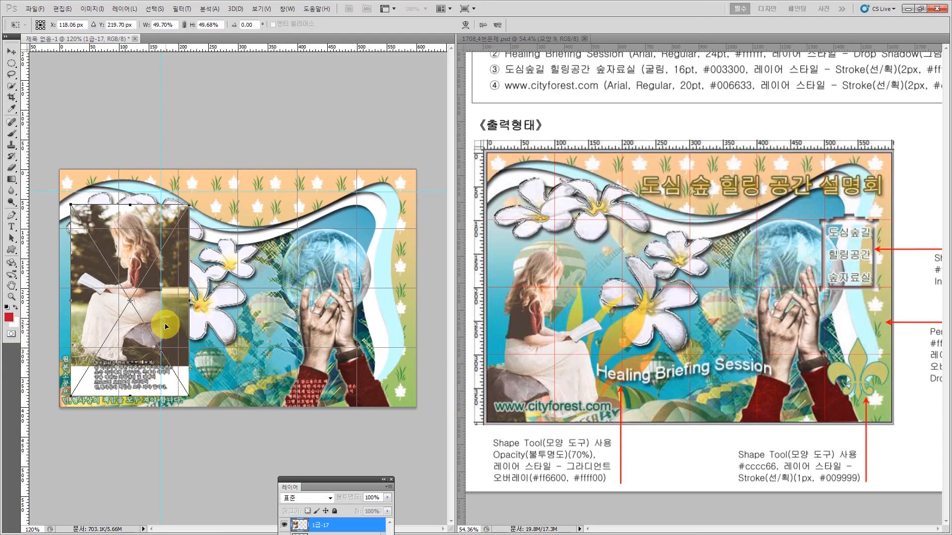
pyautogui.rightClick(167, 326)
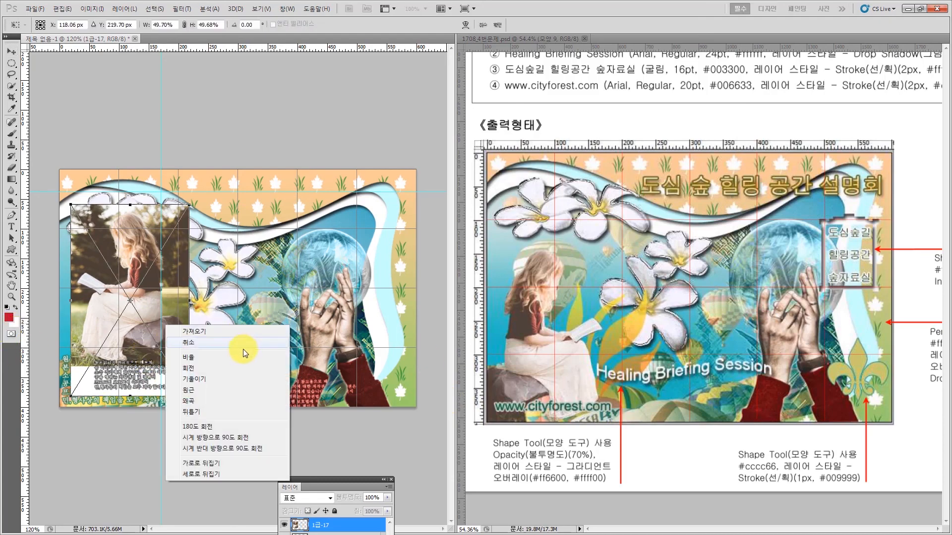
pyautogui.click(197, 467)
pyautogui.press('Return')
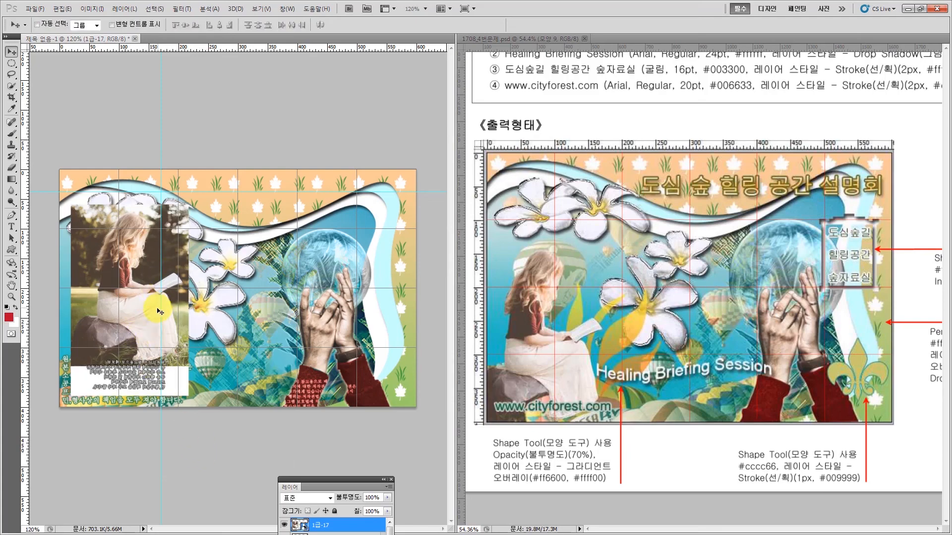
pyautogui.moveTo(158, 312)
pyautogui.mouseDown()
pyautogui.moveTo(144, 326)
pyautogui.moveTo(151, 321)
pyautogui.mouseUp()
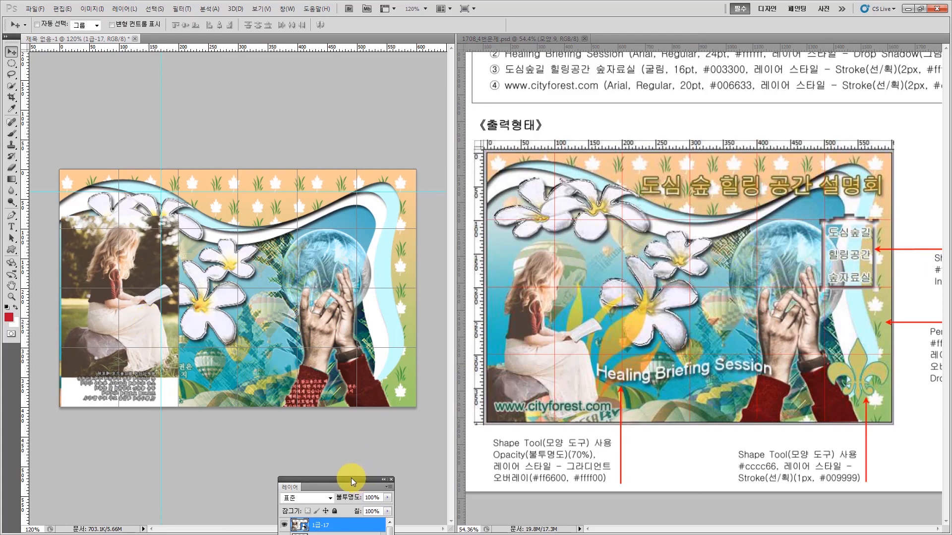
# Select the girl, her book and the rock in the 1급-17 picture with the Quick Selection tool
pyautogui.moveTo(351, 478); pyautogui.dragTo(299, 361)
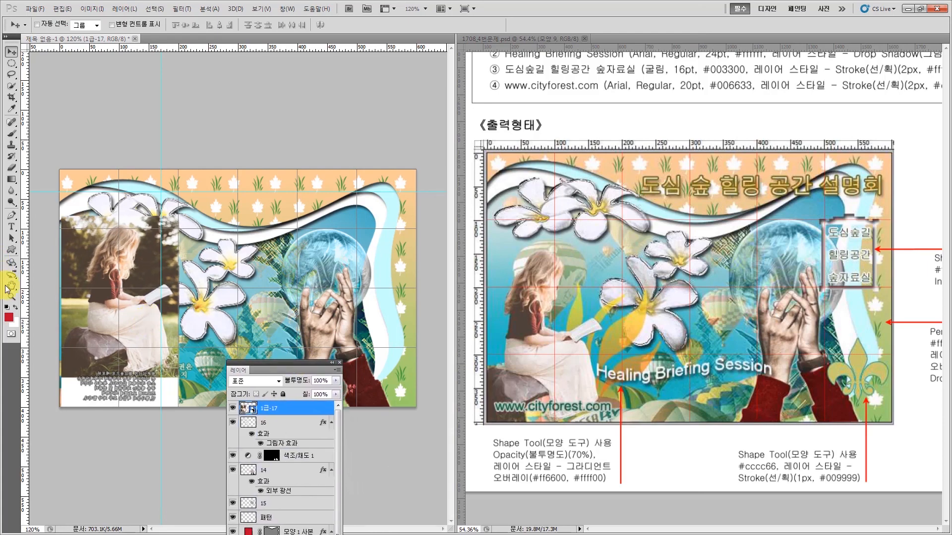
pyautogui.click(11, 296)
pyautogui.moveTo(52, 206); pyautogui.dragTo(244, 459)
pyautogui.click(11, 86)
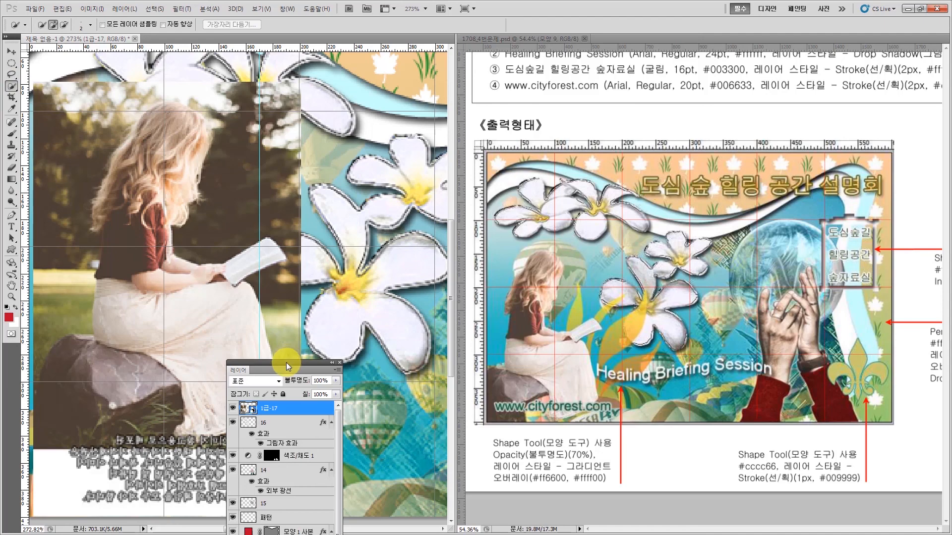
pyautogui.moveTo(287, 359); pyautogui.dragTo(493, 397)
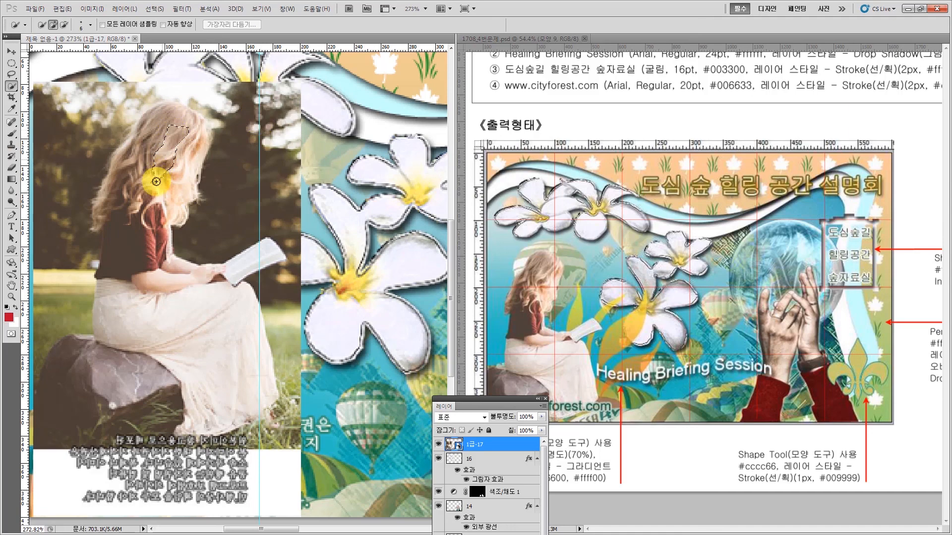
pyautogui.moveTo(159, 181)
pyautogui.mouseDown()
pyautogui.moveTo(152, 124)
pyautogui.moveTo(139, 187)
pyautogui.moveTo(182, 131)
pyautogui.moveTo(200, 127)
pyautogui.moveTo(179, 178)
pyautogui.moveTo(153, 205)
pyautogui.moveTo(132, 173)
pyautogui.moveTo(122, 206)
pyautogui.moveTo(137, 283)
pyautogui.moveTo(206, 282)
pyautogui.mouseUp()
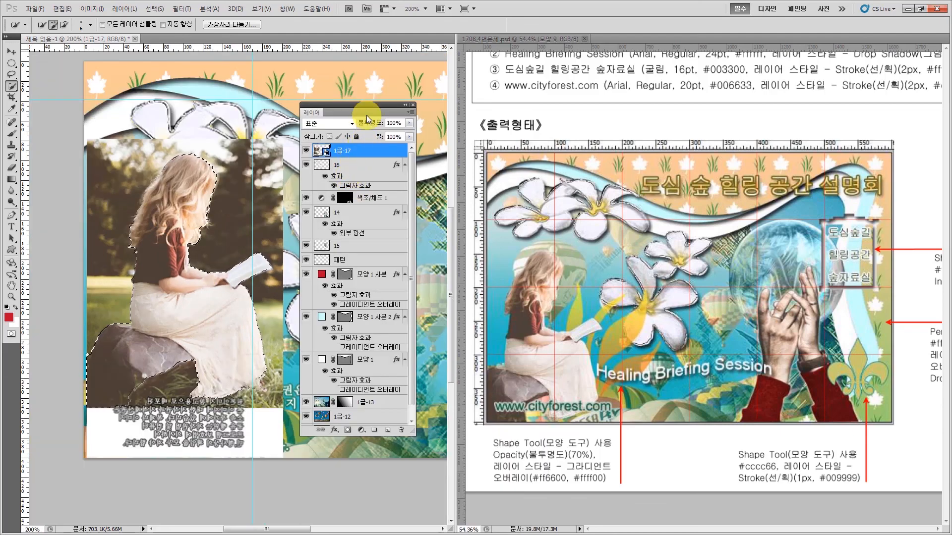
# Copy the selected girl and rock to a new layer and delete the original 1급-17 layer
pyautogui.moveTo(357, 106); pyautogui.dragTo(368, 103)
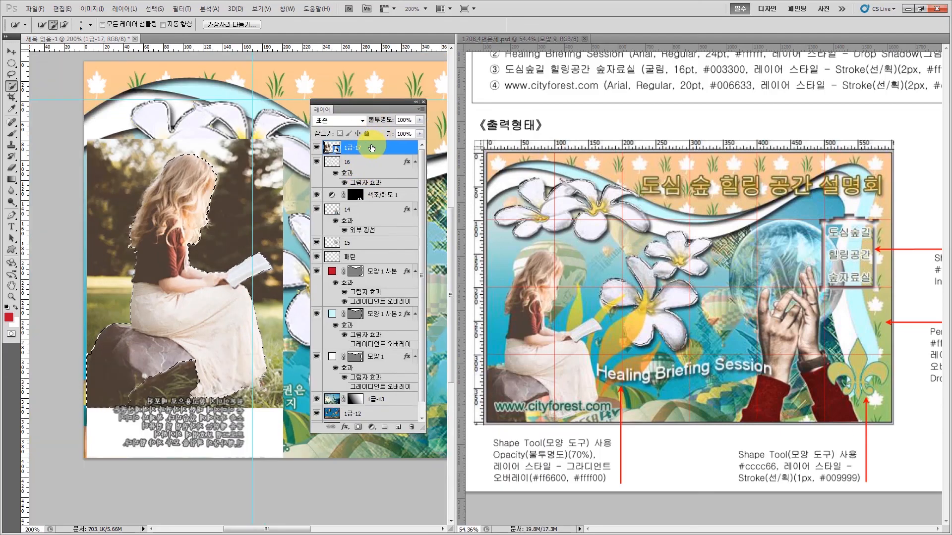
pyautogui.hotkey('ctrl', 'j')
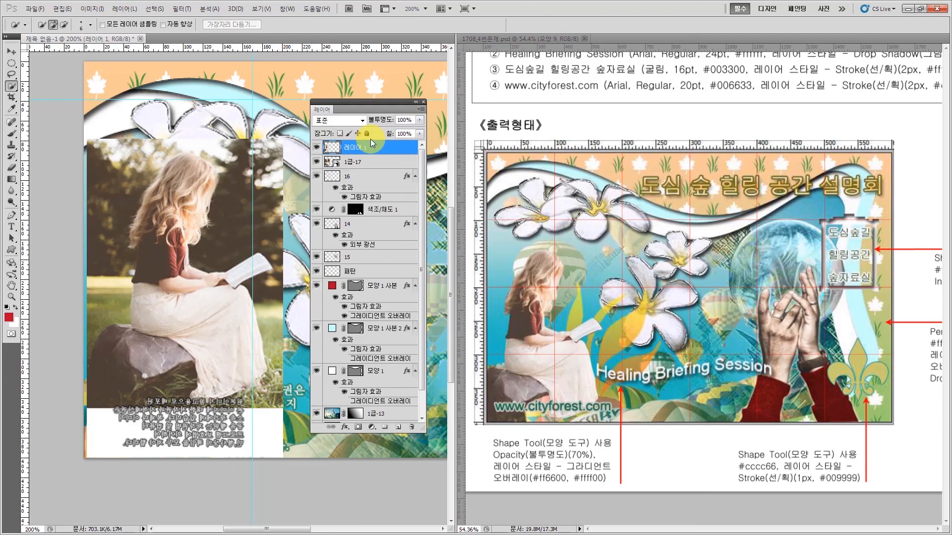
pyautogui.click(371, 162)
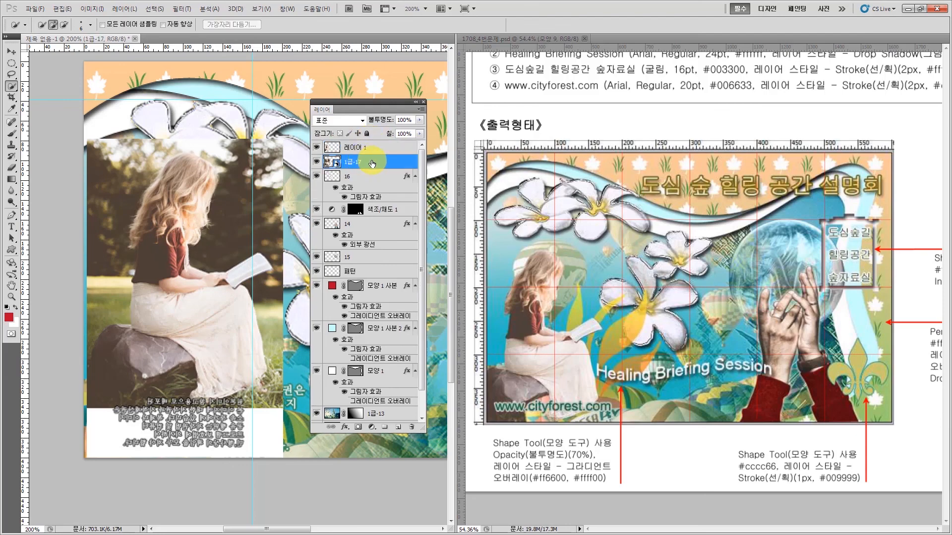
pyautogui.press('Delete')
# Rename the layer with the cut-out girl to 17
pyautogui.doubleClick(353, 146)
pyautogui.write('1')
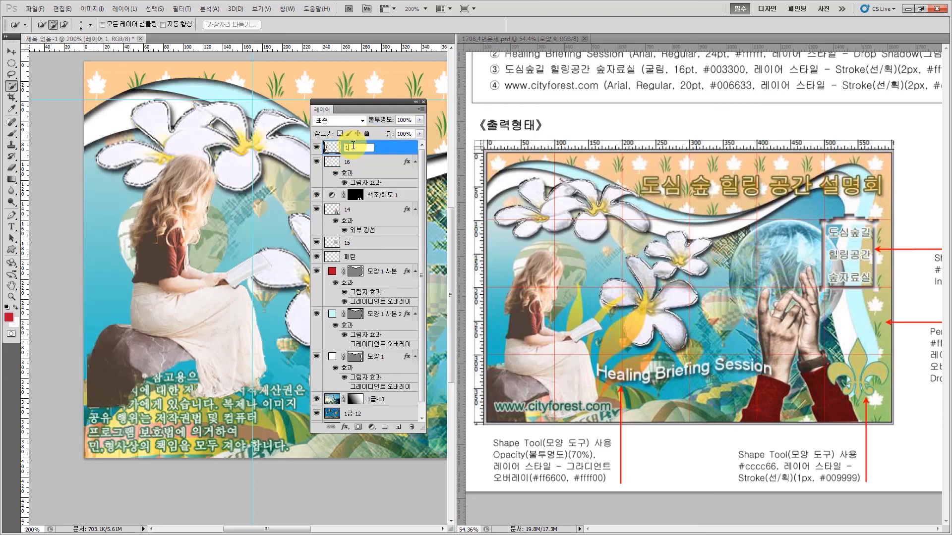
pyautogui.write('7')
pyautogui.press('Return')
pyautogui.moveTo(362, 103); pyautogui.dragTo(325, 483)
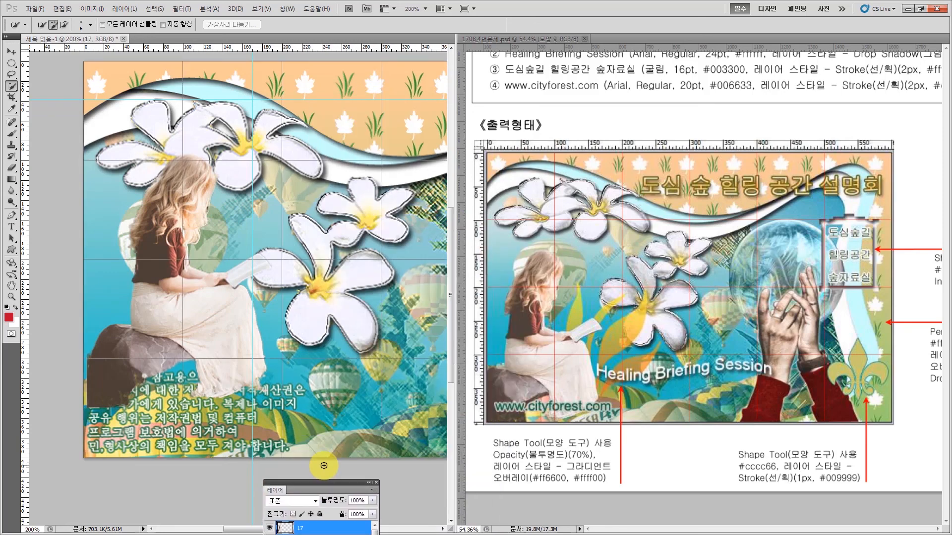
# Free-transform the girl on layer 17, shifting her down and left to match the output sample
pyautogui.hotkey('ctrl', 't')
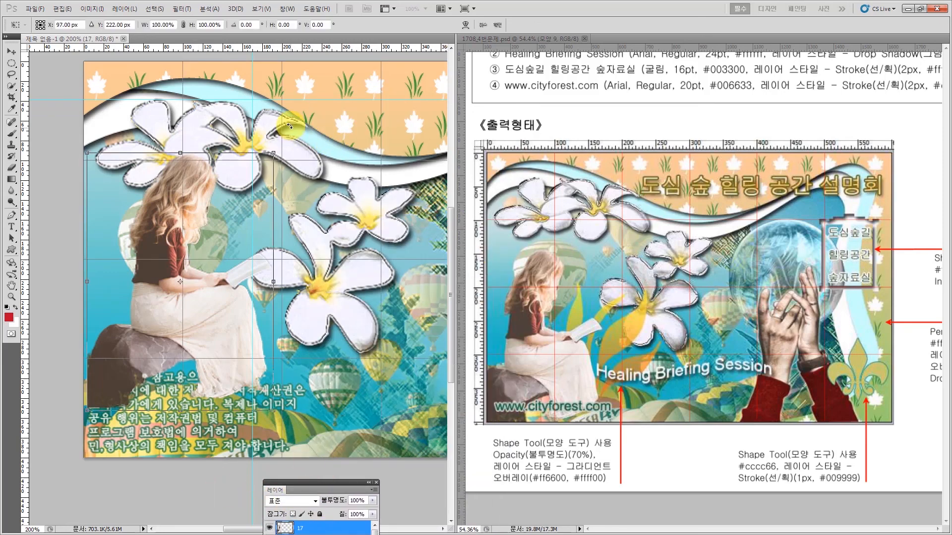
pyautogui.moveTo(274, 153); pyautogui.dragTo(208, 238)
pyautogui.moveTo(147, 326); pyautogui.dragTo(133, 347)
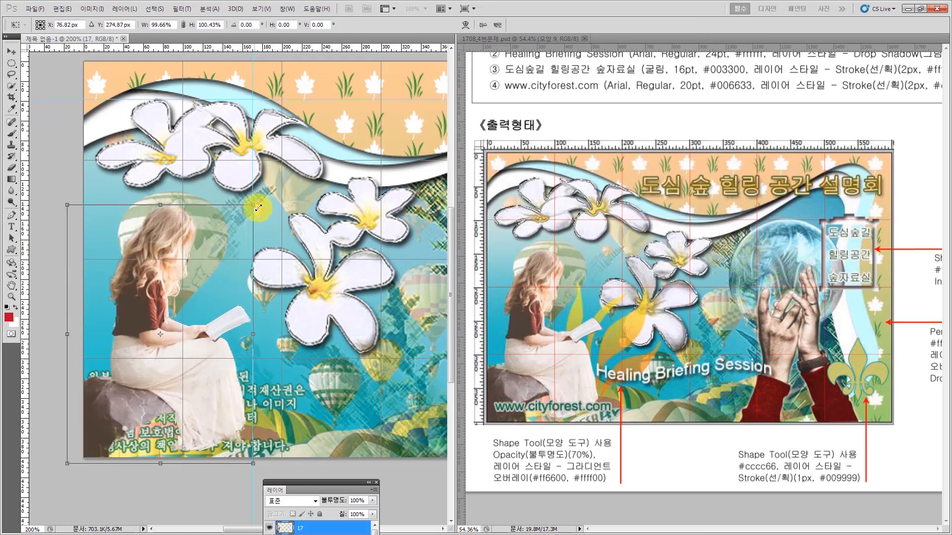
pyautogui.press('Return')
pyautogui.press('w')
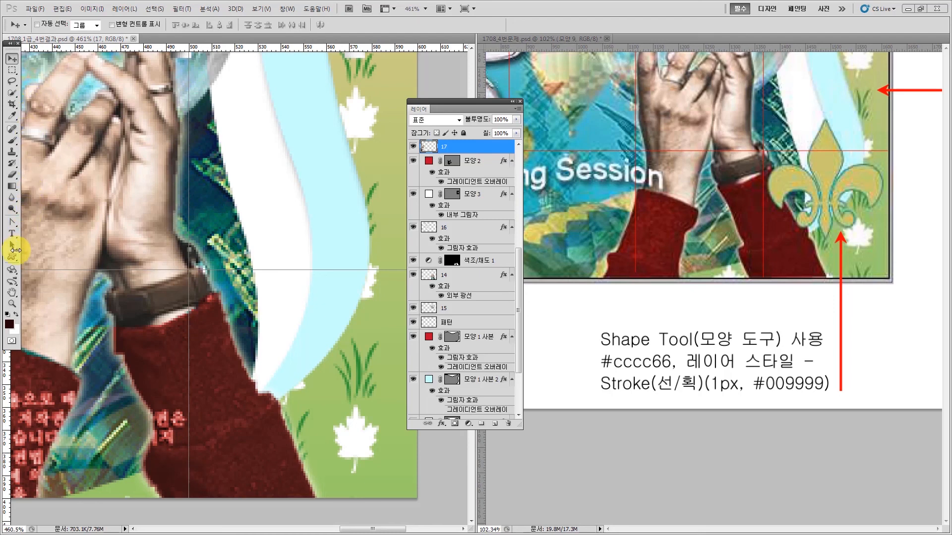
# Draw a fleur-de-lis custom shape over the sleeve and ribbon end near the poster's bottom-right corner
pyautogui.click(10, 258)
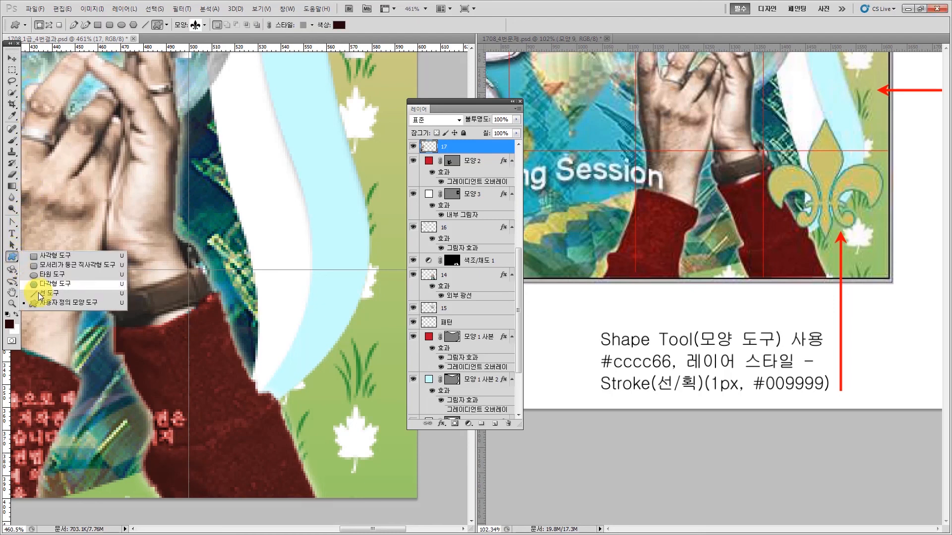
pyautogui.click(49, 304)
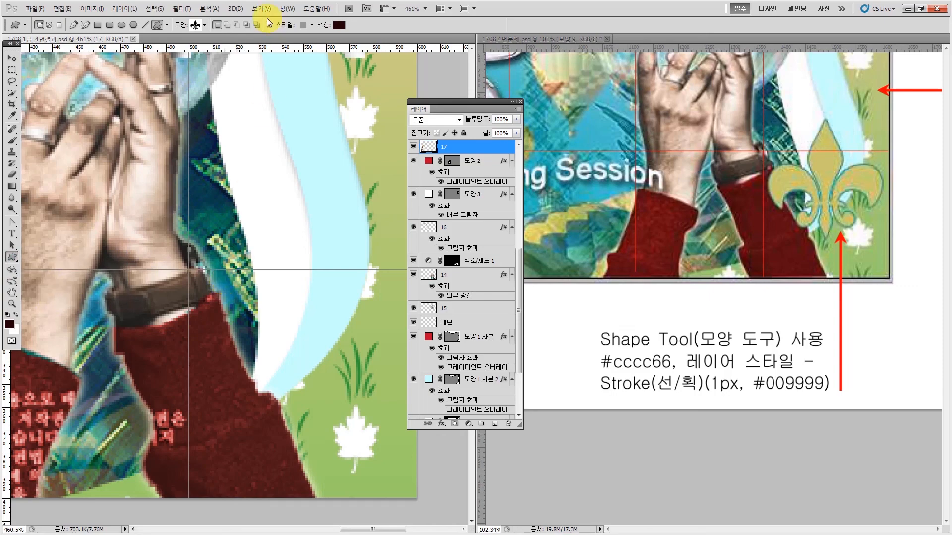
pyautogui.click(204, 25)
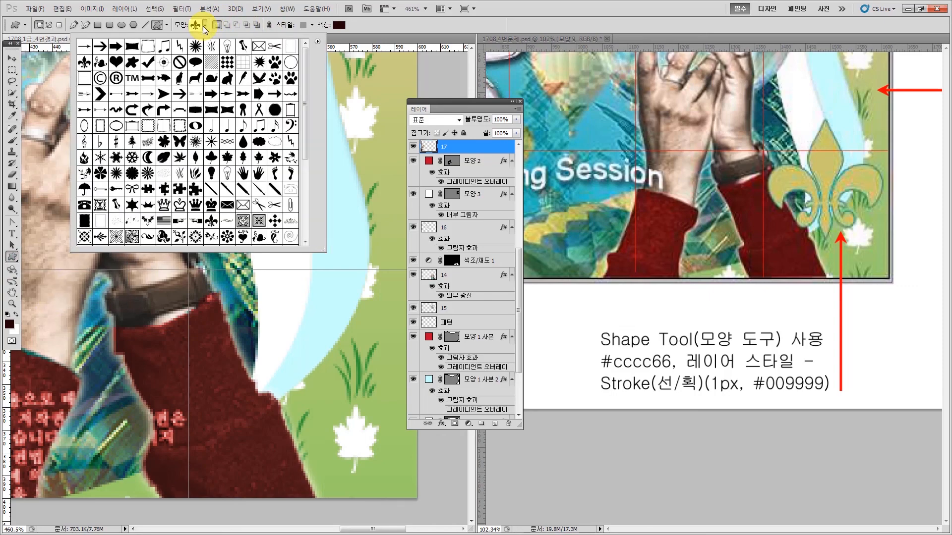
pyautogui.click(86, 65)
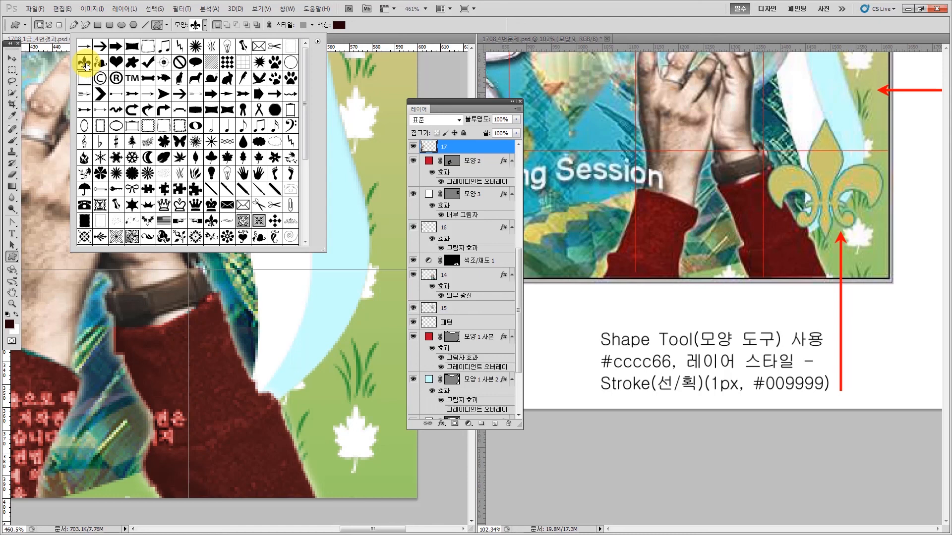
pyautogui.doubleClick(85, 64)
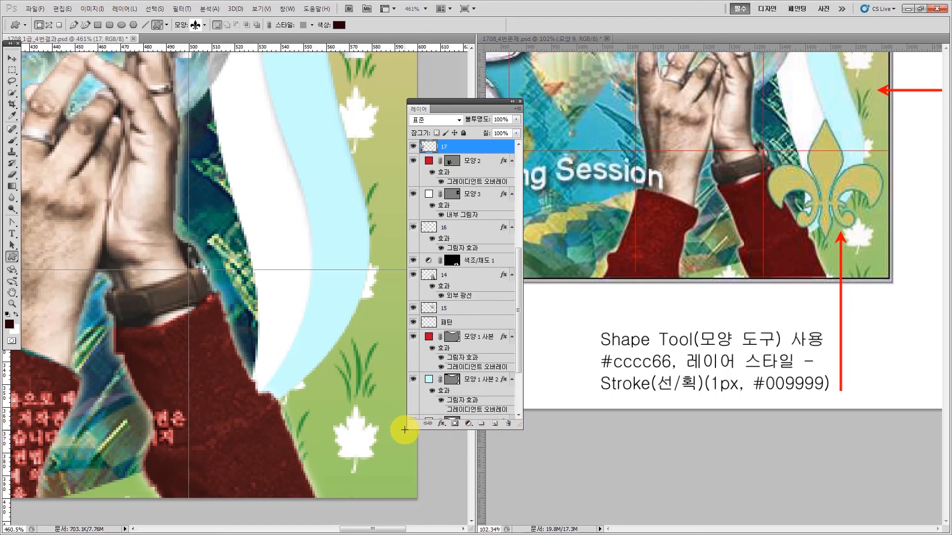
pyautogui.moveTo(404, 429); pyautogui.dragTo(151, 223)
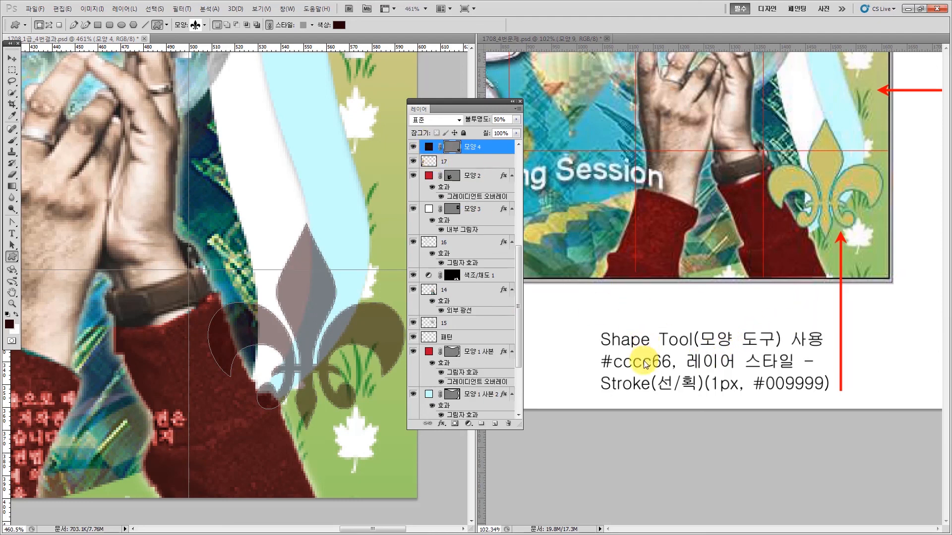
# Set the fleur-de-lis shape layer's opacity to 100% and its fill colour to #cccc66
pyautogui.click(518, 120)
pyautogui.moveTo(495, 130); pyautogui.dragTo(541, 130)
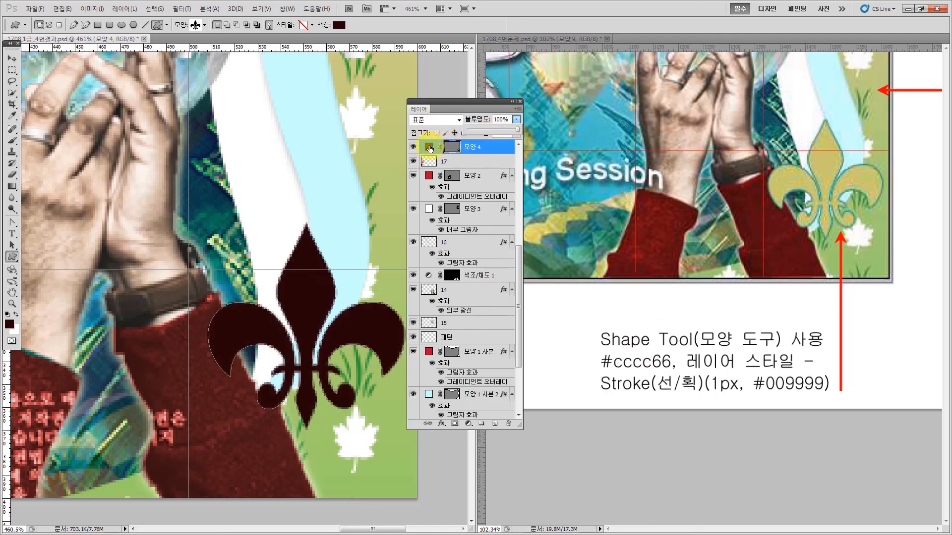
pyautogui.doubleClick(429, 148)
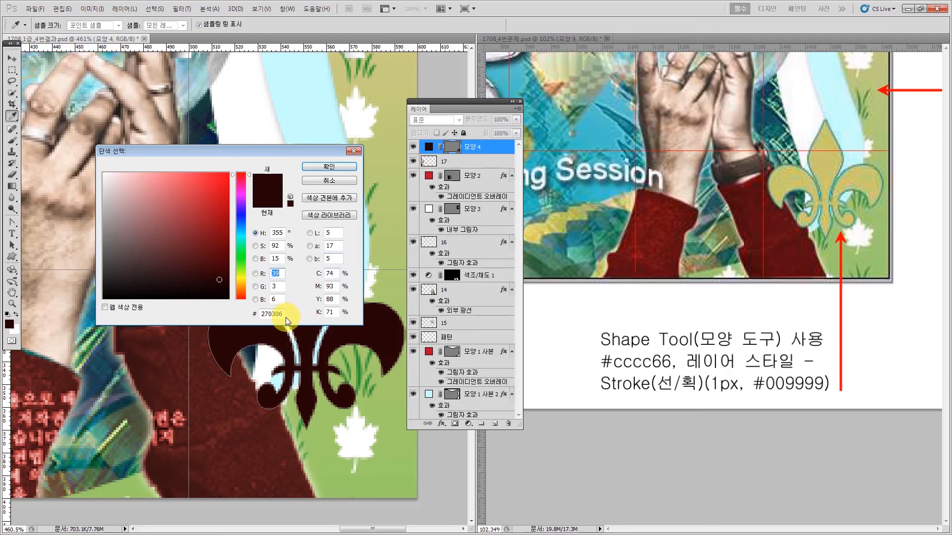
pyautogui.doubleClick(278, 314)
pyautogui.write('c')
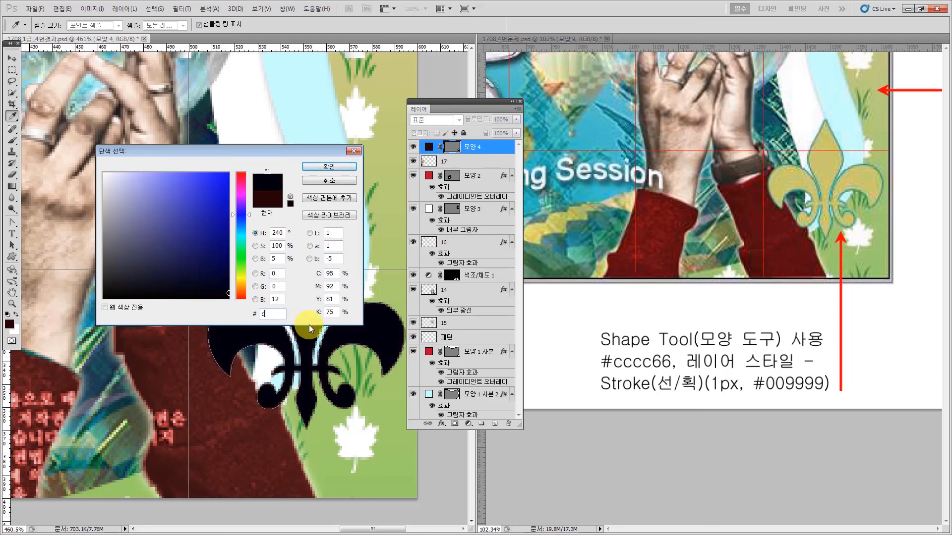
pyautogui.write('ccc')
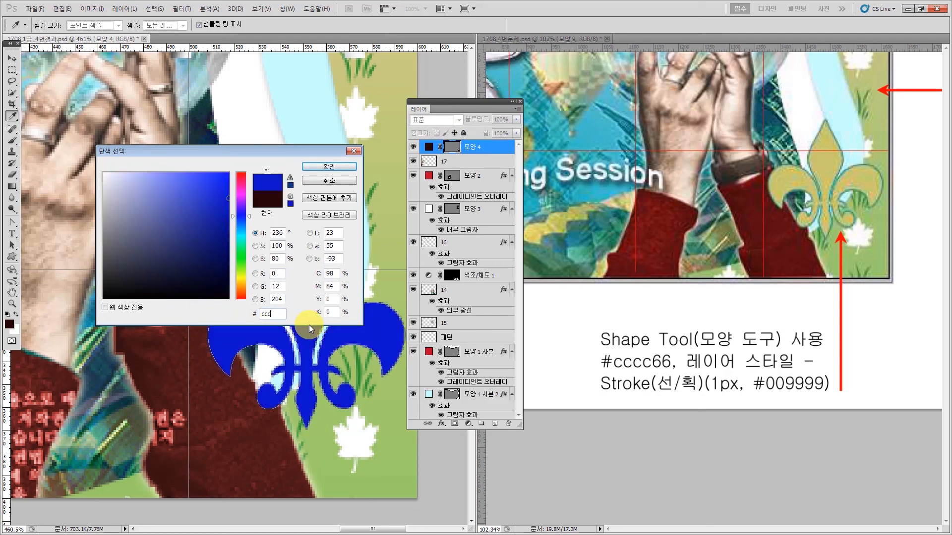
pyautogui.write('66')
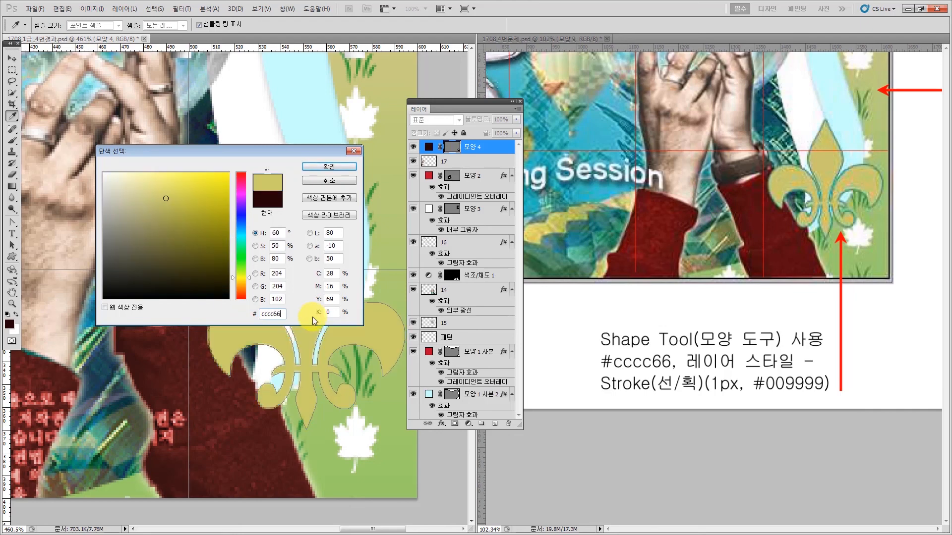
pyautogui.click(327, 169)
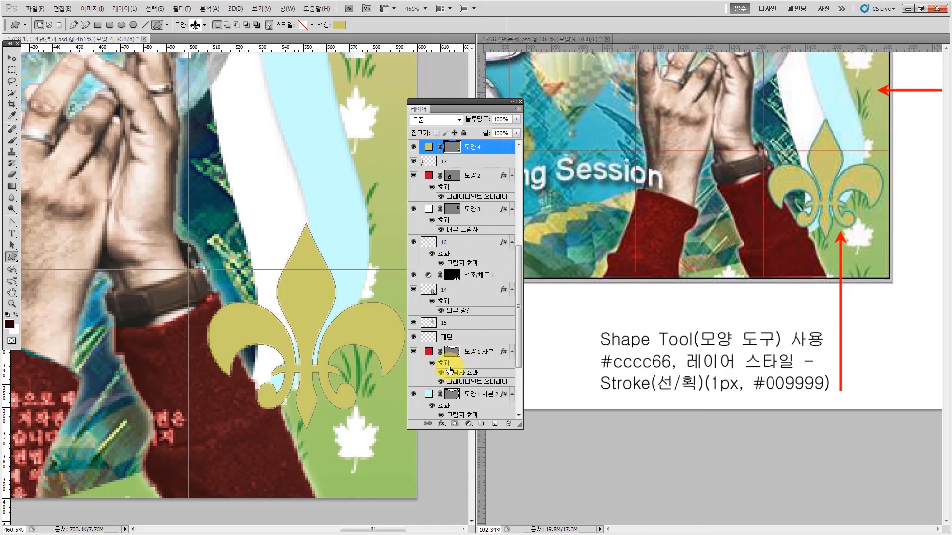
# Add a 1 px stroke in #009999 to the fleur-de-lis shape layer
pyautogui.click(441, 424)
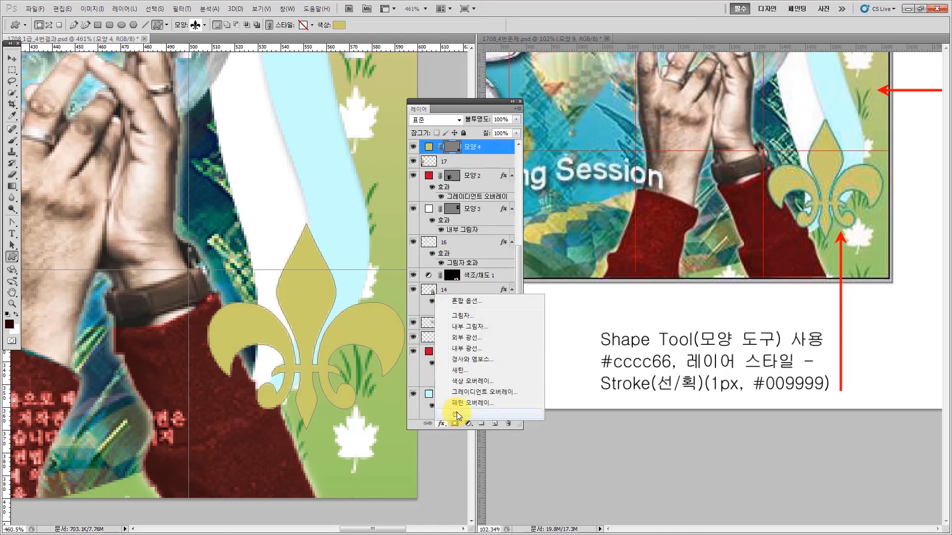
pyautogui.click(456, 409)
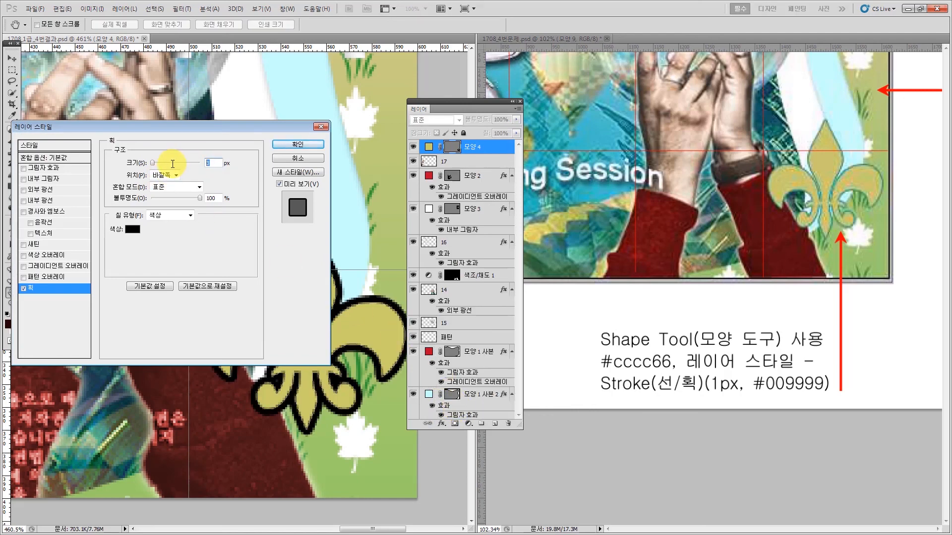
pyautogui.write('1')
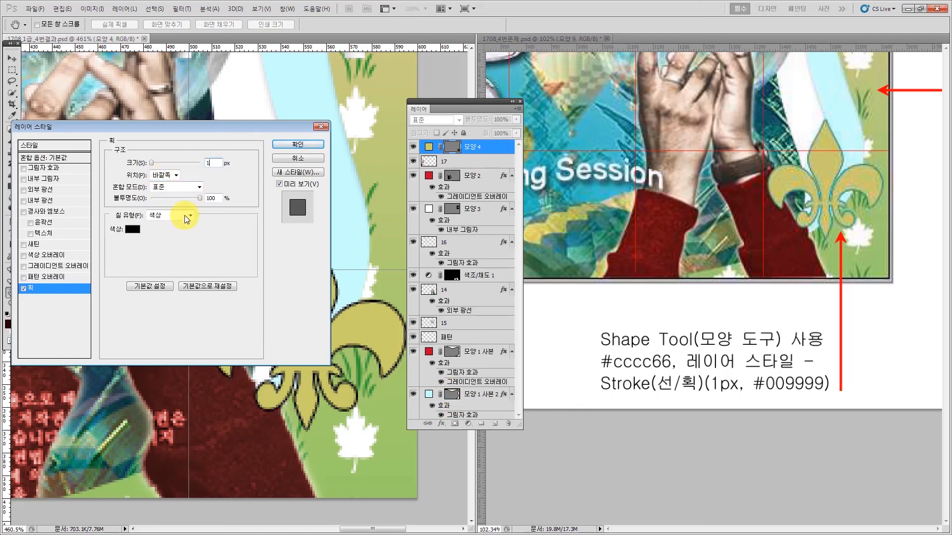
pyautogui.click(133, 230)
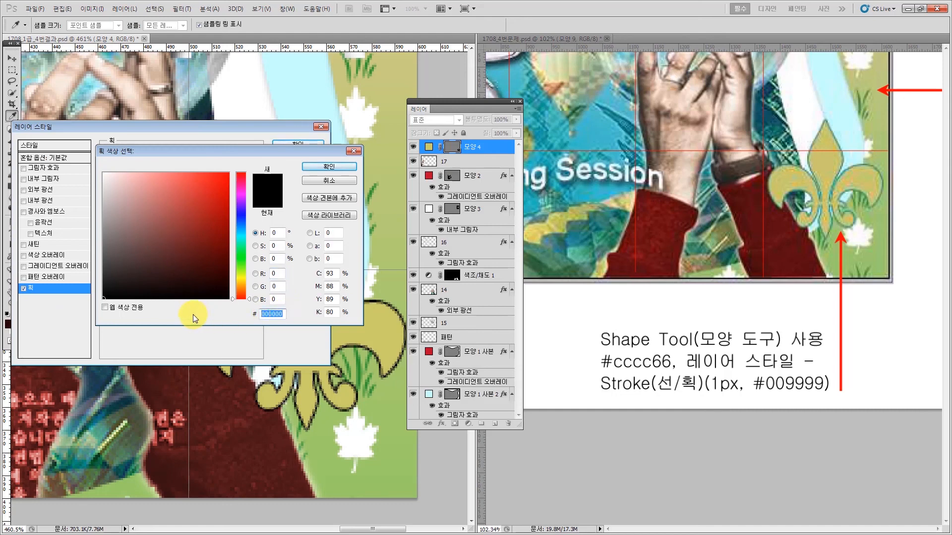
pyautogui.write('009999')
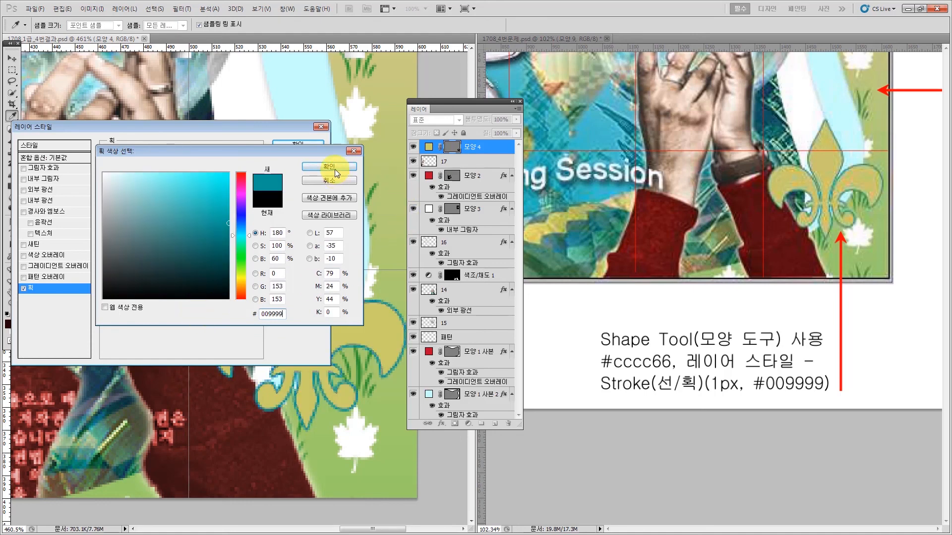
pyautogui.click(334, 169)
pyautogui.click(300, 144)
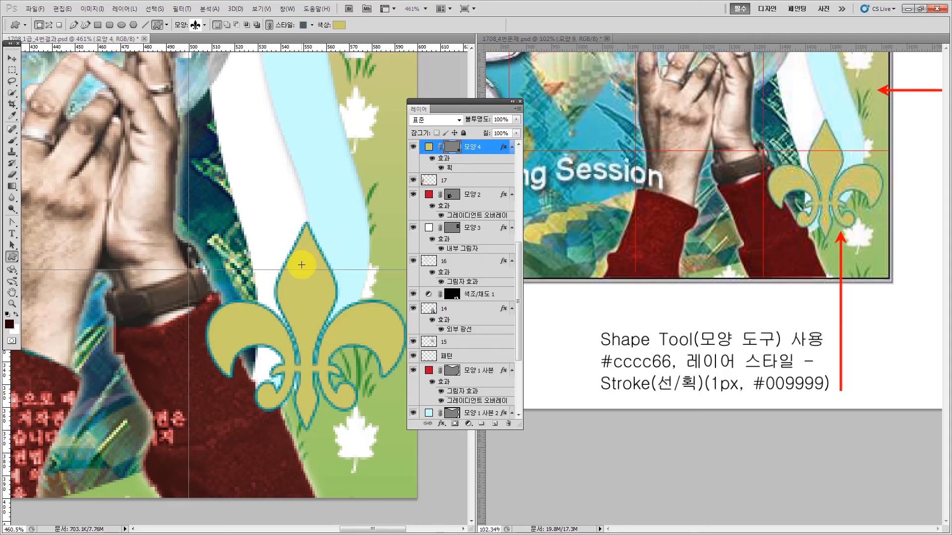
# Free-transform the fleur-de-lis, enlarging it proportionally to about 102.5% from its upper-left corner
pyautogui.click(12, 59)
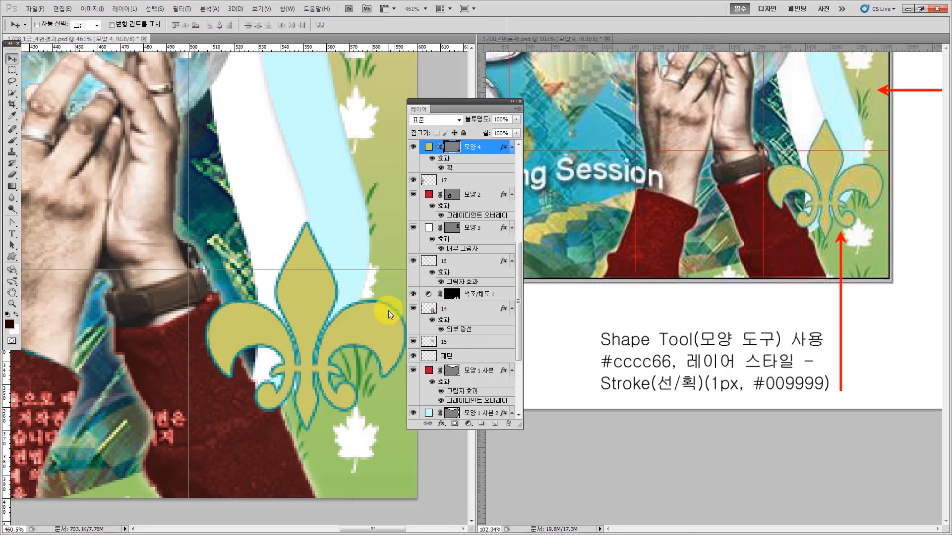
pyautogui.hotkey('ctrl', 't')
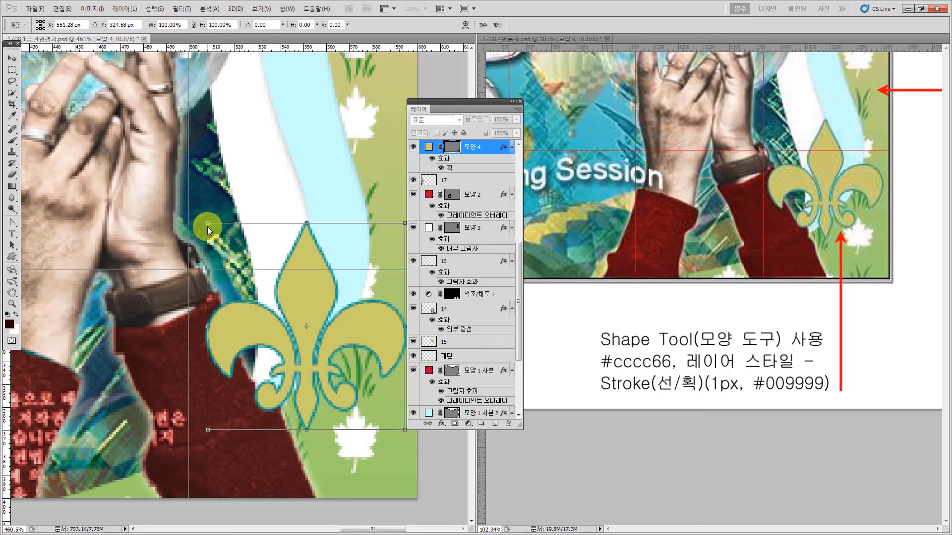
pyautogui.moveTo(207, 227); pyautogui.dragTo(203, 220)
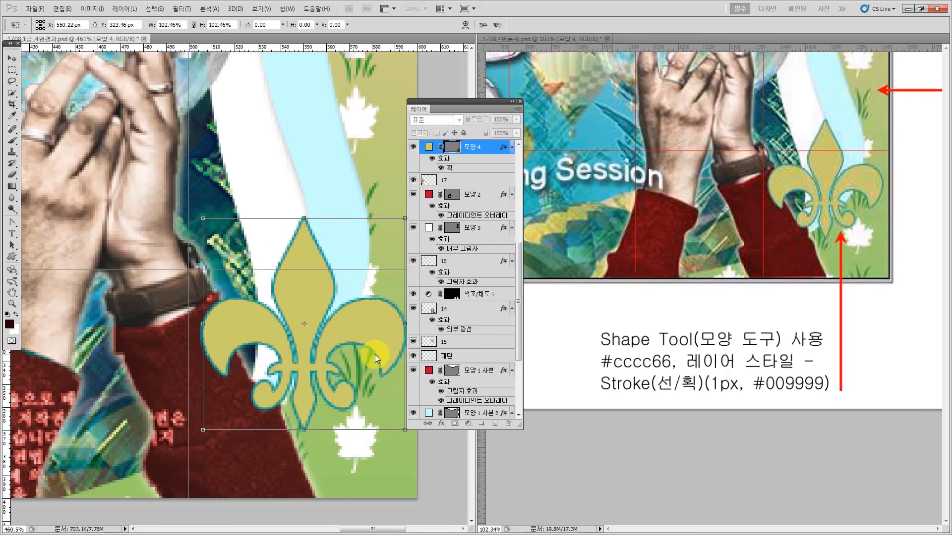
pyautogui.press('Return')
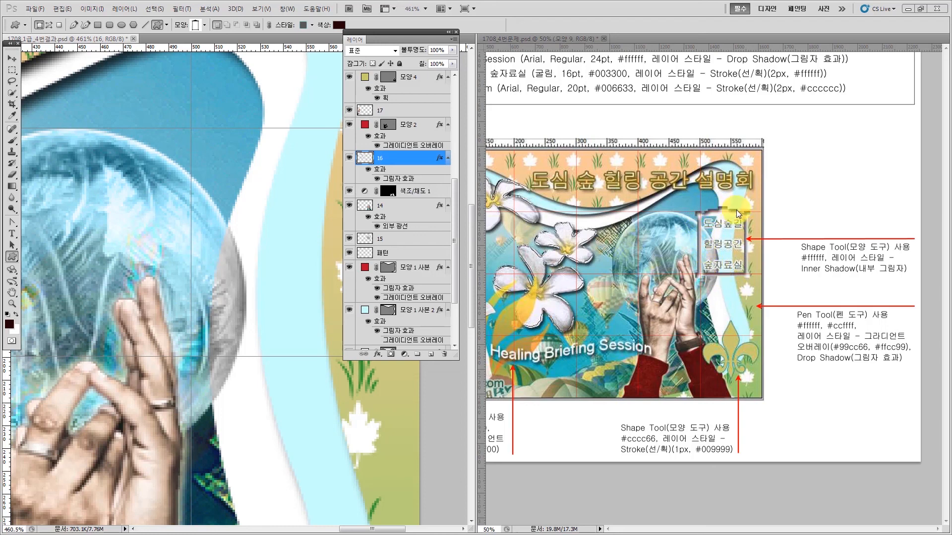
# Draw an ornate rectangular frame custom shape above layer 16, over the glass ball's outer edge and the ribbon
pyautogui.click(13, 259)
pyautogui.click(70, 302)
pyautogui.click(205, 27)
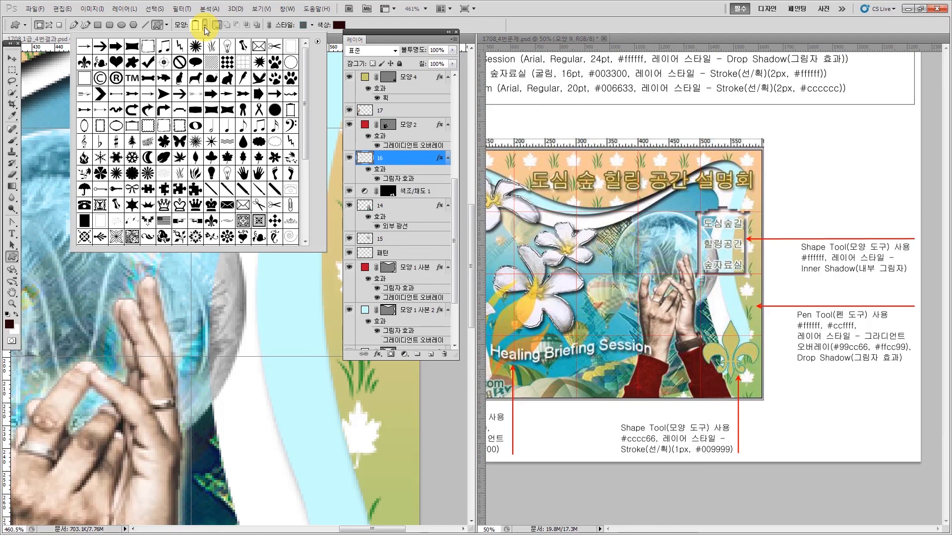
pyautogui.click(291, 111)
pyautogui.doubleClick(291, 115)
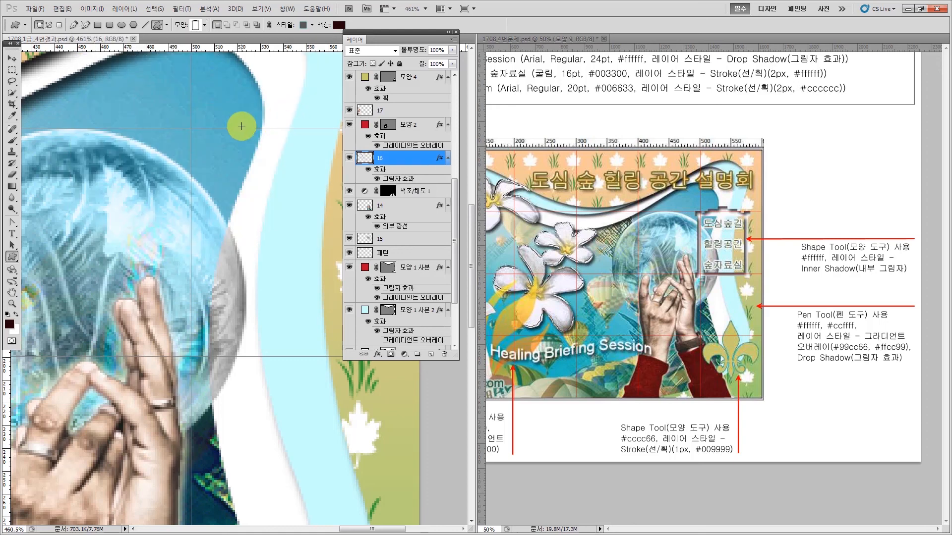
pyautogui.moveTo(188, 123); pyautogui.dragTo(342, 363)
# Free-transform the frame shape, extending its upper-left corner slightly outward to match the output sample
pyautogui.press('t')
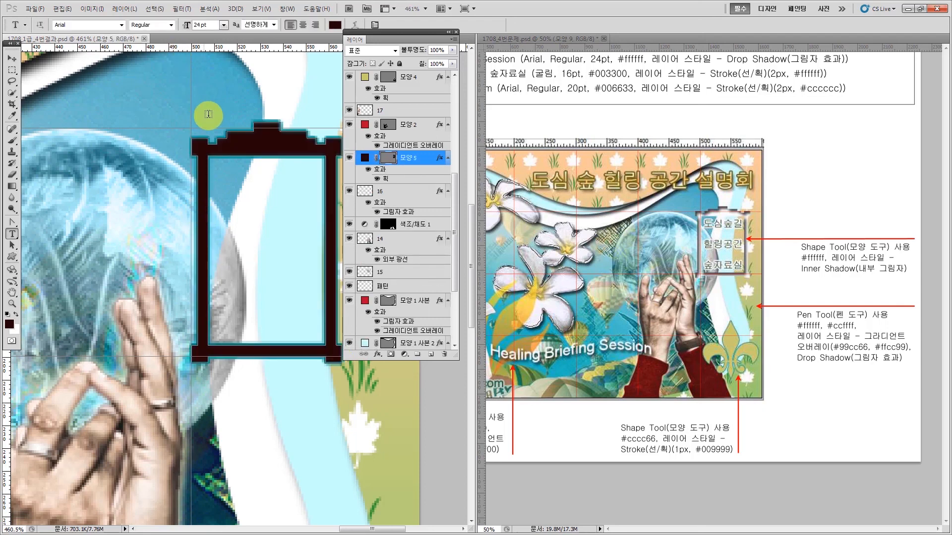
pyautogui.click(12, 58)
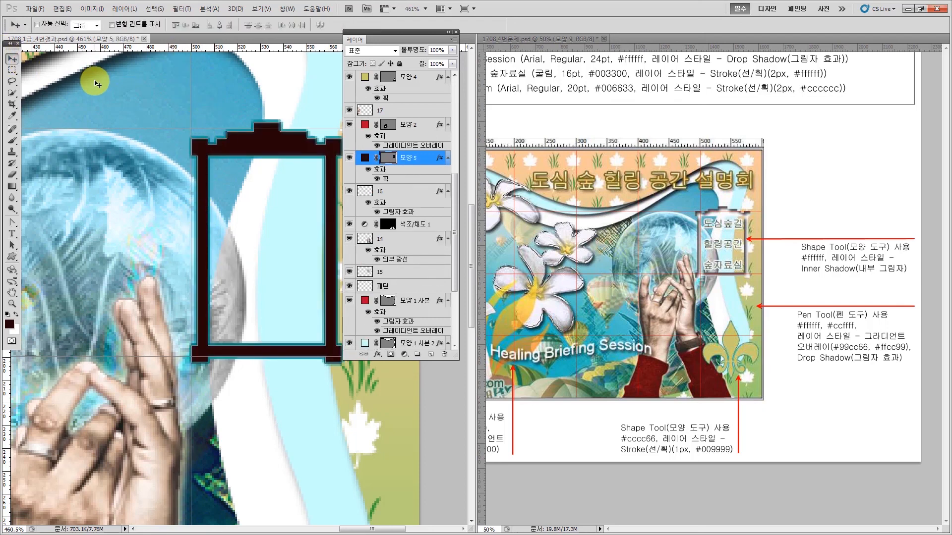
pyautogui.hotkey('ctrl', 't')
pyautogui.moveTo(191, 122); pyautogui.dragTo(183, 110)
pyautogui.press('Return')
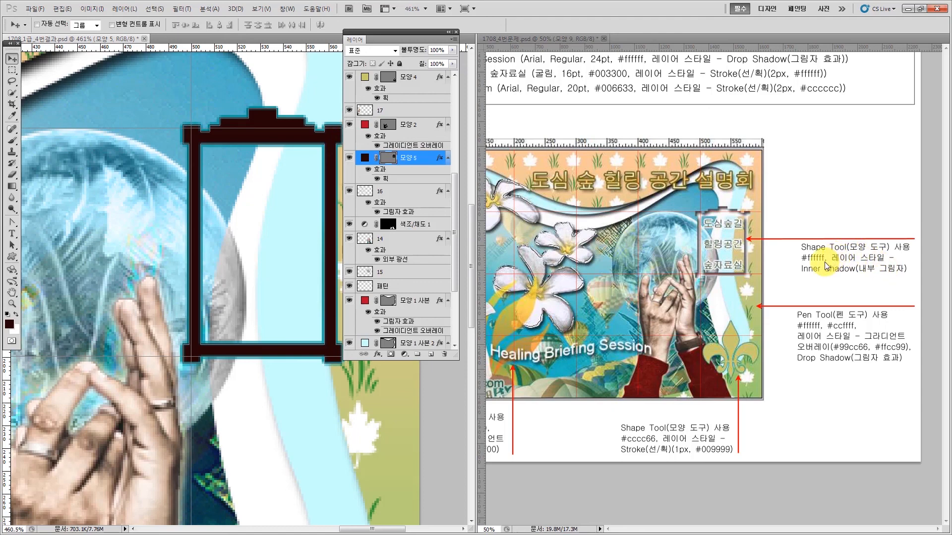
# Set the frame shape's fill colour to white, #ffffff
pyautogui.doubleClick(366, 158)
pyautogui.moveTo(170, 237); pyautogui.dragTo(78, 162)
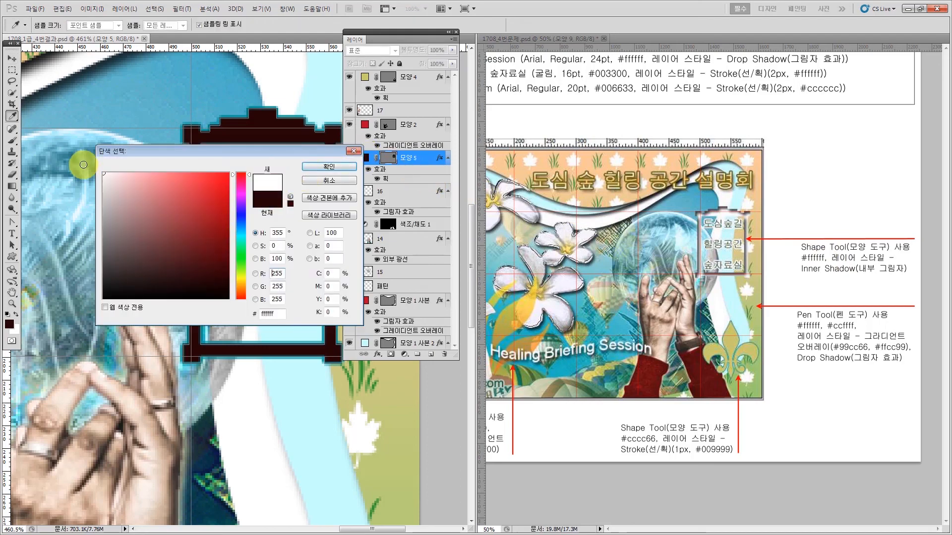
pyautogui.click(322, 168)
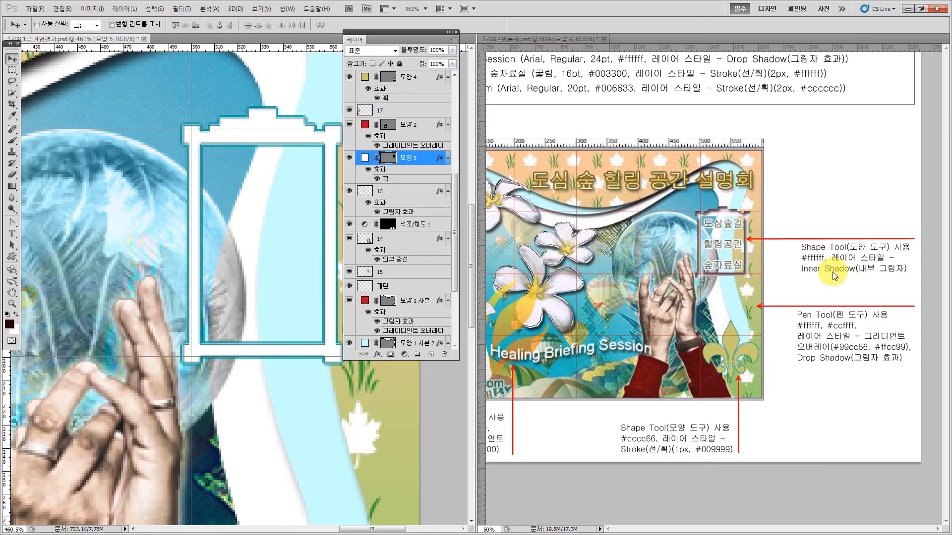
# Replace the frame shape's stroke effect with an inner shadow at the default settings
pyautogui.doubleClick(397, 178)
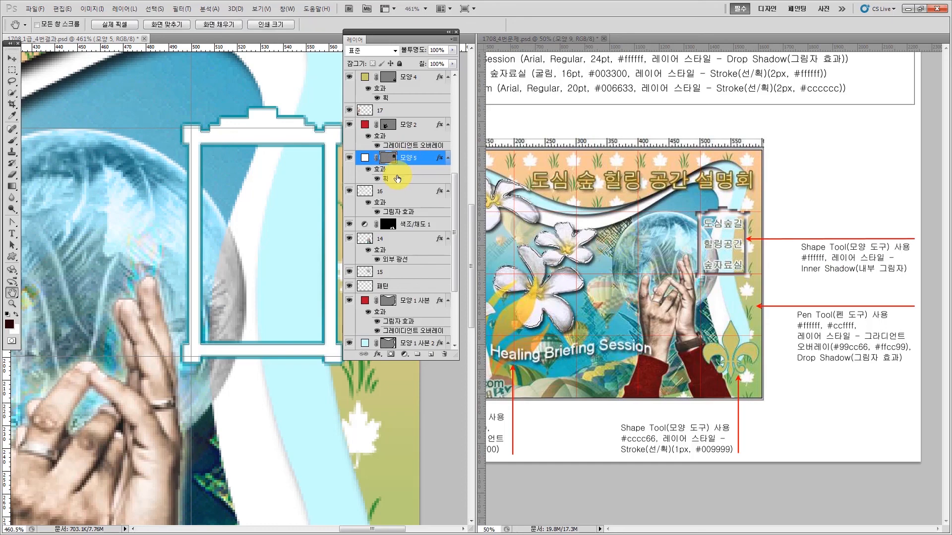
pyautogui.click(23, 289)
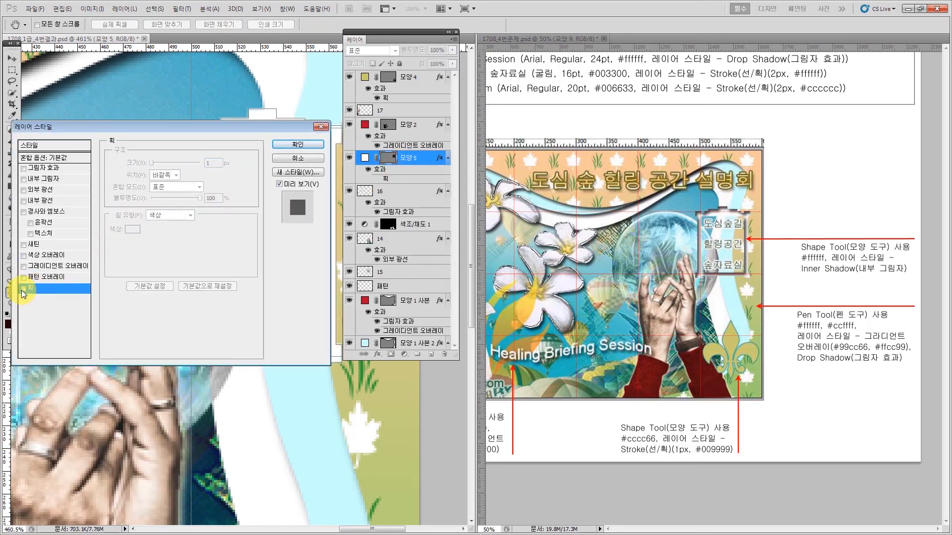
pyautogui.click(29, 179)
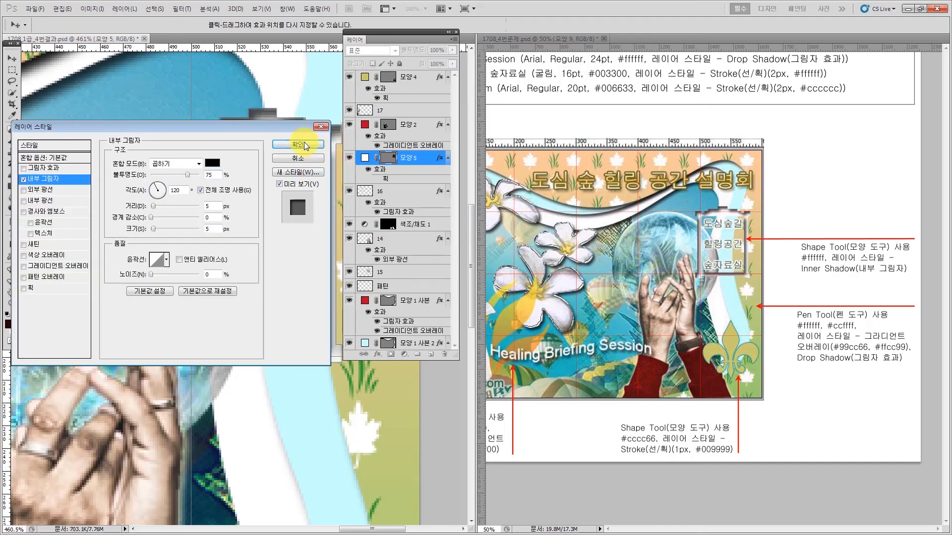
pyautogui.click(304, 144)
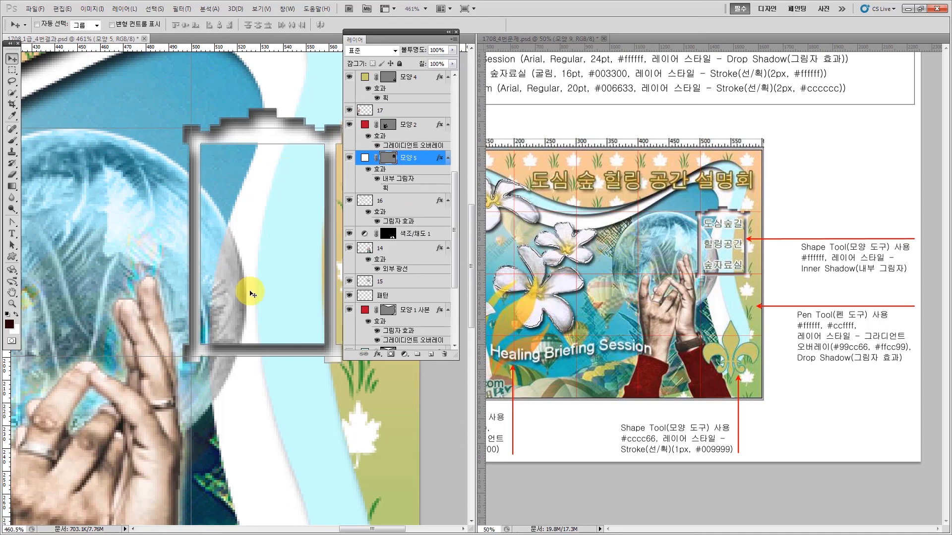
# Draw a large grass-blade custom shape above layer 16, between the seated girl and the white flower
pyautogui.click(12, 293)
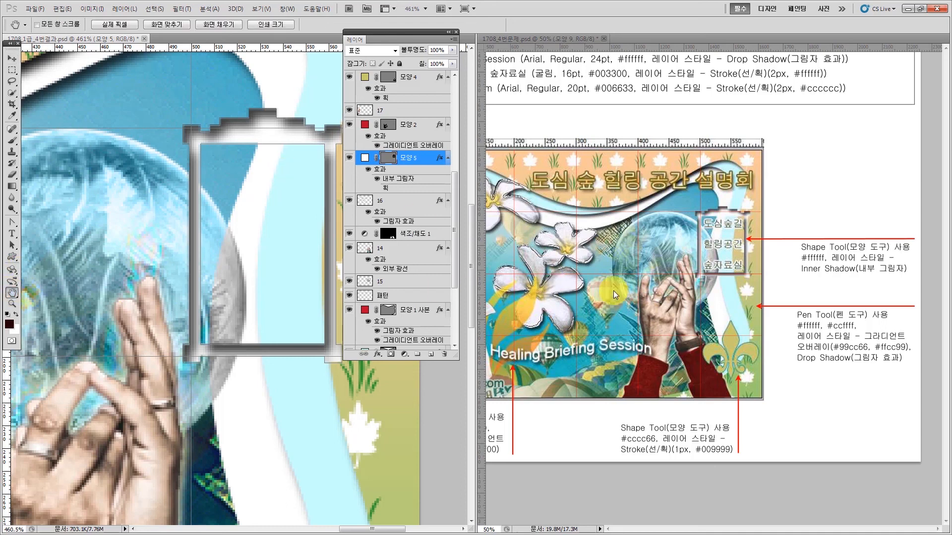
pyautogui.click(543, 293)
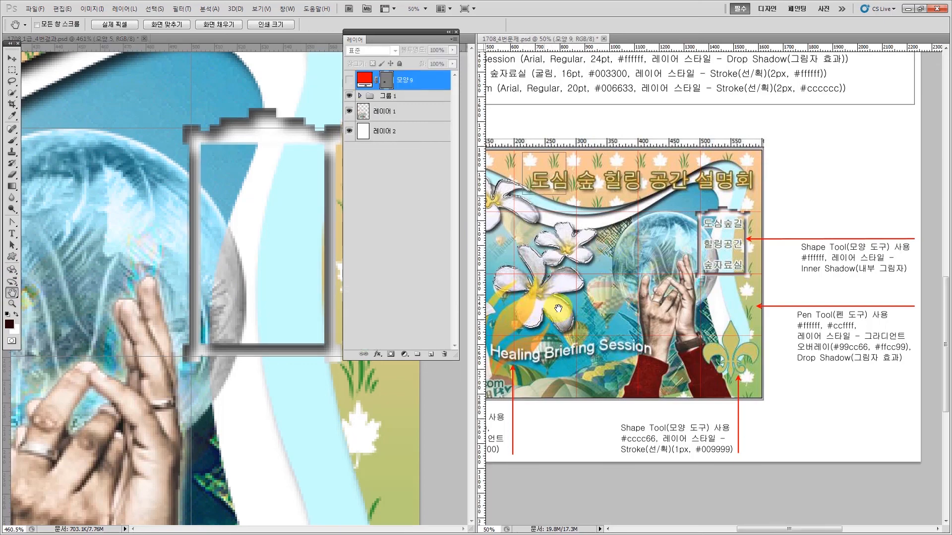
pyautogui.moveTo(558, 308); pyautogui.dragTo(634, 308)
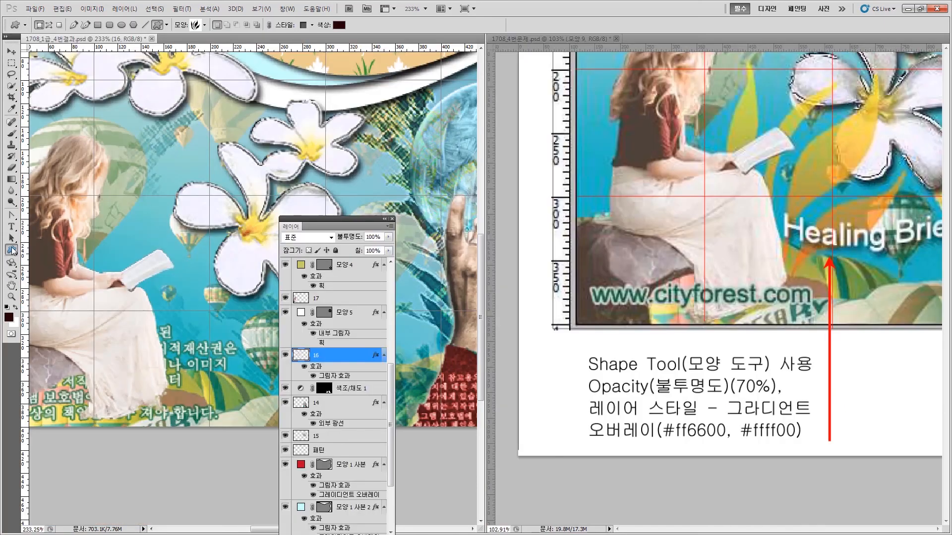
pyautogui.rightClick(12, 250)
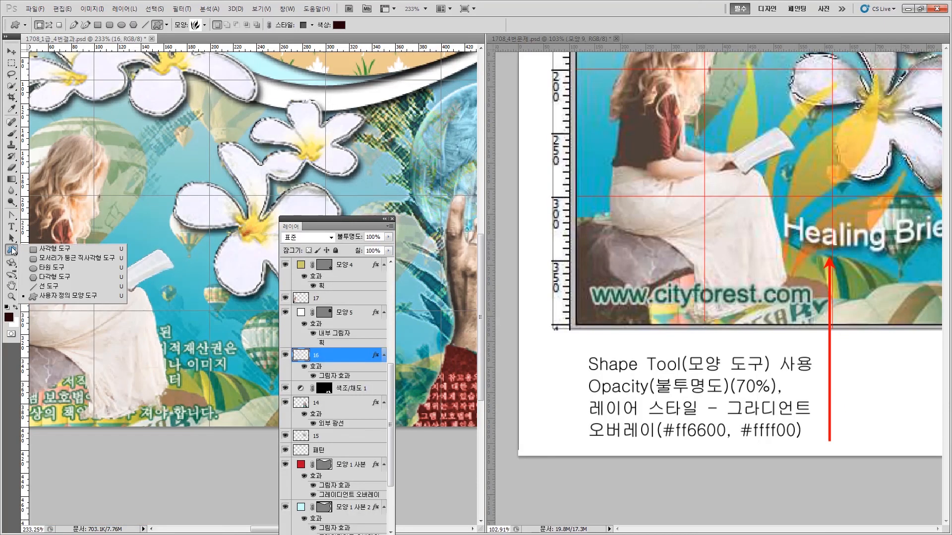
pyautogui.click(48, 296)
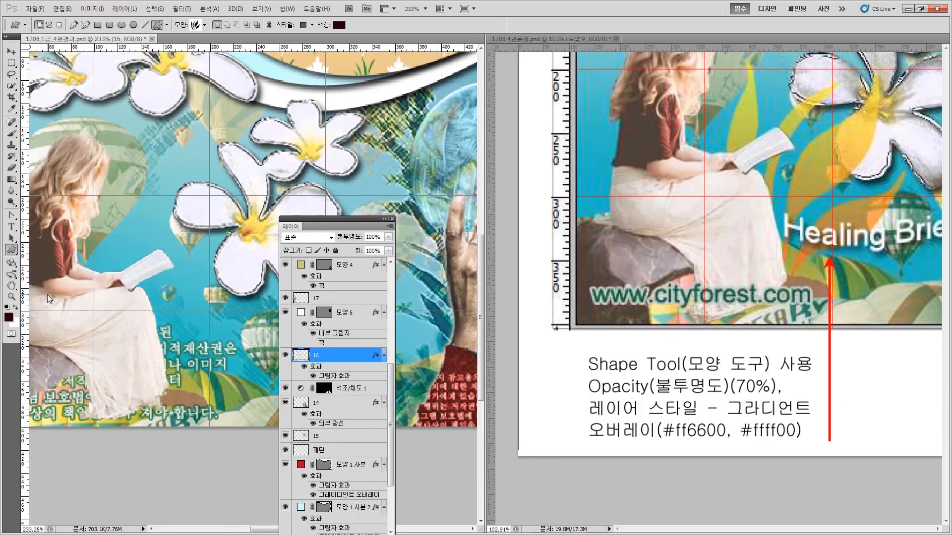
pyautogui.click(205, 26)
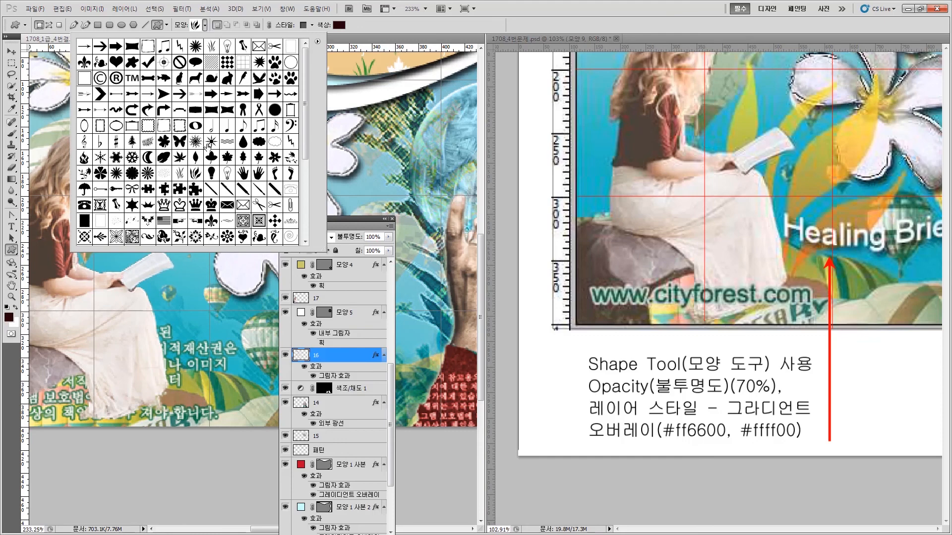
pyautogui.doubleClick(196, 173)
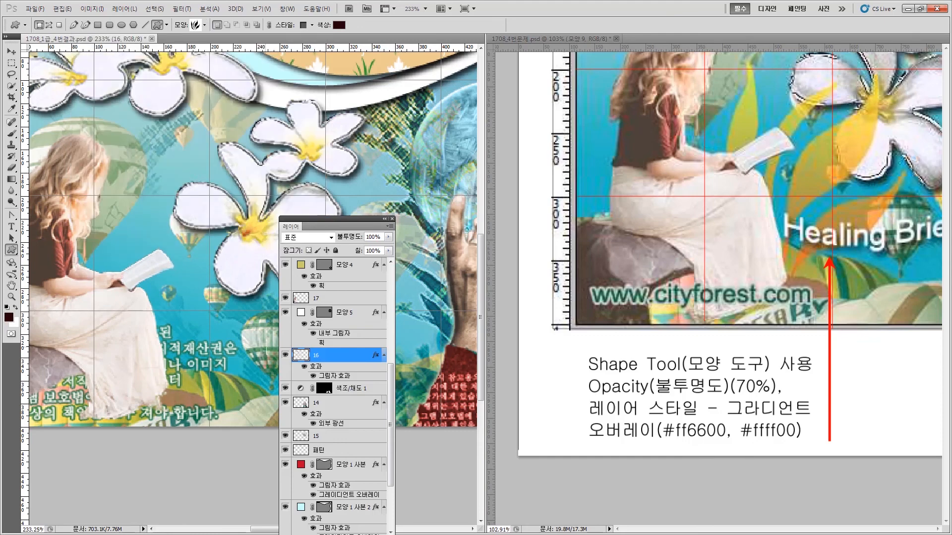
pyautogui.moveTo(268, 396); pyautogui.dragTo(94, 171)
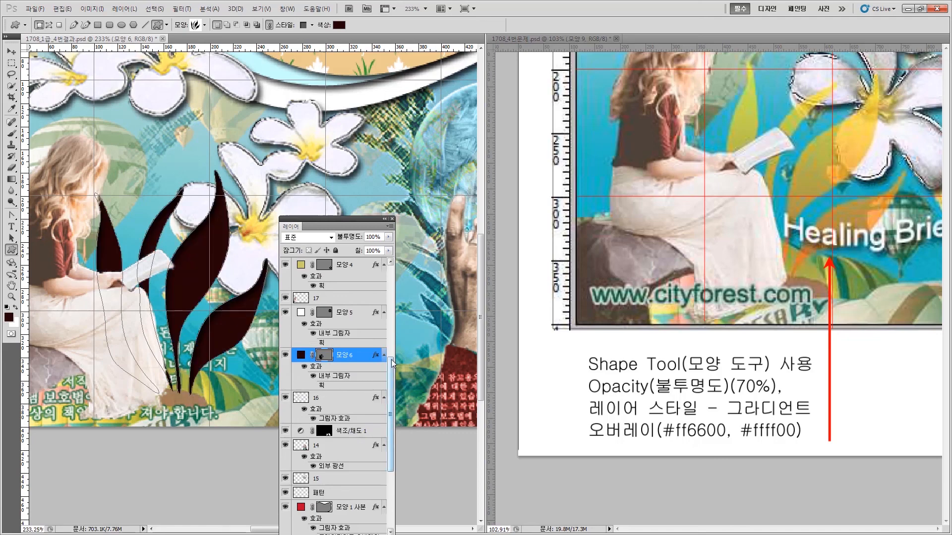
# Free-transform the grass shape, rotating it slightly clockwise and adjusting its size and position beside the girl to match the sample
pyautogui.hotkey('ctrl', 't')
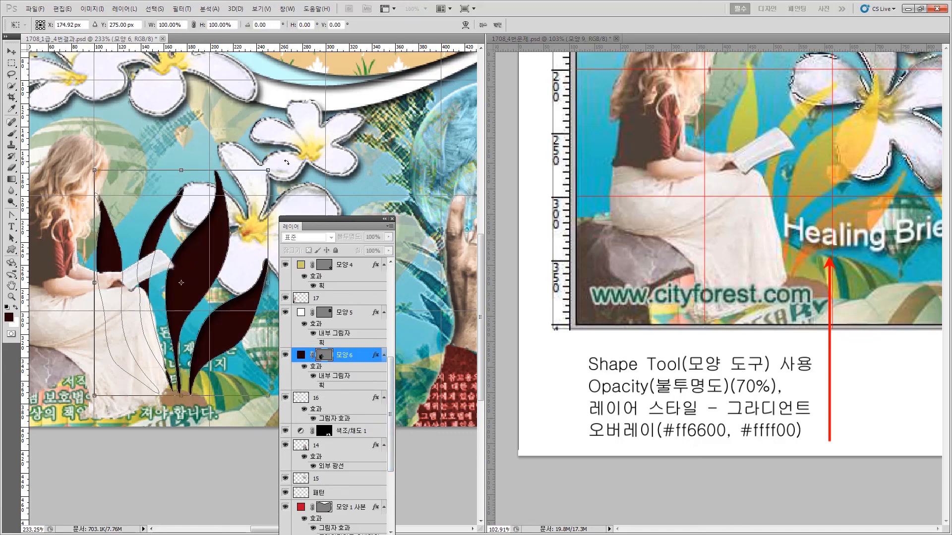
pyautogui.moveTo(274, 164); pyautogui.dragTo(281, 198)
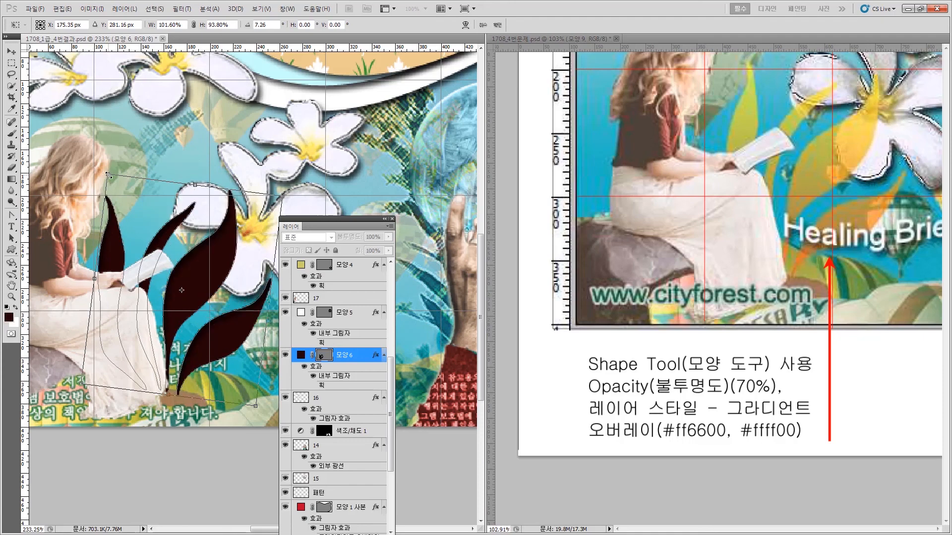
pyautogui.moveTo(109, 176); pyautogui.dragTo(112, 169)
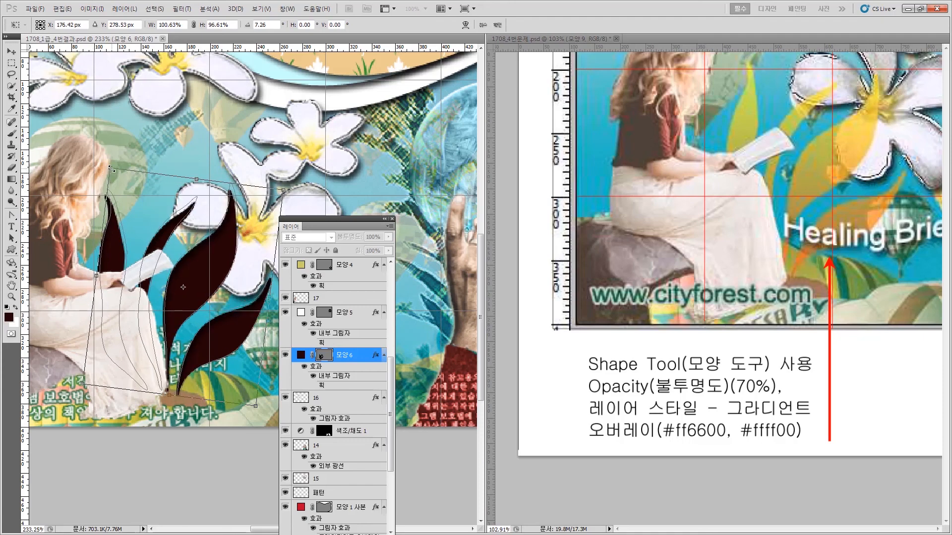
pyautogui.press('Return')
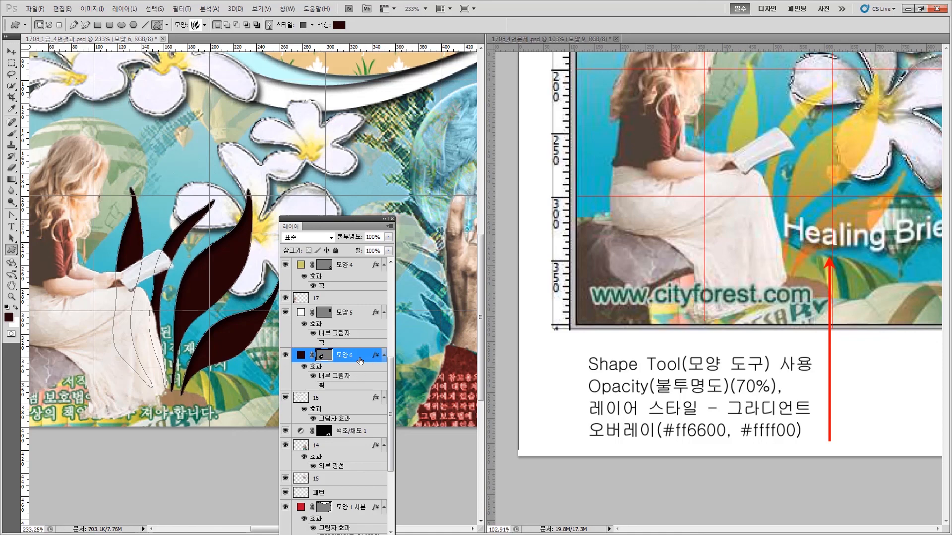
# Set the grass shape layer's opacity to 70% and remove its inner shadow effect
pyautogui.doubleClick(381, 237)
pyautogui.write('70')
pyautogui.press('Return')
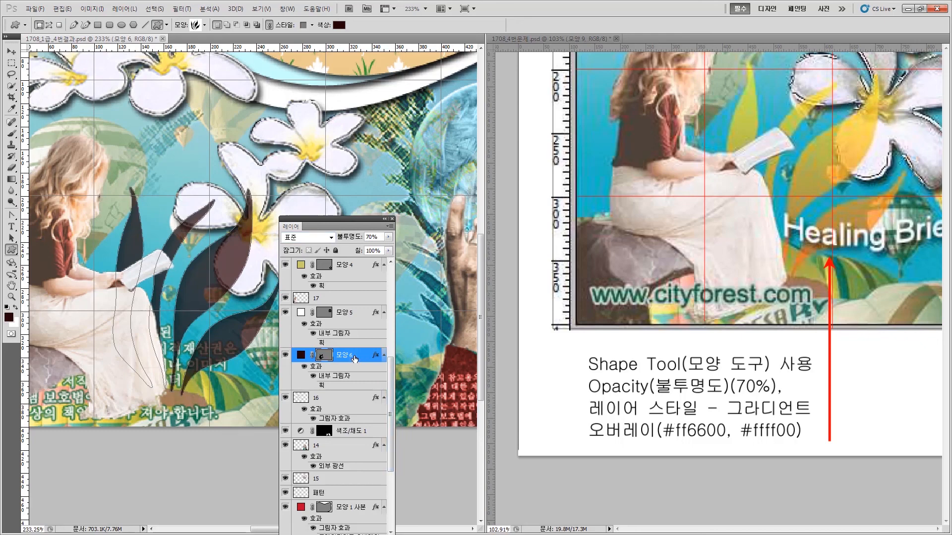
pyautogui.doubleClick(350, 381)
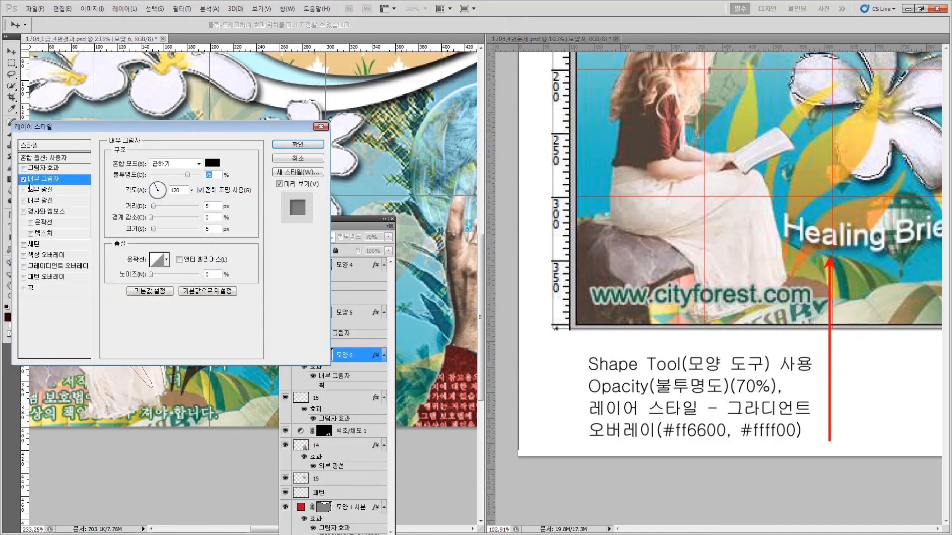
pyautogui.click(24, 180)
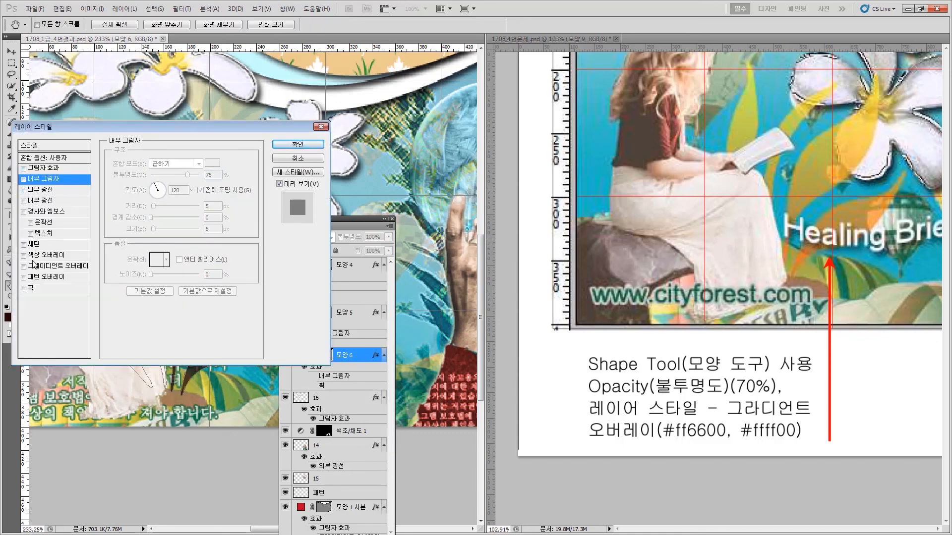
# Add a gradient overlay to the grass shape and set the gradient's starting colour to #ff6600
pyautogui.click(60, 270)
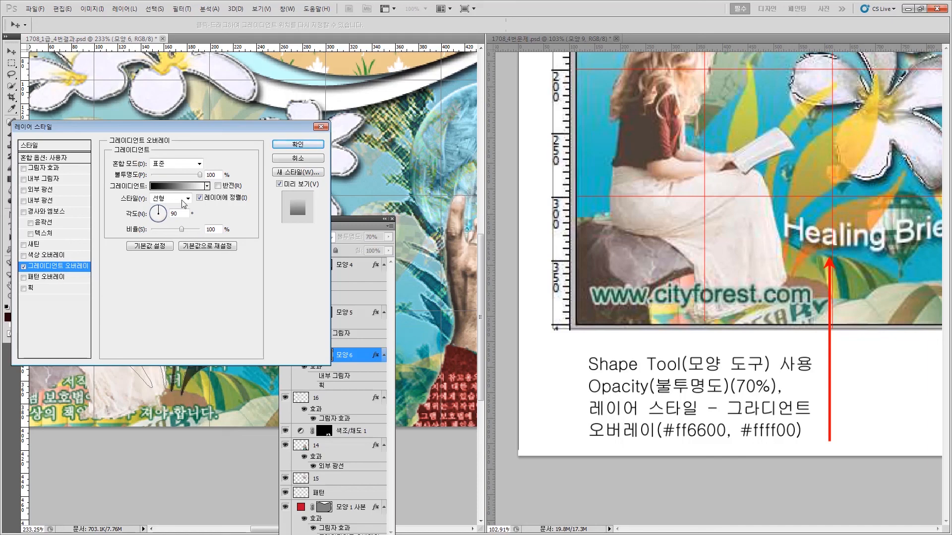
pyautogui.click(176, 187)
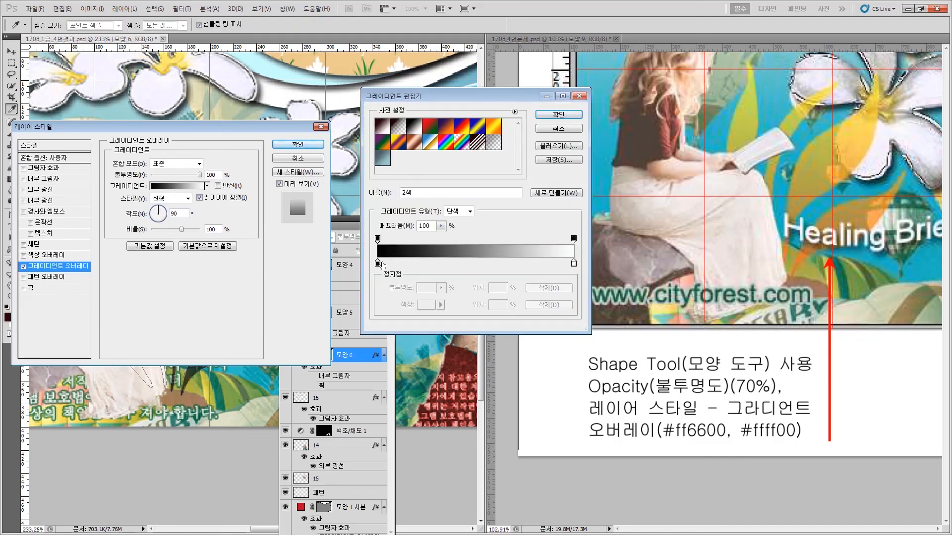
pyautogui.click(377, 263)
pyautogui.click(425, 305)
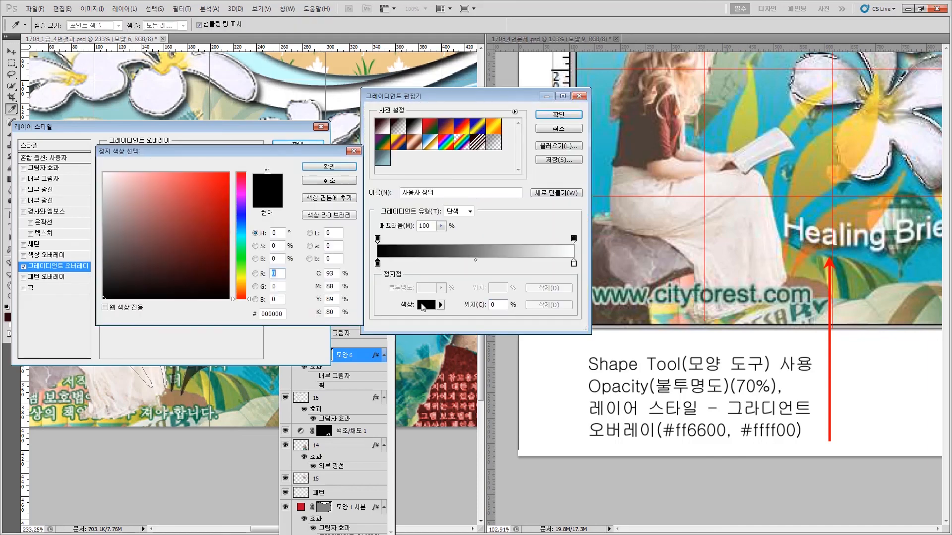
pyautogui.doubleClick(283, 313)
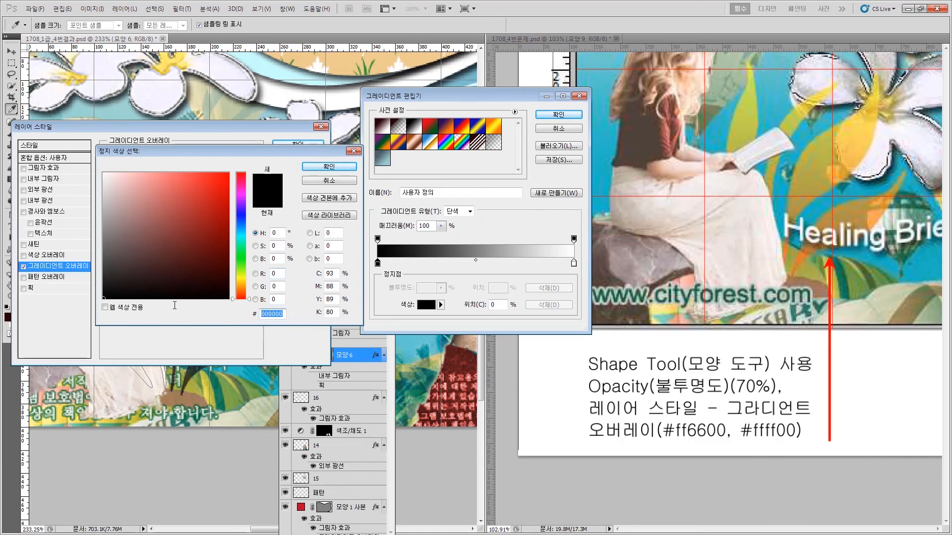
pyautogui.write('ff660')
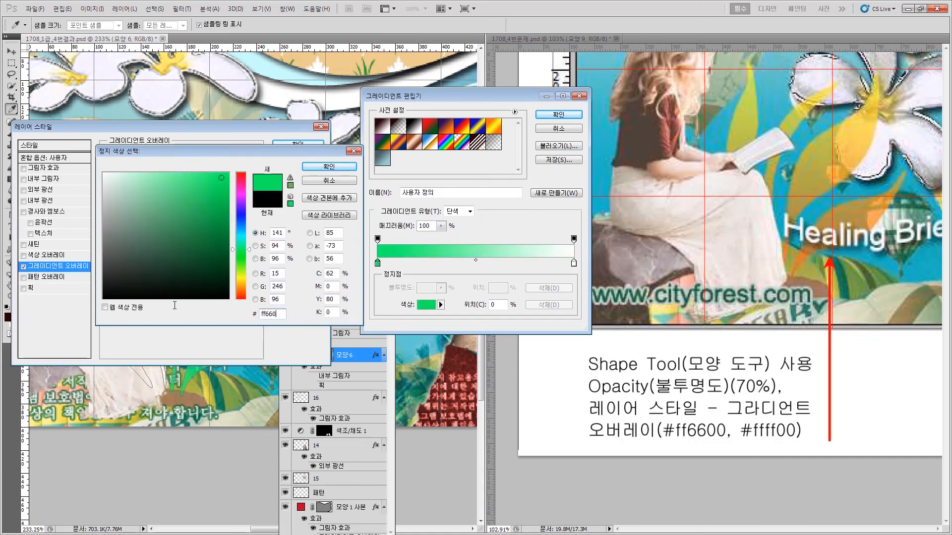
pyautogui.write('0')
pyautogui.click(345, 167)
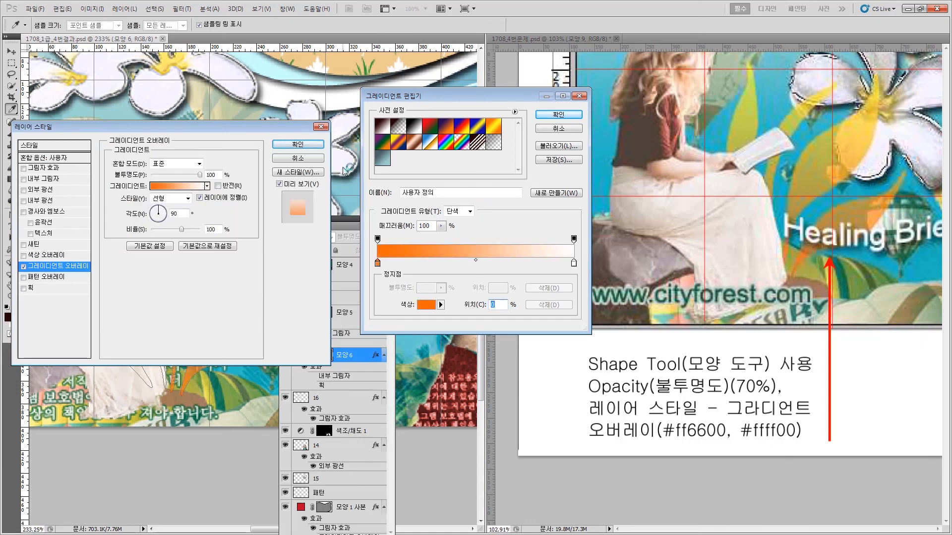
# Set the gradient's end colour to #ffff00 and apply the gradient overlay to the grass shape
pyautogui.click(573, 263)
pyautogui.click(427, 305)
pyautogui.doubleClick(280, 273)
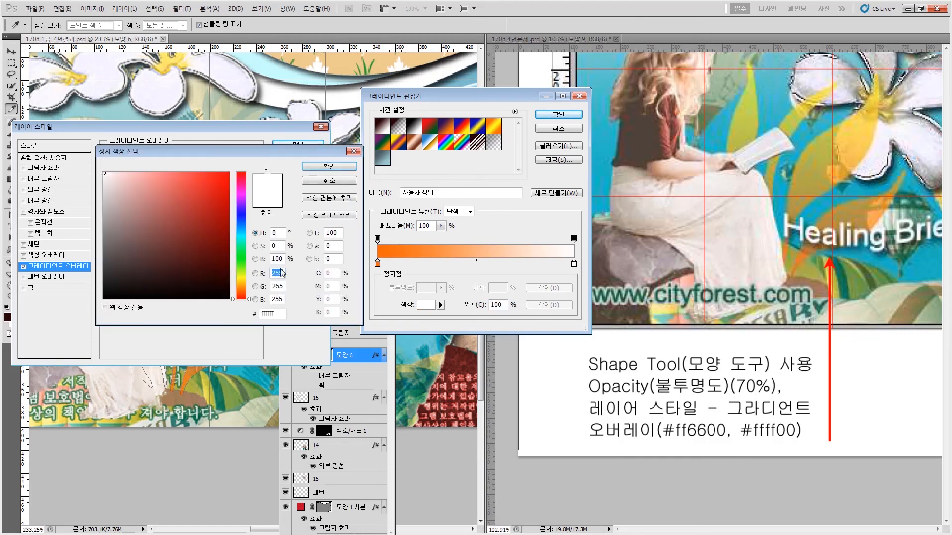
pyautogui.doubleClick(273, 313)
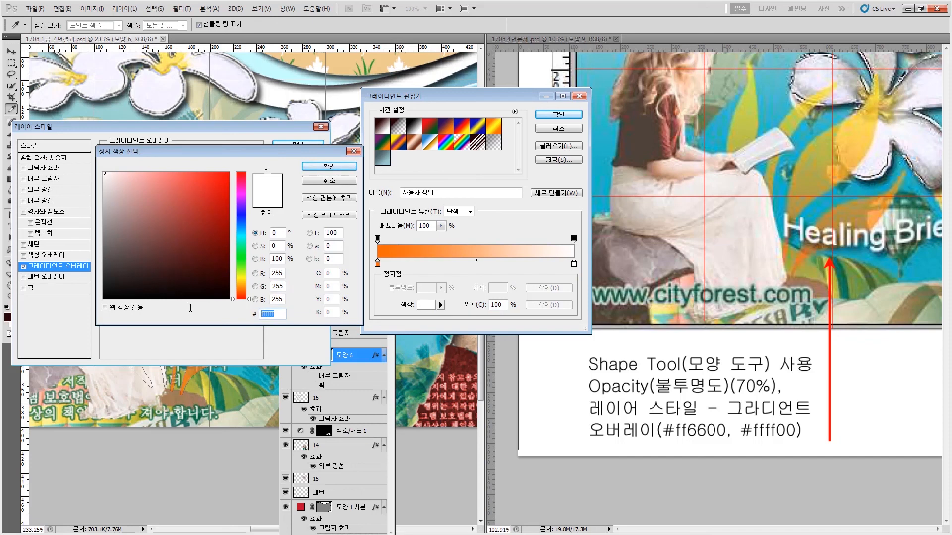
pyautogui.write('ffff')
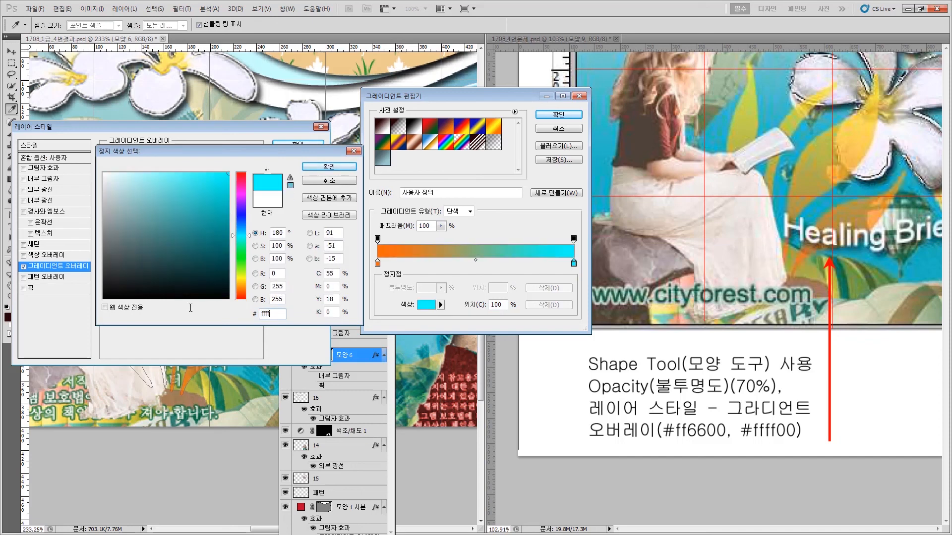
pyautogui.write('00')
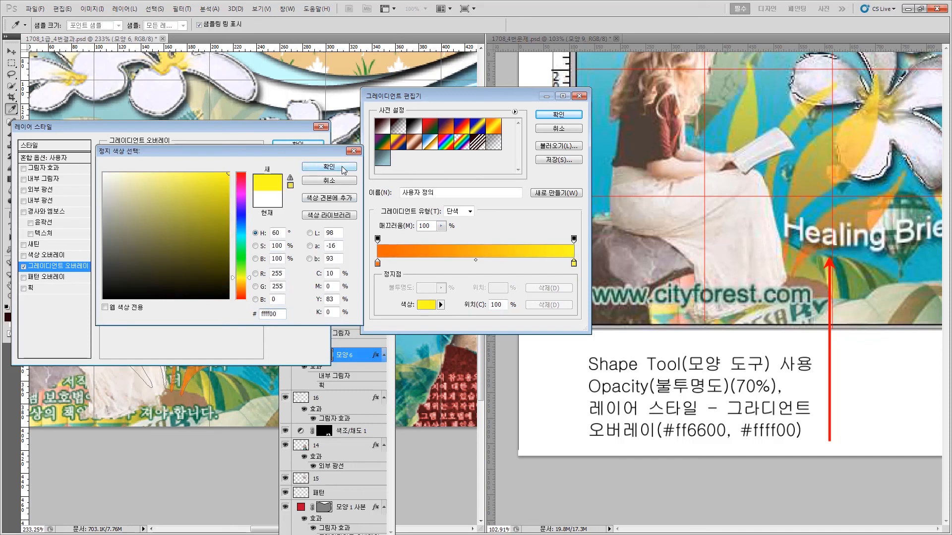
pyautogui.click(329, 166)
pyautogui.click(559, 114)
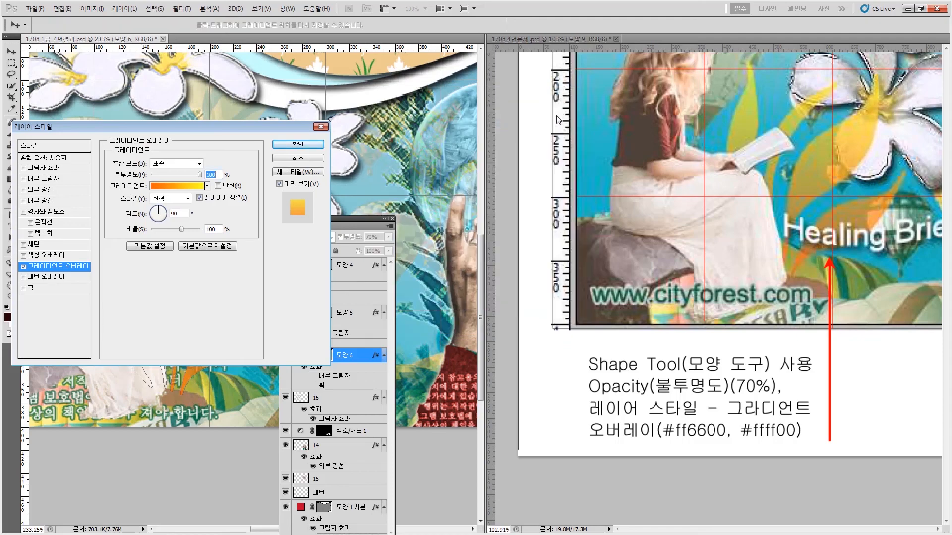
pyautogui.moveTo(207, 127); pyautogui.dragTo(463, 69)
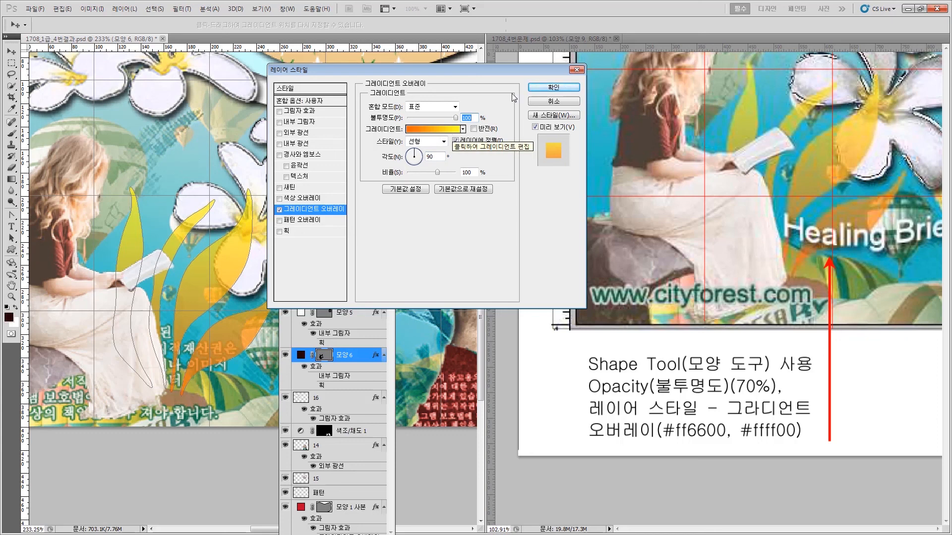
pyautogui.click(553, 90)
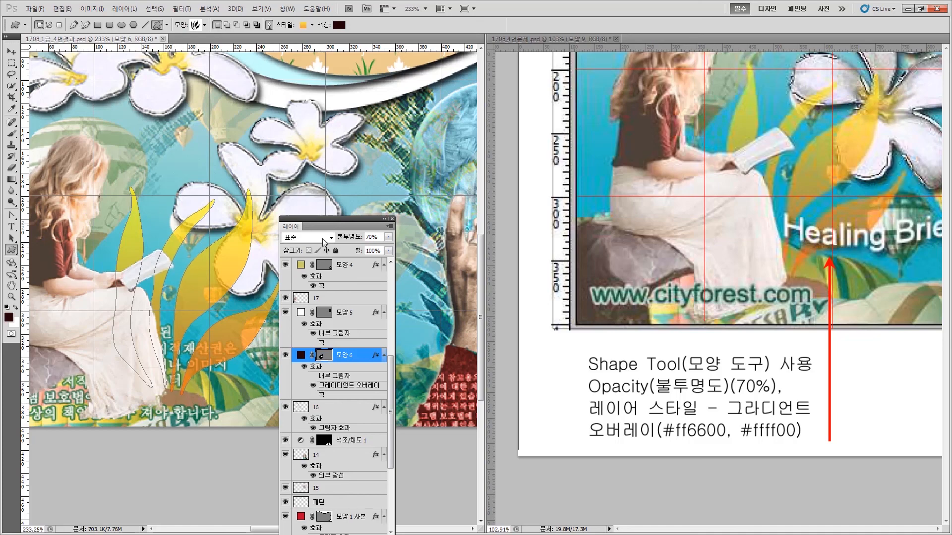
pyautogui.moveTo(329, 219); pyautogui.dragTo(335, 218)
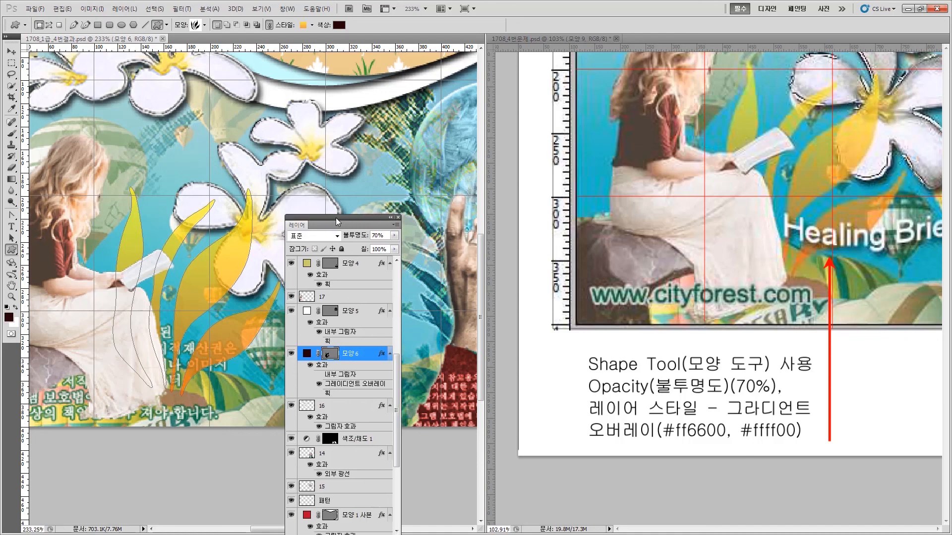
pyautogui.click(353, 313)
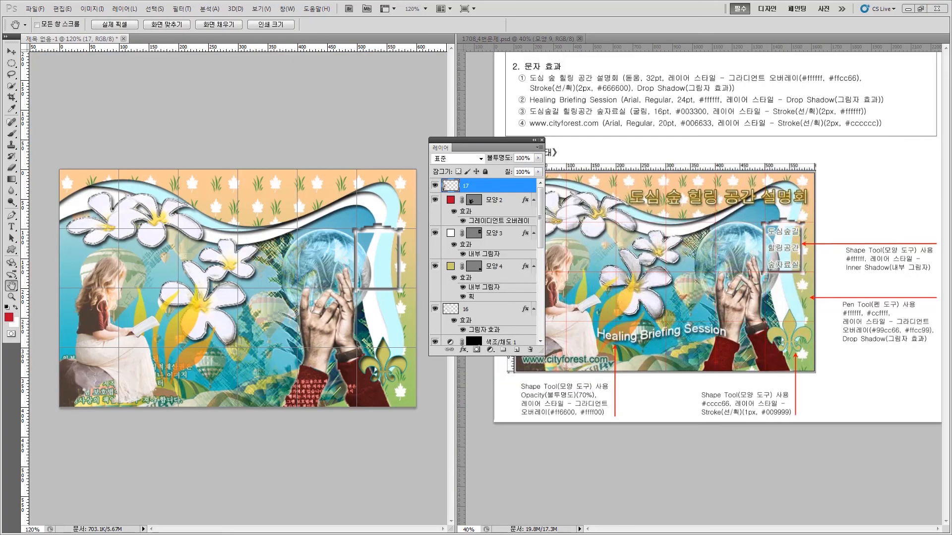
# Add the title text "도심 숲 힐링 공간 설명회" in 돋움, 32 pt, across the poster's upper right area
pyautogui.click(12, 226)
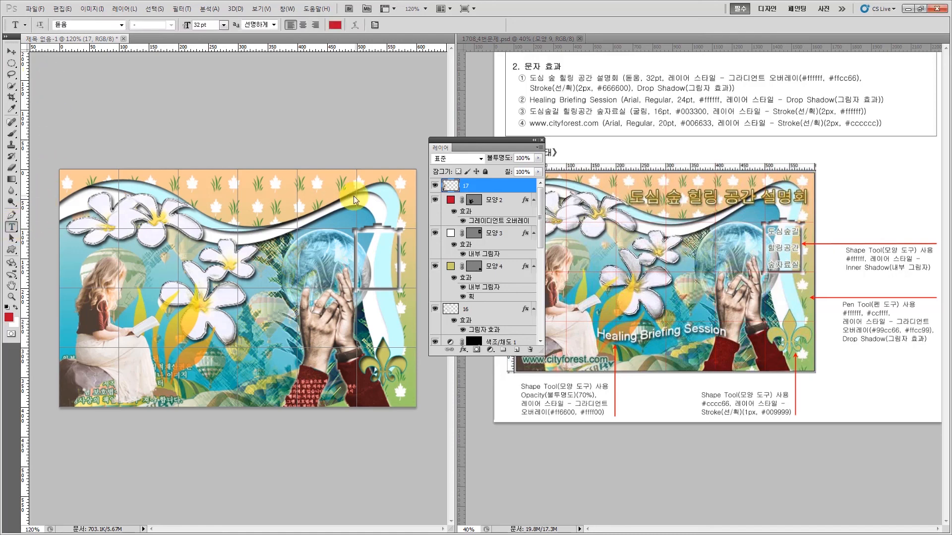
pyautogui.click(215, 199)
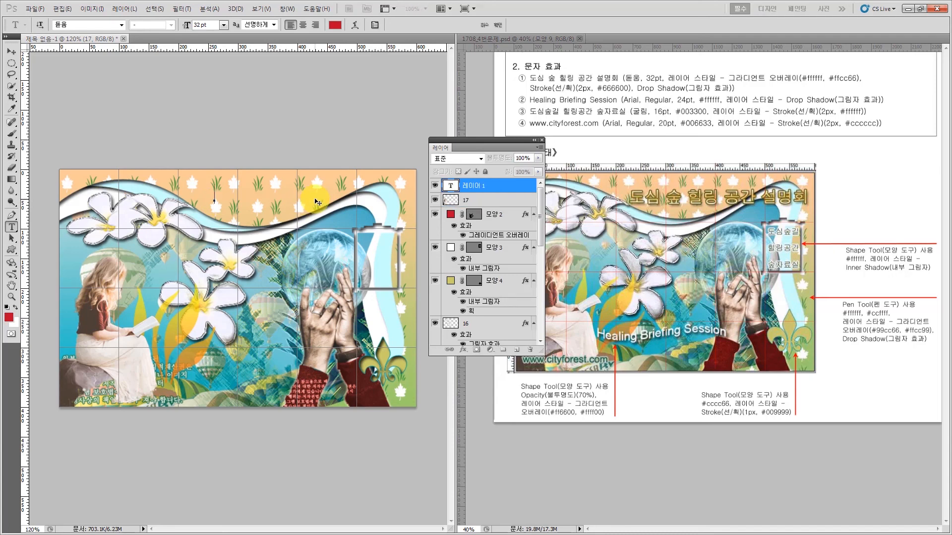
pyautogui.write('도심 숲 힐링')
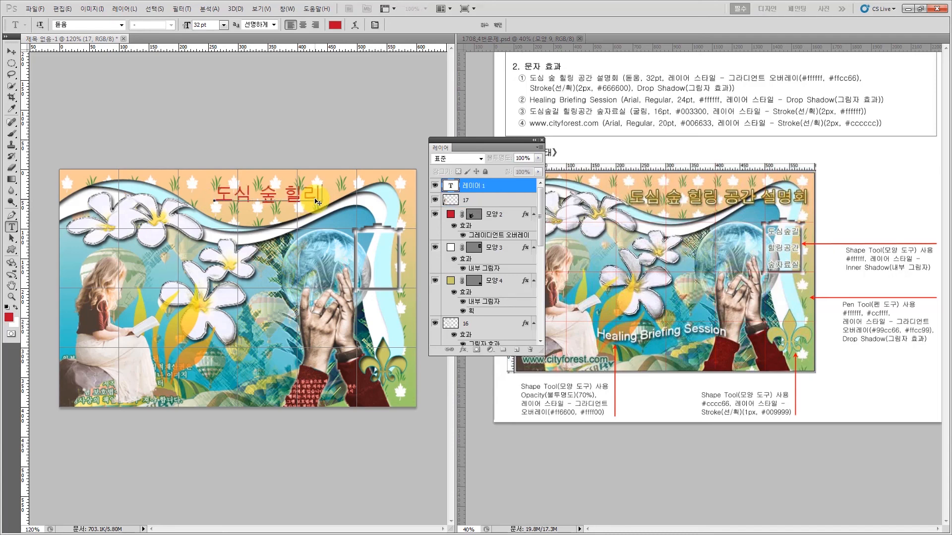
pyautogui.write(' 공가 설며')
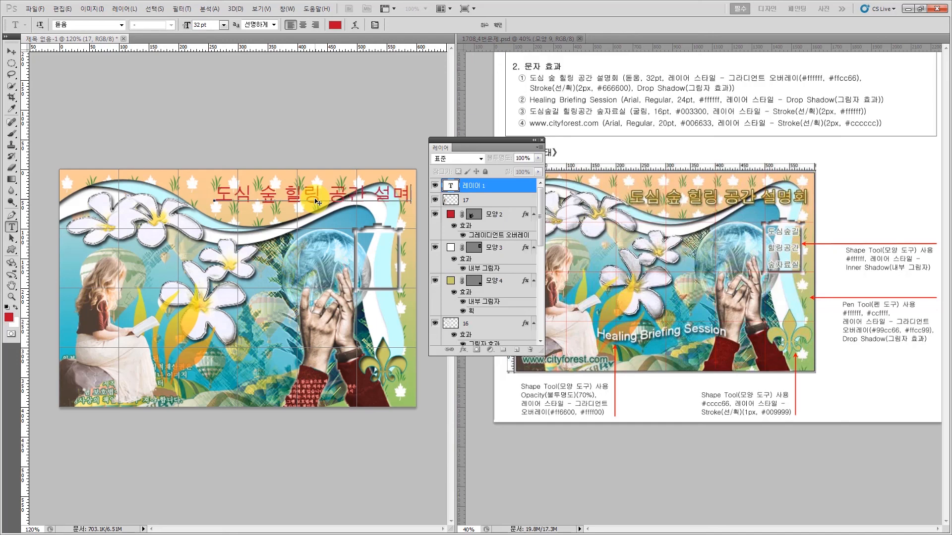
pyautogui.write('회')
pyautogui.hotkey('ctrl', 'Return')
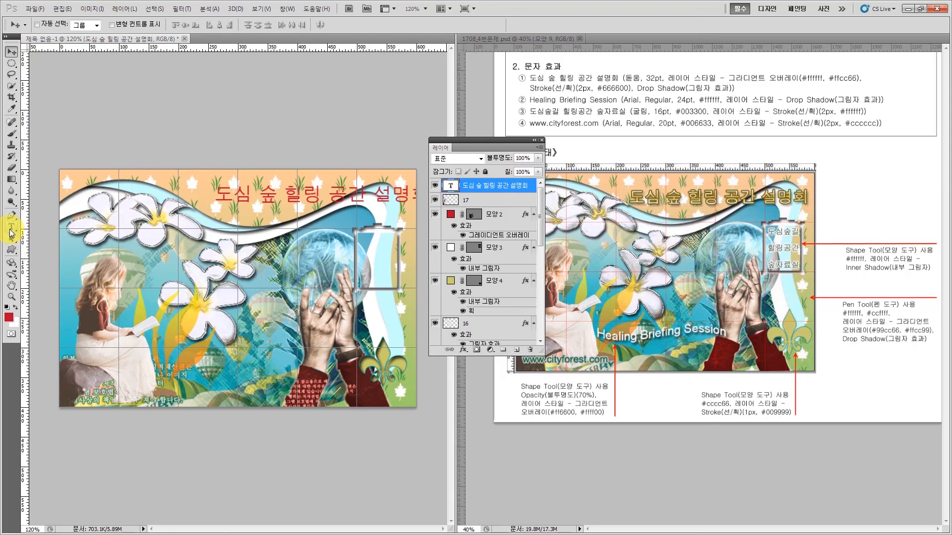
# Select the whole title text and check its character settings, including font, size, scaling and spacing
pyautogui.moveTo(215, 193); pyautogui.dragTo(546, 193)
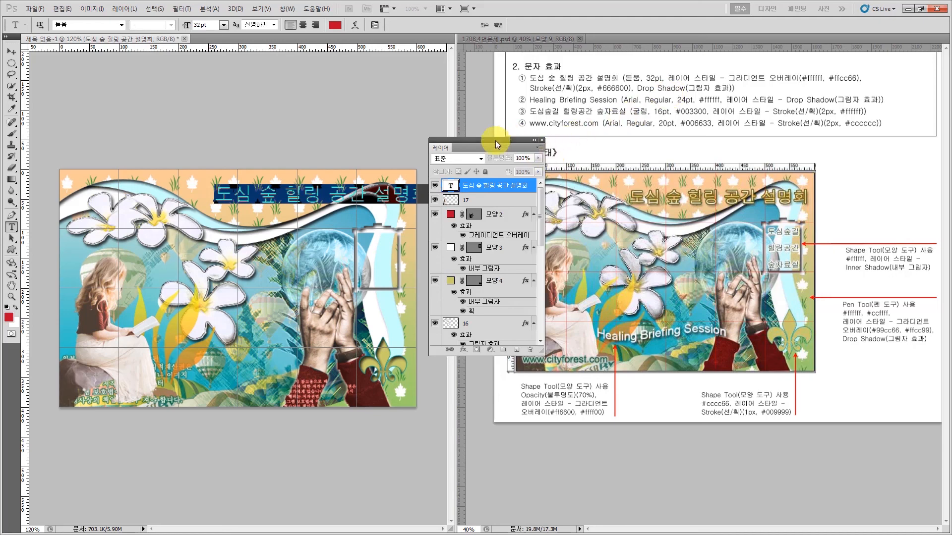
pyautogui.moveTo(496, 141); pyautogui.dragTo(472, 60)
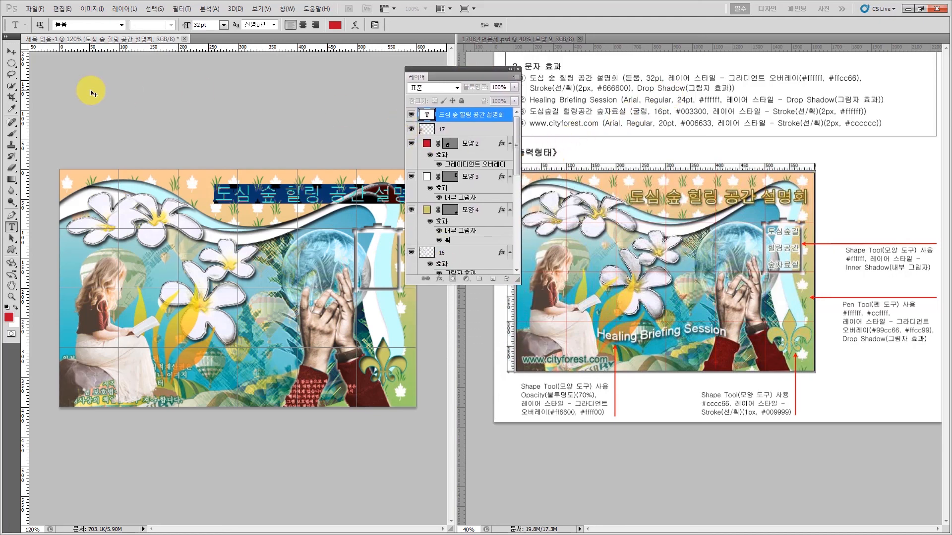
pyautogui.click(9, 53)
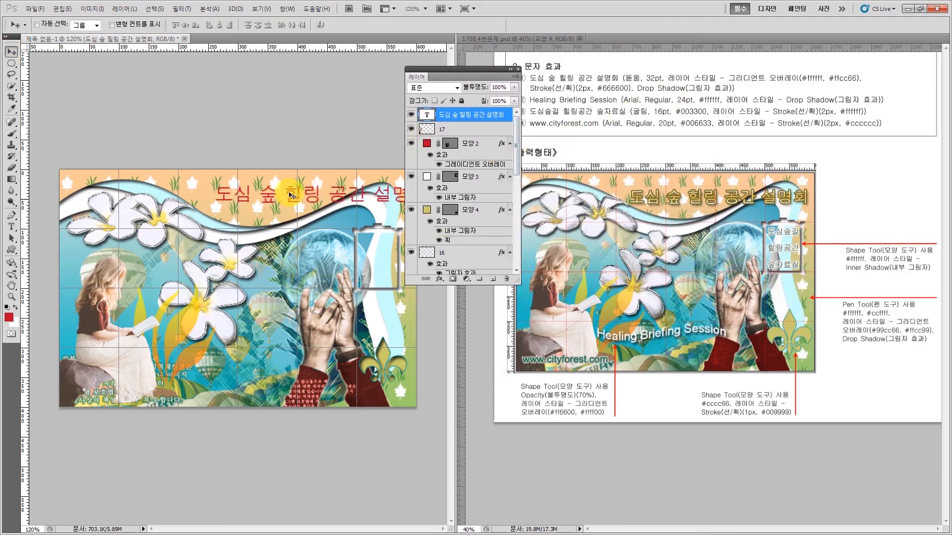
pyautogui.moveTo(424, 70); pyautogui.dragTo(516, 135)
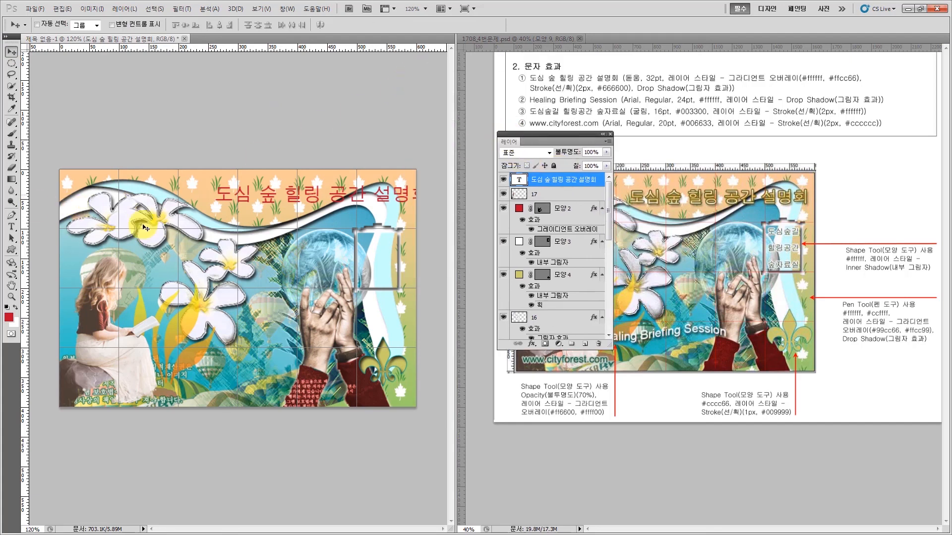
pyautogui.click(11, 227)
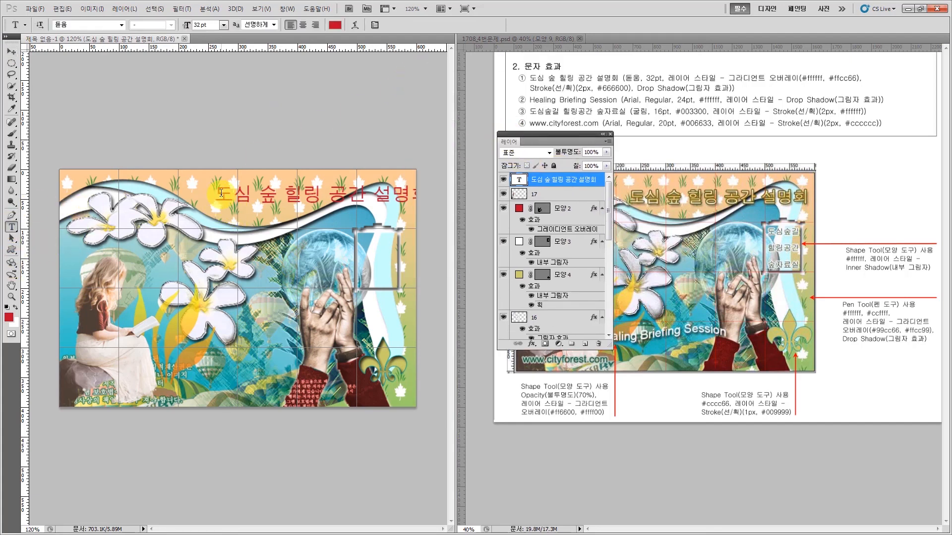
pyautogui.moveTo(214, 193); pyautogui.dragTo(430, 194)
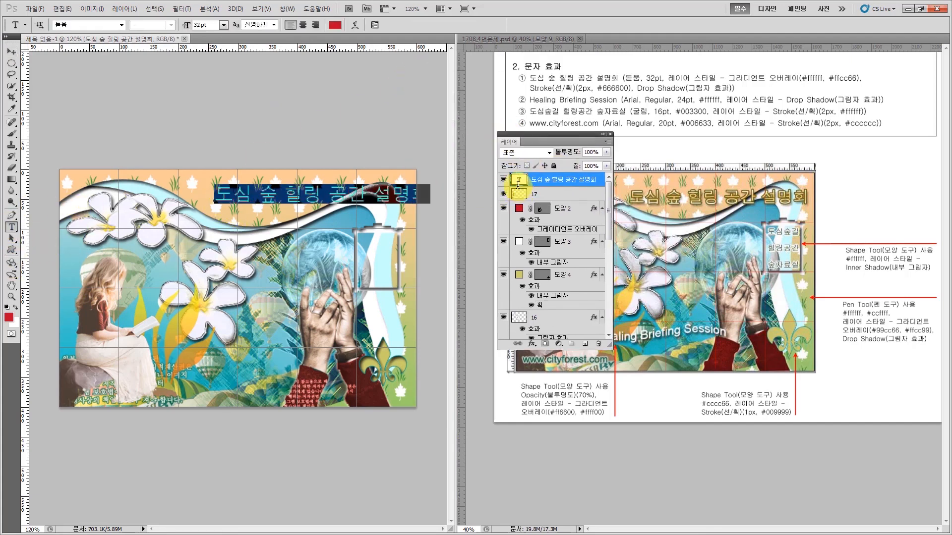
pyautogui.click(375, 25)
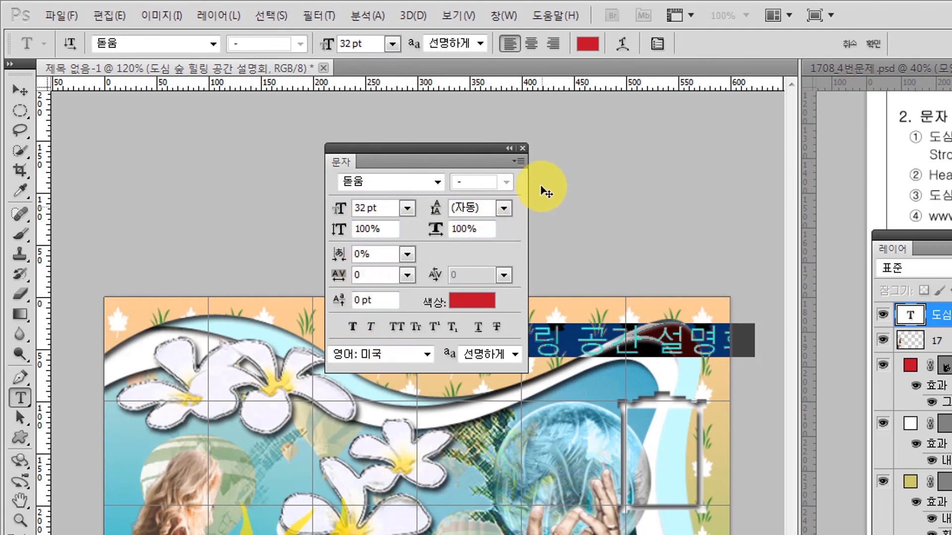
pyautogui.click(522, 147)
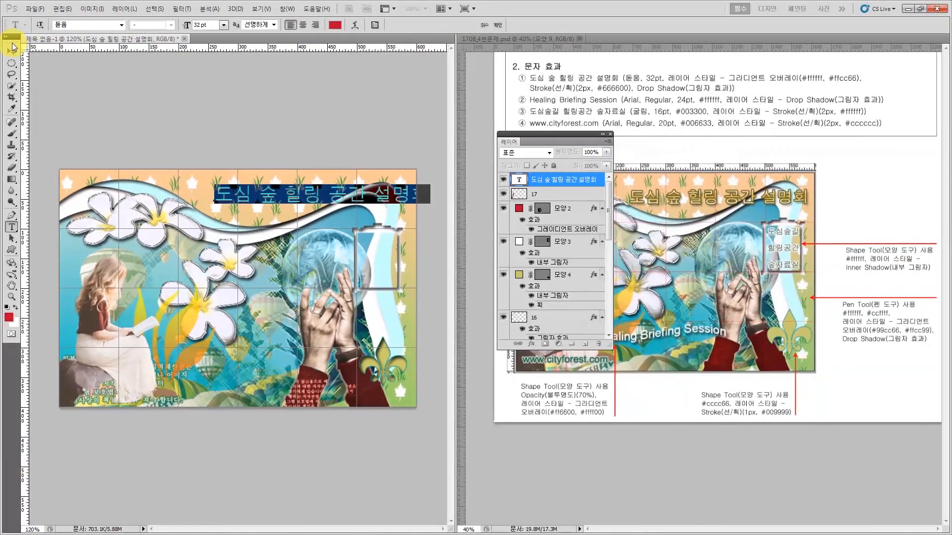
# Move the title text so that it fits inside the poster's upper right area
pyautogui.click(12, 50)
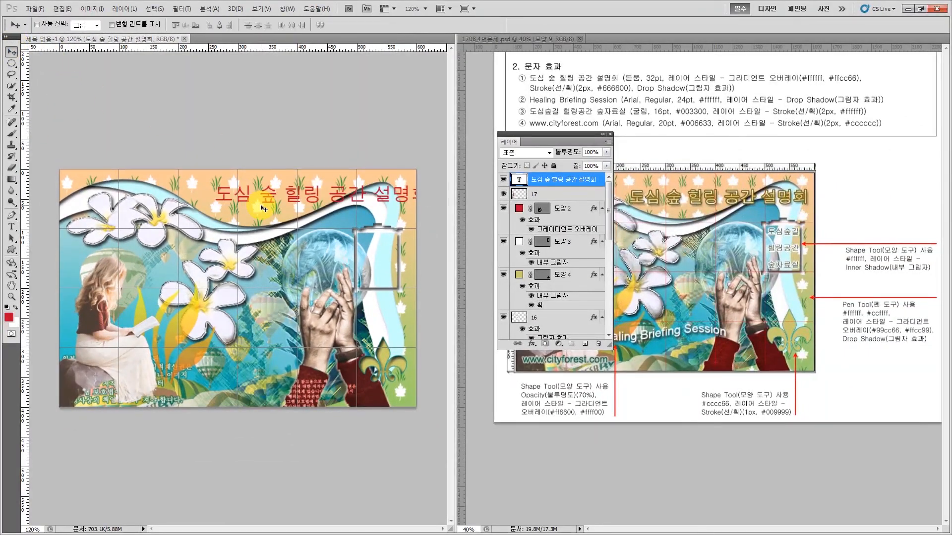
pyautogui.moveTo(262, 204); pyautogui.dragTo(277, 217)
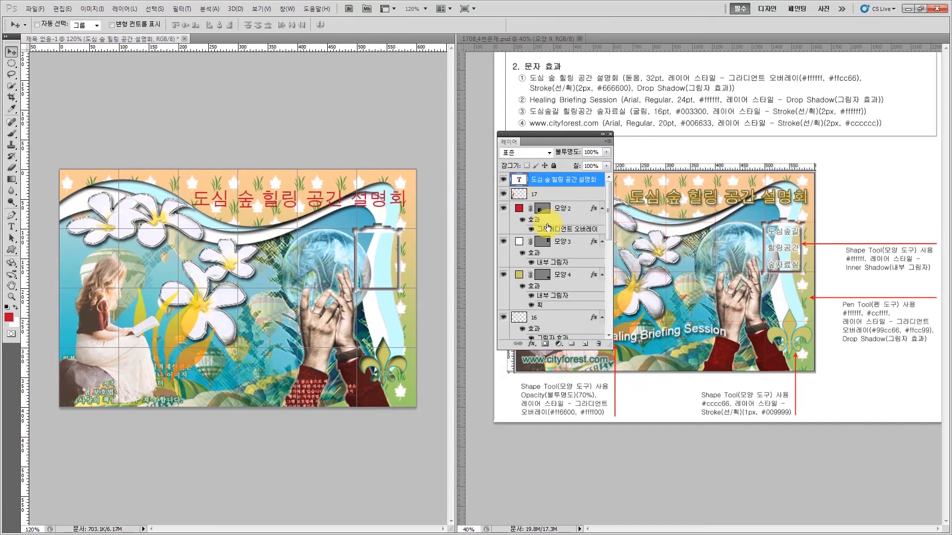
pyautogui.moveTo(521, 137); pyautogui.dragTo(441, 174)
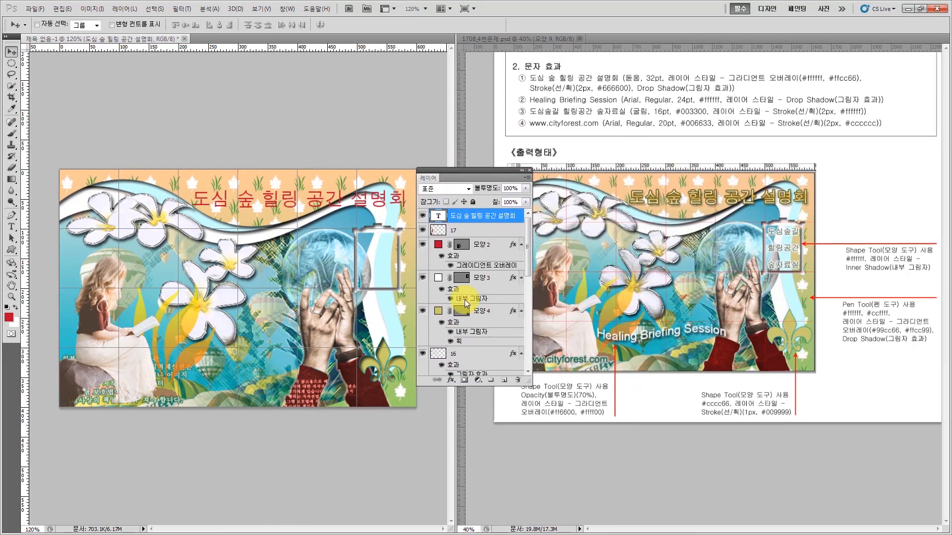
# Add a drop shadow to the title text layer with the default shadow settings
pyautogui.click(452, 381)
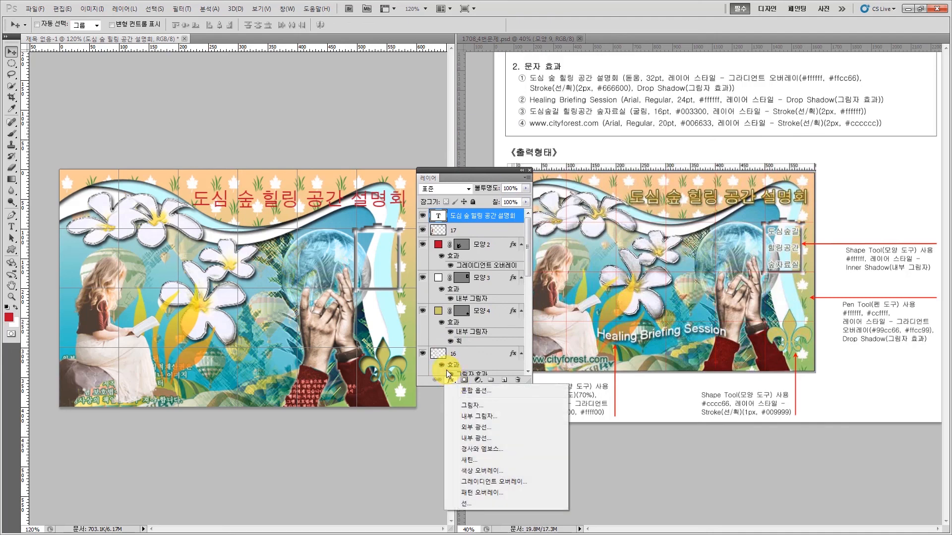
pyautogui.click(470, 408)
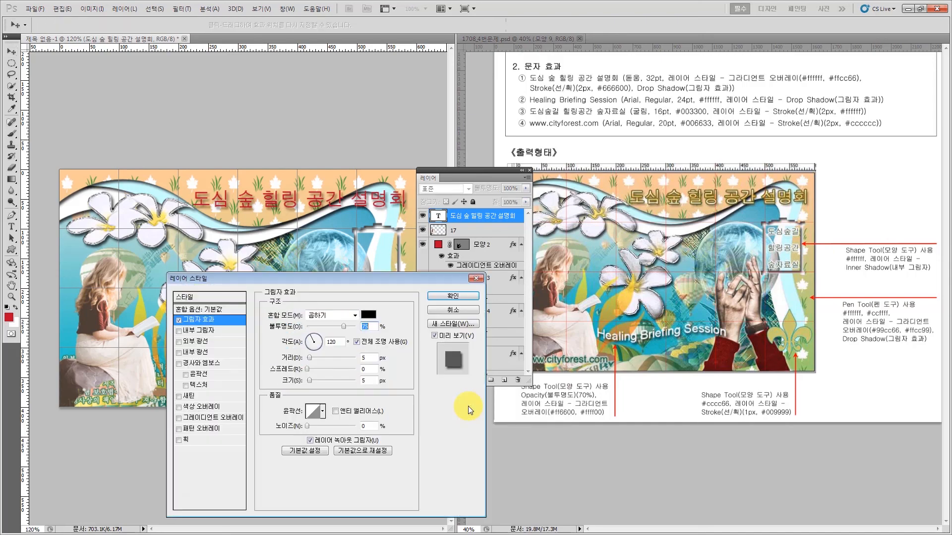
pyautogui.moveTo(313, 278); pyautogui.dragTo(314, 100)
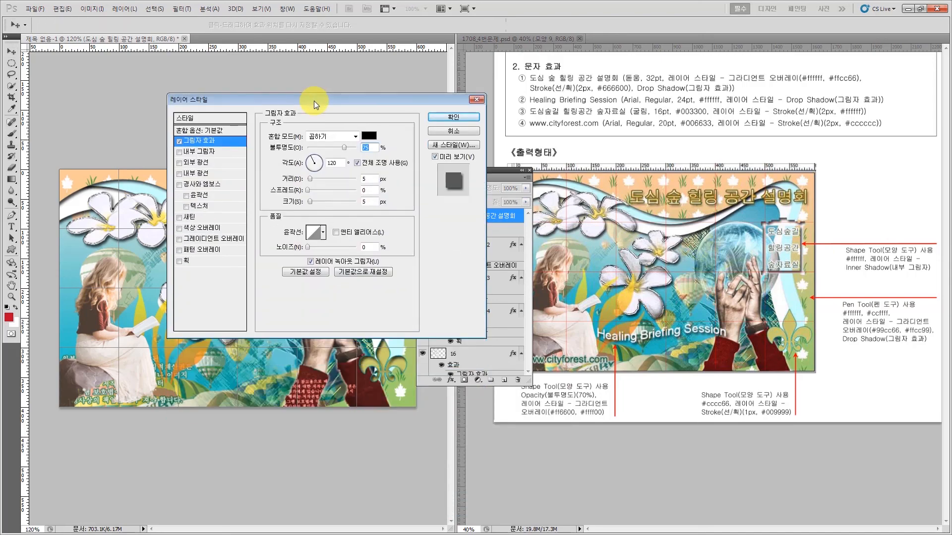
# Add a 2 px outside stroke in #666600 to the title text
pyautogui.click(189, 262)
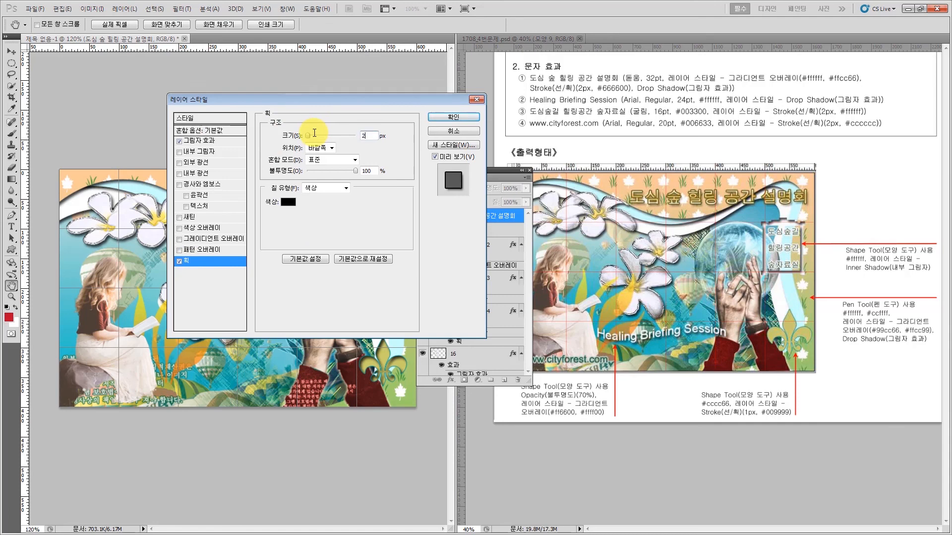
pyautogui.click(288, 202)
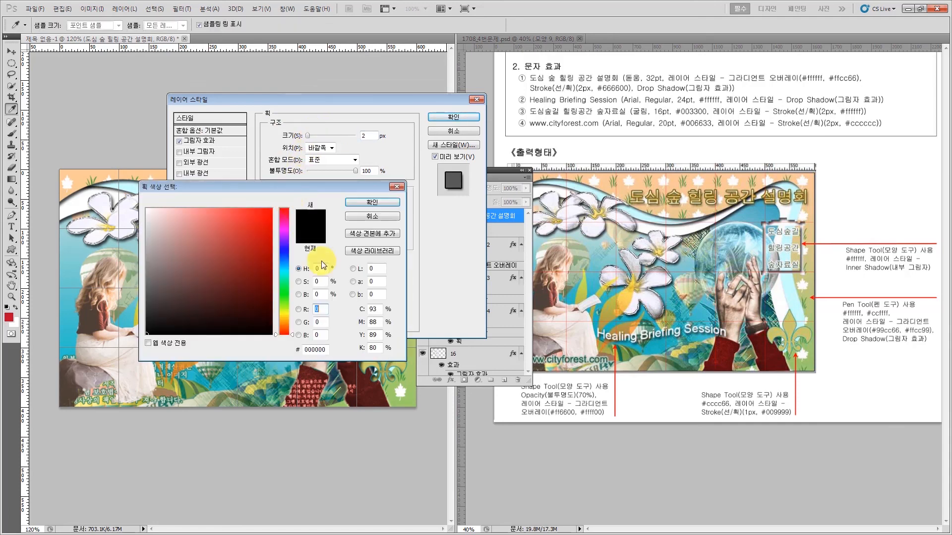
pyautogui.click(315, 349)
pyautogui.write('6666')
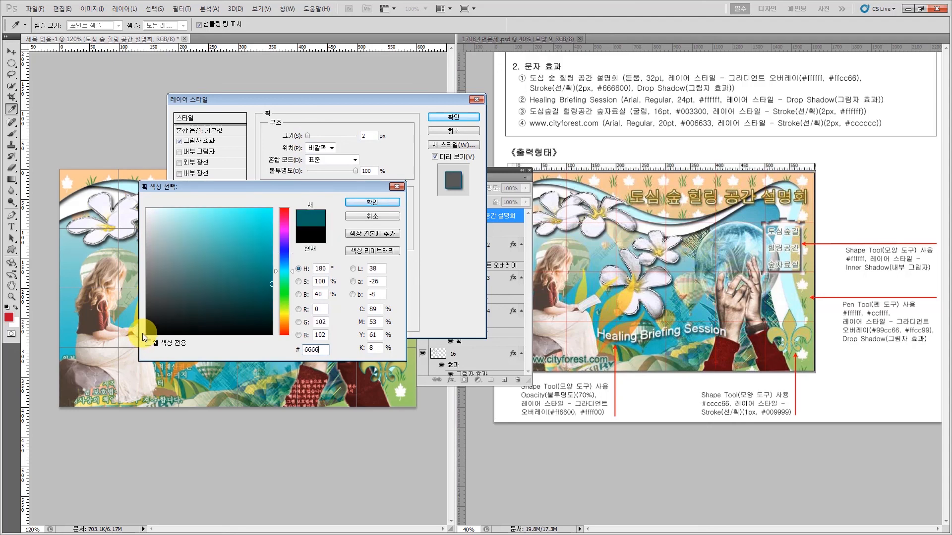
pyautogui.write('00')
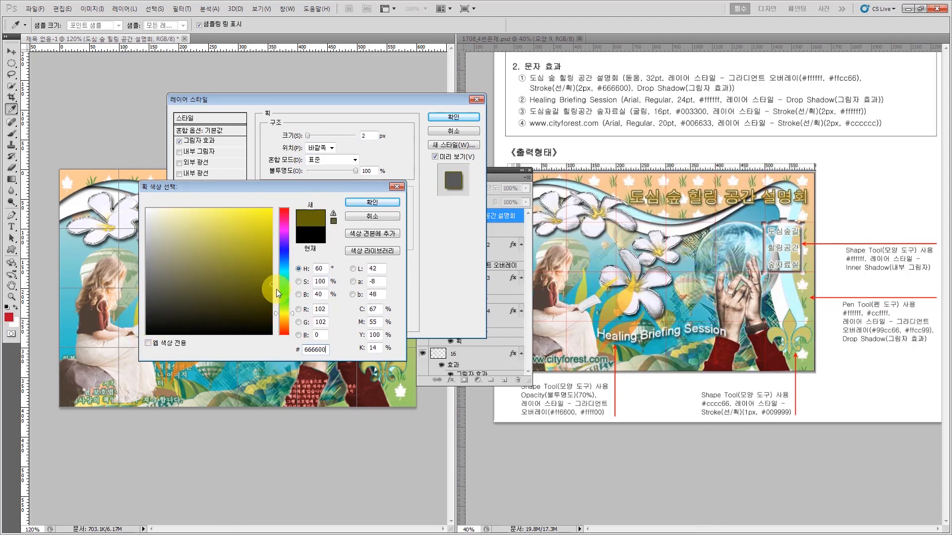
pyautogui.click(372, 202)
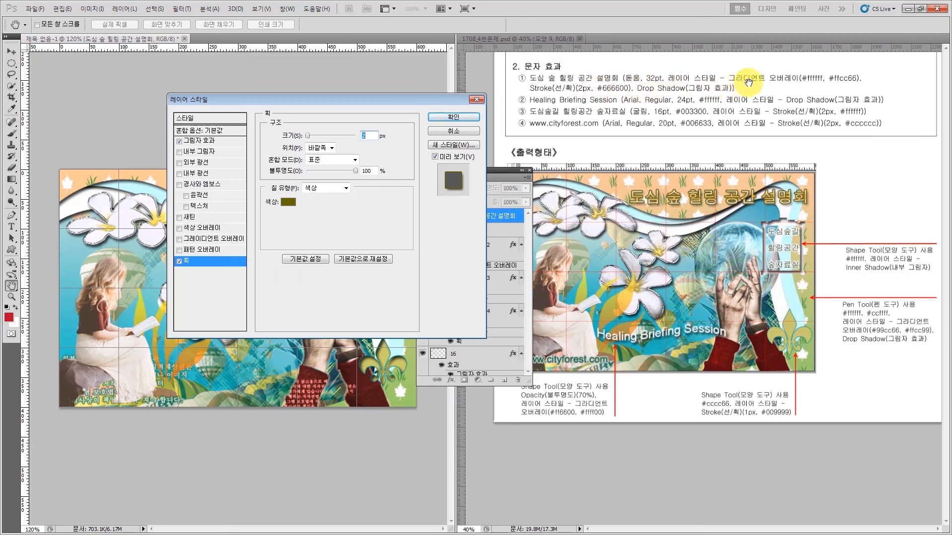
# Add a gradient overlay to the title, with #ffffff colour stops at both ends and the black stop at the 50% location
pyautogui.click(192, 239)
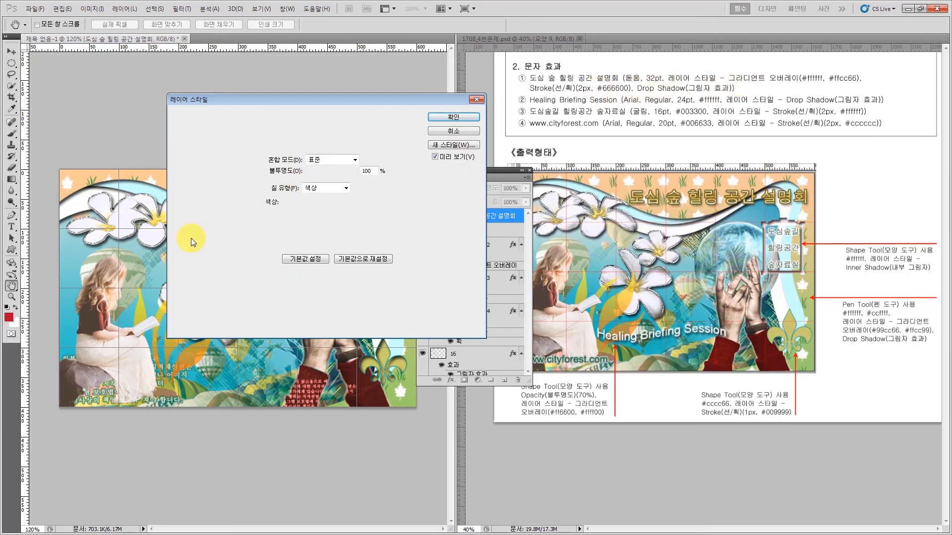
pyautogui.click(332, 160)
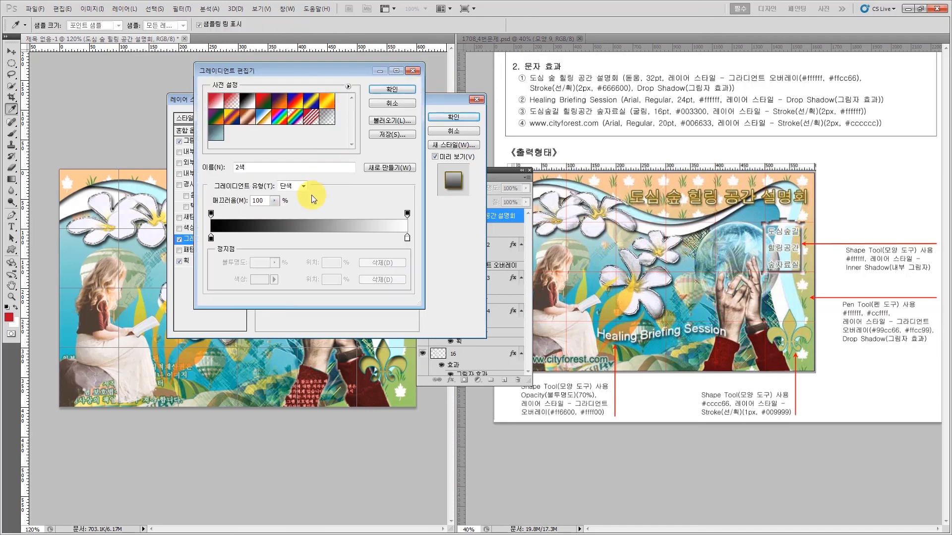
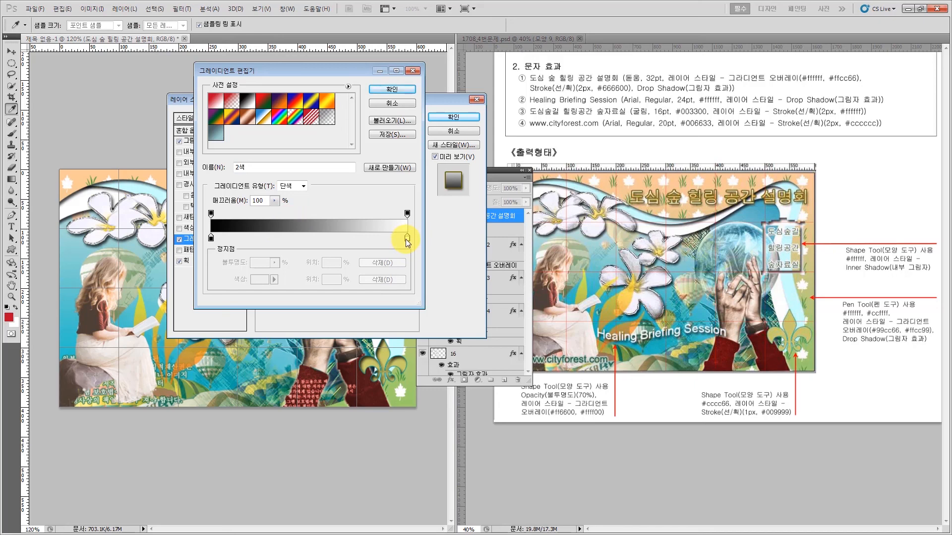
pyautogui.click(407, 240)
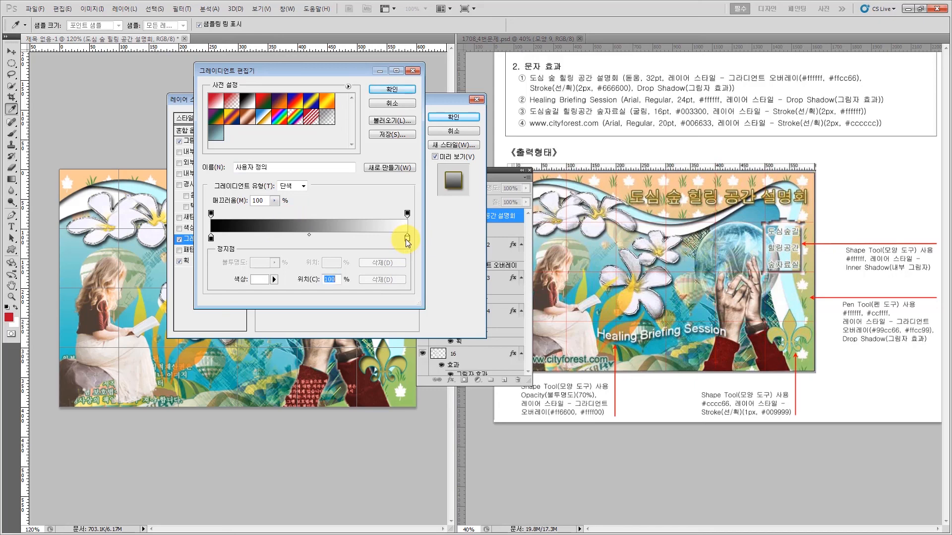
pyautogui.click(256, 281)
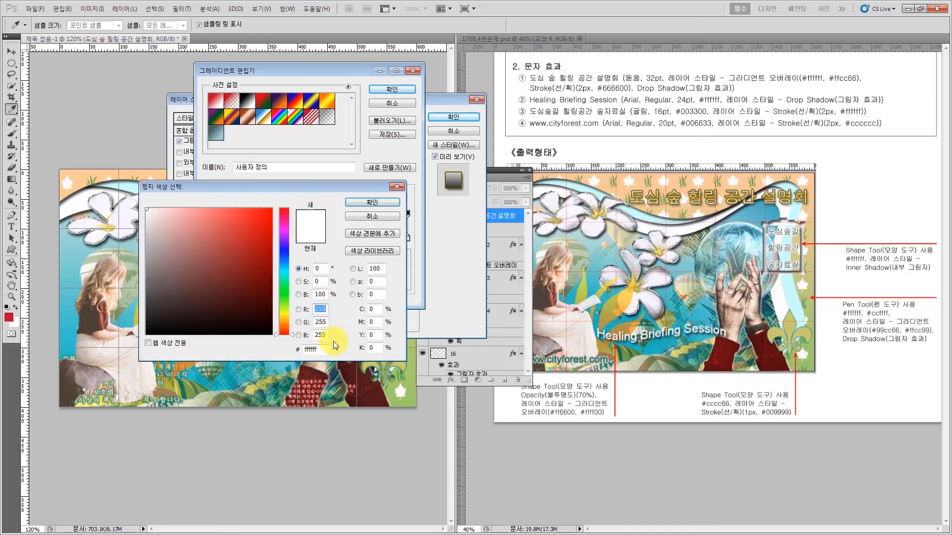
pyautogui.click(372, 198)
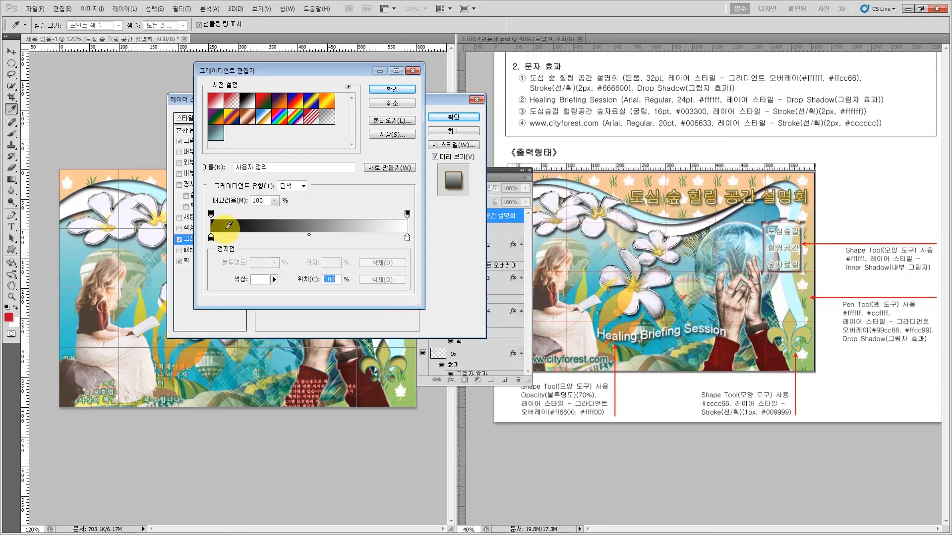
pyautogui.moveTo(212, 237); pyautogui.dragTo(304, 237)
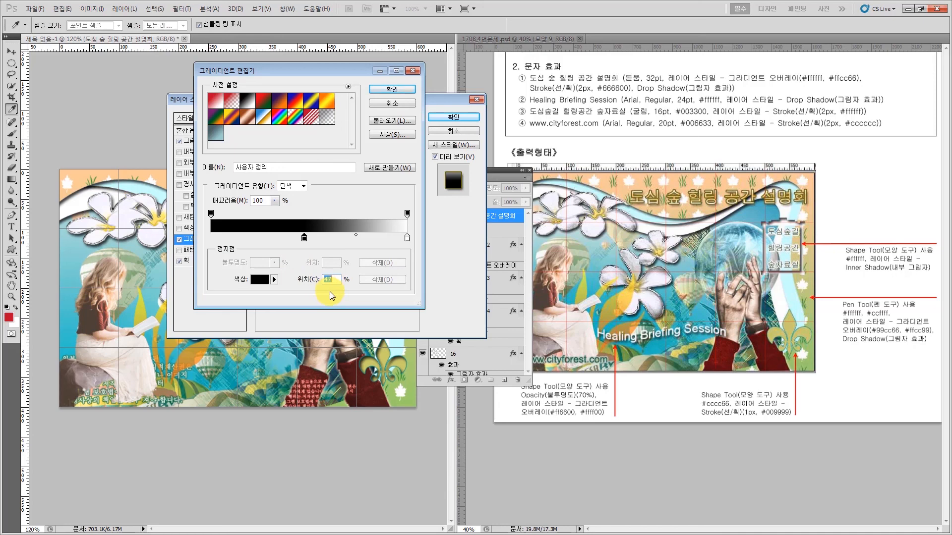
pyautogui.write('50')
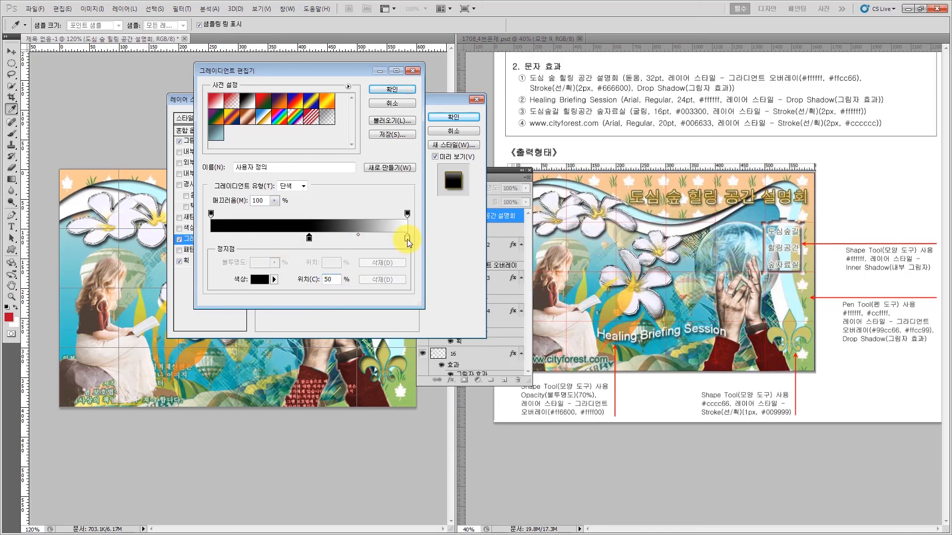
pyautogui.moveTo(407, 238); pyautogui.dragTo(214, 239)
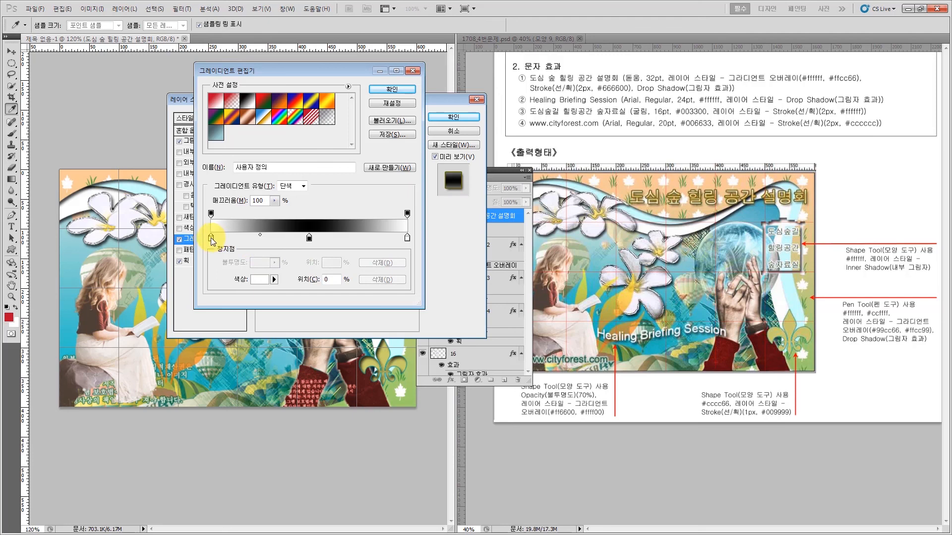
# Set the gradient's middle stop colour to #ffcc66 and apply the layer style to the title
pyautogui.click(309, 238)
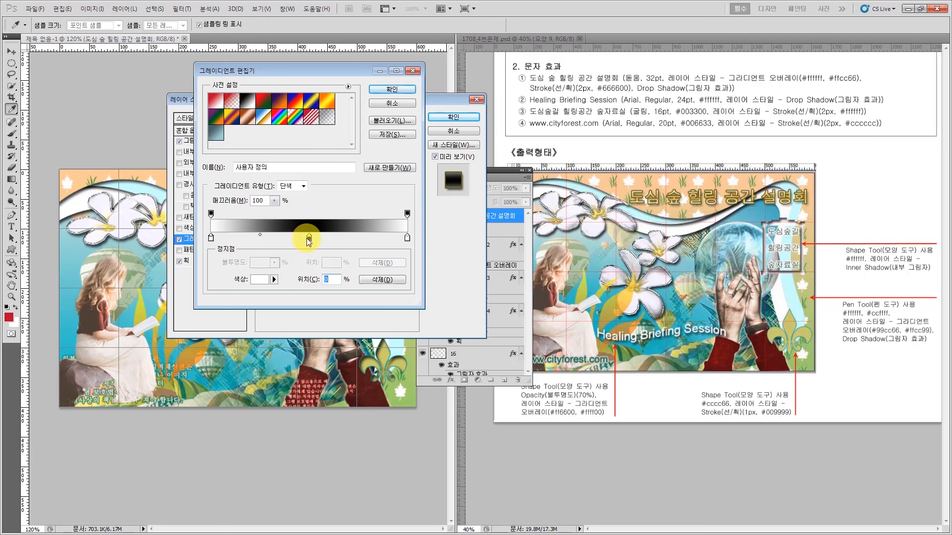
pyautogui.click(259, 279)
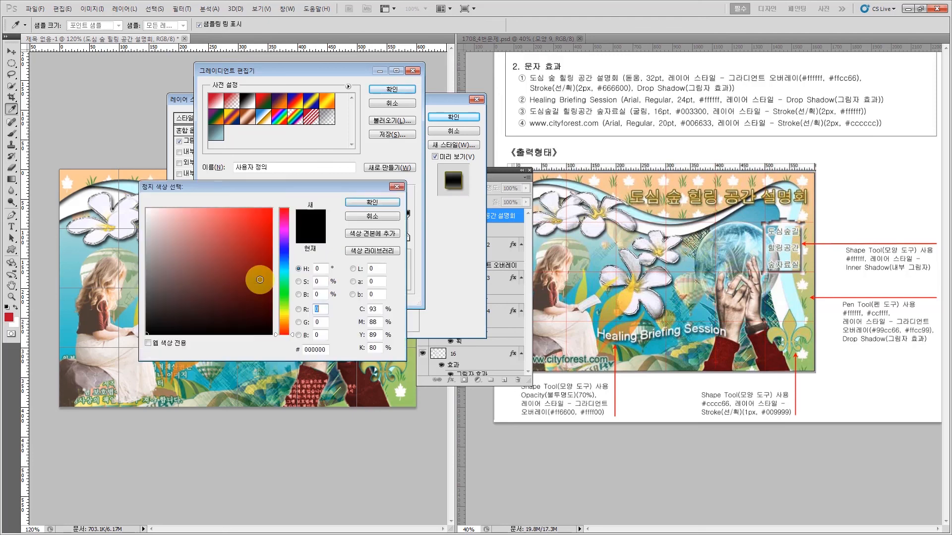
pyautogui.click(327, 350)
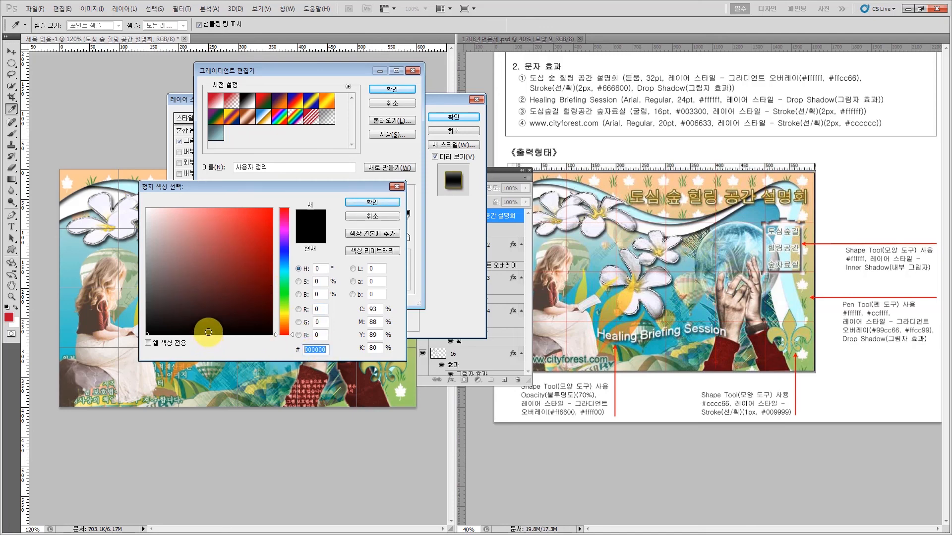
pyautogui.write('ㄹ')
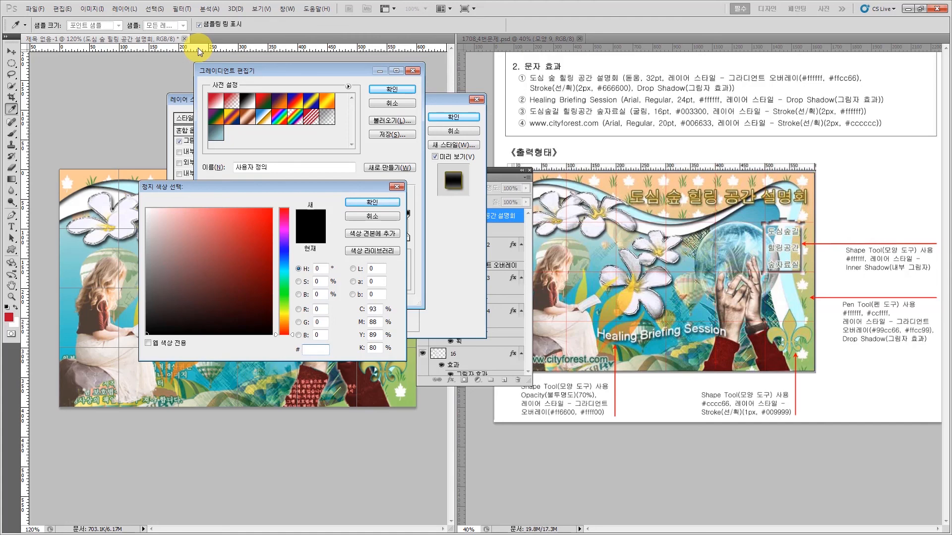
pyautogui.write('ffffcc')
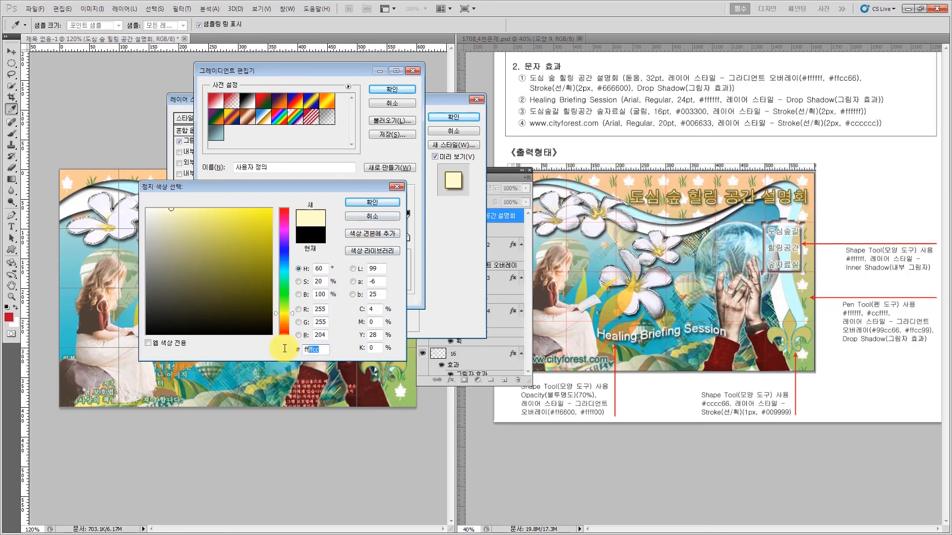
pyautogui.doubleClick(318, 350)
pyautogui.write('ffcc66')
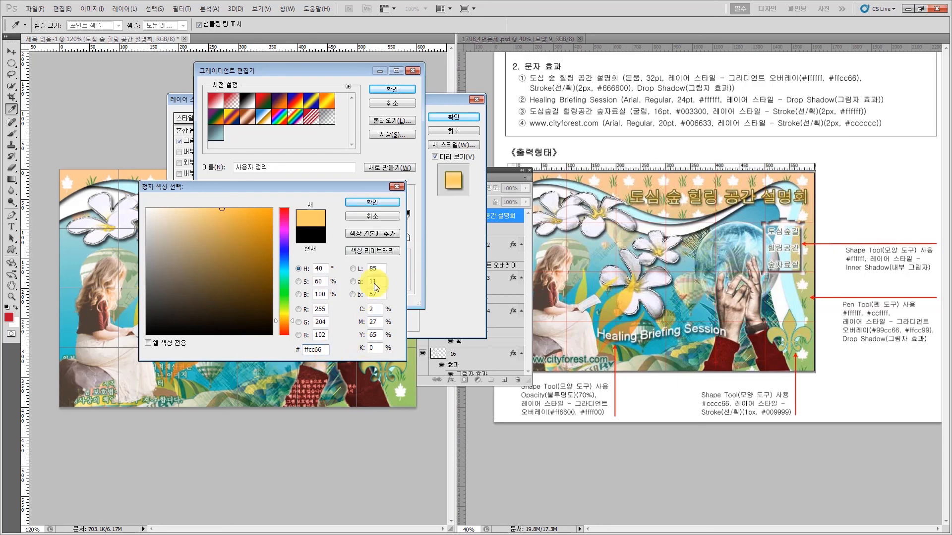
pyautogui.click(372, 202)
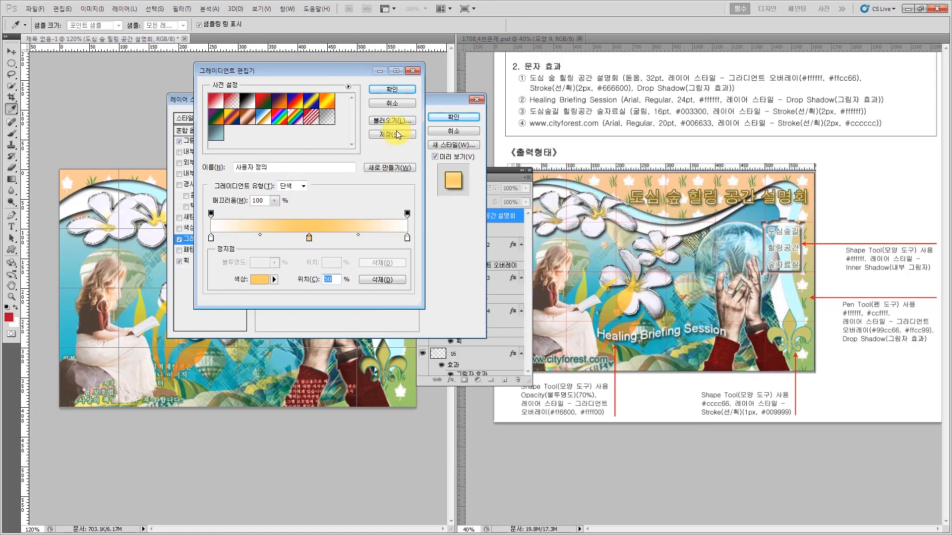
pyautogui.click(394, 94)
pyautogui.moveTo(370, 100); pyautogui.dragTo(323, 254)
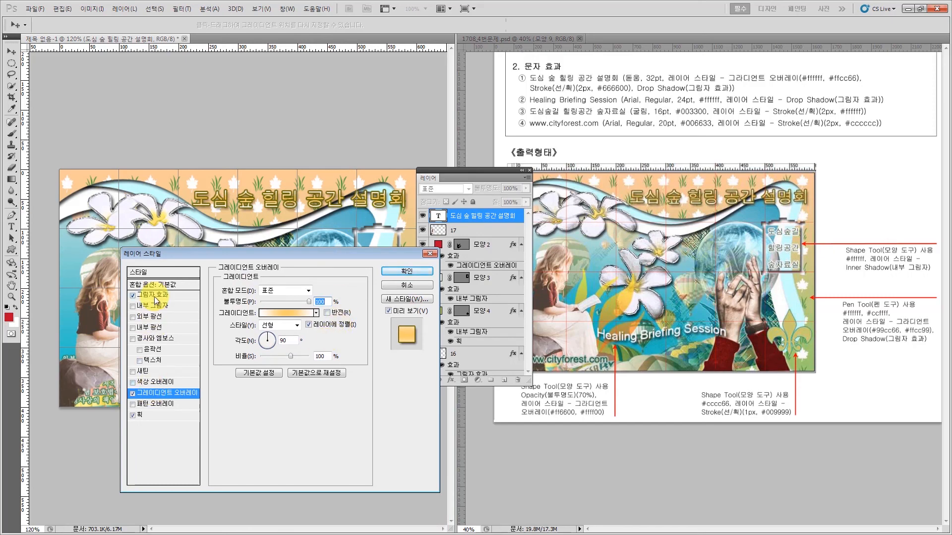
pyautogui.click(411, 272)
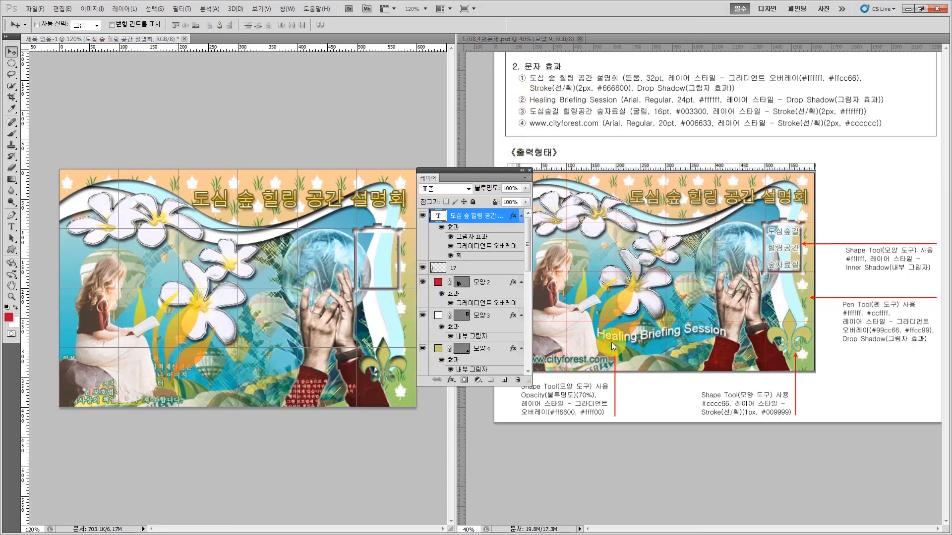
# Add the text "Healing Briefing Session" as a new text layer across the middle of the poster
pyautogui.moveTo(439, 177); pyautogui.dragTo(439, 282)
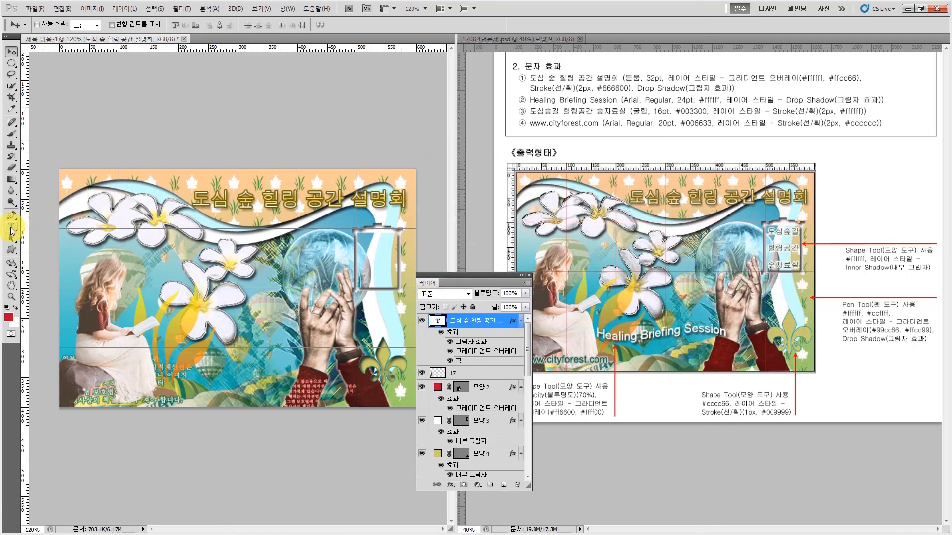
pyautogui.click(11, 227)
pyautogui.click(293, 217)
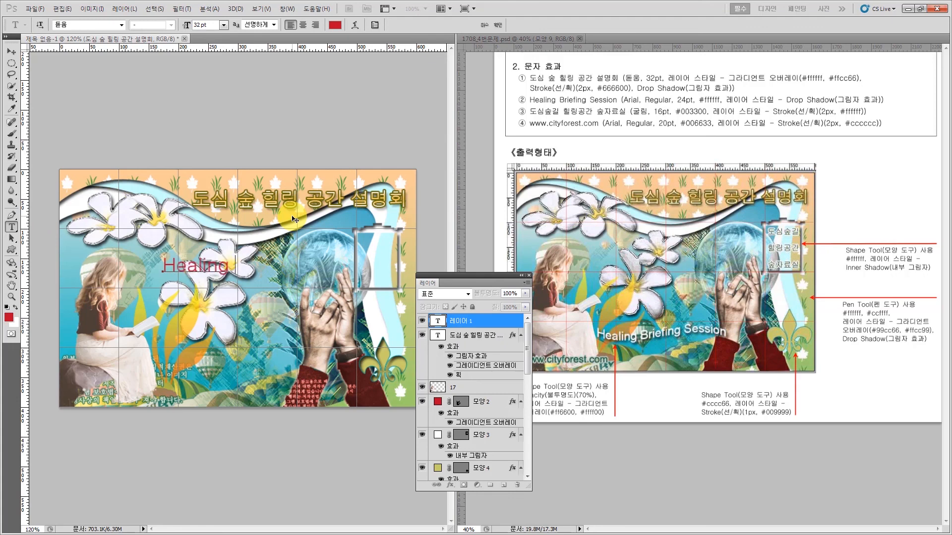
pyautogui.write('iefing Session')
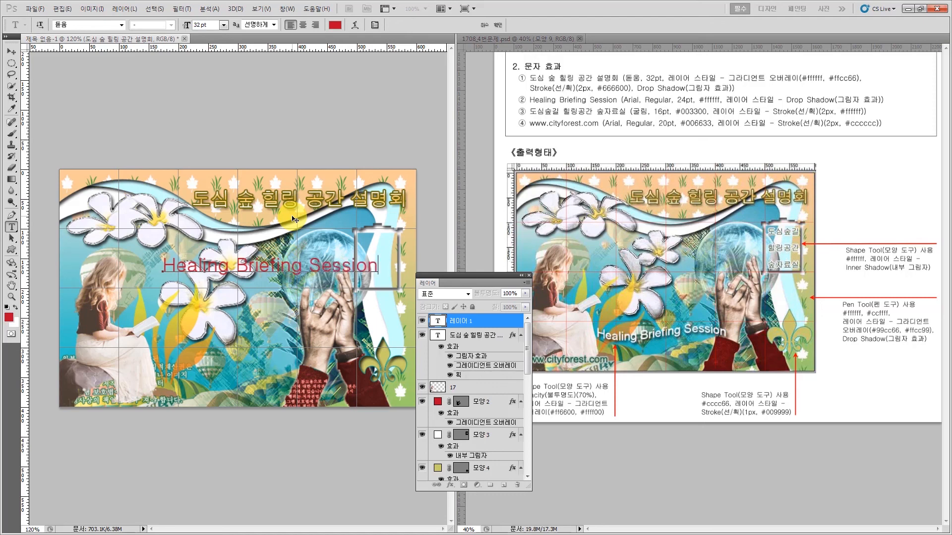
pyautogui.hotkey('ctrl', 'Return')
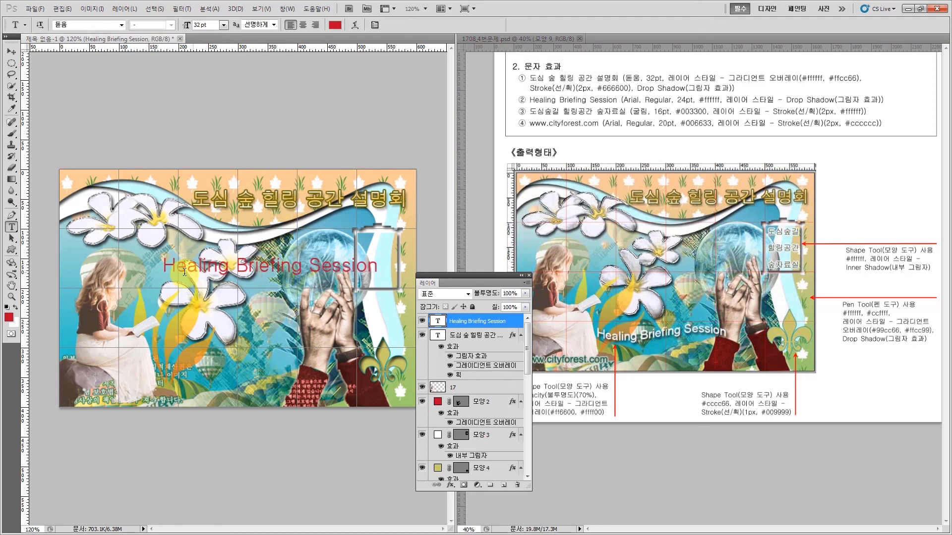
# Set the whole "Healing Briefing Session" text to Arial Regular at 24 pt
pyautogui.moveTo(166, 266); pyautogui.dragTo(395, 272)
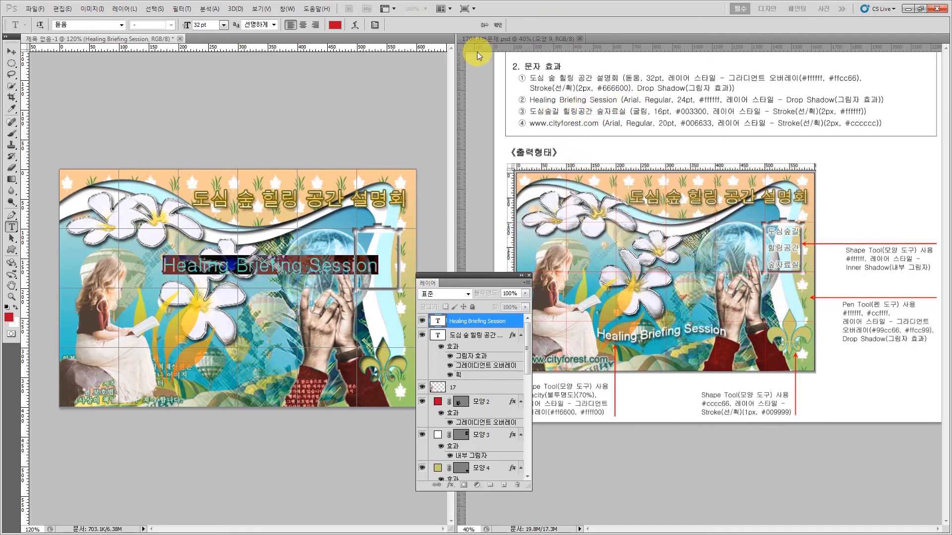
pyautogui.click(122, 26)
pyautogui.scroll(10, 212, 168)
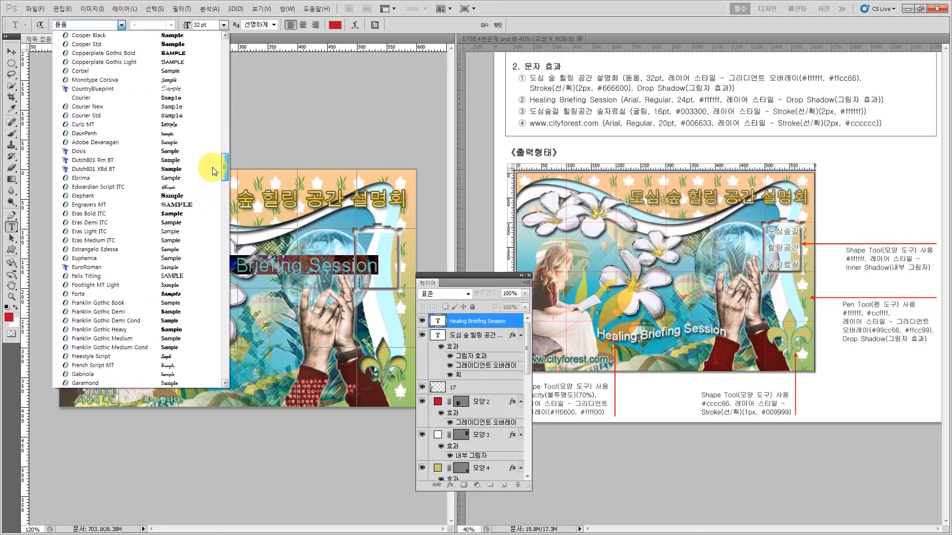
pyautogui.click(212, 167)
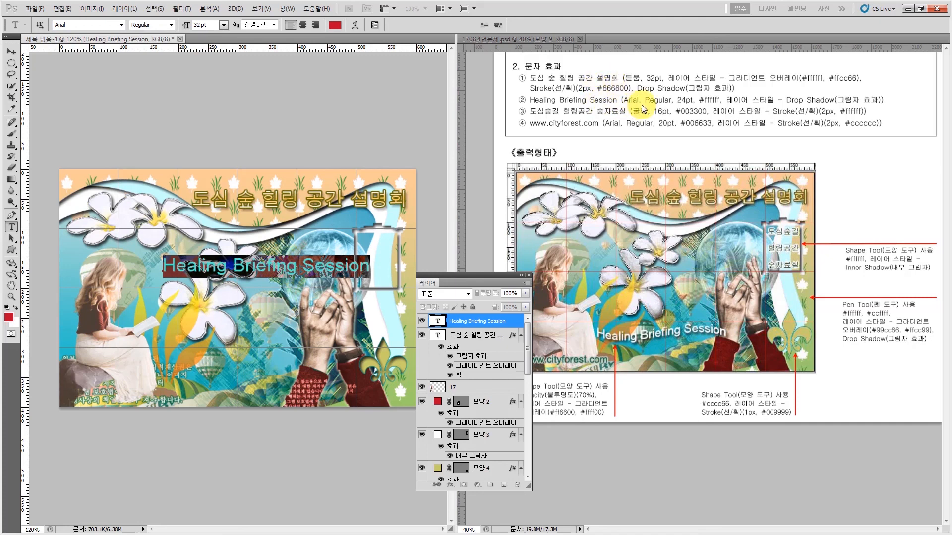
pyautogui.click(206, 25)
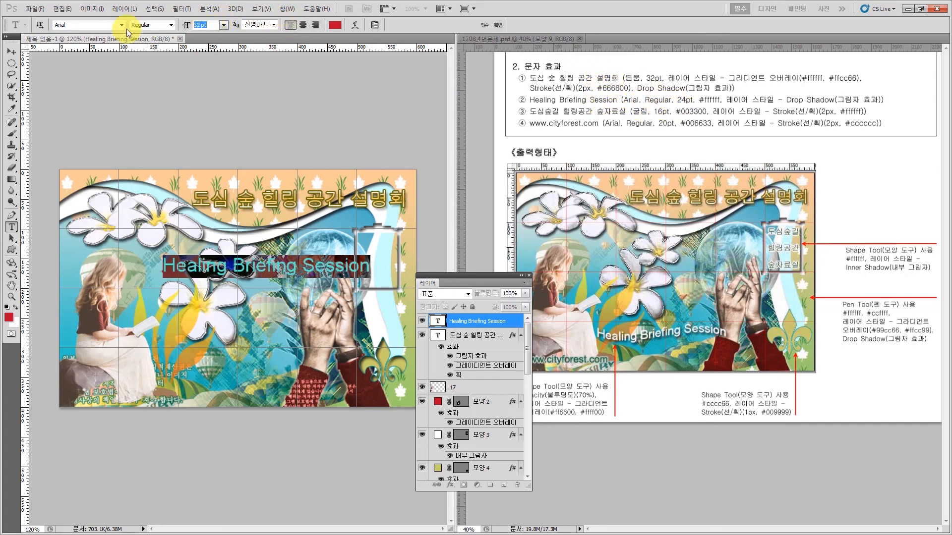
pyautogui.write('24')
pyautogui.press('Return')
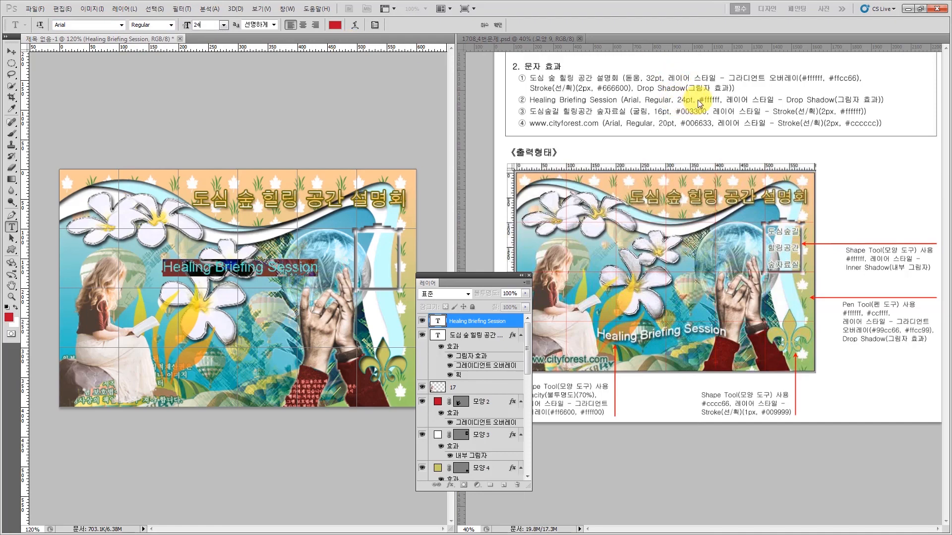
# Change the colour of the "Healing Briefing Session" text to white, #ffffff
pyautogui.click(335, 24)
pyautogui.moveTo(164, 223); pyautogui.dragTo(46, 136)
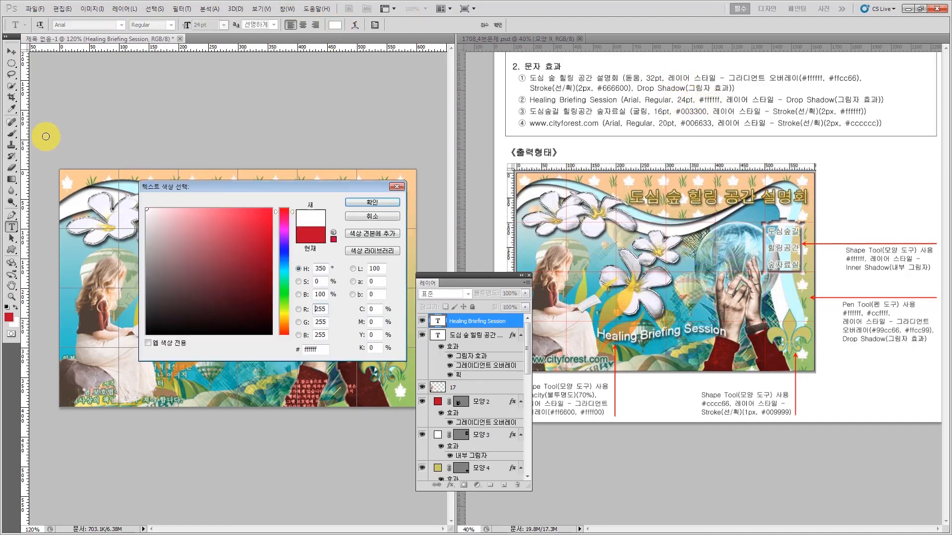
pyautogui.click(364, 201)
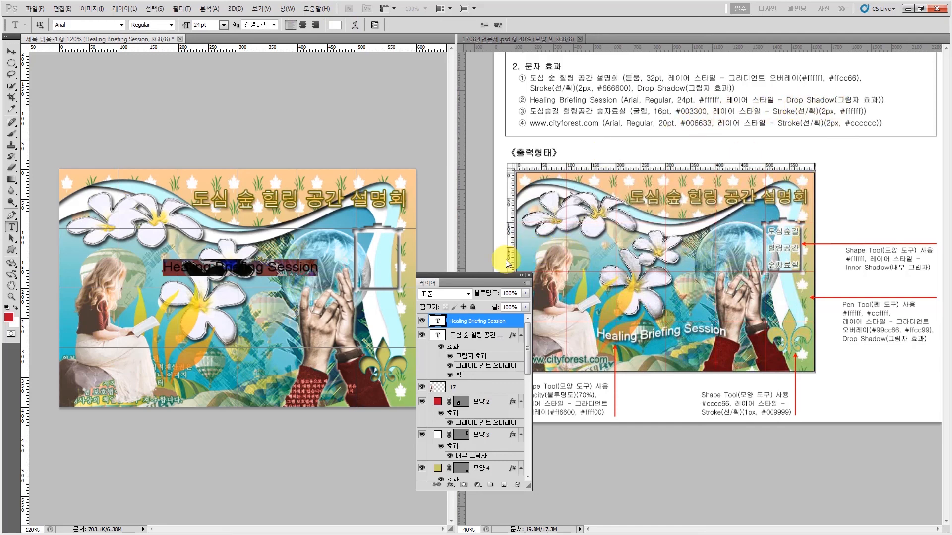
# Warp the "Healing Briefing Session" text with the horizontal Flag (깃발) style at +50% bend
pyautogui.moveTo(486, 276); pyautogui.dragTo(452, 73)
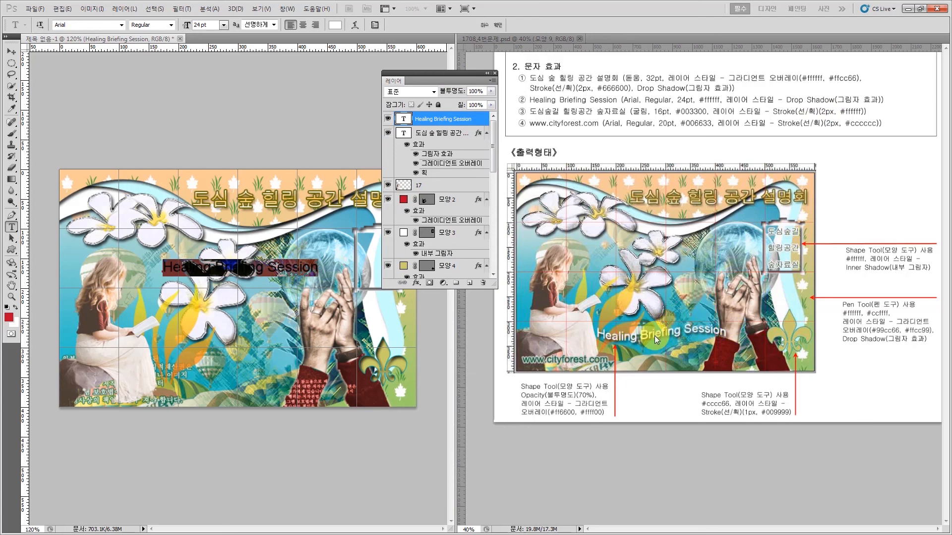
pyautogui.click(354, 25)
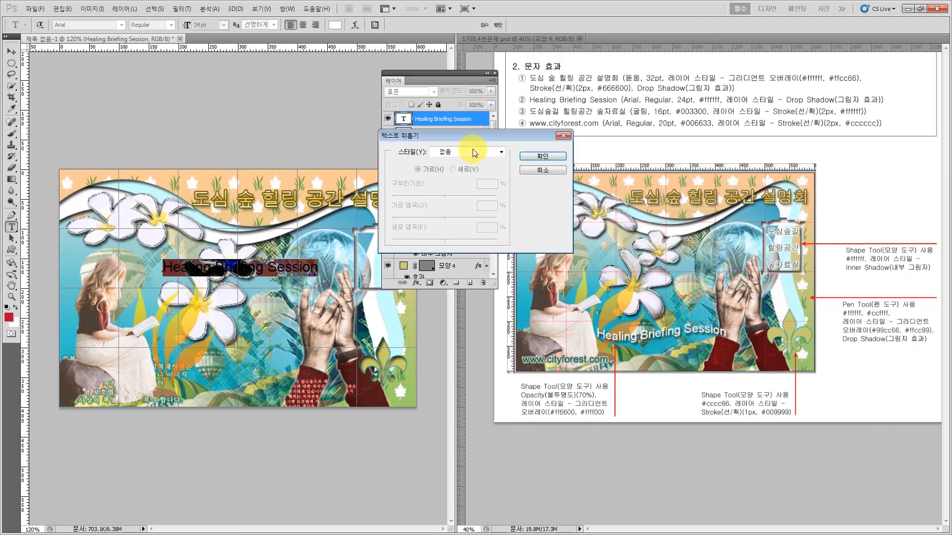
pyautogui.moveTo(444, 139); pyautogui.dragTo(407, 114)
pyautogui.click(423, 130)
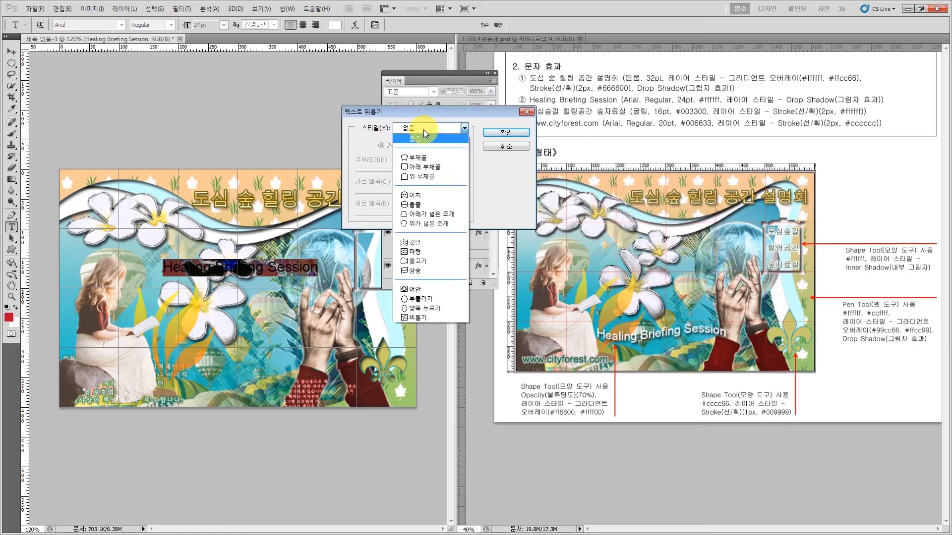
pyautogui.click(424, 242)
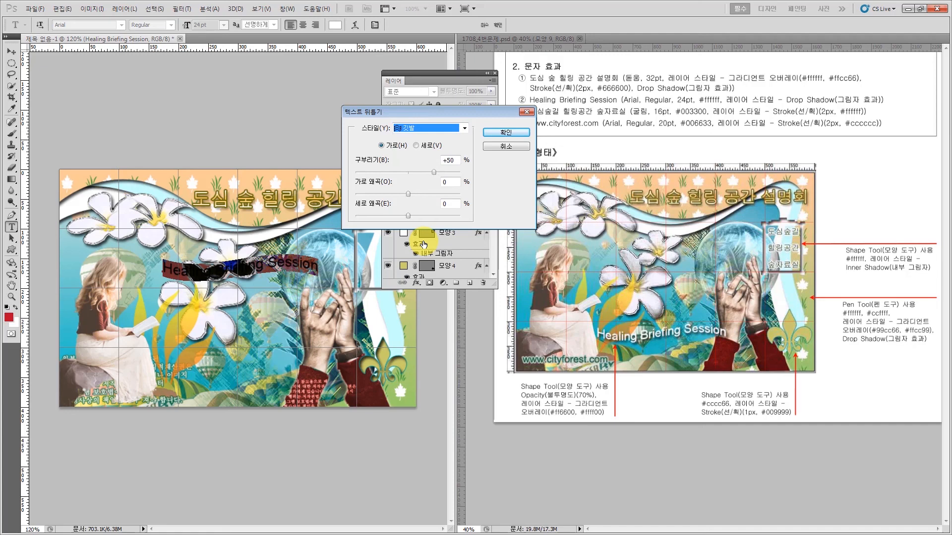
pyautogui.click(502, 132)
pyautogui.click(11, 52)
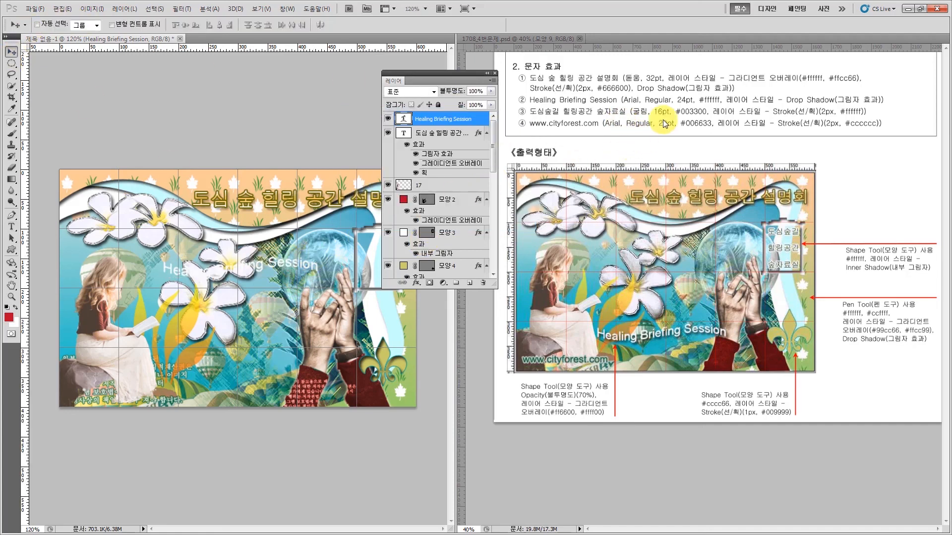
# Add a drop shadow to the "Healing Briefing Session" layer with 75% opacity, 120° angle, 5 px distance and 5 px size
pyautogui.click(416, 283)
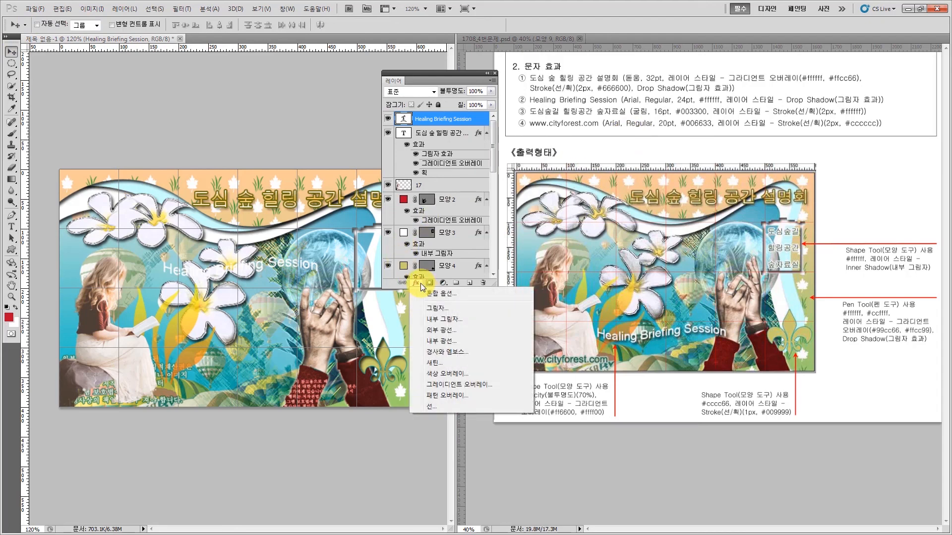
pyautogui.click(441, 309)
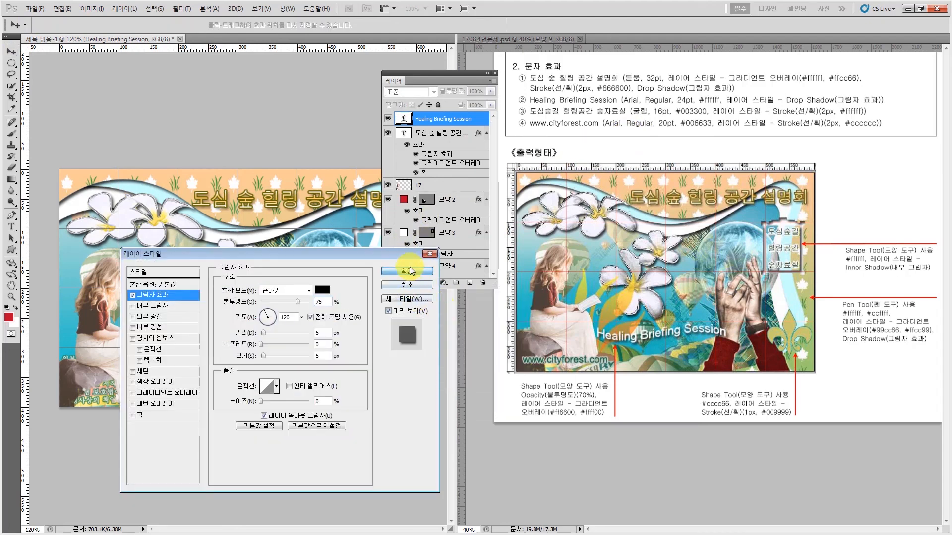
pyautogui.click(407, 271)
# Move the warped "Healing Briefing Session" text down below the large flower, between the reading girl and the hands
pyautogui.click(12, 52)
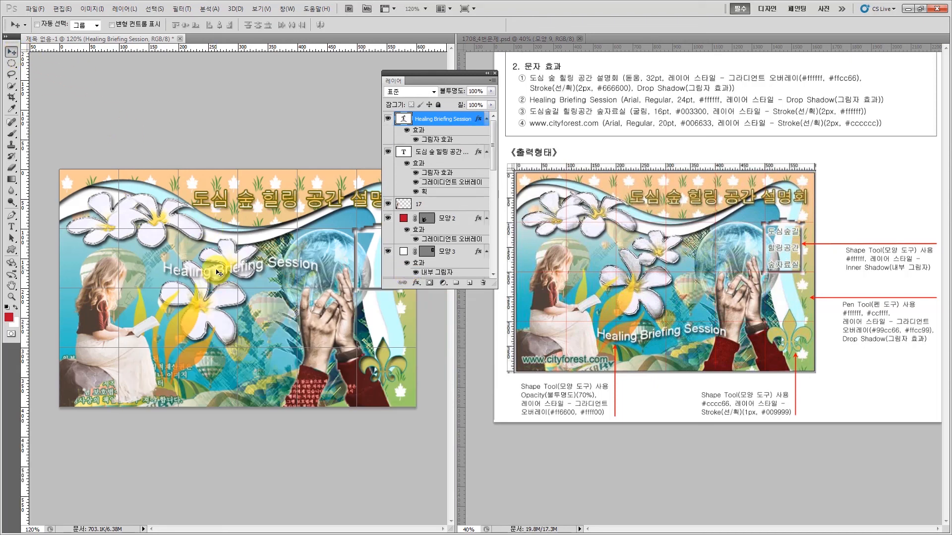
pyautogui.moveTo(218, 272)
pyautogui.mouseDown()
pyautogui.moveTo(214, 325)
pyautogui.moveTo(259, 354)
pyautogui.moveTo(218, 360)
pyautogui.mouseUp()
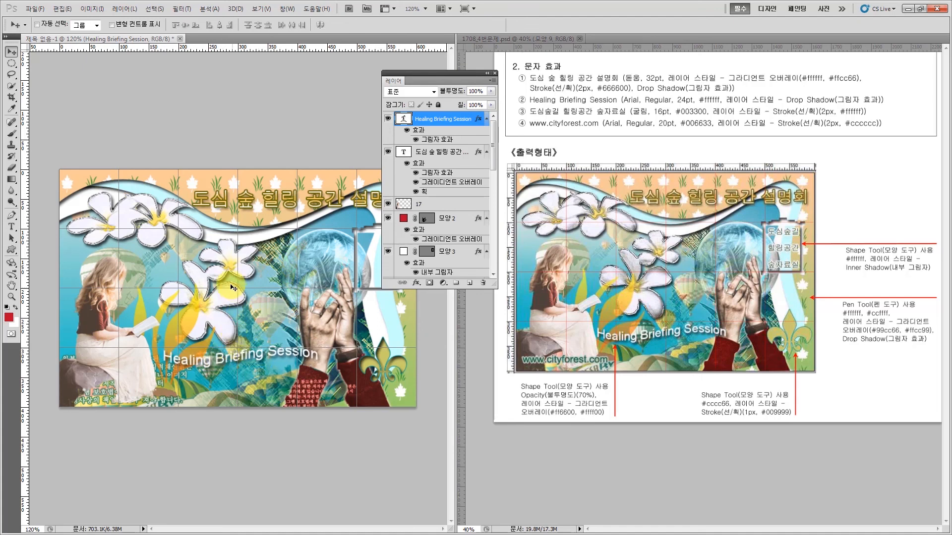
pyautogui.moveTo(228, 284); pyautogui.dragTo(221, 289)
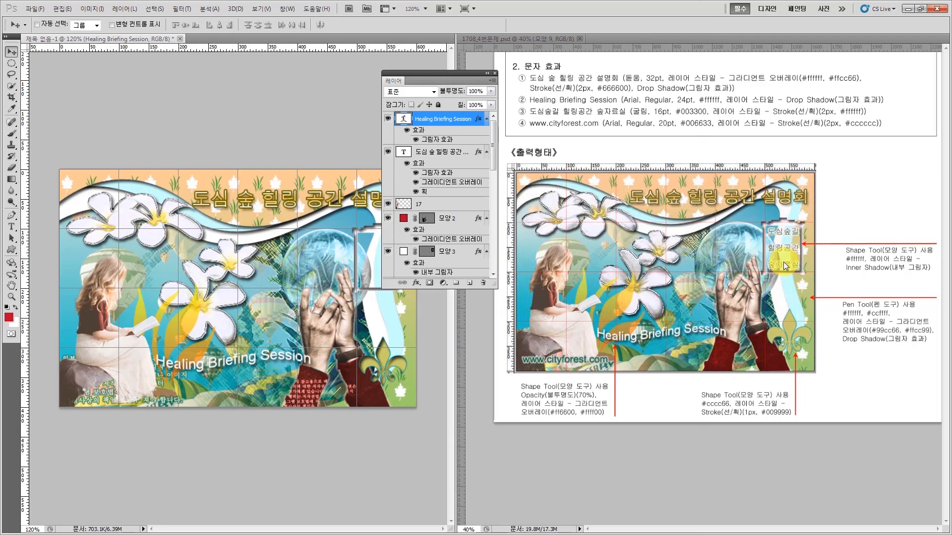
# Add the text "도심숲길" as a new text layer over the glass globe above the hands
pyautogui.click(11, 227)
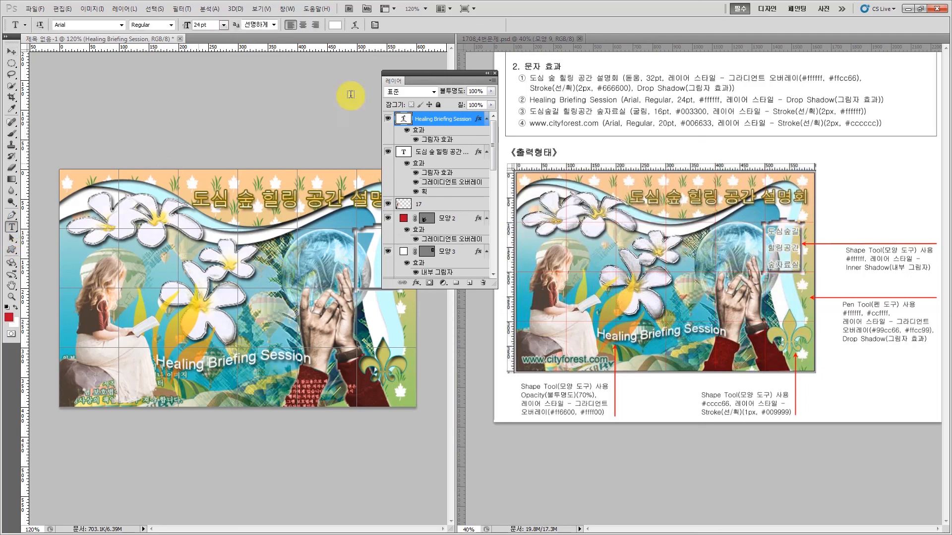
pyautogui.moveTo(412, 75); pyautogui.dragTo(413, 360)
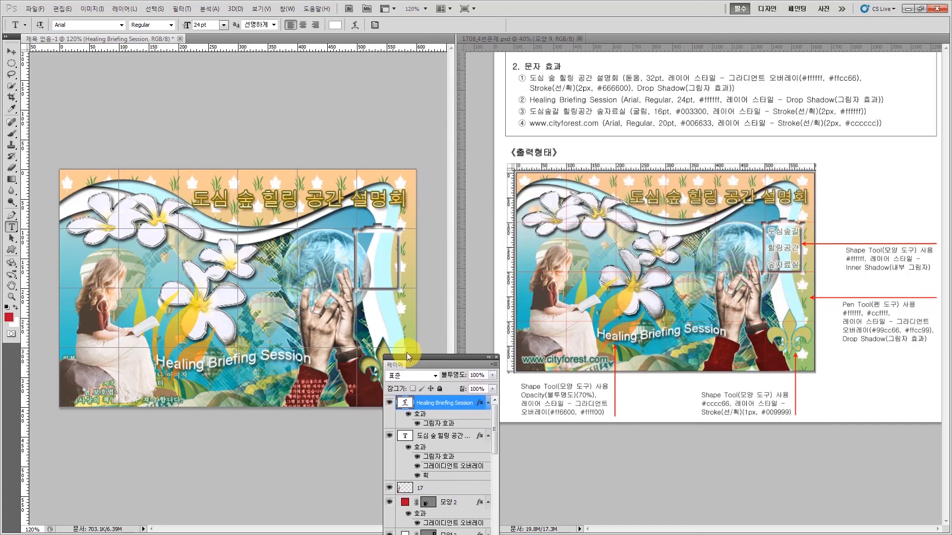
pyautogui.click(292, 258)
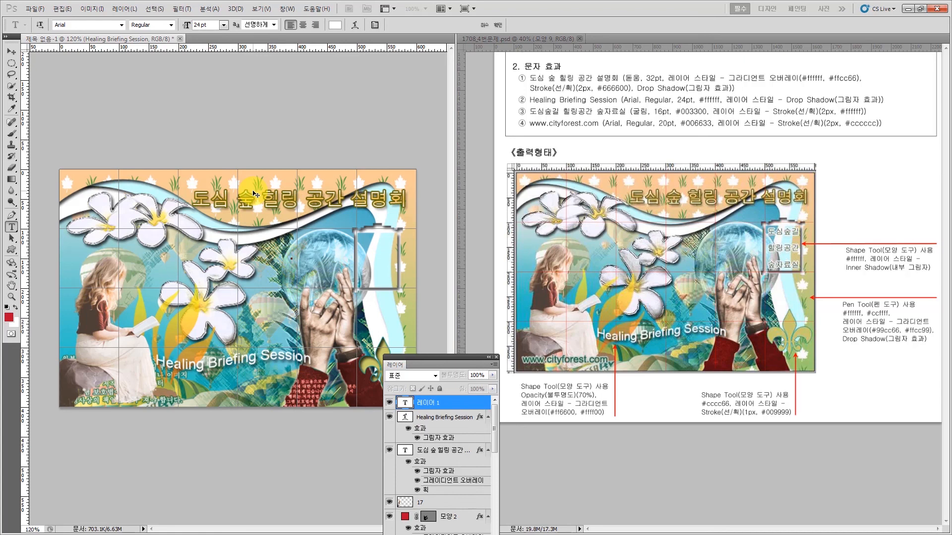
pyautogui.write('도심숲길')
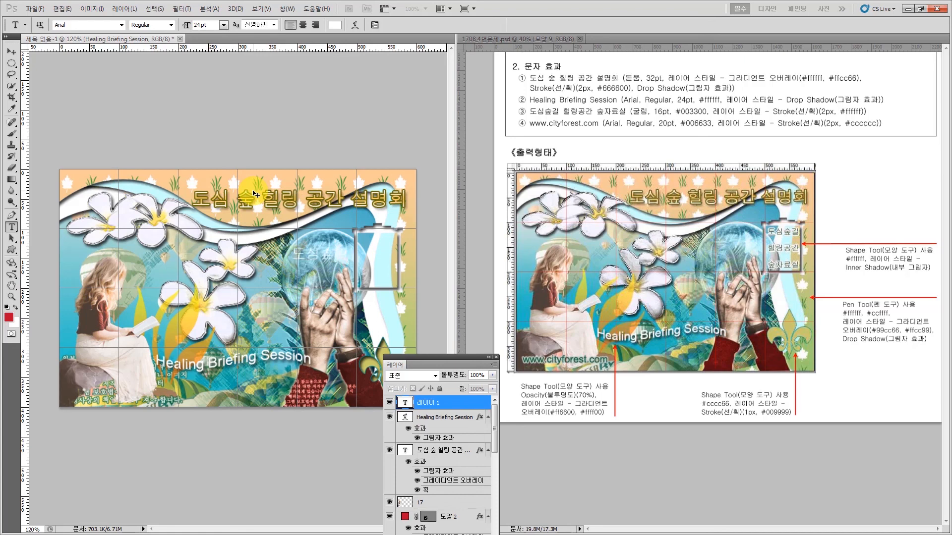
pyautogui.hotkey('ctrl', 'Return')
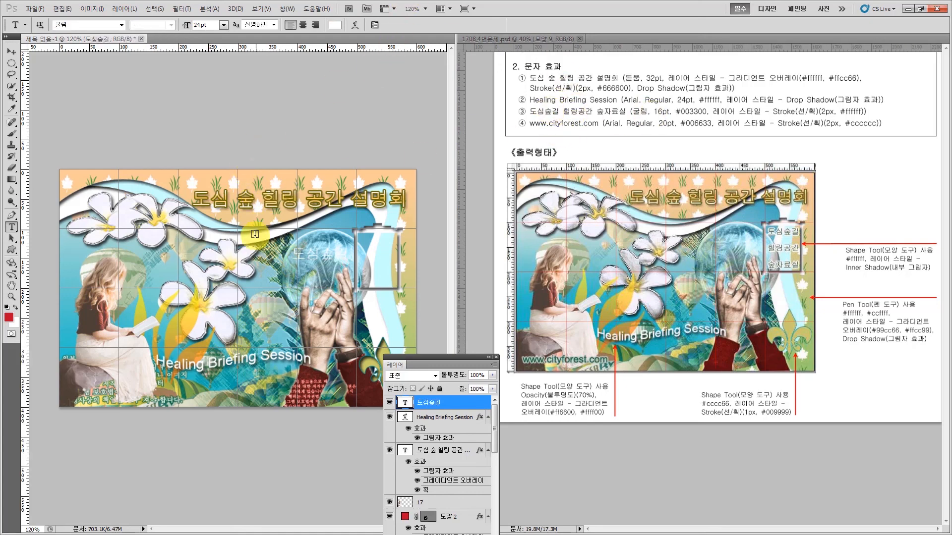
# Set the font size of the "도심숲길" text to 16 pt
pyautogui.doubleClick(294, 252)
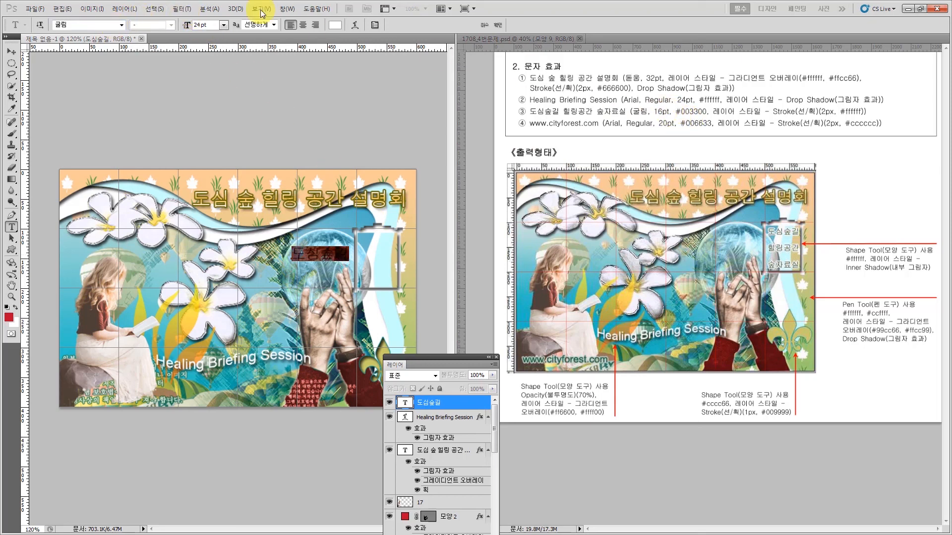
pyautogui.click(215, 25)
pyautogui.write('1')
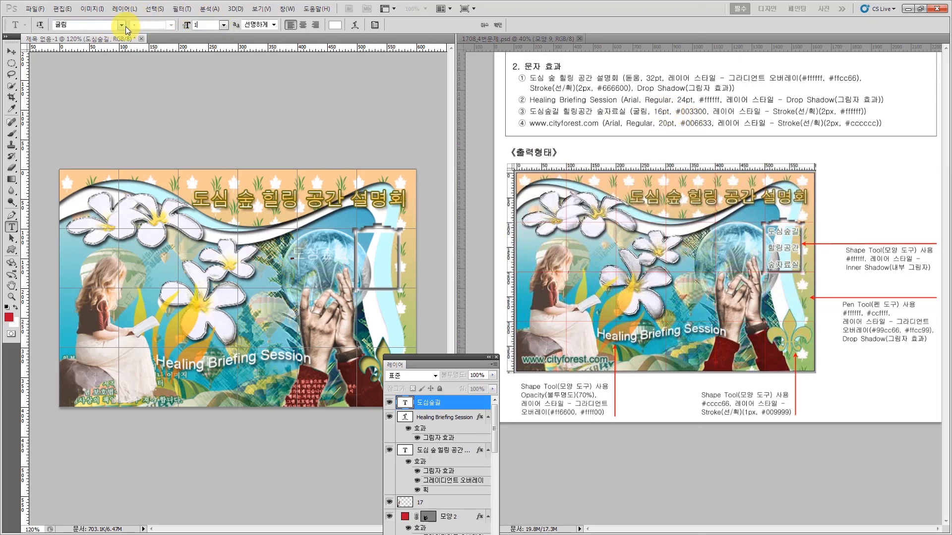
pyautogui.write('6')
pyautogui.press('Return')
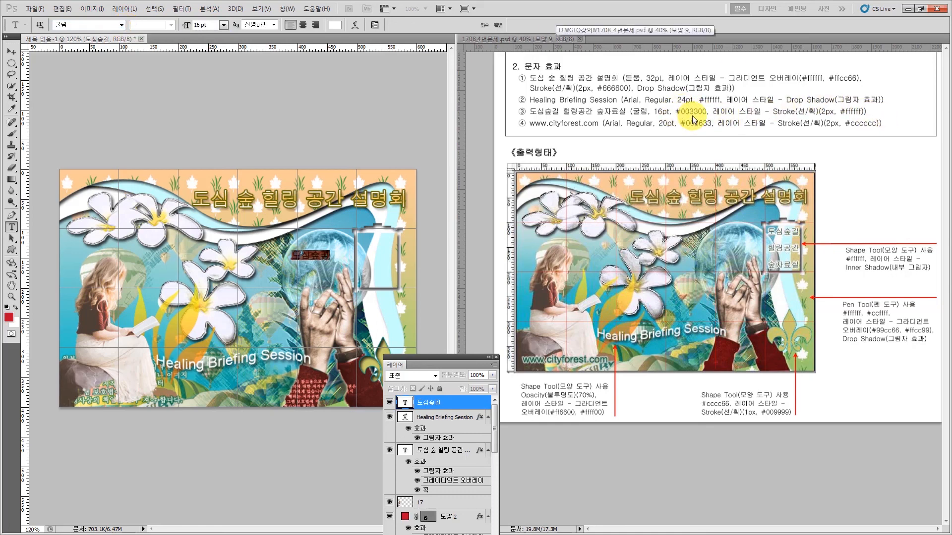
# Change the colour of the "도심숲길" text to dark green, #003300
pyautogui.click(335, 24)
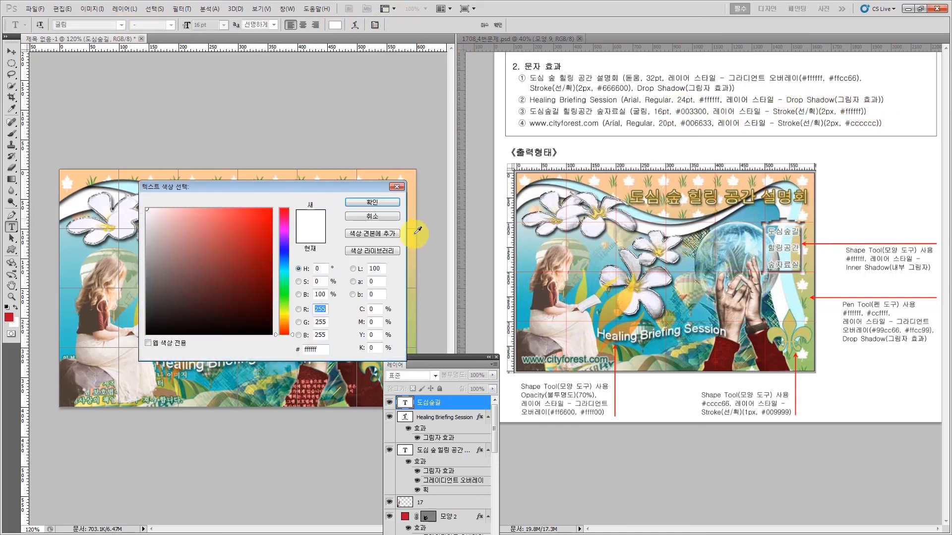
pyautogui.doubleClick(325, 348)
pyautogui.write('0')
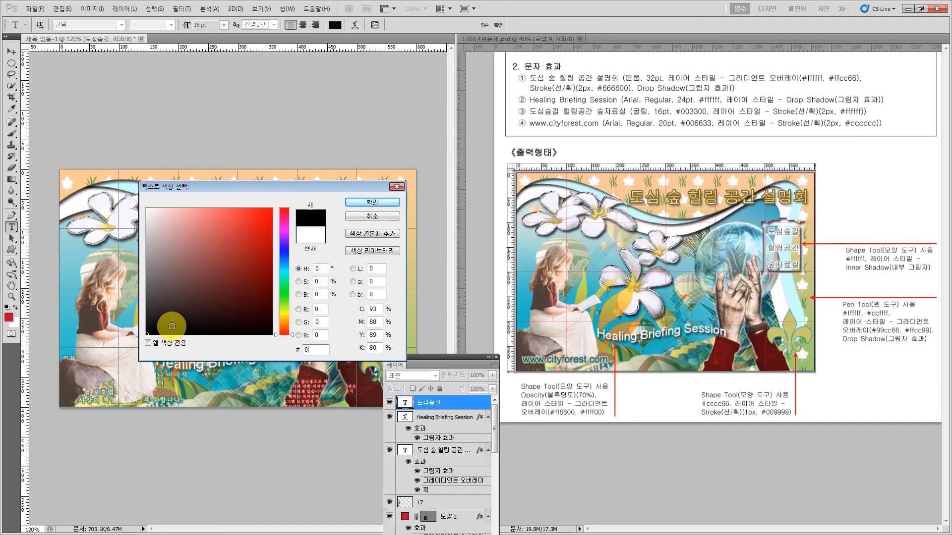
pyautogui.write('03300')
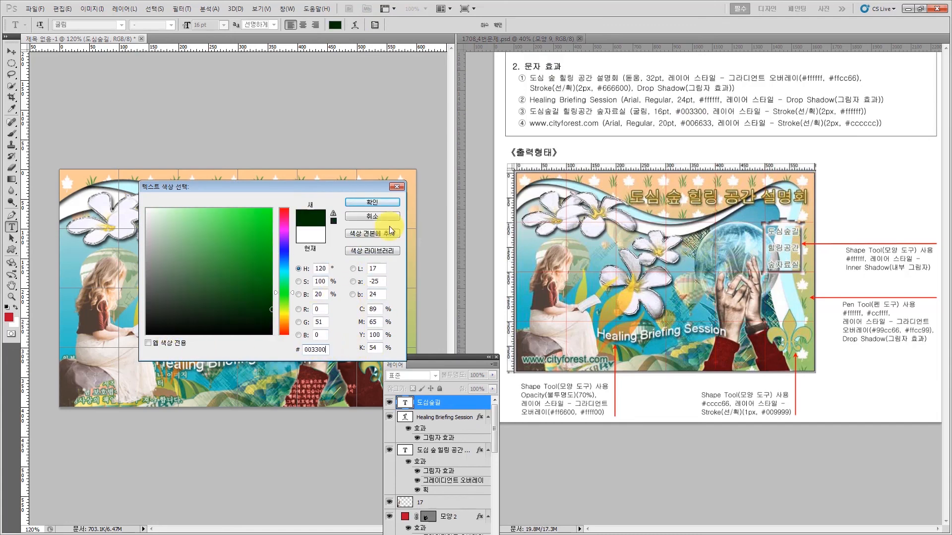
pyautogui.click(383, 200)
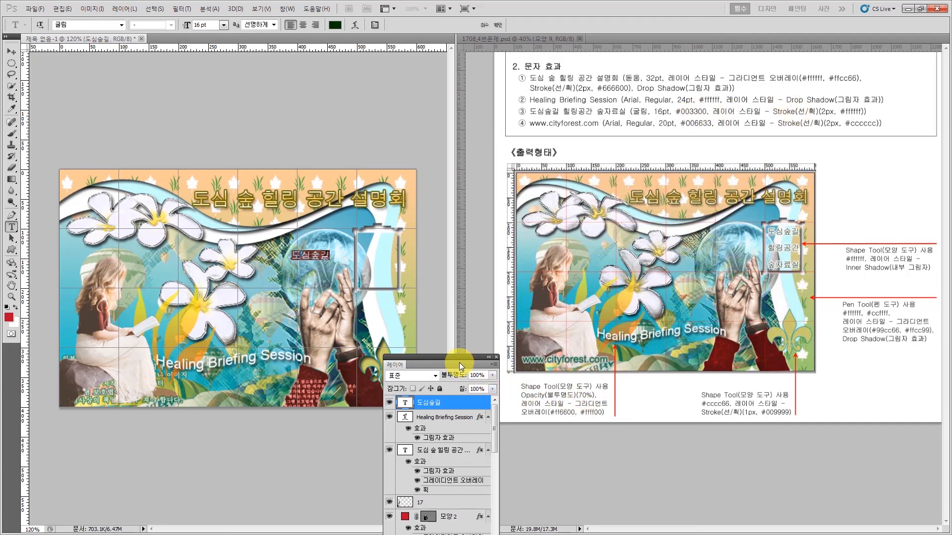
# Add a 2 px outside stroke in #ffffff to the "도심숲길" text layer
pyautogui.moveTo(458, 363); pyautogui.dragTo(475, 72)
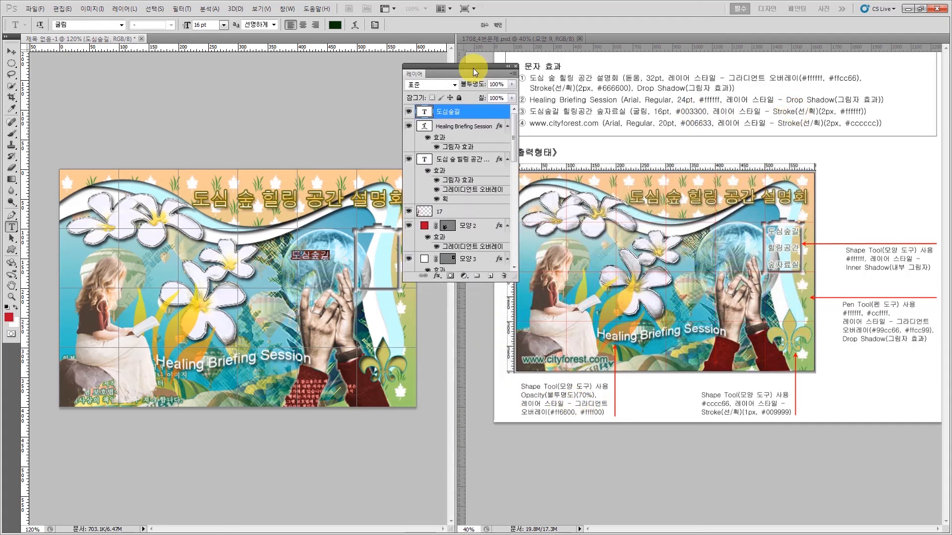
pyautogui.click(438, 279)
pyautogui.click(447, 397)
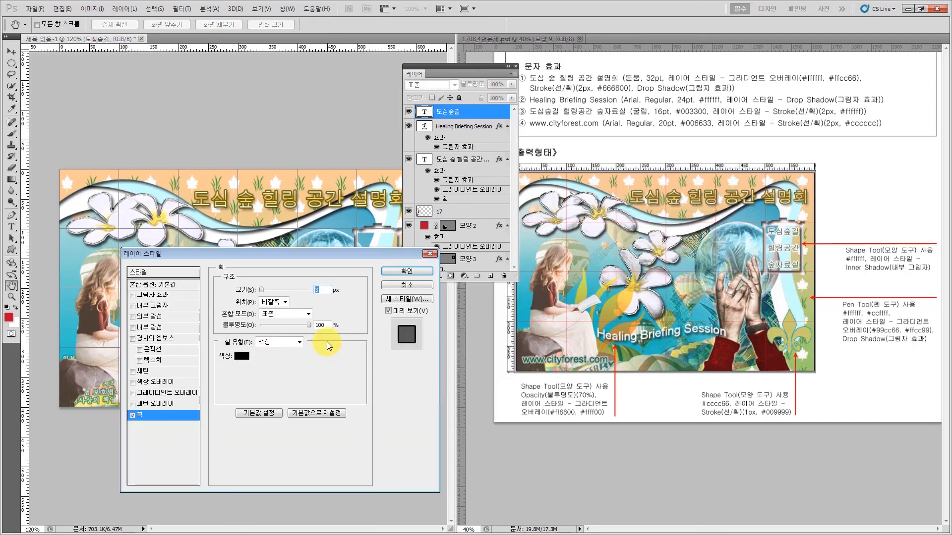
pyautogui.click(241, 356)
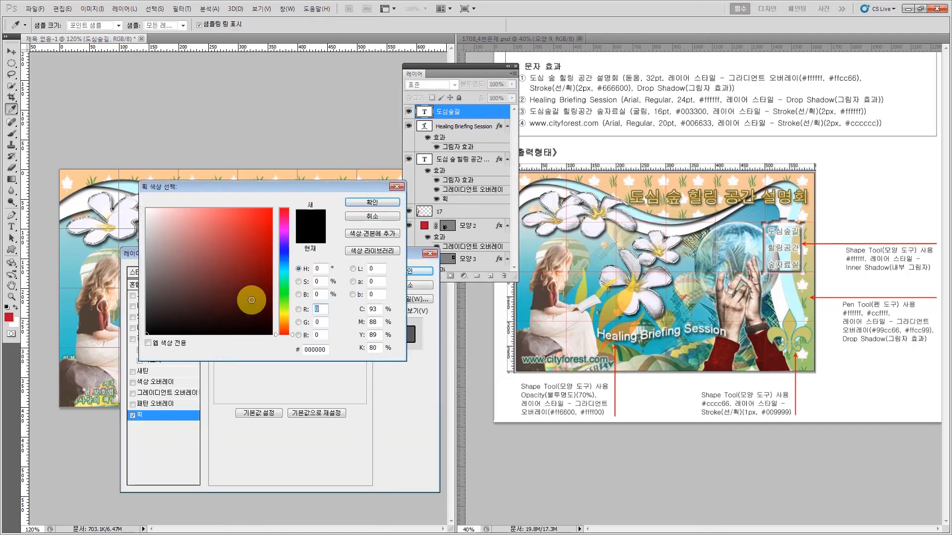
pyautogui.moveTo(252, 300); pyautogui.dragTo(97, 138)
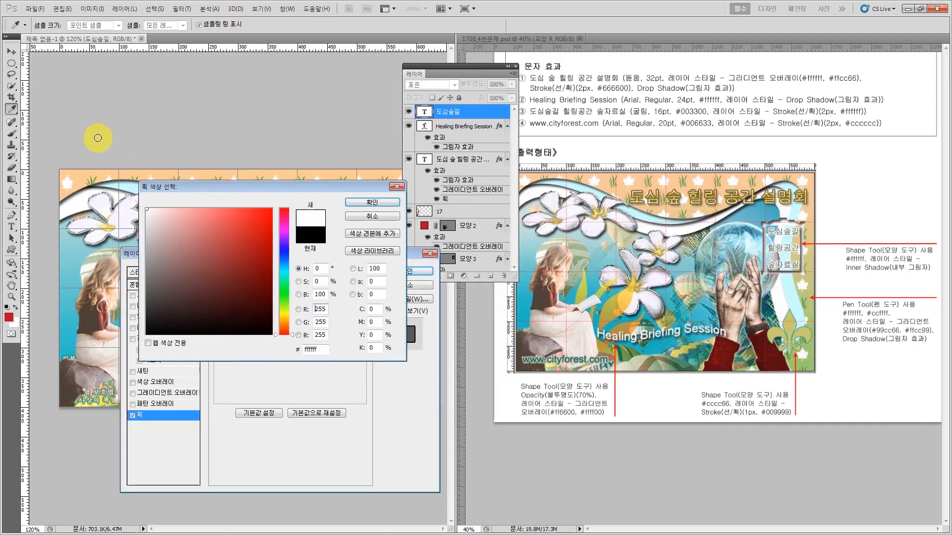
pyautogui.click(373, 202)
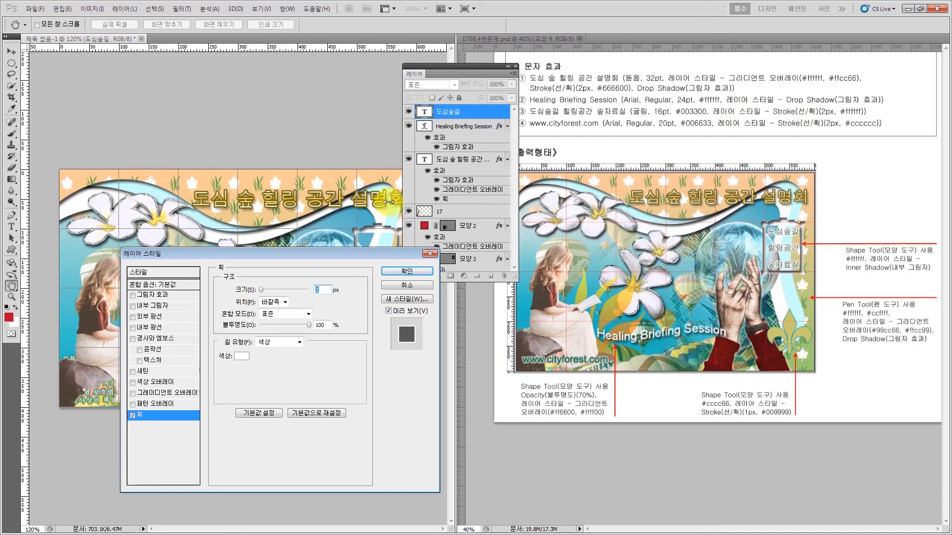
pyautogui.click(406, 272)
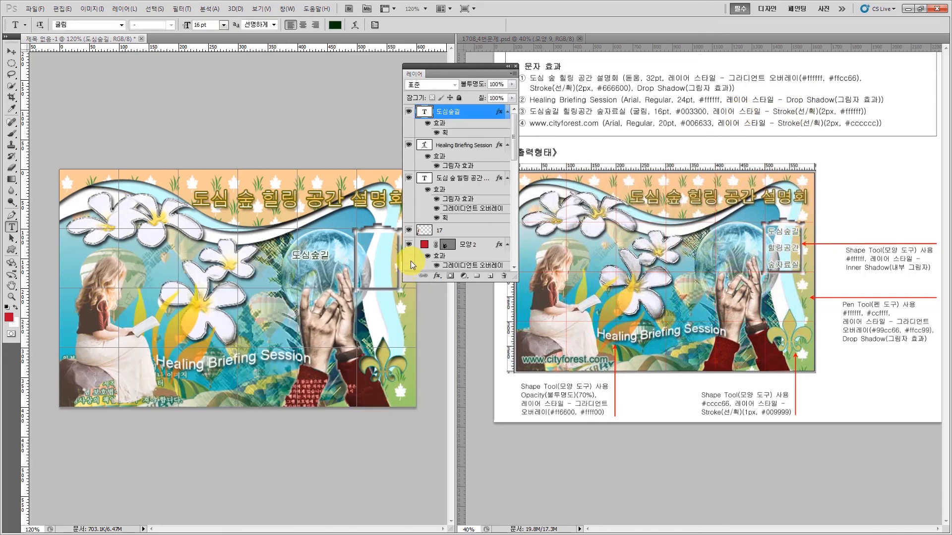
# Move the "도심숲길" text into the top of the battery-shaped frame and place two copies of it below, evenly spaced in a column
pyautogui.moveTo(453, 70); pyautogui.dragTo(473, 436)
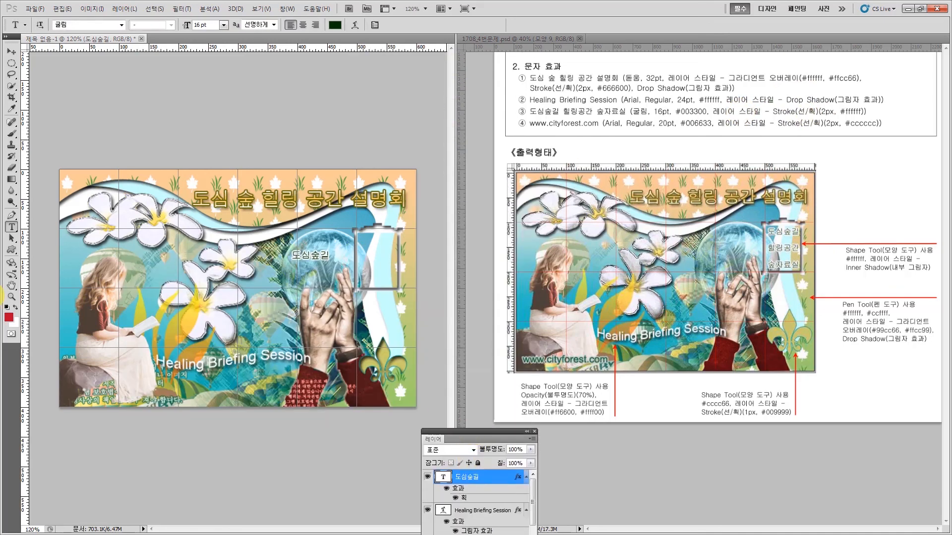
pyautogui.click(11, 297)
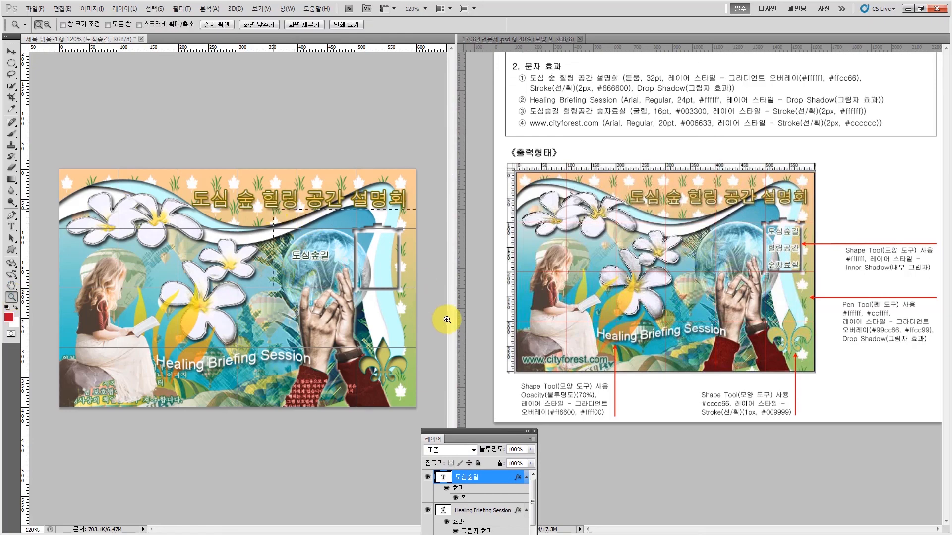
pyautogui.moveTo(436, 313); pyautogui.dragTo(451, 327)
pyautogui.click(11, 52)
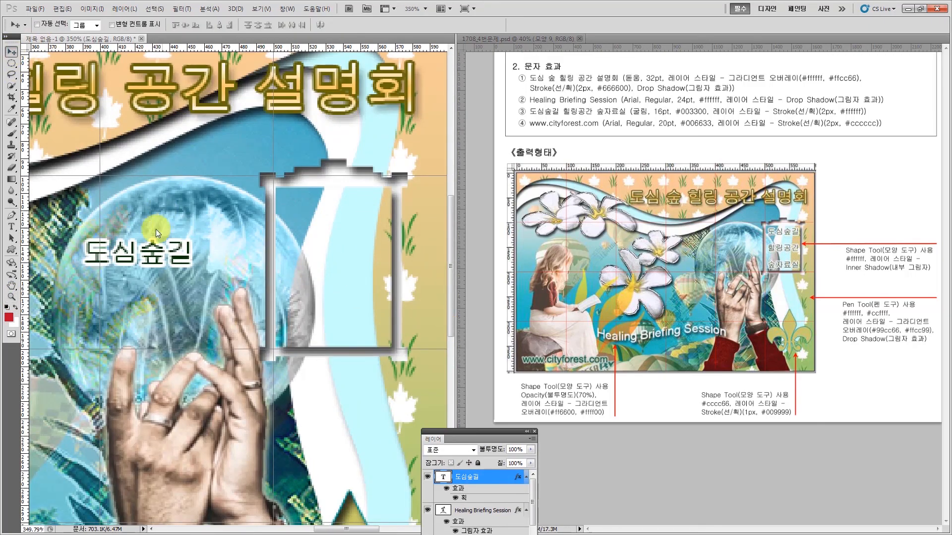
pyautogui.rightClick(154, 251)
pyautogui.click(184, 254)
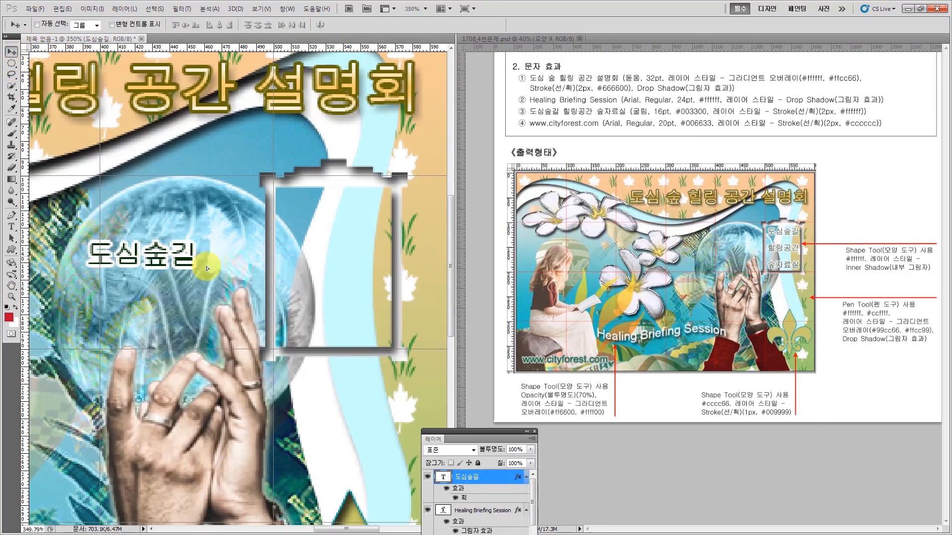
pyautogui.moveTo(146, 239); pyautogui.dragTo(335, 329)
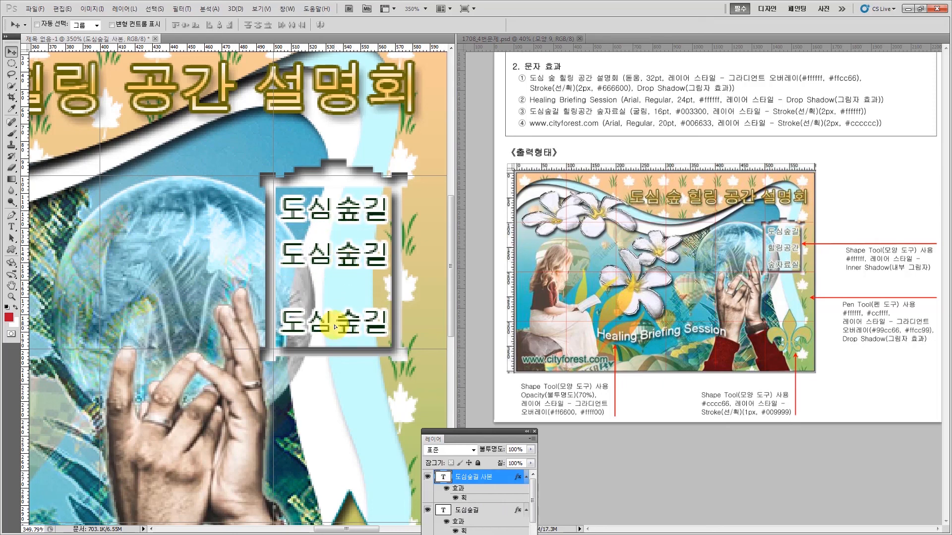
pyautogui.moveTo(335, 327); pyautogui.dragTo(335, 321)
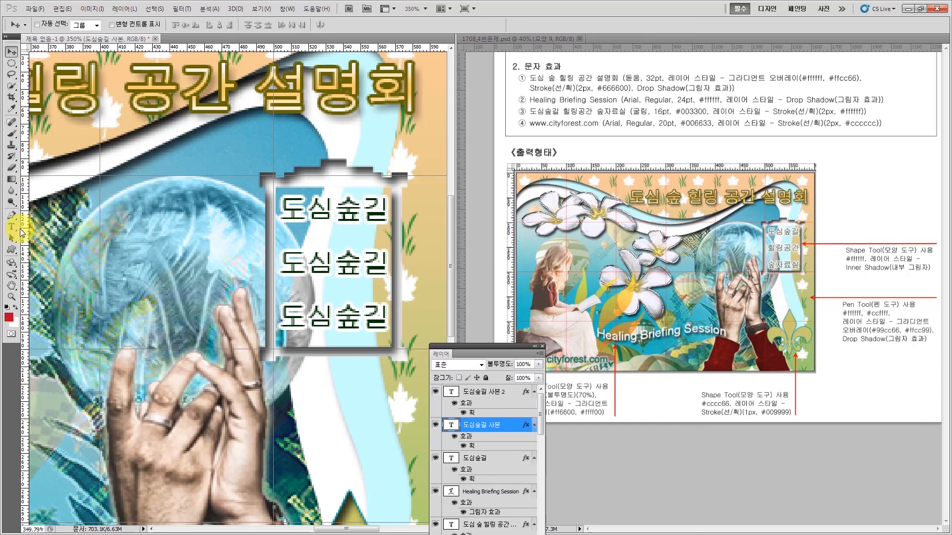
# Replace the middle "도심숲길" copy in the frame with the text "힐링공간"
pyautogui.click(11, 227)
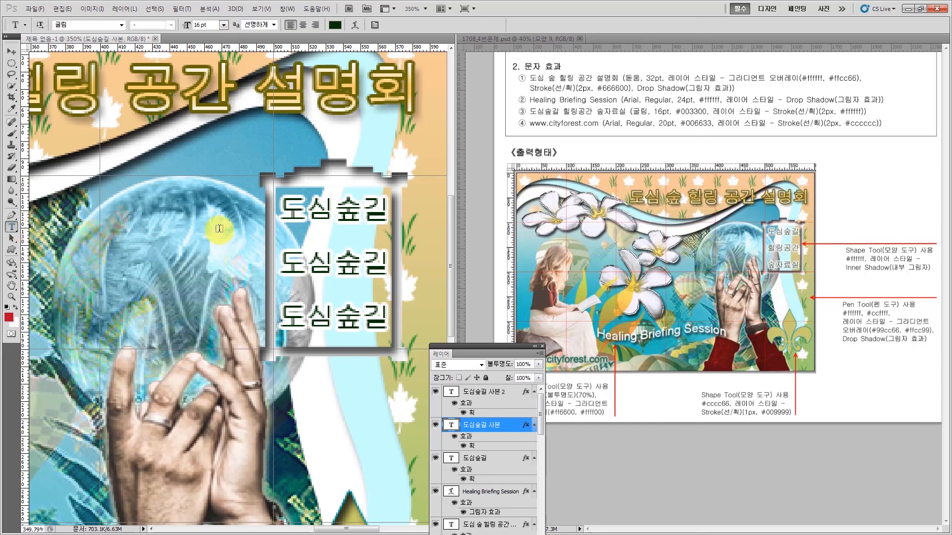
pyautogui.moveTo(296, 258); pyautogui.dragTo(416, 259)
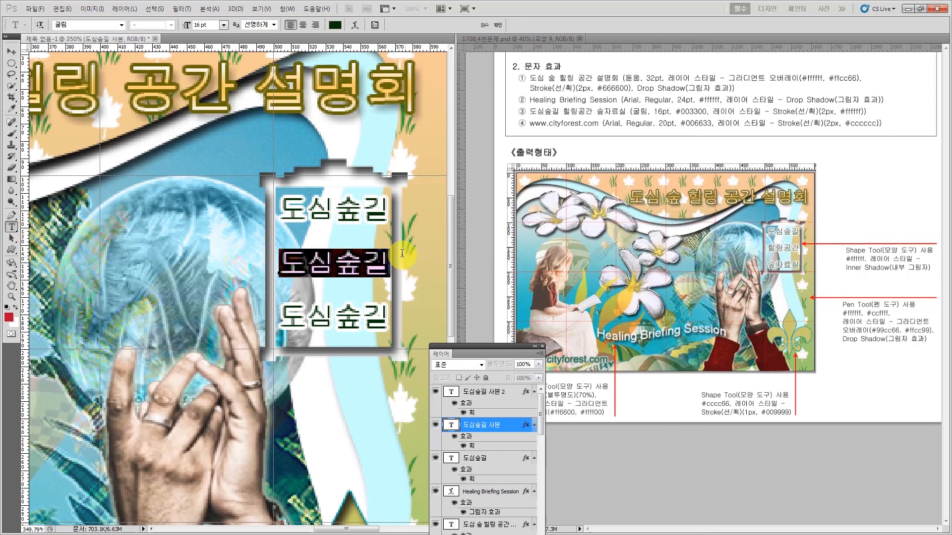
pyautogui.write('힐링공가')
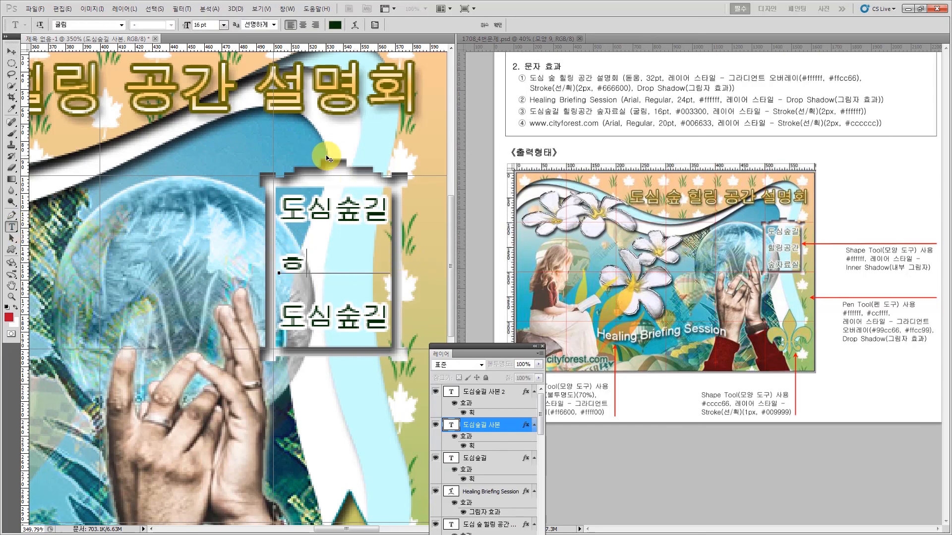
pyautogui.write('ㄴ')
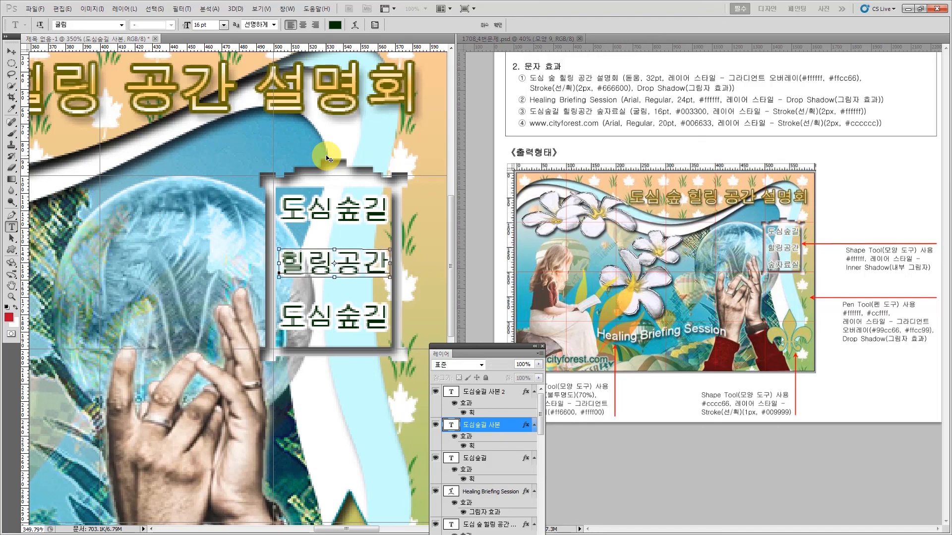
pyautogui.hotkey('ctrl', 'Return')
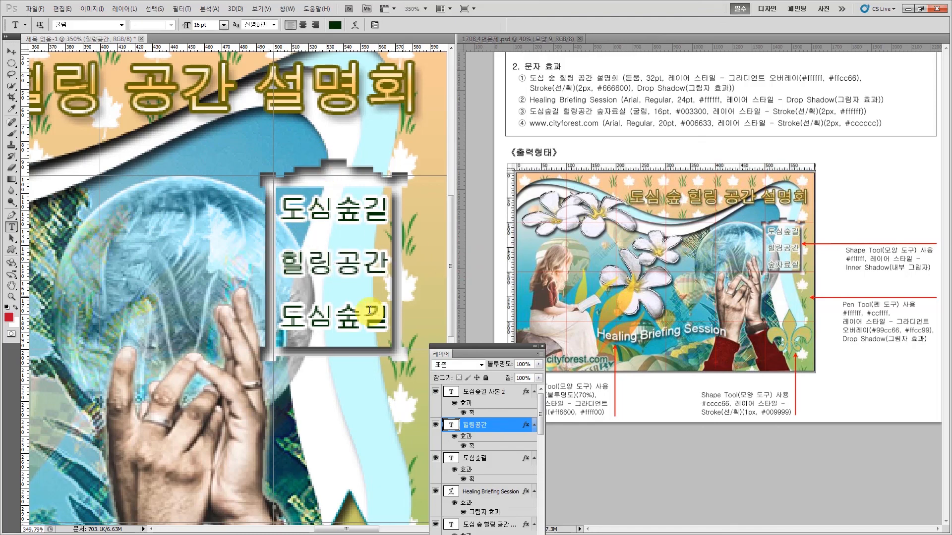
# Change the lowest "도심숲길" copy in the frame to read "숲자료실"
pyautogui.click(340, 314)
pyautogui.moveTo(340, 314)
pyautogui.mouseDown()
pyautogui.moveTo(266, 315)
pyautogui.moveTo(349, 317)
pyautogui.mouseUp()
pyautogui.press('Delete')
pyautogui.write('ㅈㅏ료실')
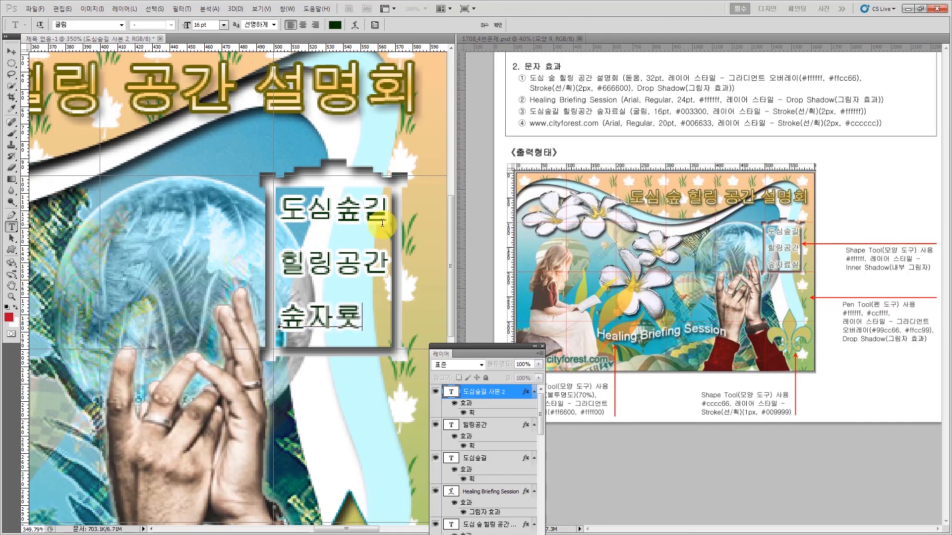
pyautogui.hotkey('ctrl', 'Return')
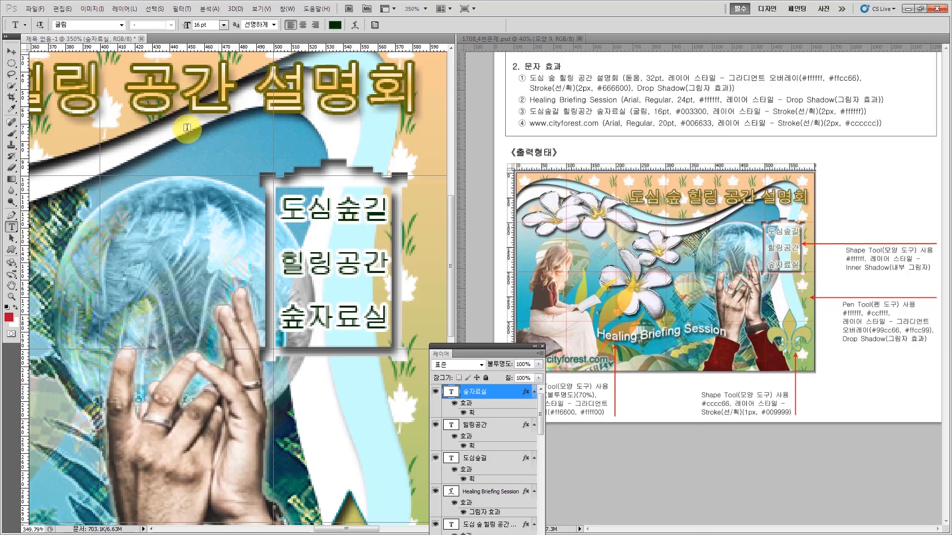
pyautogui.click(11, 285)
pyautogui.click(524, 379)
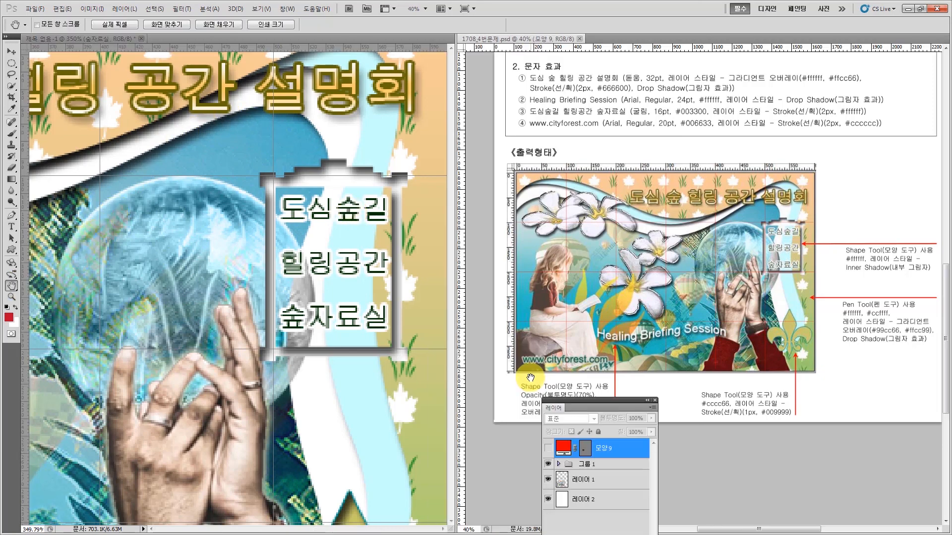
pyautogui.doubleClick(11, 286)
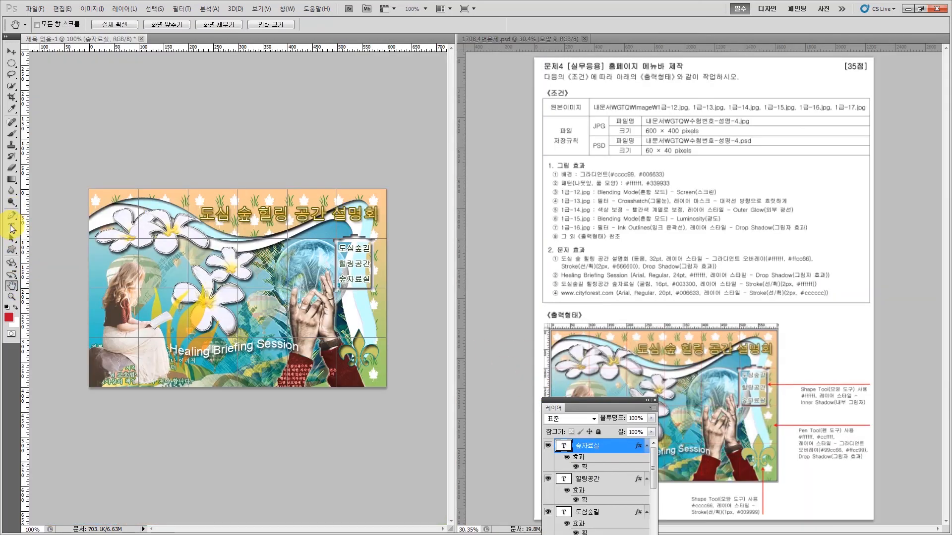
pyautogui.click(11, 227)
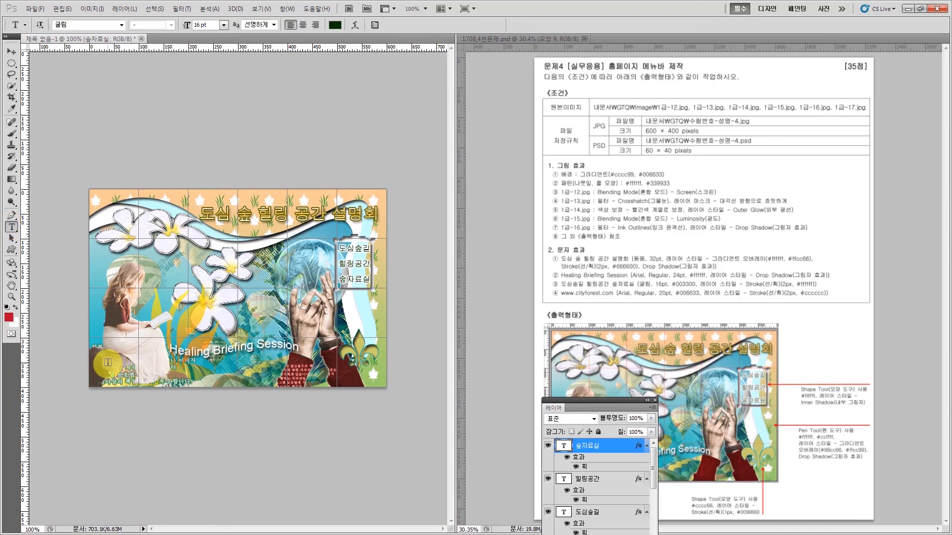
pyautogui.click(268, 367)
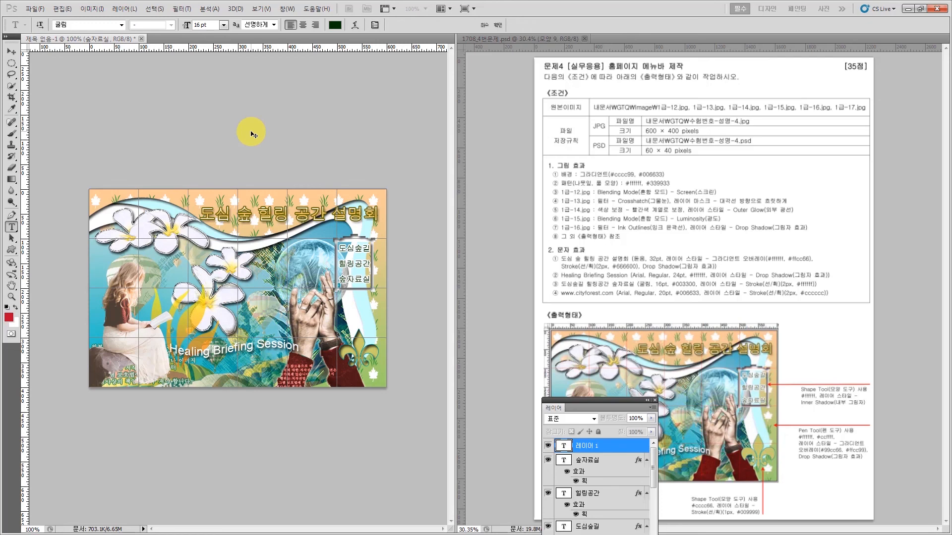
pyautogui.write('www.cityforest.com')
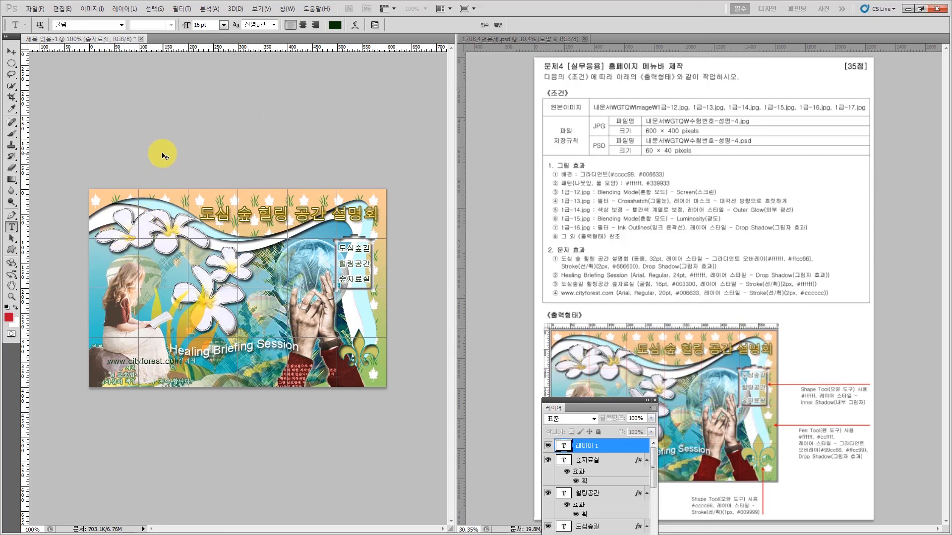
pyautogui.hotkey('ctrl', 'Return')
pyautogui.press('z')
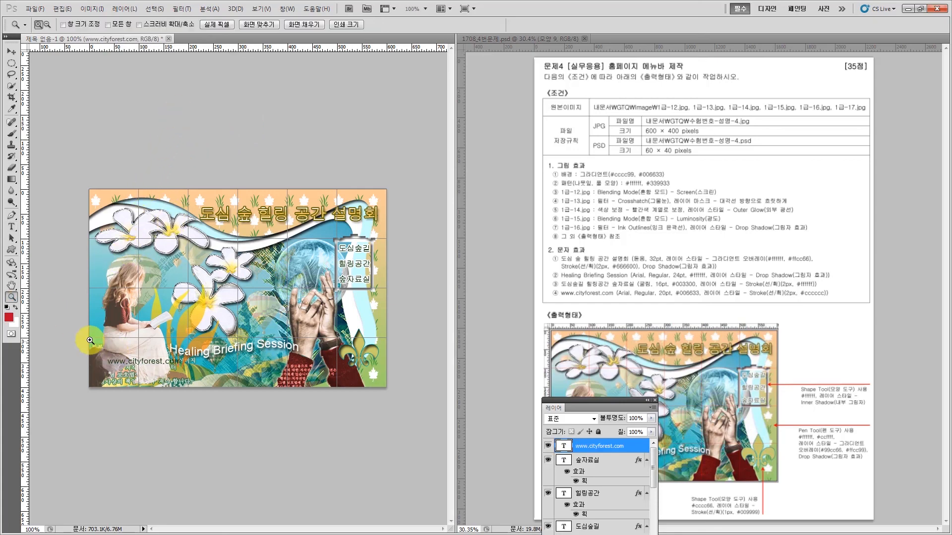
pyautogui.click(235, 430)
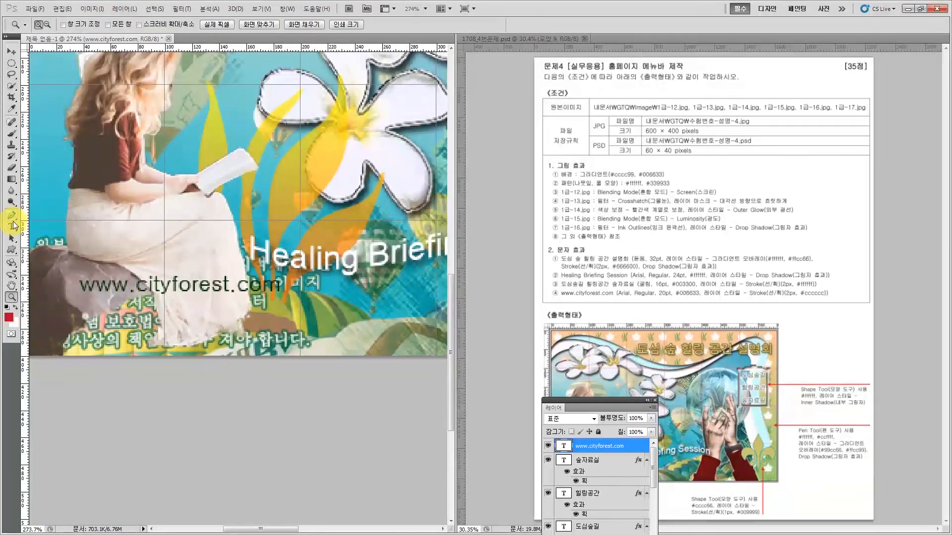
pyautogui.click(11, 227)
pyautogui.moveTo(78, 285); pyautogui.dragTo(293, 285)
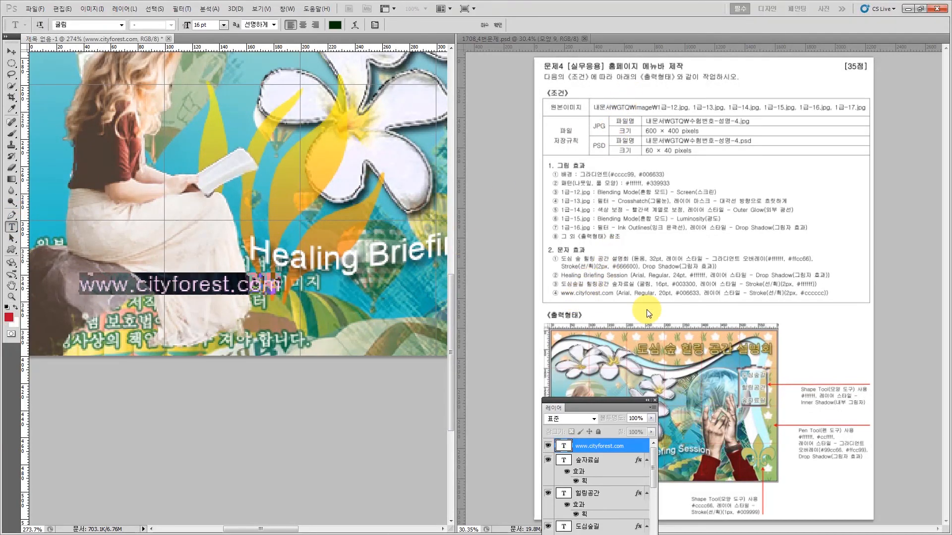
pyautogui.click(121, 25)
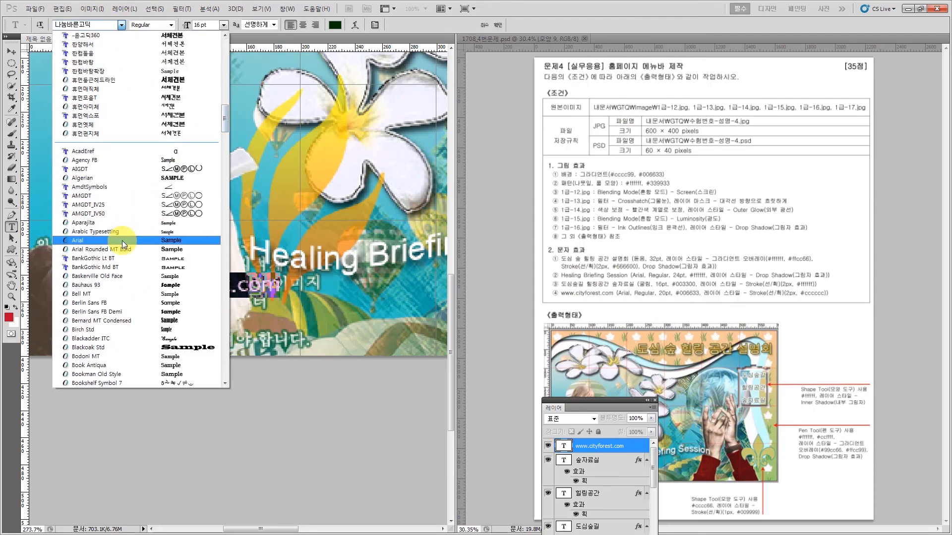
pyautogui.click(128, 241)
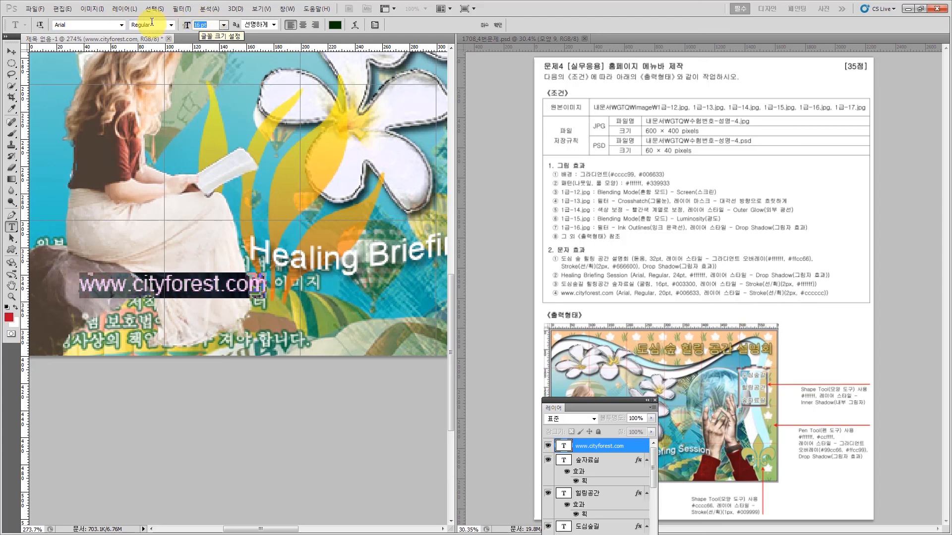
pyautogui.press('Tab')
pyautogui.write('20')
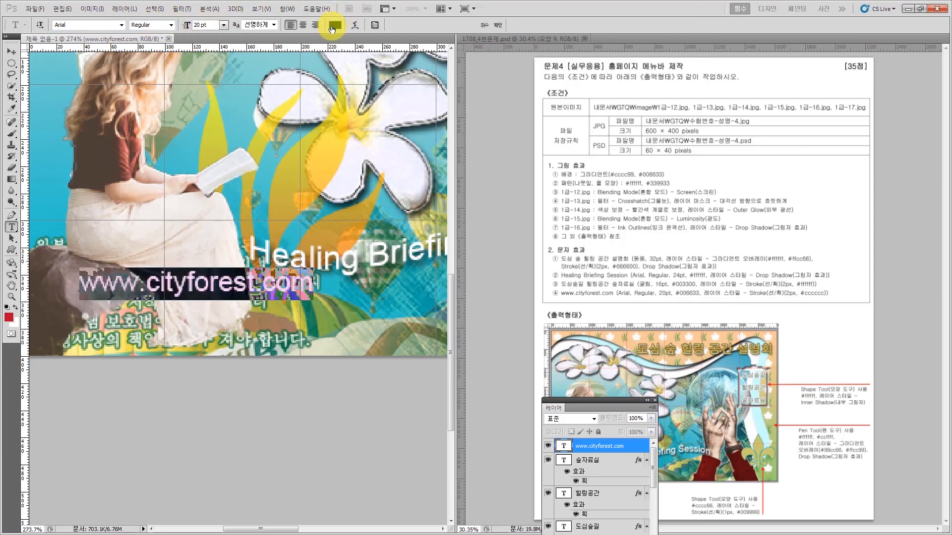
pyautogui.click(335, 25)
pyautogui.doubleClick(316, 349)
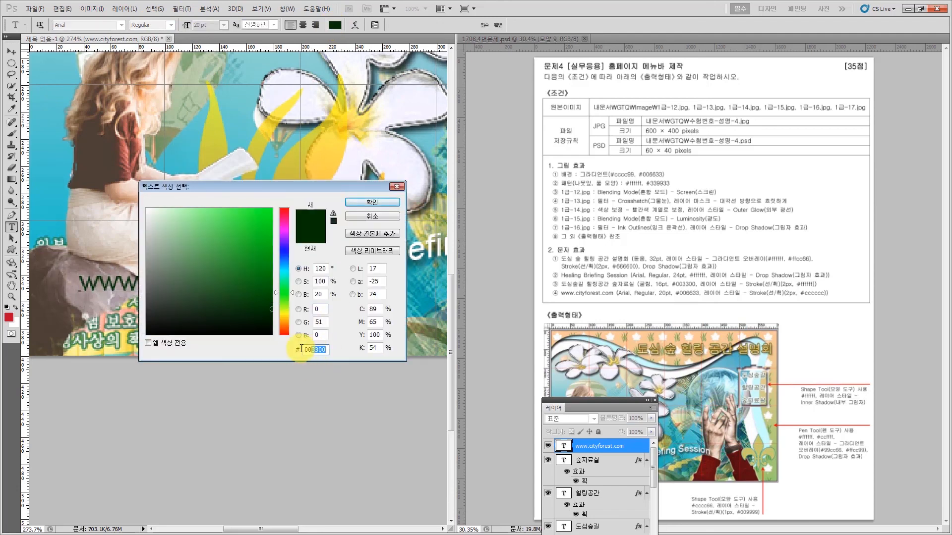
pyautogui.write('0066')
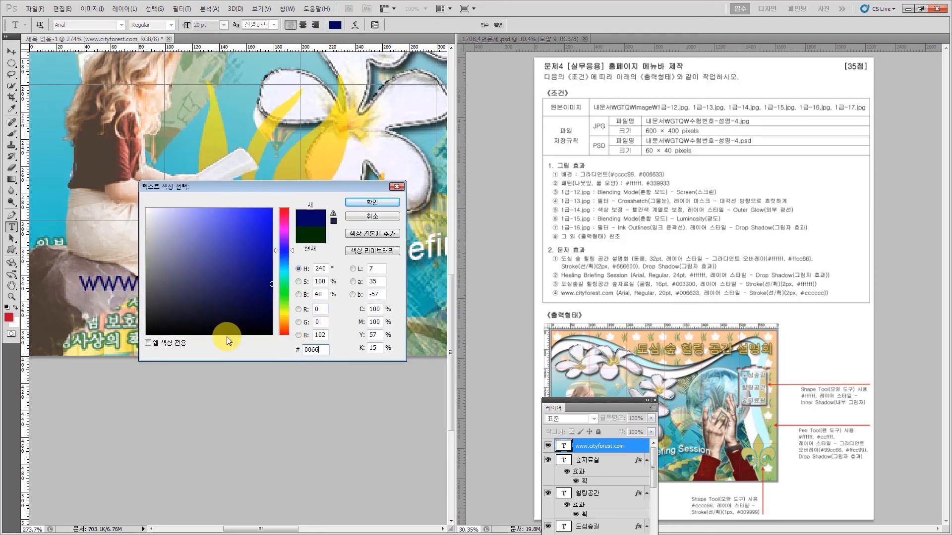
pyautogui.write('33')
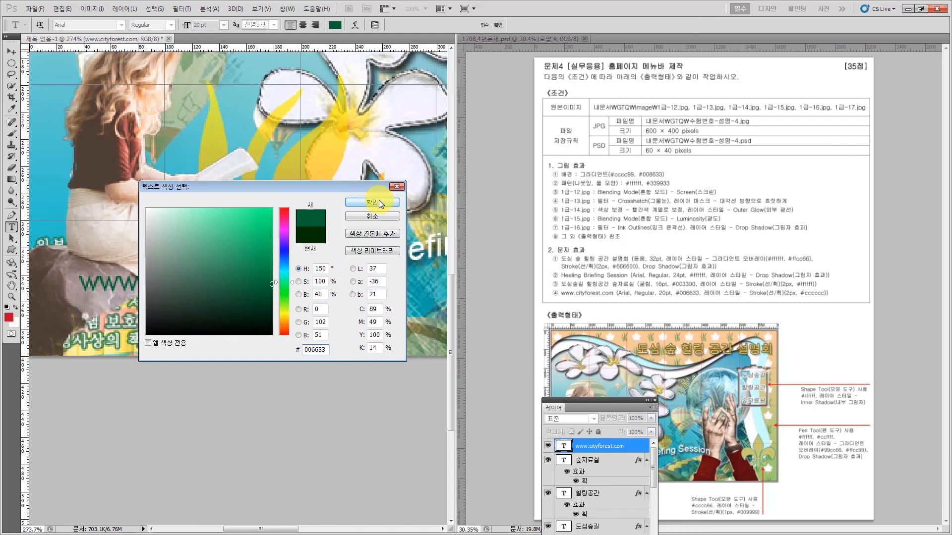
pyautogui.click(372, 201)
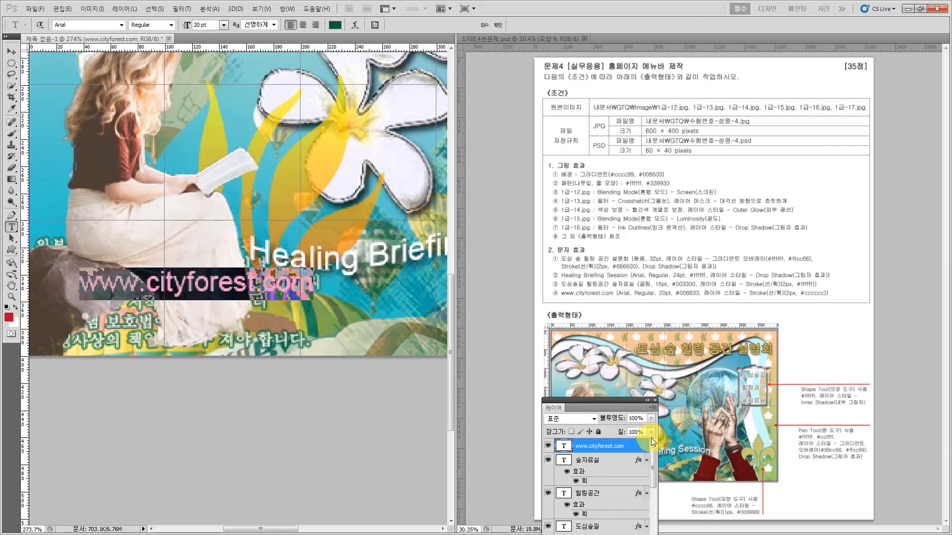
pyautogui.moveTo(593, 401); pyautogui.dragTo(507, 135)
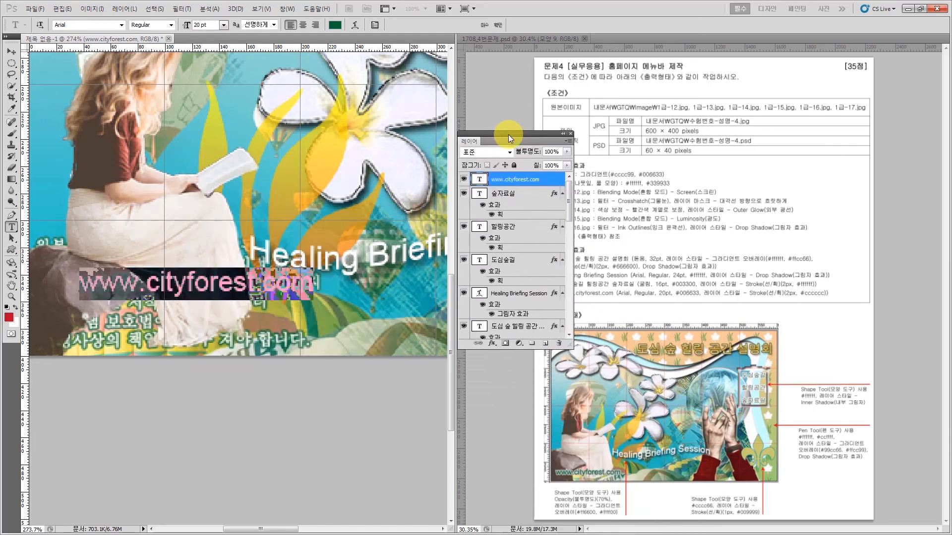
pyautogui.hotkey('ctrl', 'Return')
pyautogui.press('v')
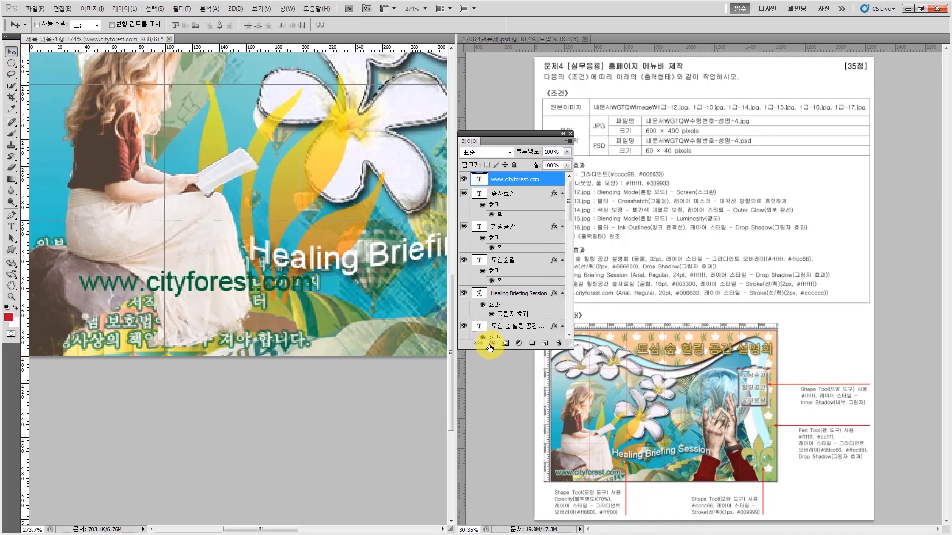
pyautogui.click(490, 347)
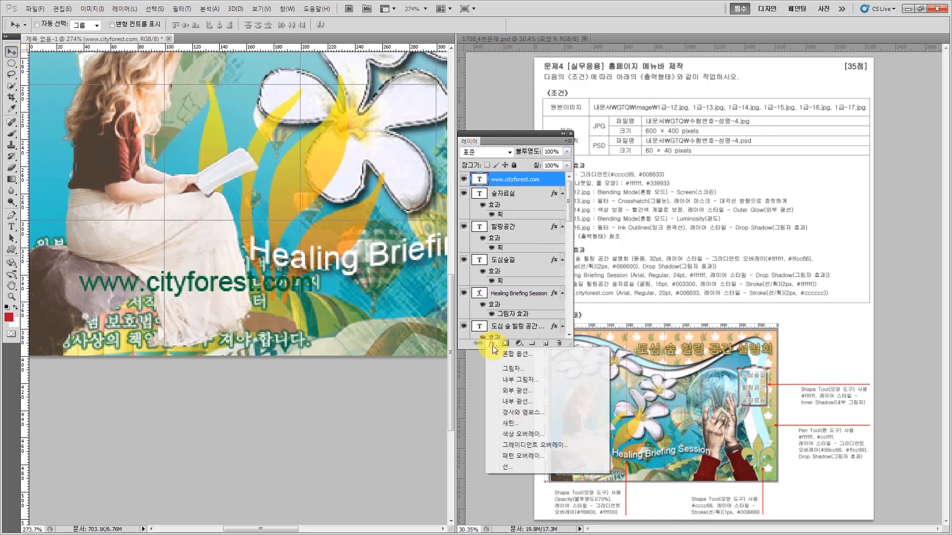
pyautogui.click(505, 468)
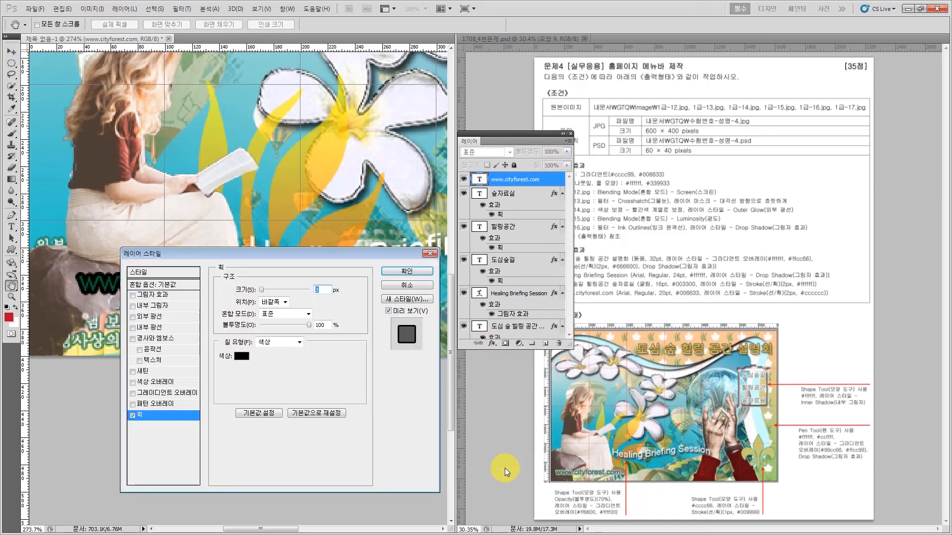
pyautogui.moveTo(519, 137); pyautogui.dragTo(707, 305)
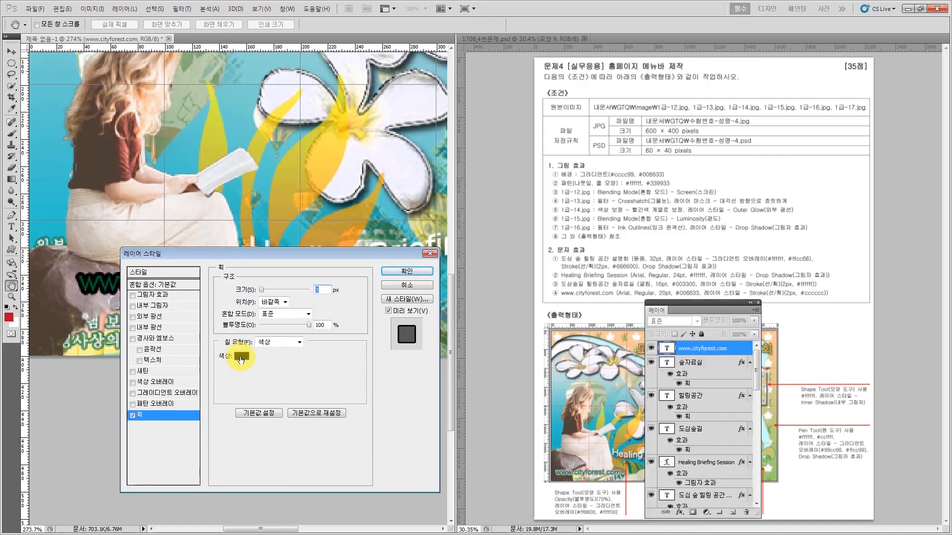
pyautogui.click(241, 356)
pyautogui.click(330, 351)
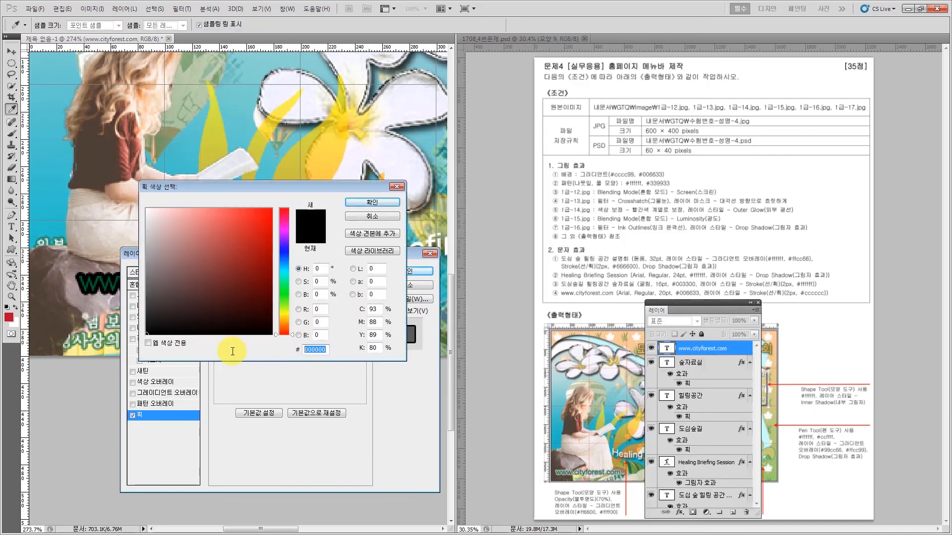
pyautogui.write('cccccc')
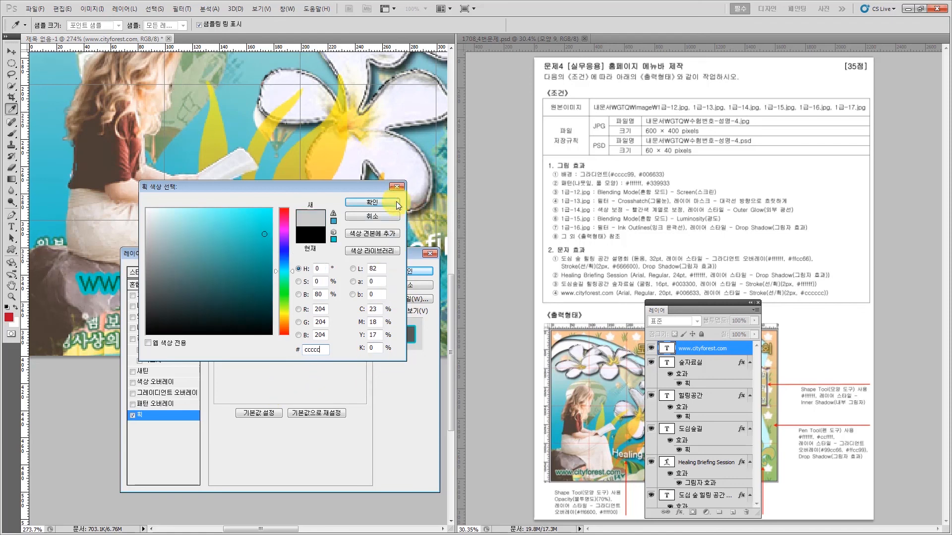
pyautogui.click(381, 201)
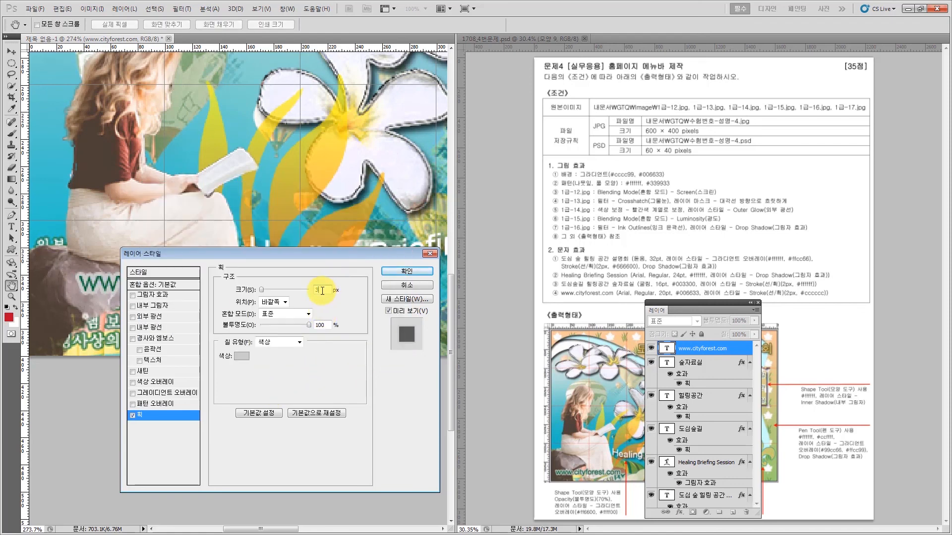
pyautogui.write('2')
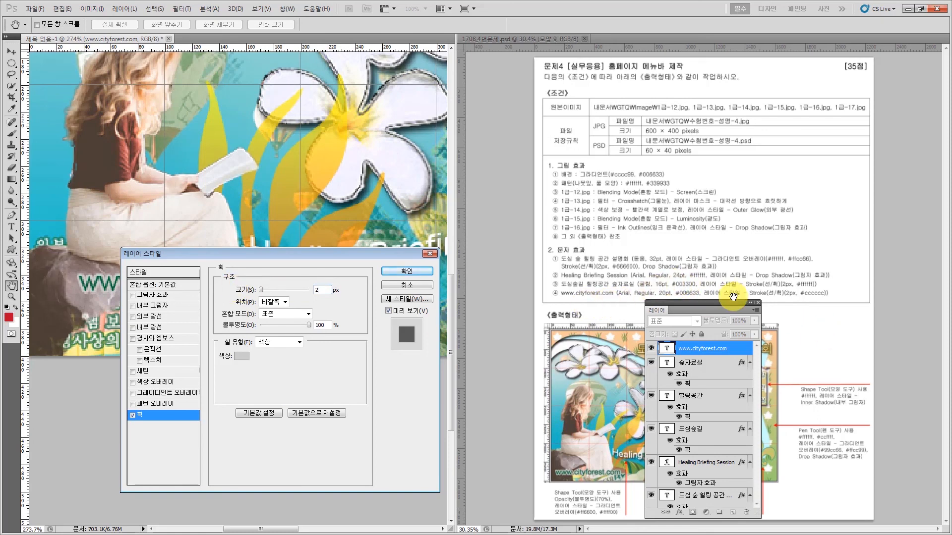
pyautogui.click(416, 278)
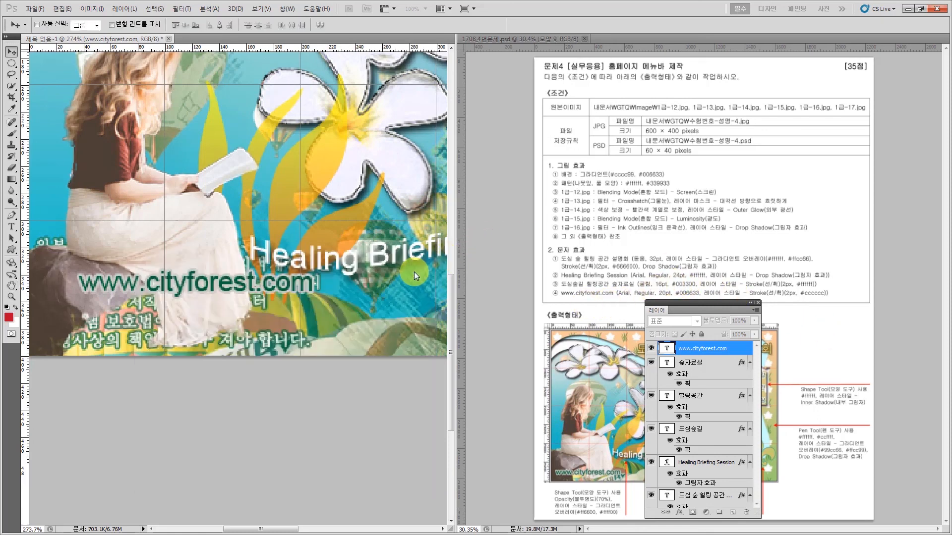
pyautogui.moveTo(695, 305); pyautogui.dragTo(332, 474)
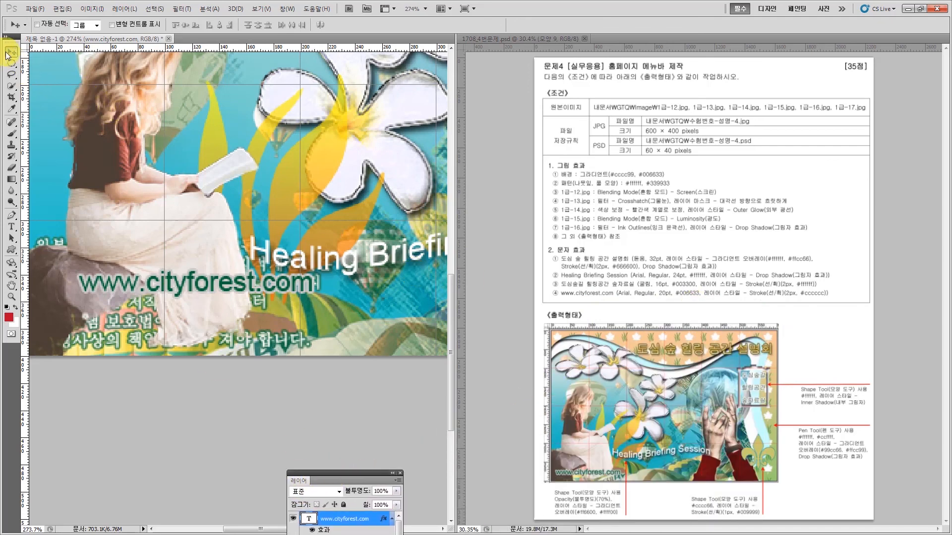